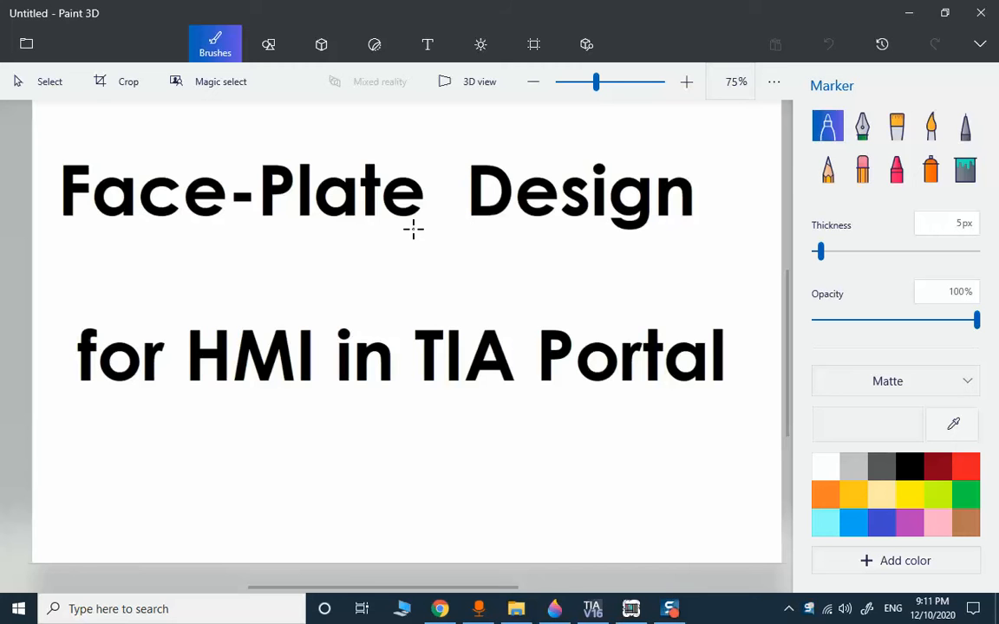
- Switch to the YouTube Studio page in Chrome and view the drive control video's HMI preview image in full screen
click(441, 610)
drag(870, 324, 704, 317)
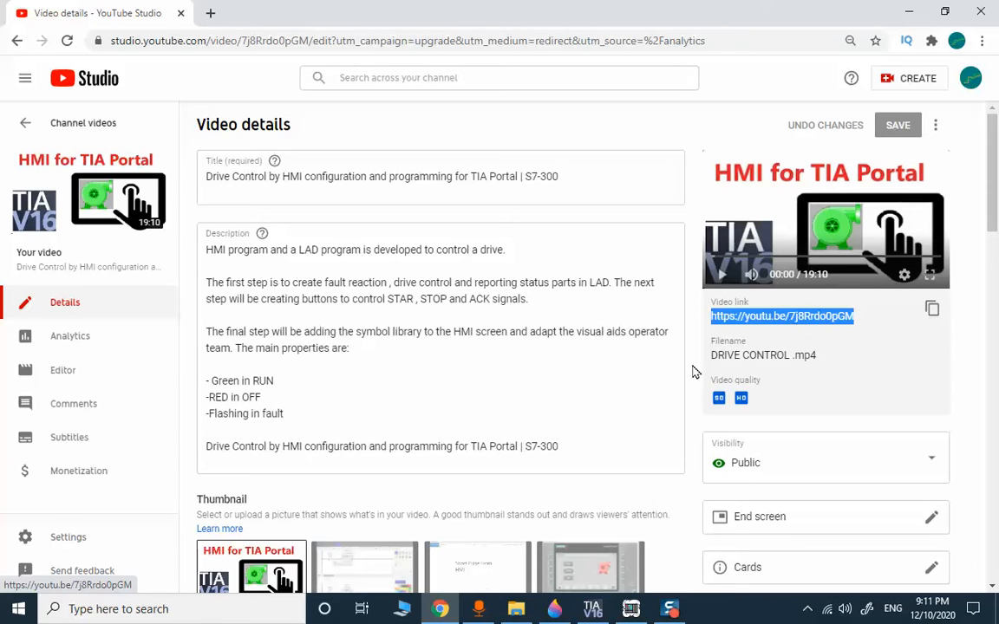
click(572, 560)
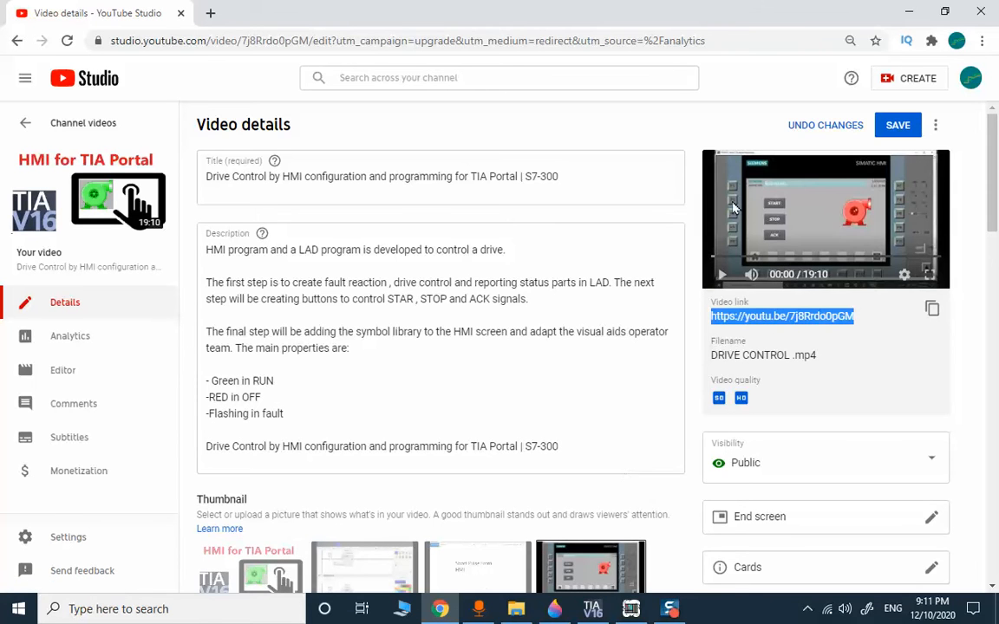
click(929, 274)
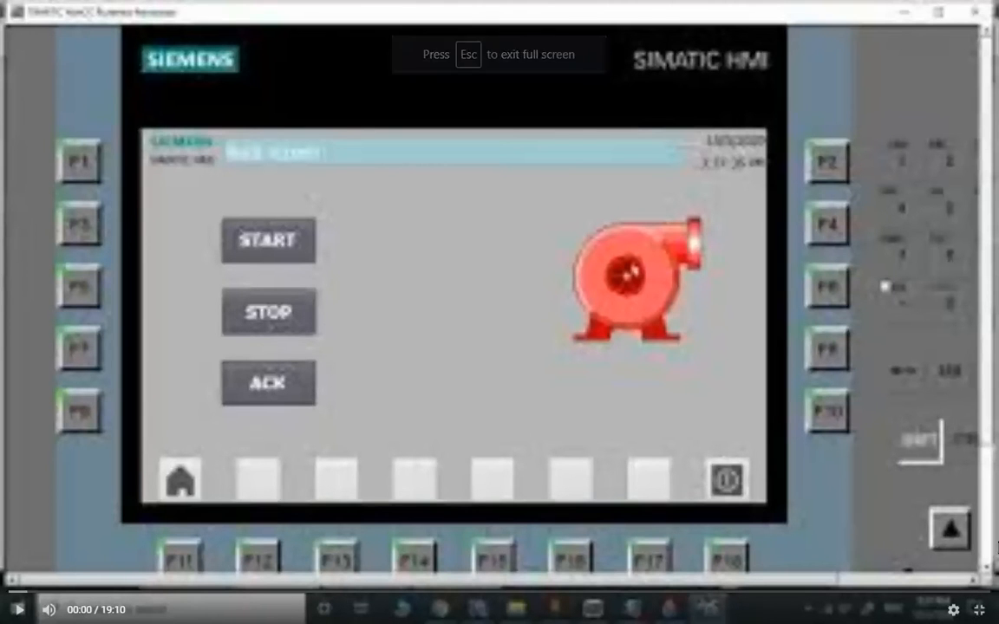
click(979, 610)
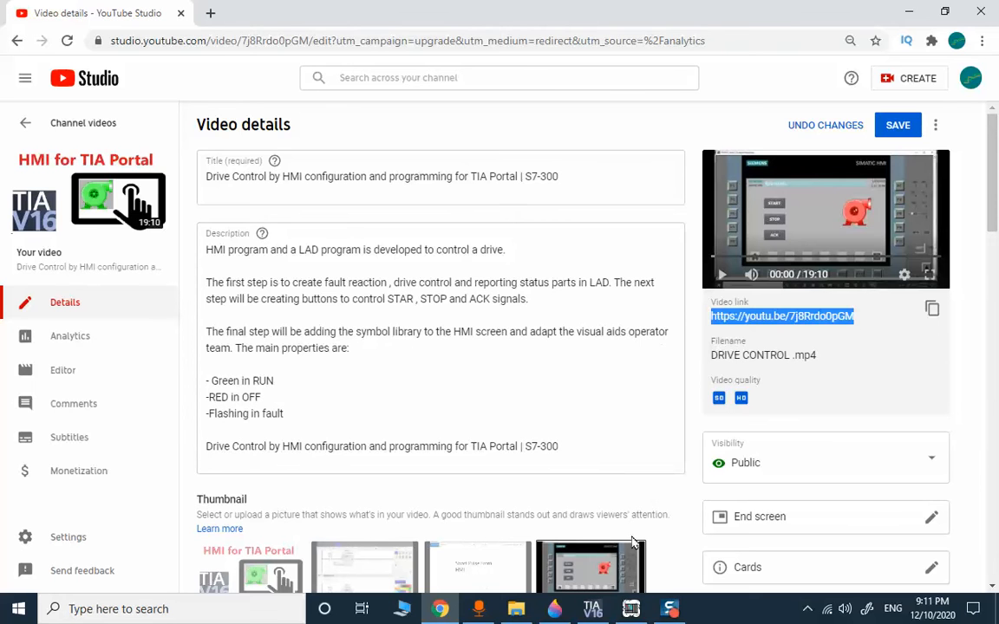
- Switch to TIA Portal and examine the fault monitoring, drive run and status reporting networks in Main [OB1]
click(592, 609)
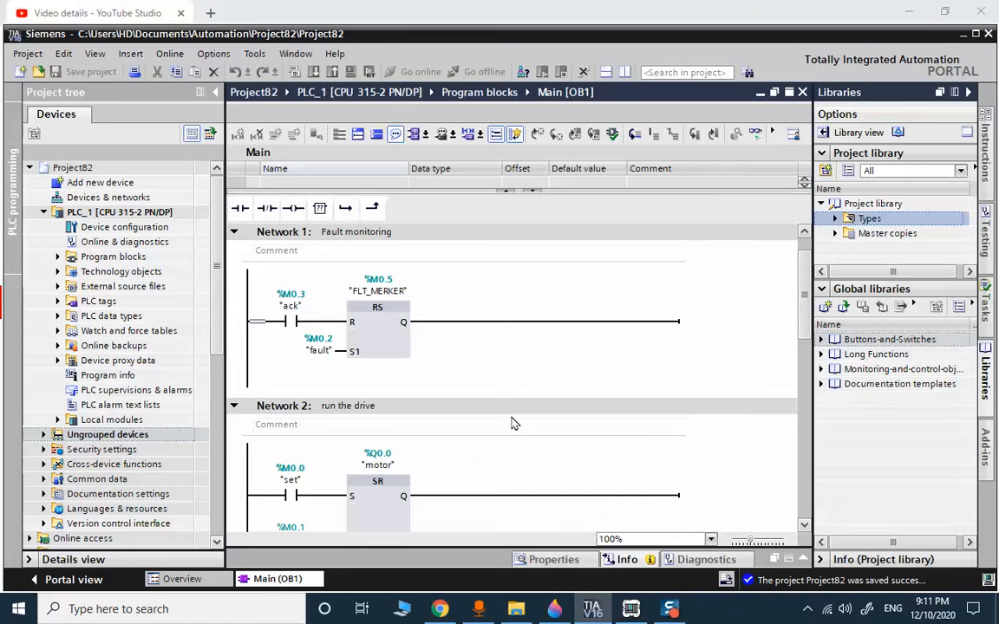
scroll(522, 375, down, 5)
scroll(522, 375, down, 5)
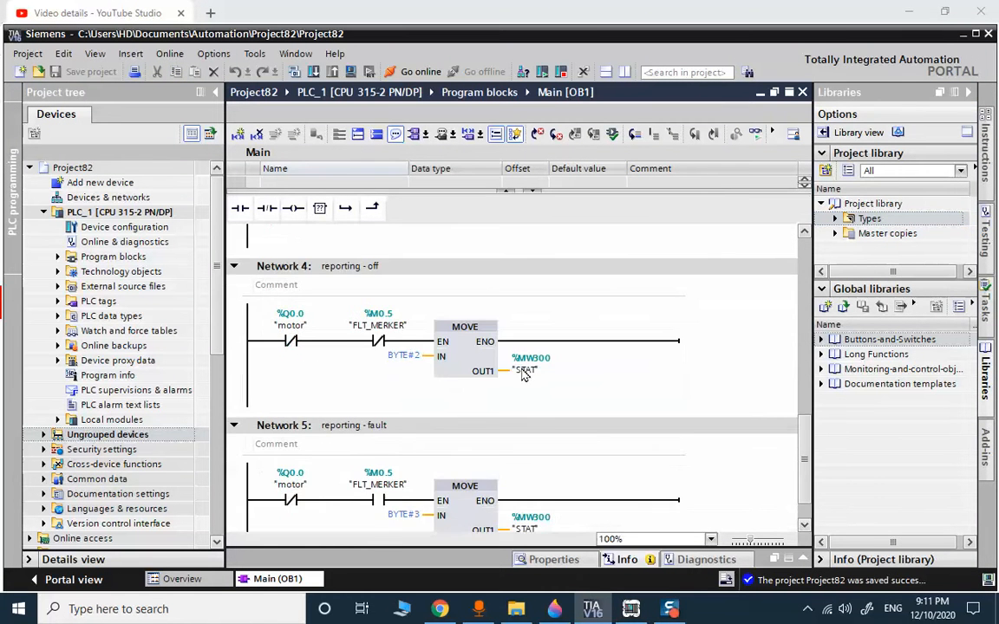
scroll(521, 377, up, 4)
scroll(521, 379, up, 5)
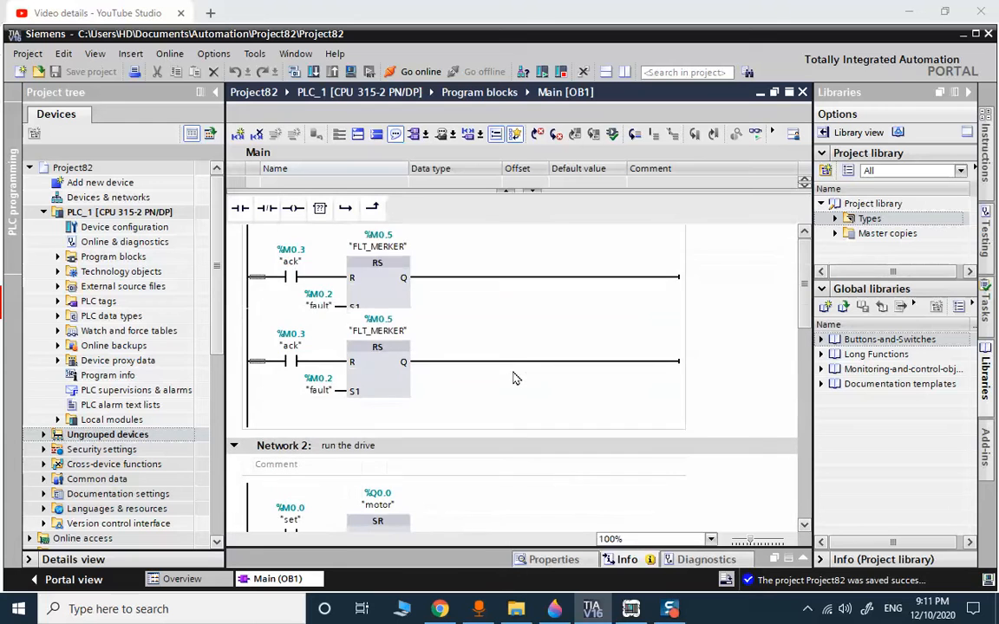
scroll(404, 381, down, 2)
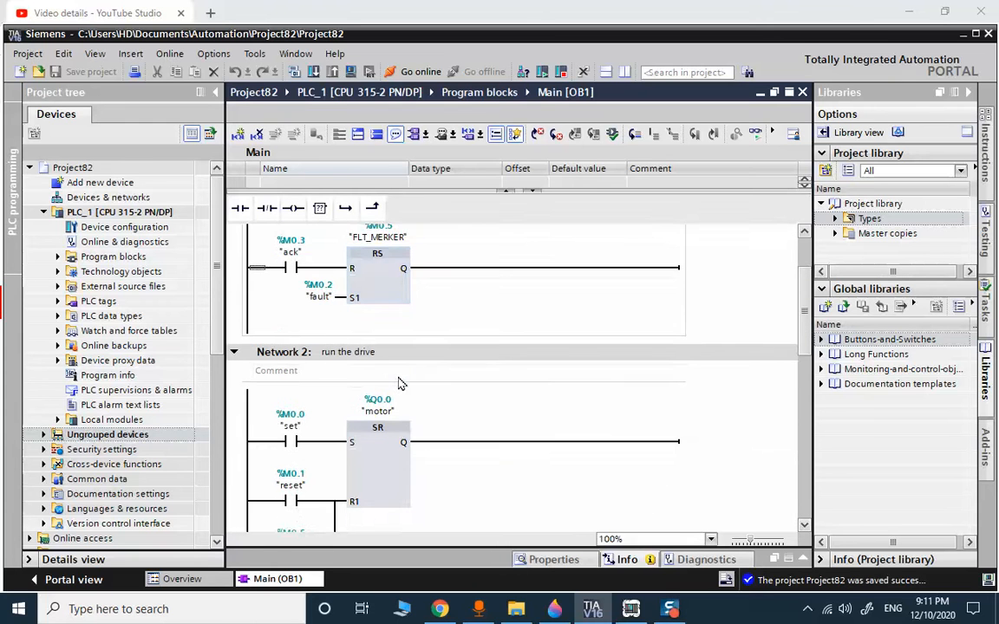
scroll(390, 408, down, 2)
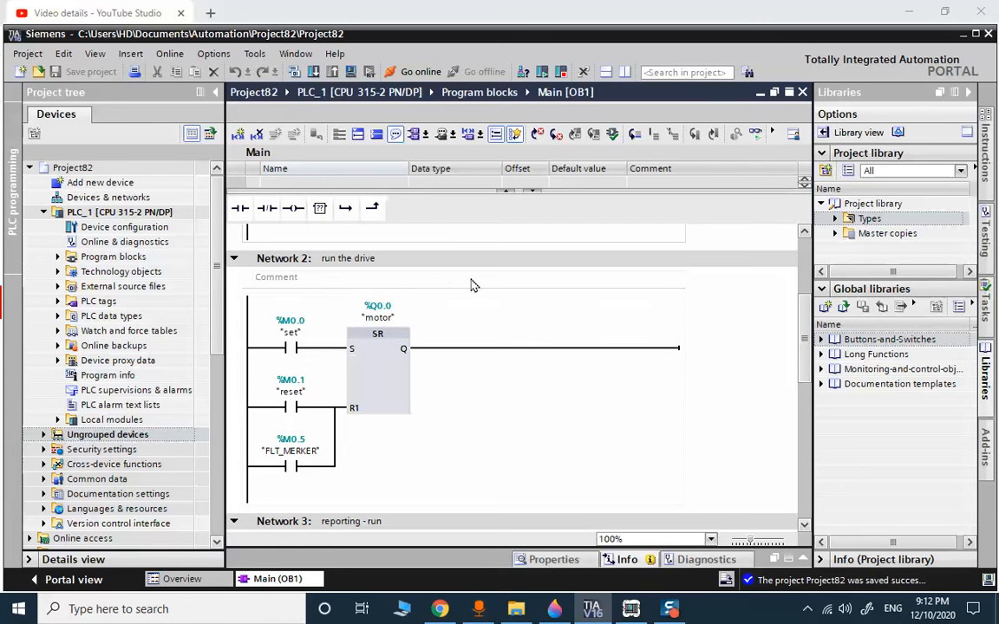
scroll(378, 338, down, 4)
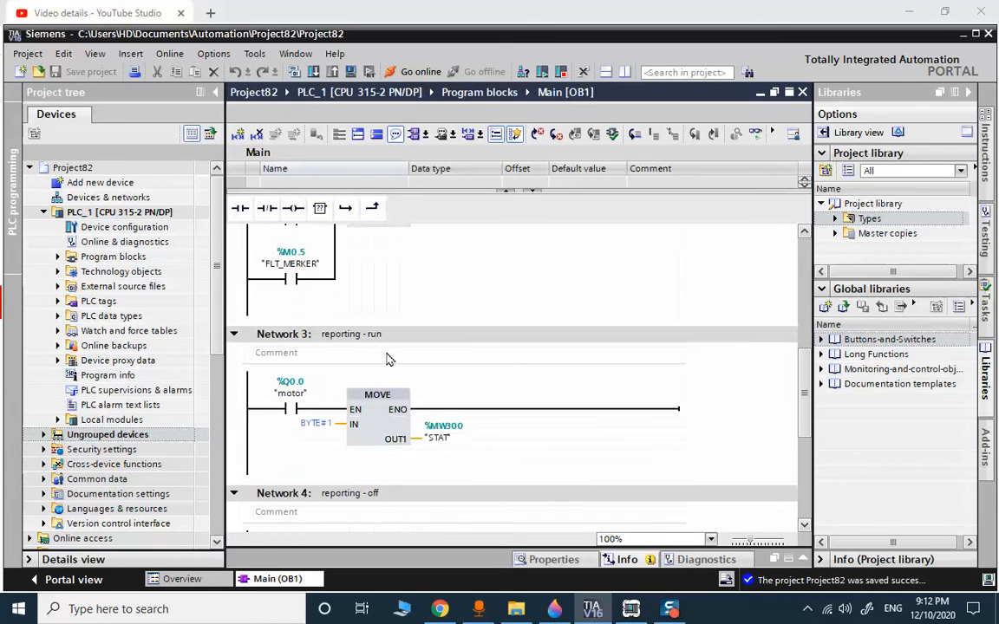
click(453, 390)
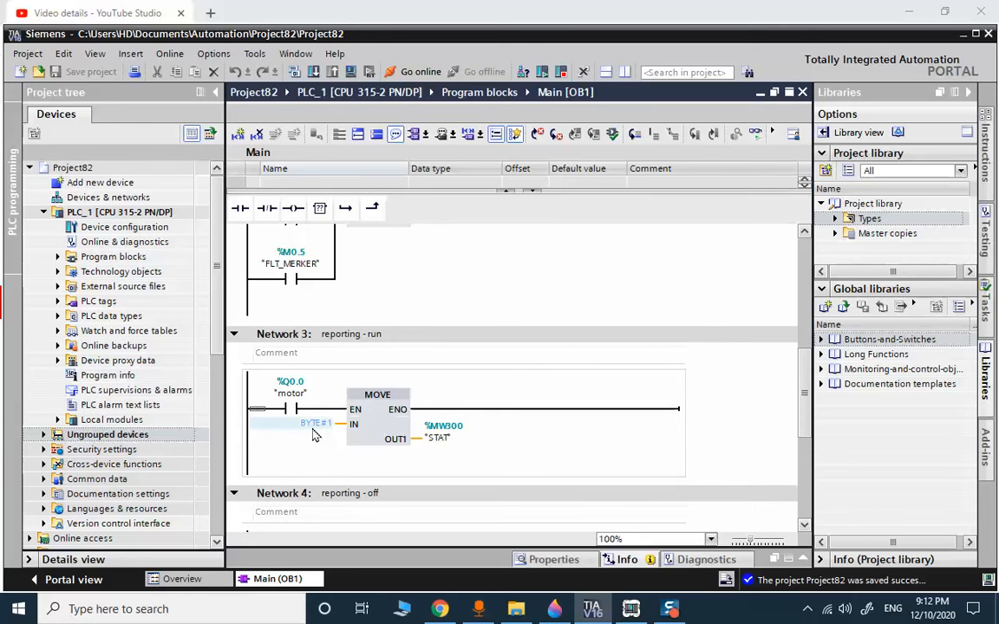
double_click(438, 439)
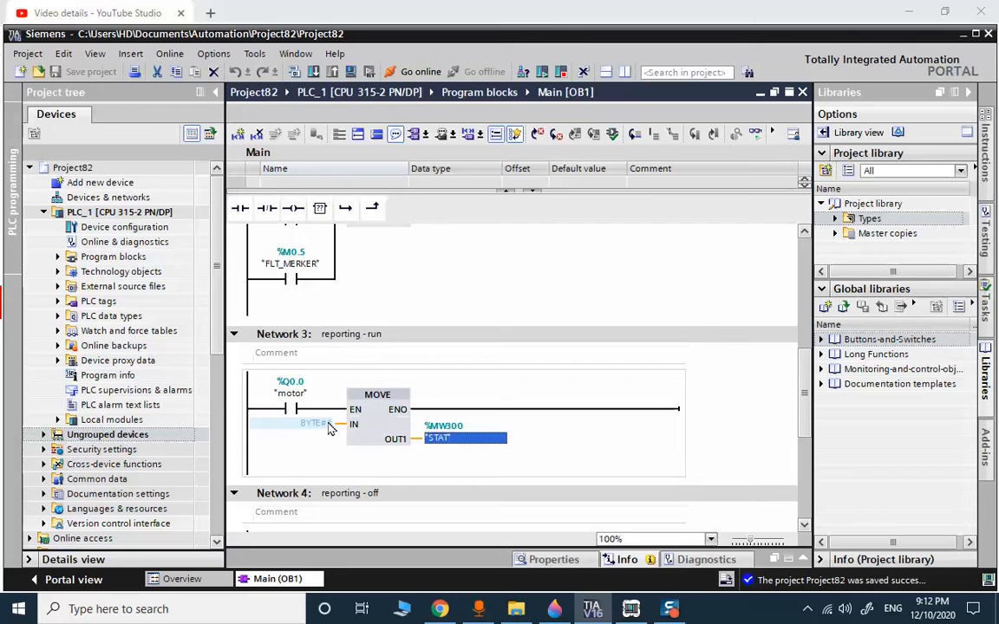
scroll(329, 429, down, 2)
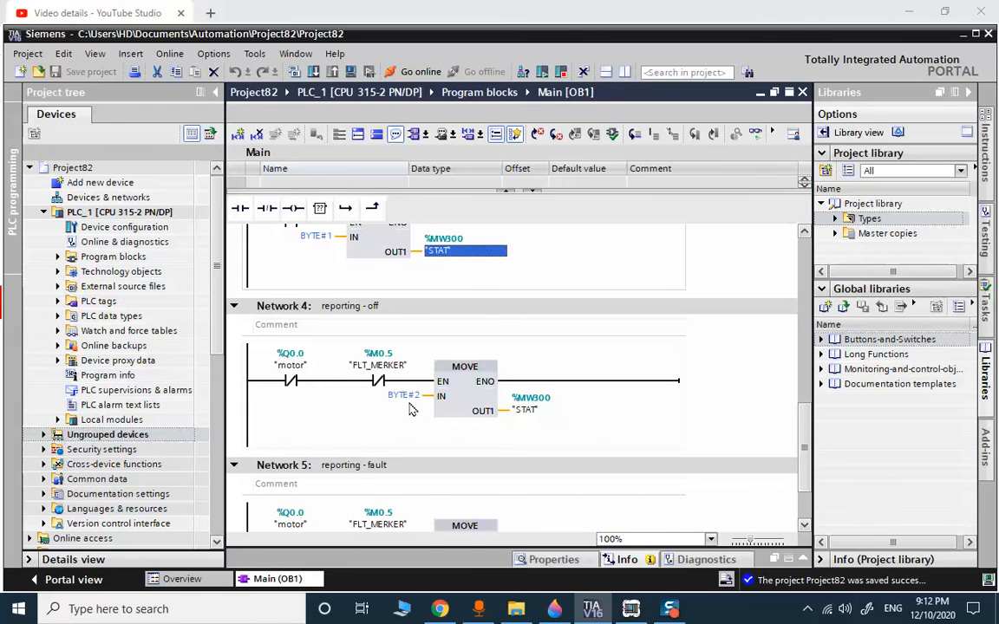
double_click(404, 394)
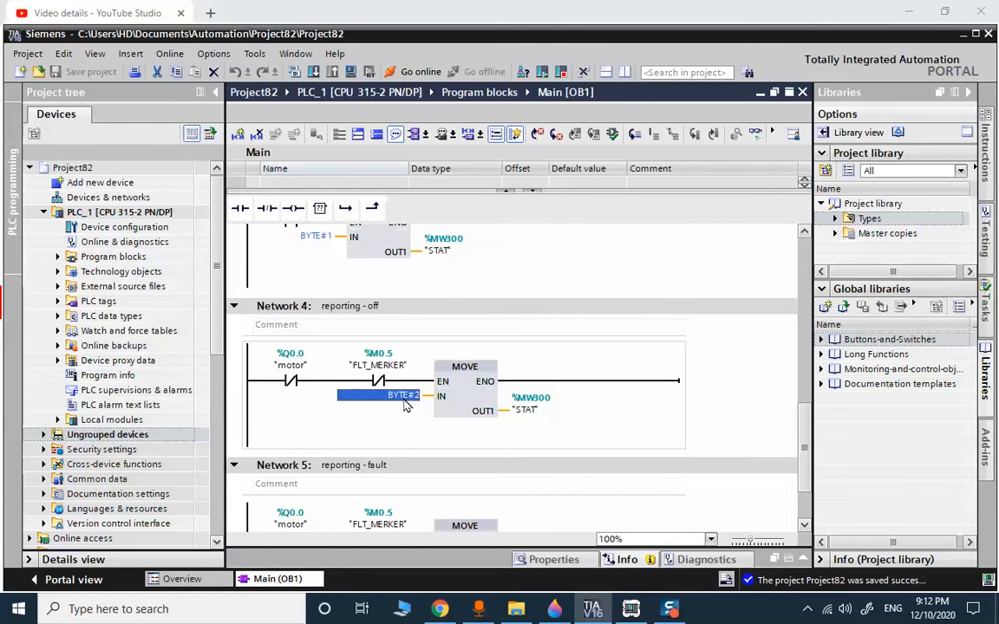
scroll(402, 411, down, 1)
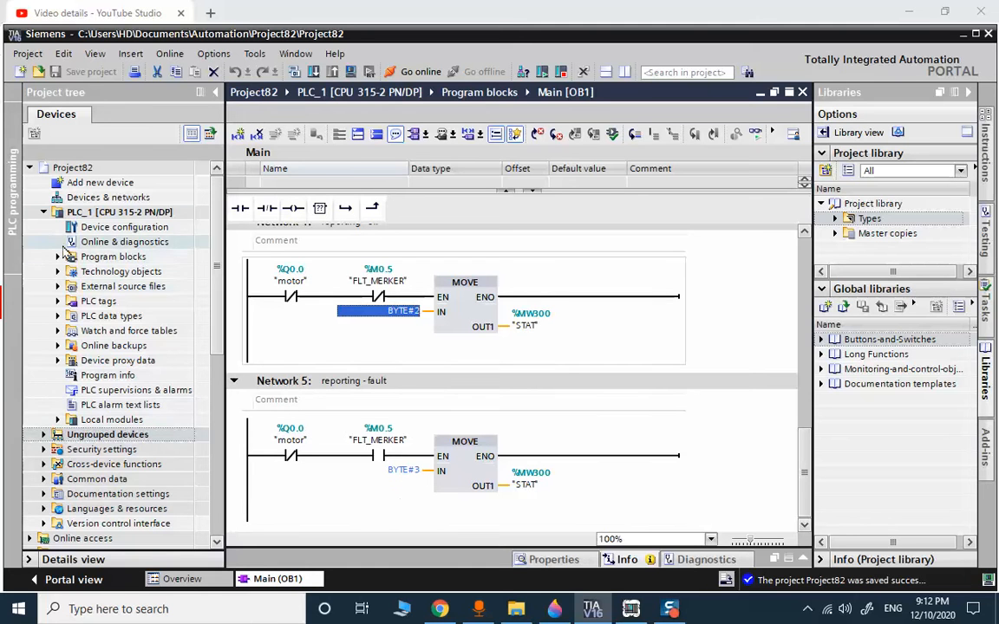
- Add a 9" SIMATIC Comfort Panel of type KP900 Comfort to the project as a new HMI device
click(44, 211)
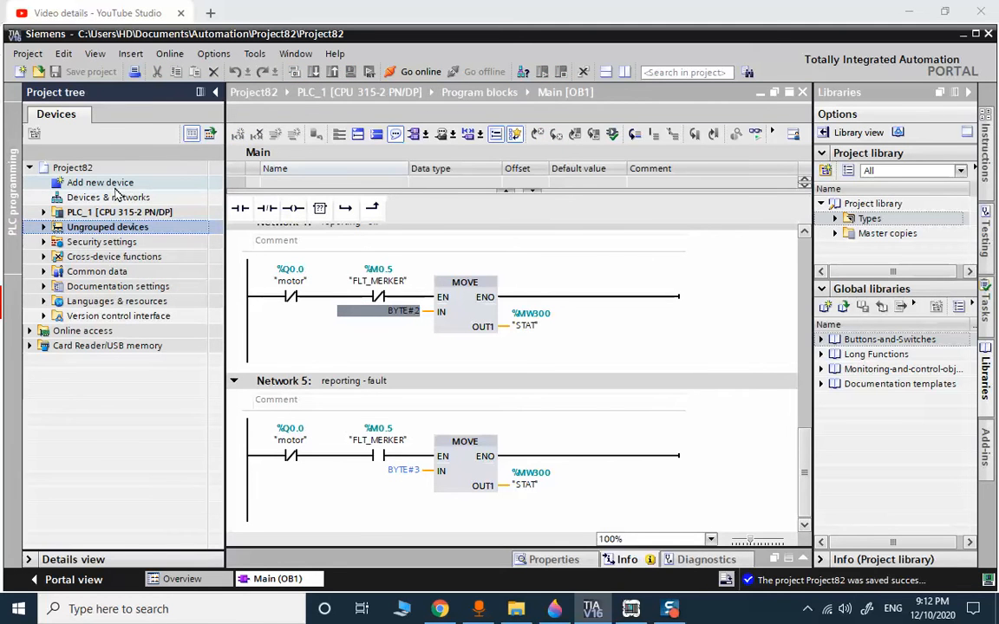
click(108, 183)
double_click(110, 185)
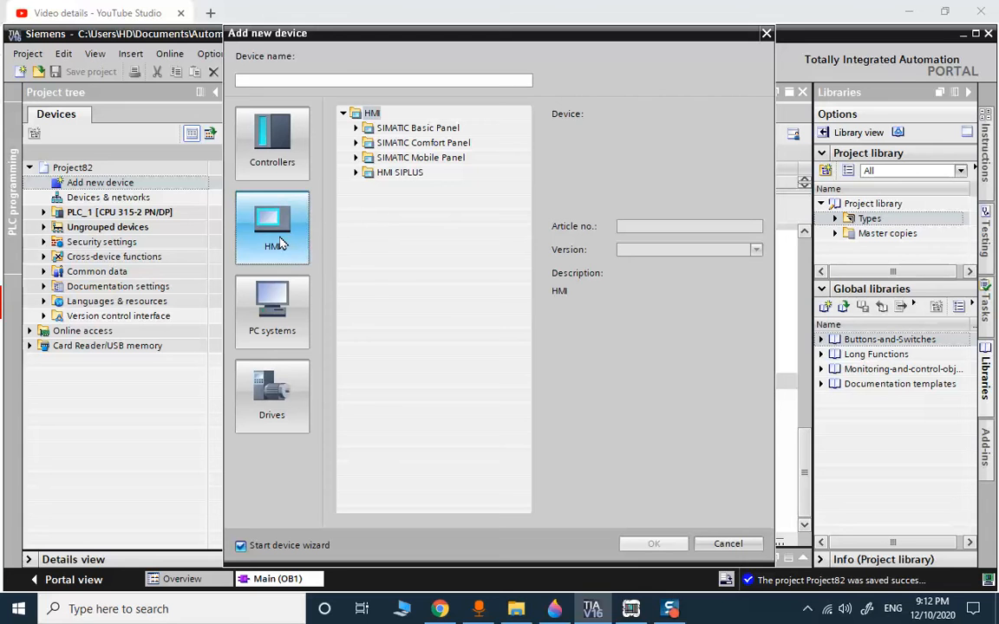
double_click(392, 142)
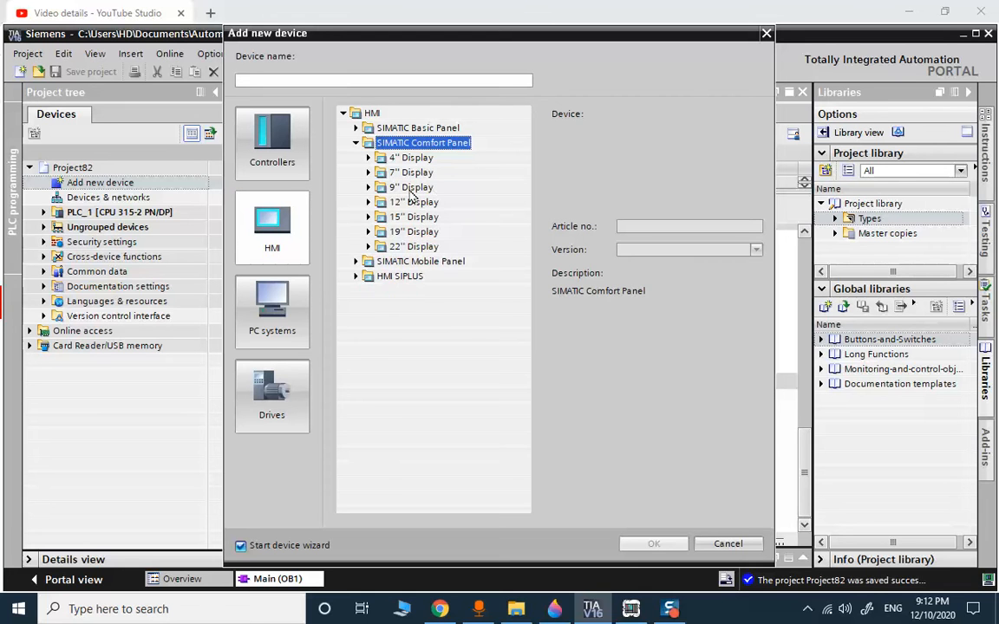
double_click(411, 188)
click(452, 232)
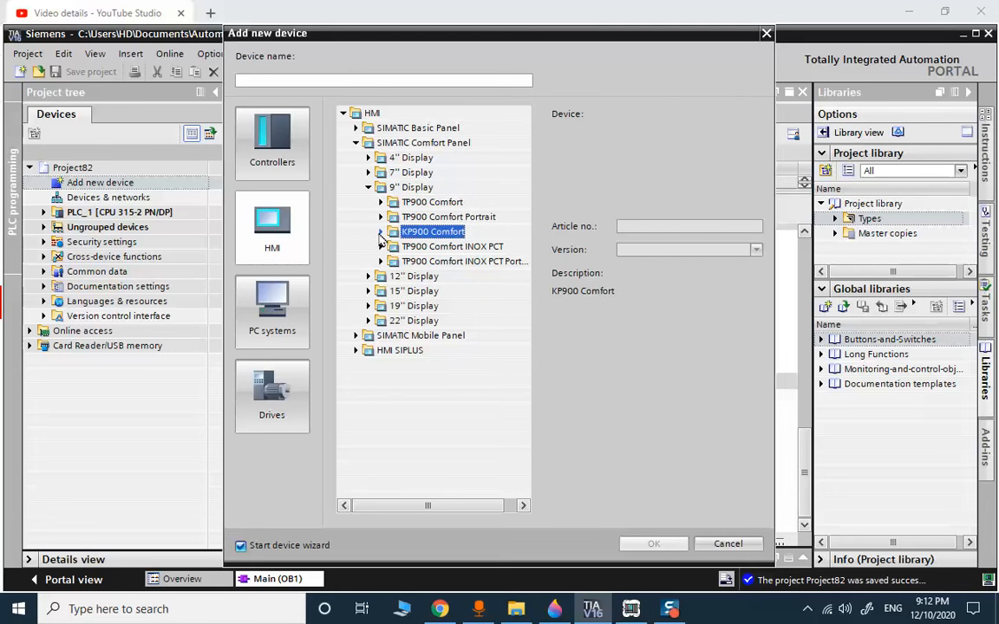
click(380, 233)
click(421, 249)
click(661, 543)
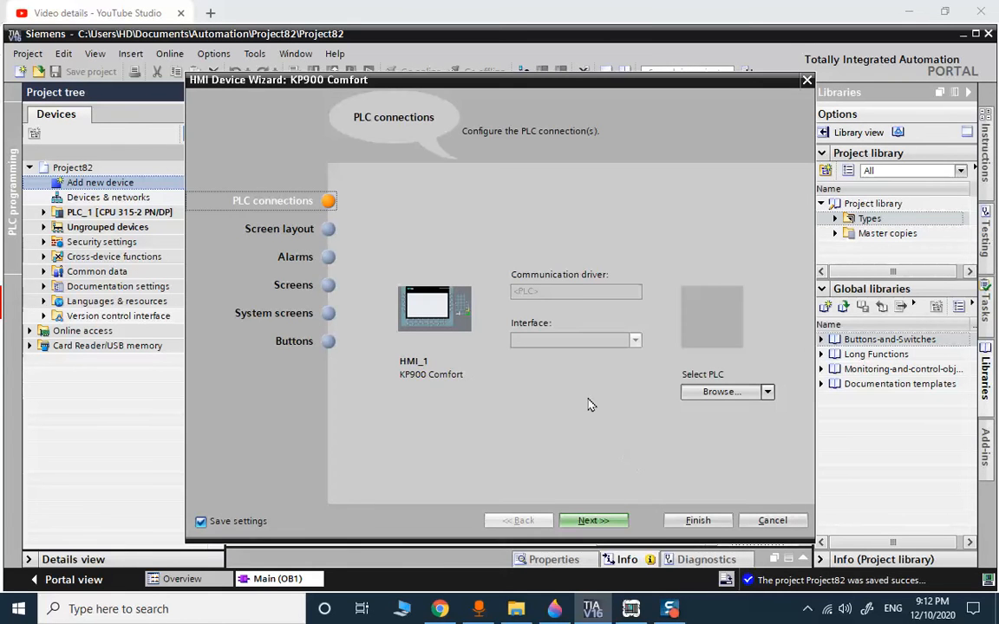
- Connect the HMI panel to PLC_1 and finish the device wizard, leaving the remaining pages at their defaults
click(734, 394)
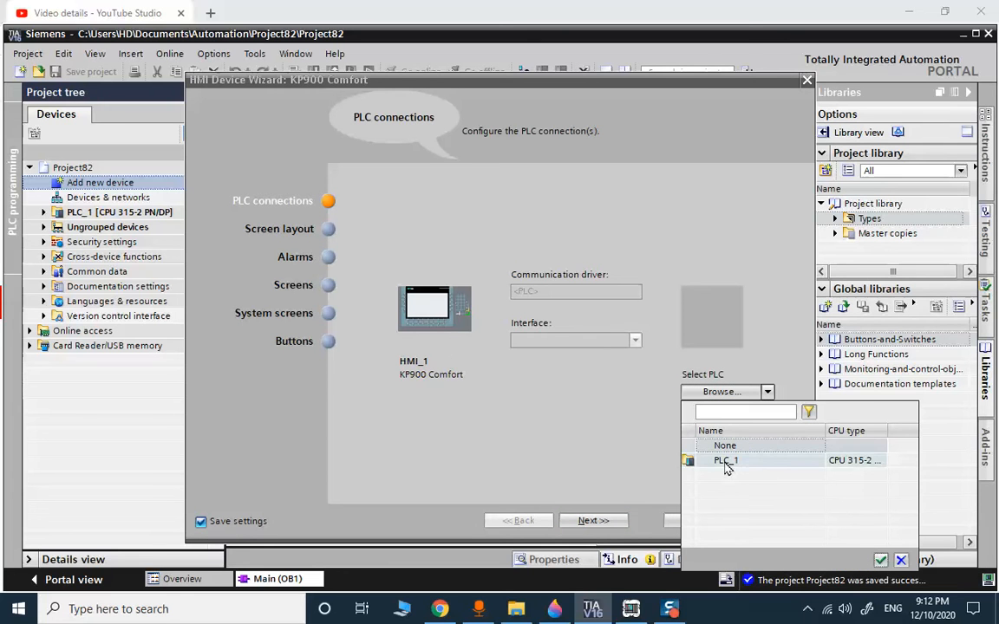
double_click(725, 461)
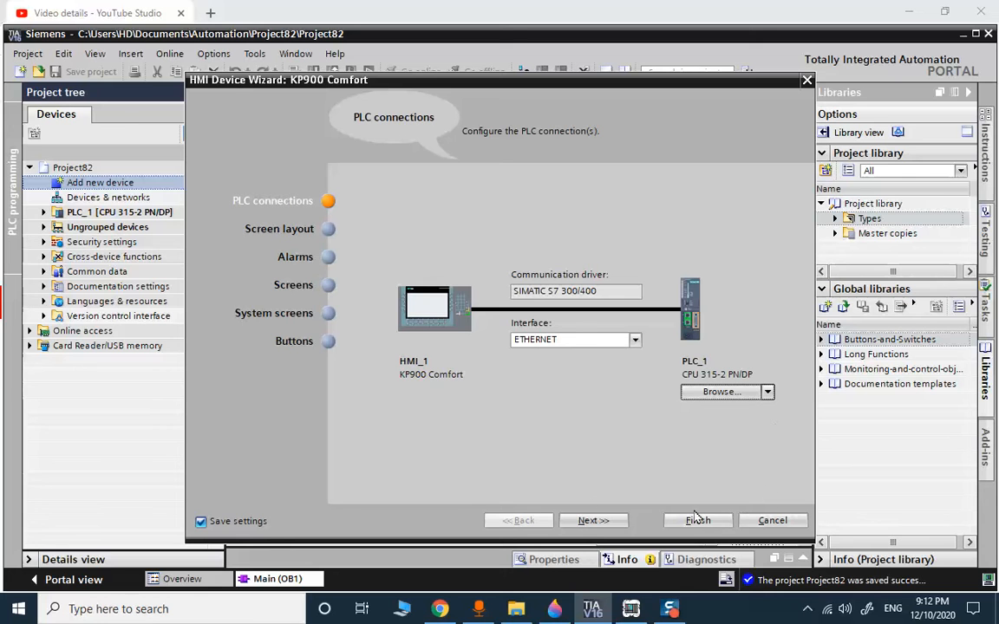
click(593, 520)
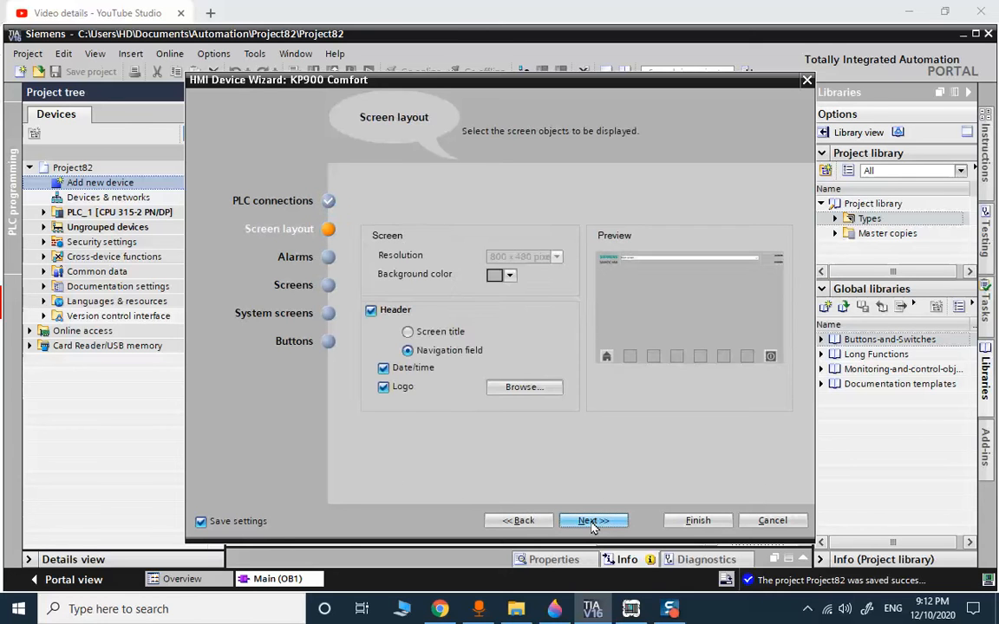
click(592, 520)
click(592, 521)
click(592, 521)
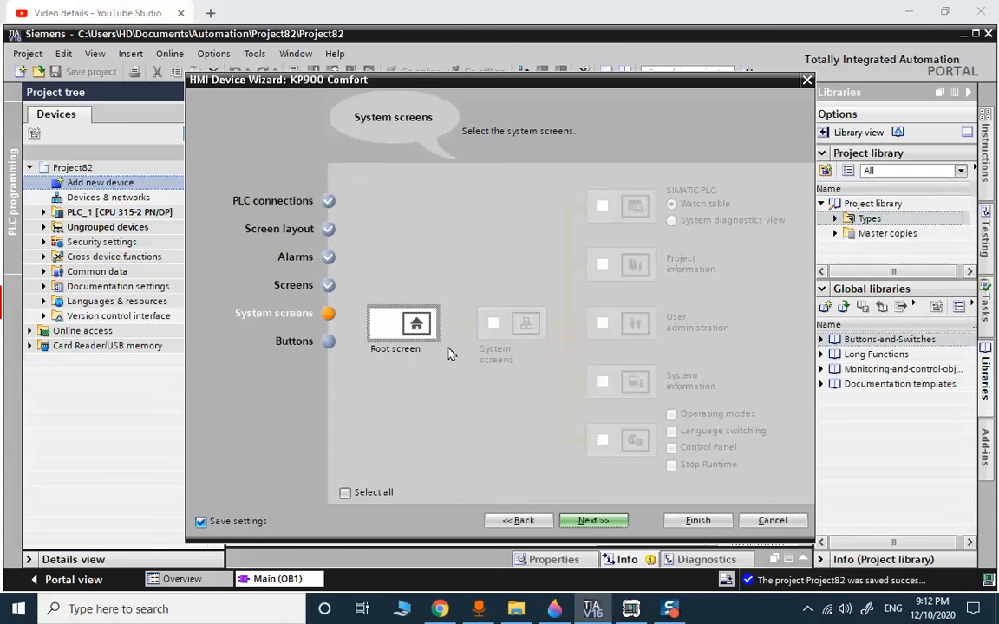
click(692, 523)
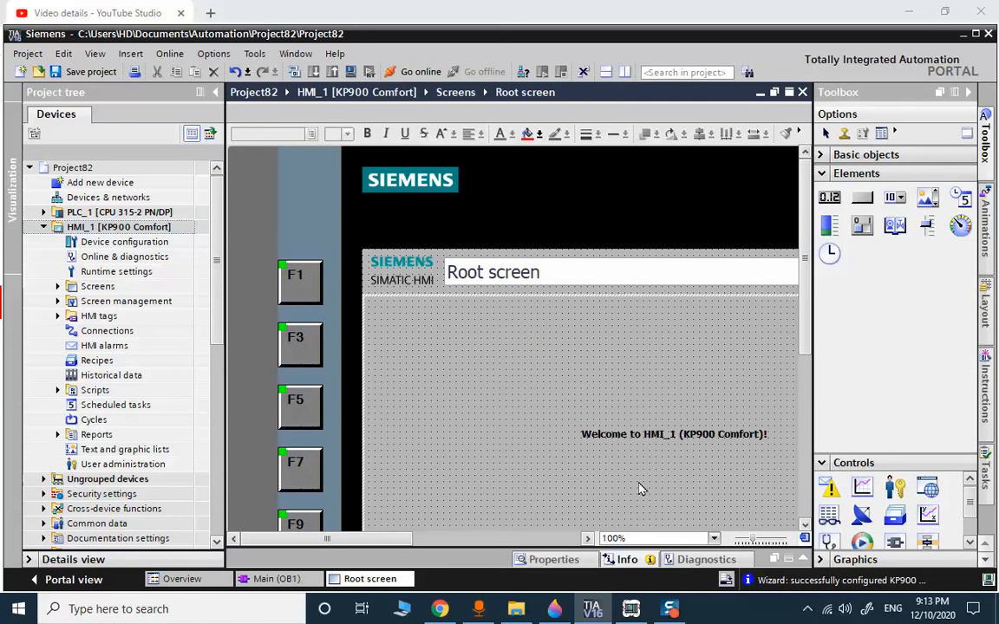
- Delete the welcome text from the Root screen and add a new screen to the HMI's Screens folder
click(644, 436)
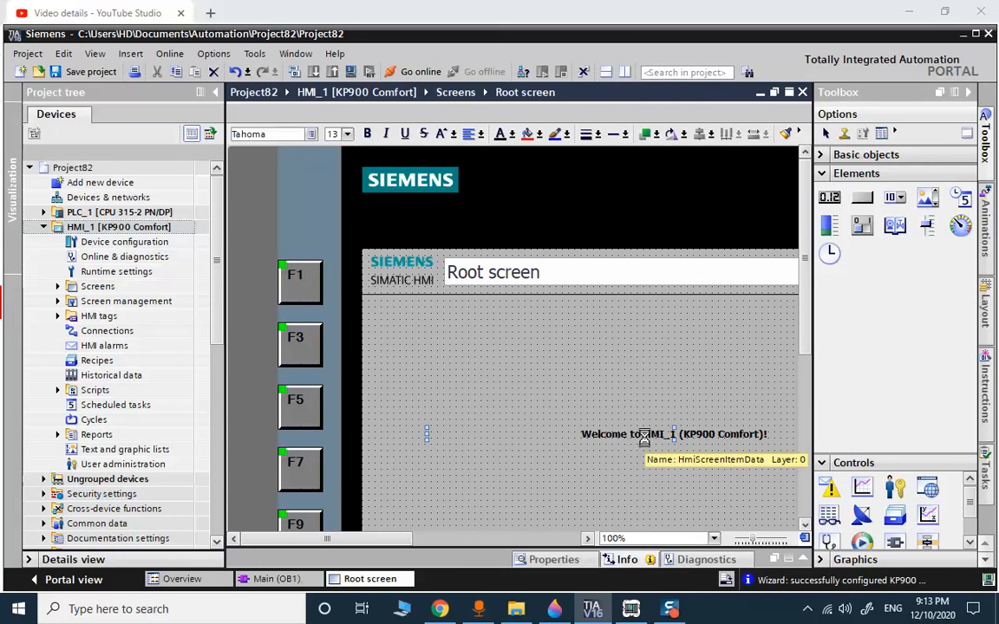
key(Delete)
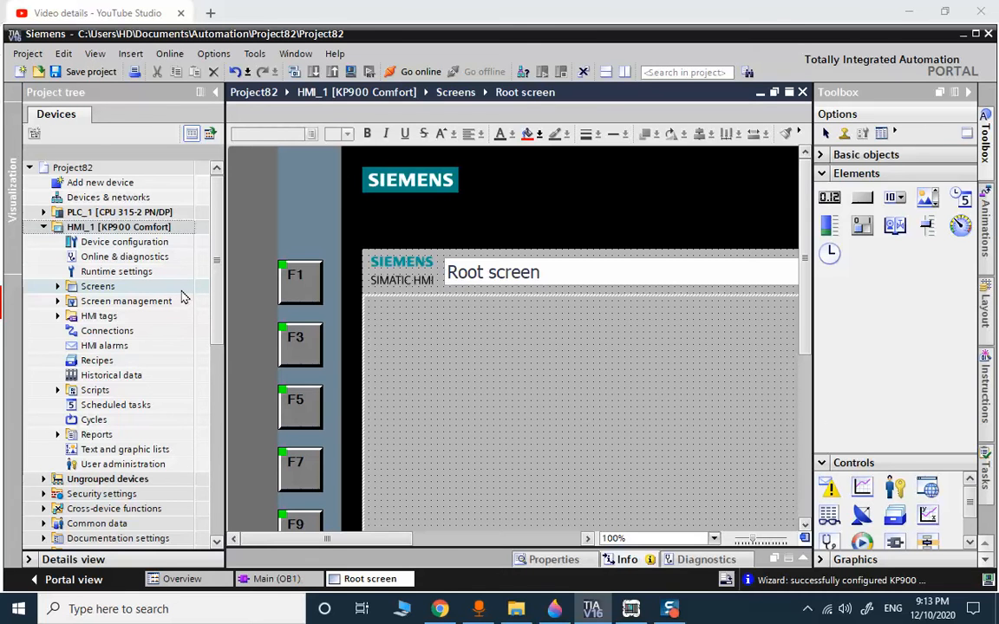
double_click(85, 289)
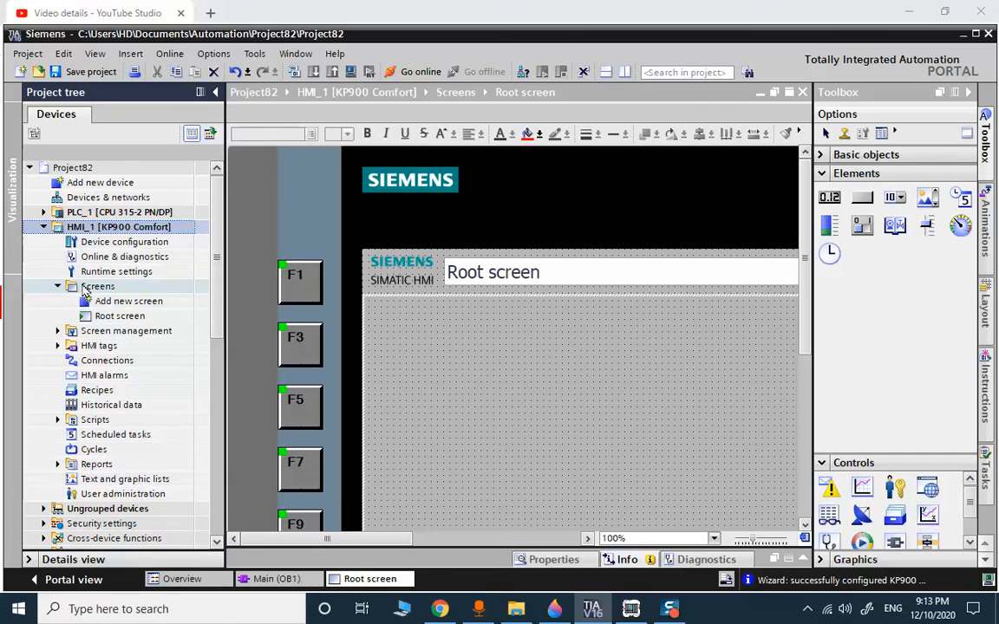
right_click(84, 291)
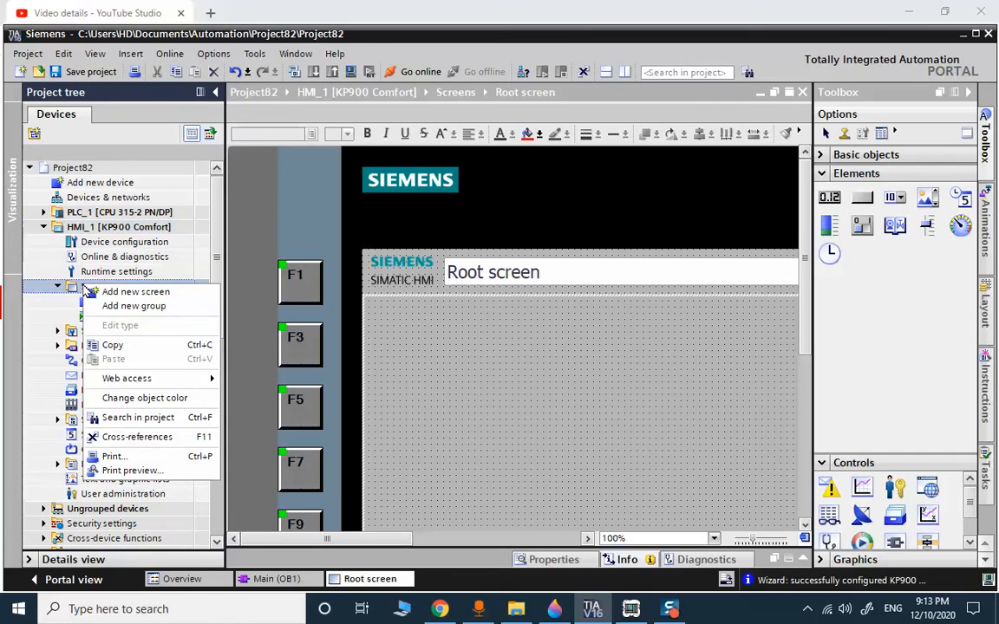
click(139, 294)
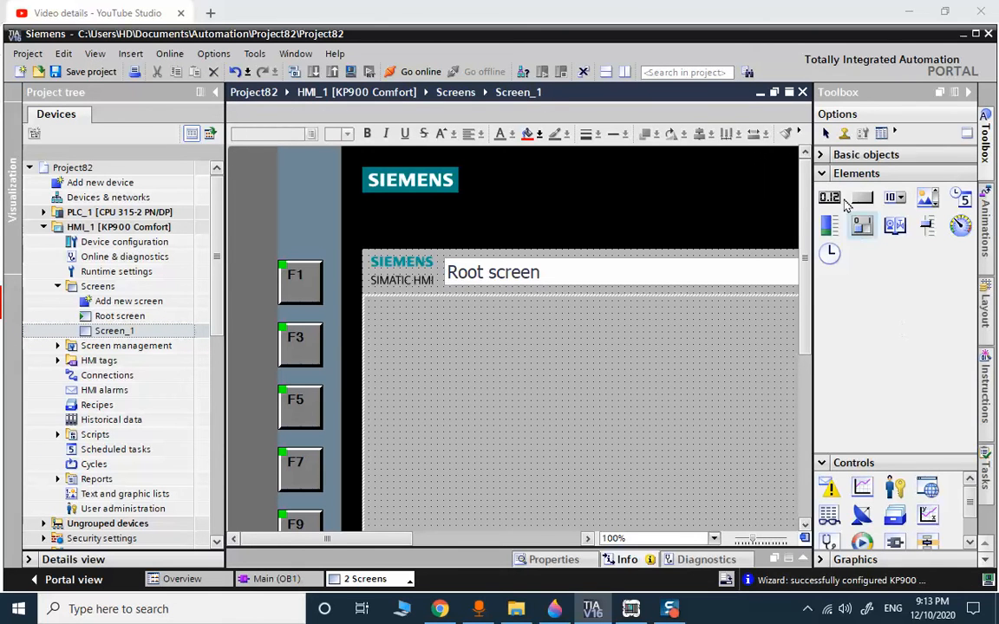
- Draw a rectangle in the empty area below the header of Screen_1
click(845, 155)
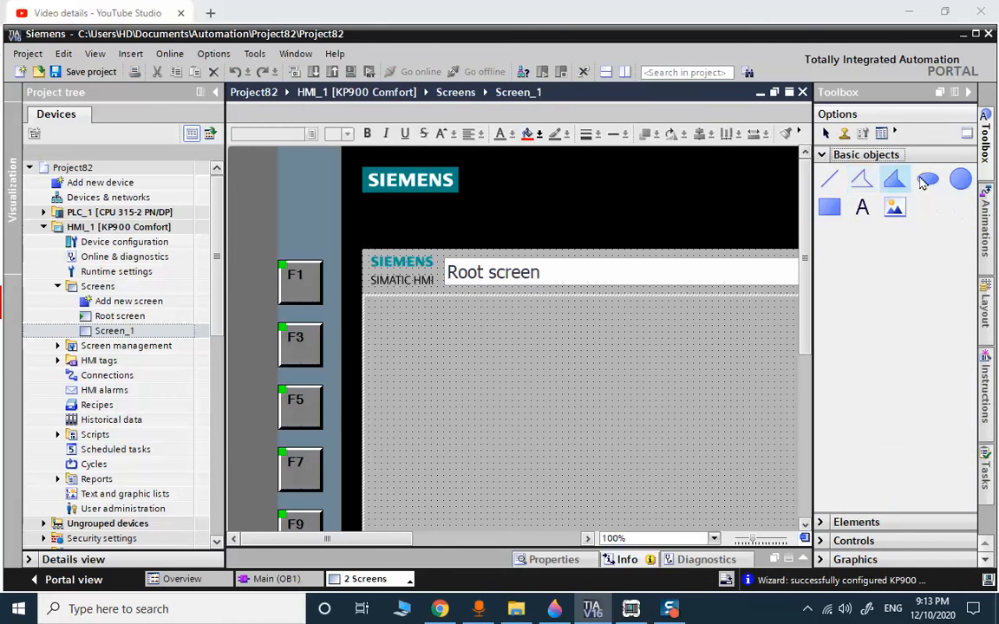
click(829, 206)
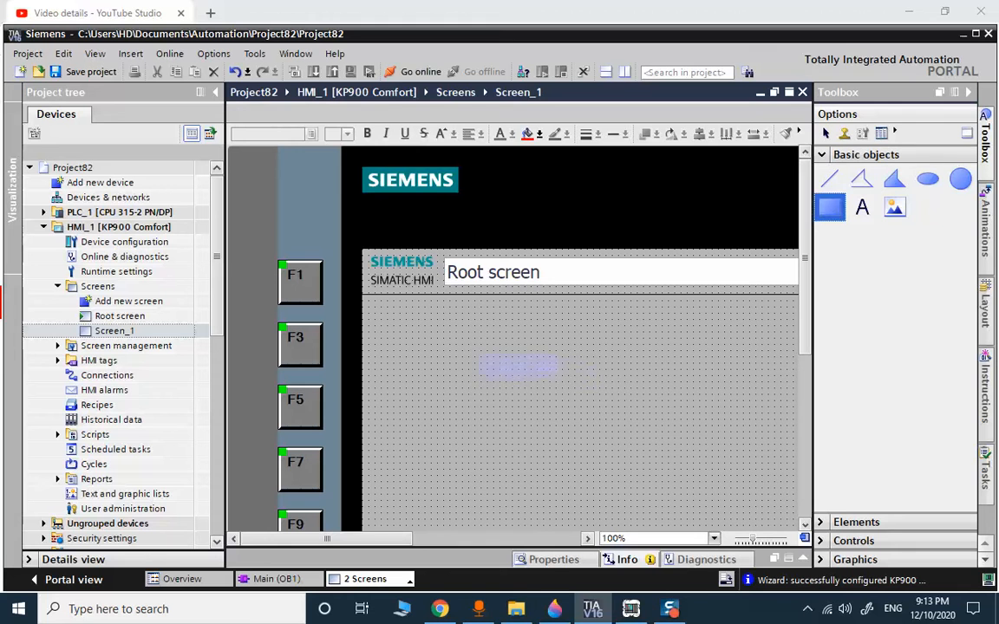
mouse_move(463, 354)
mouse_down()
mouse_move(598, 429)
mouse_move(660, 477)
mouse_move(718, 496)
mouse_up()
- Set the rectangle's background color to white (255, 255, 255), keeping the solid fill pattern
right_click(643, 449)
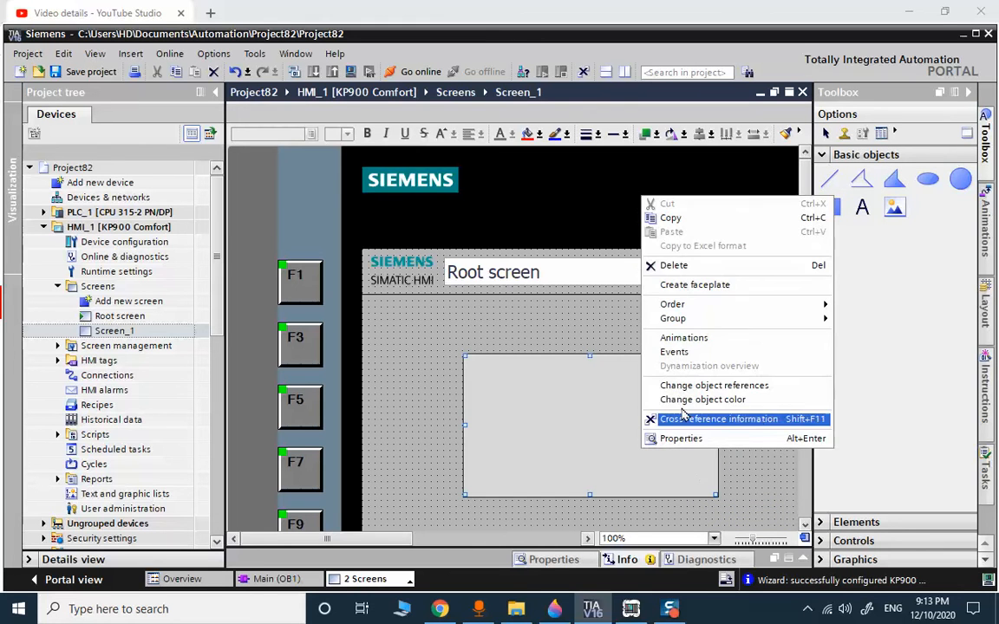
click(694, 438)
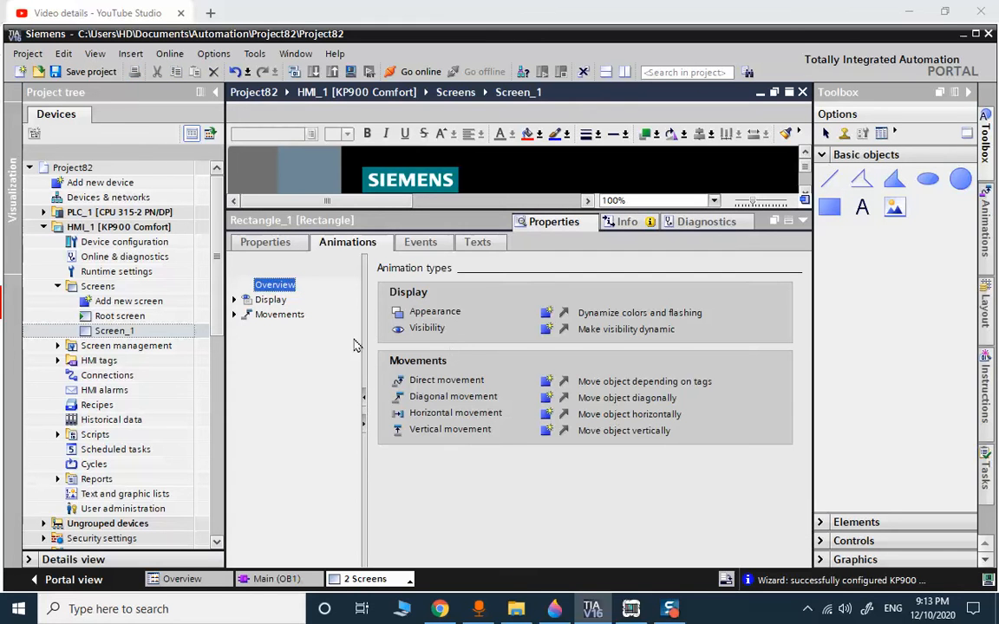
click(263, 242)
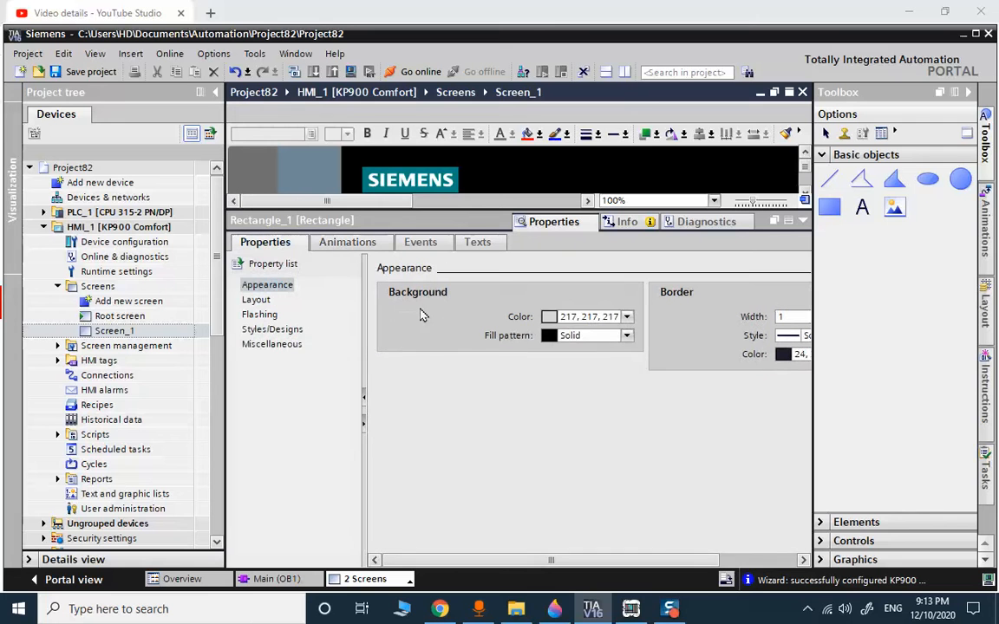
click(627, 336)
click(614, 317)
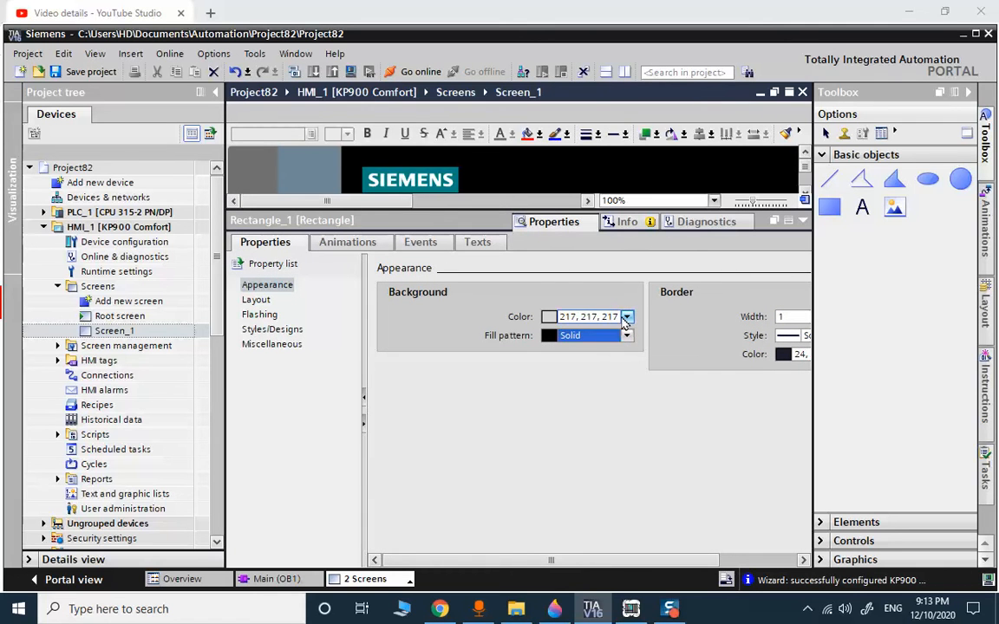
click(626, 318)
click(628, 318)
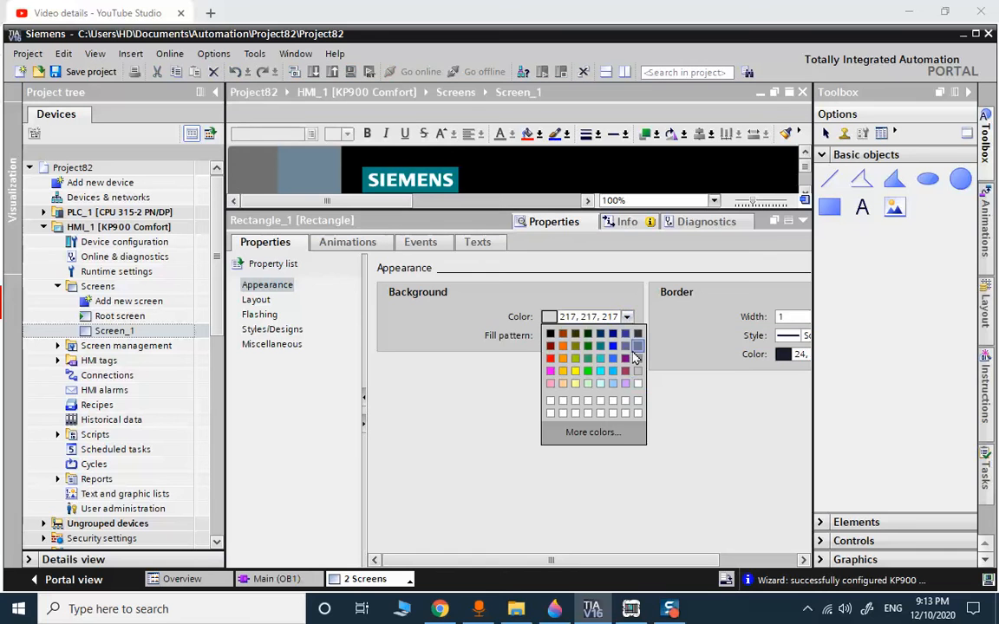
click(564, 365)
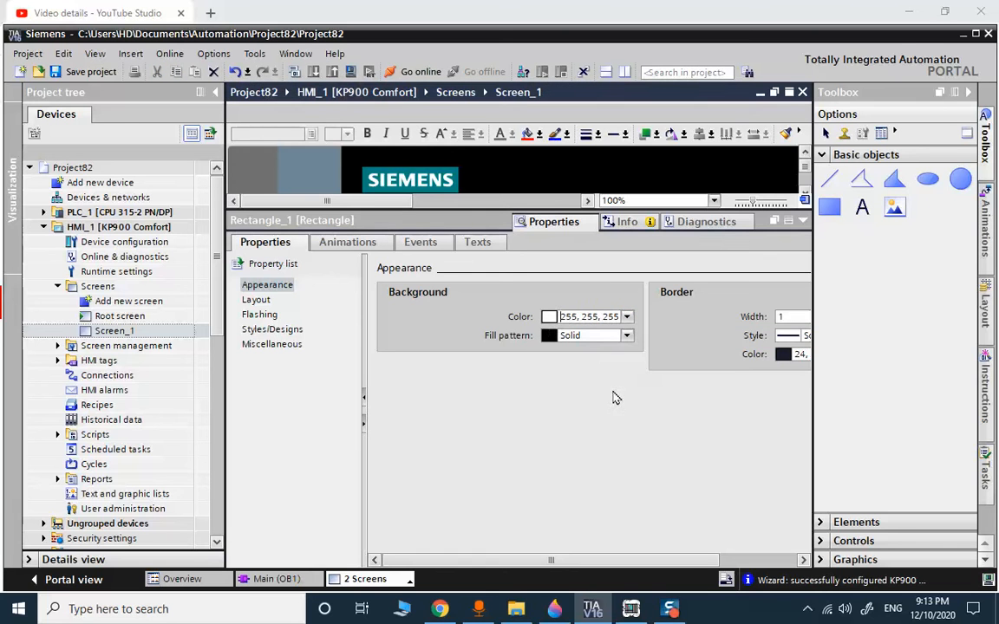
click(803, 222)
click(747, 360)
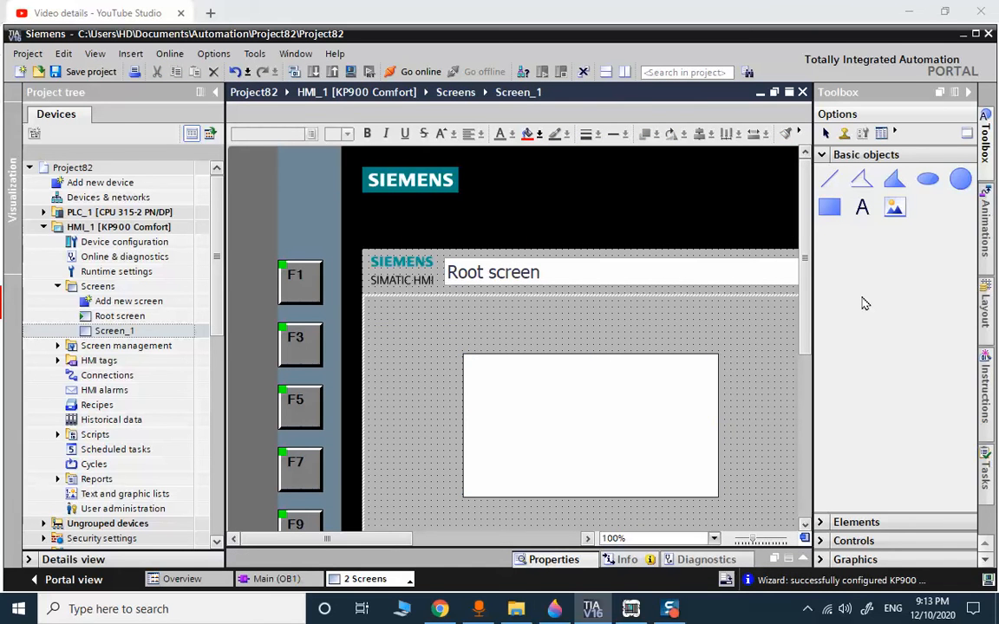
- Place a button element inside the white rectangle, near its left edge
click(859, 154)
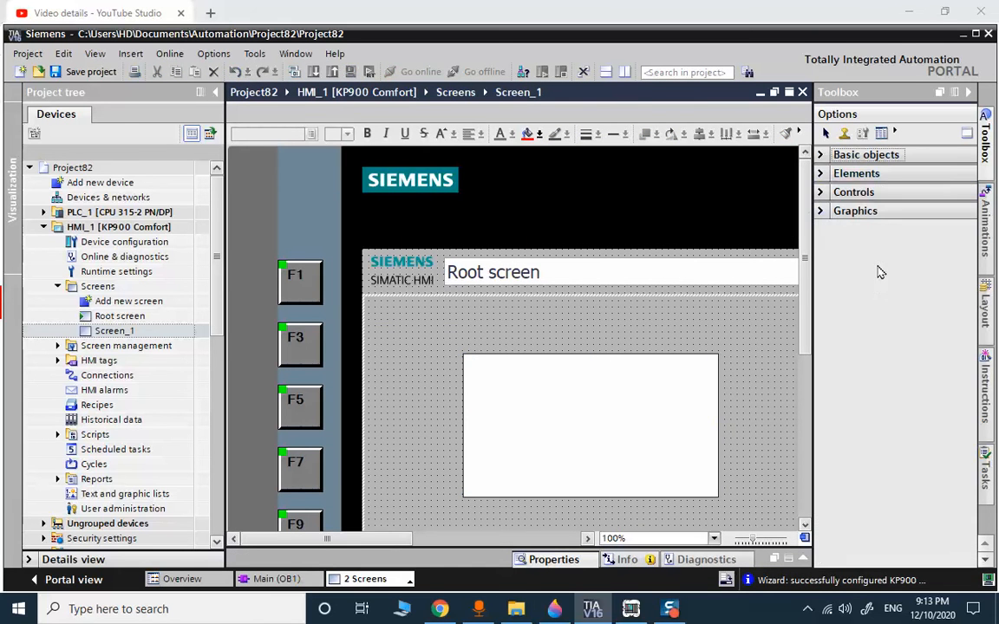
click(856, 173)
drag(857, 211, 532, 400)
click(551, 392)
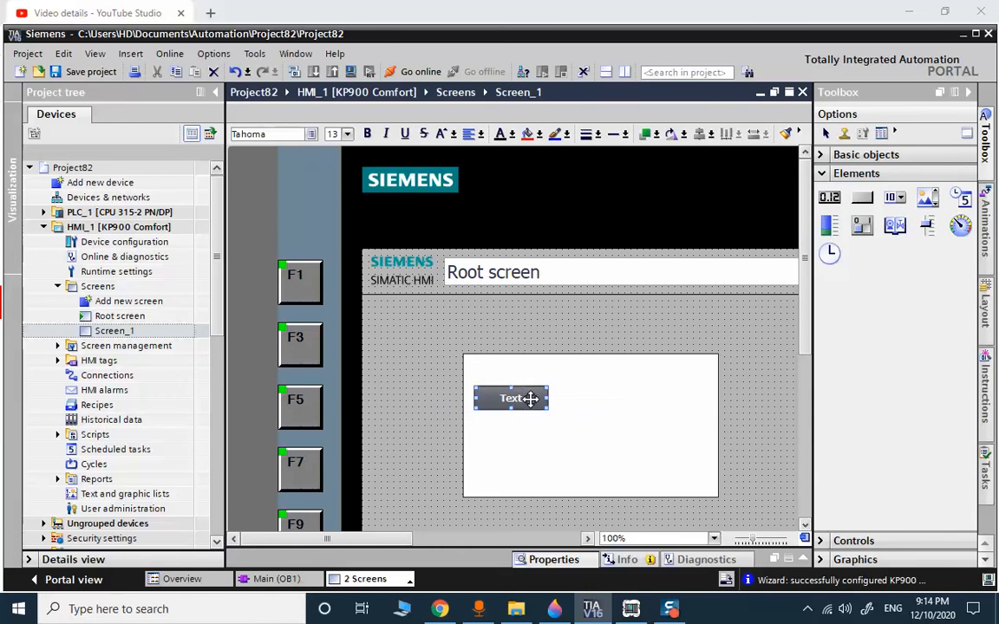
- Enlarge the white rectangle by extending its lower-right corner outward
click(698, 464)
scroll(698, 464, down, 3)
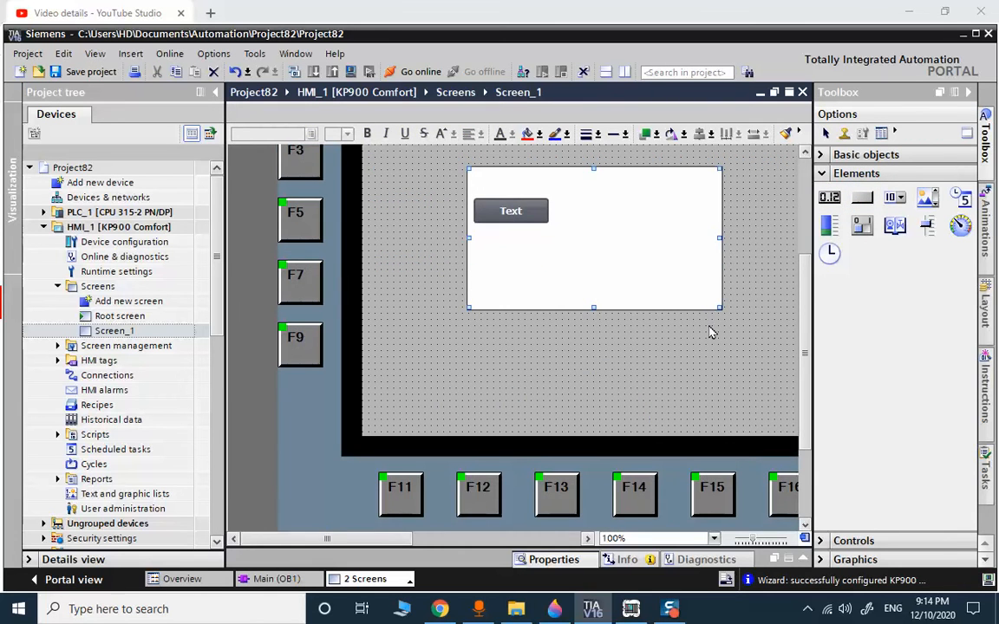
drag(720, 308, 754, 329)
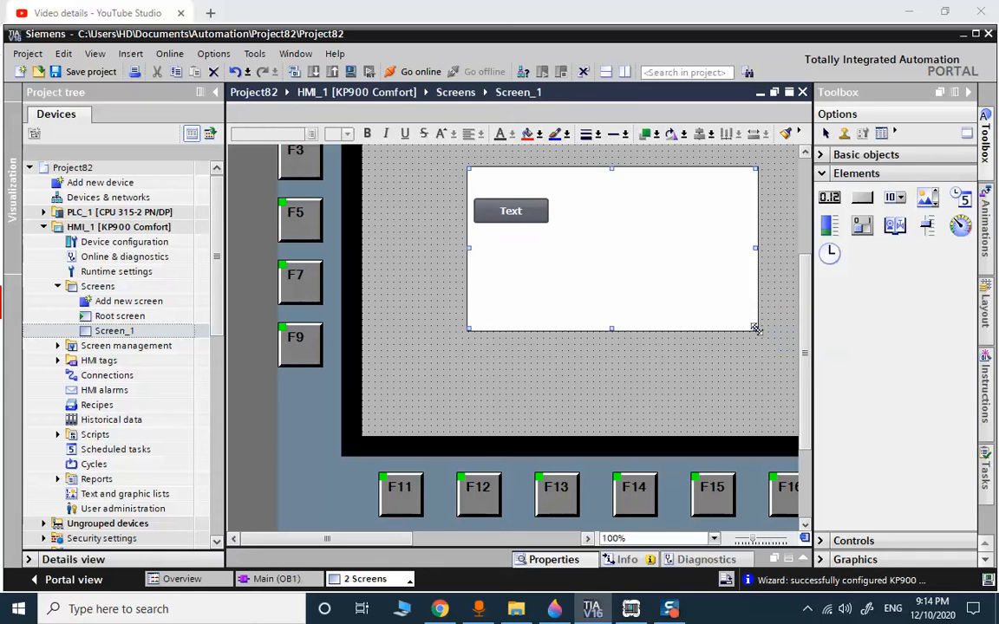
scroll(802, 277, up, 1)
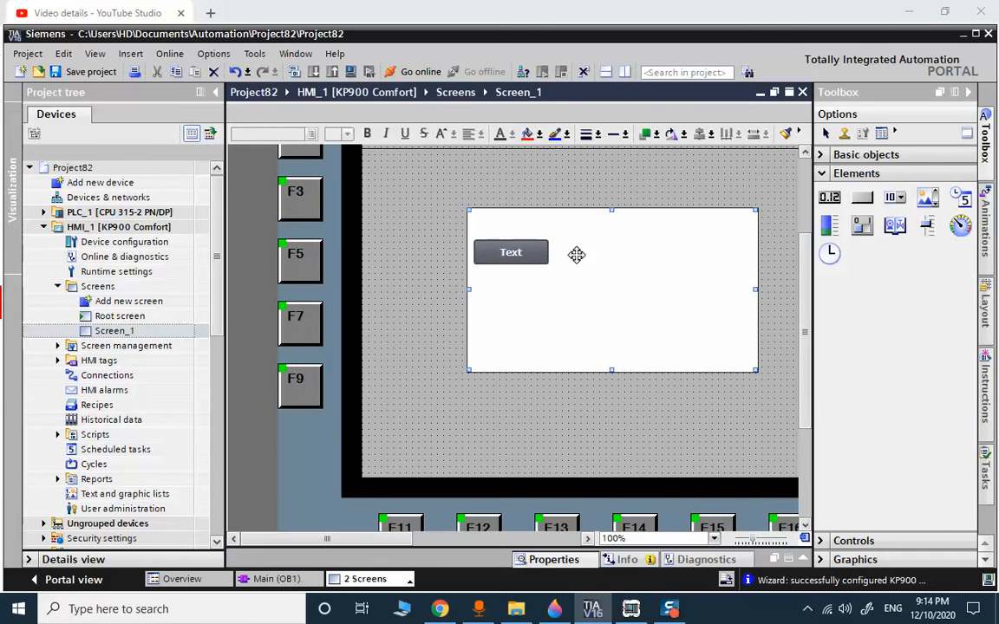
- Shift the button slightly down inside the rectangle and label it START
drag(508, 249, 515, 272)
double_click(515, 272)
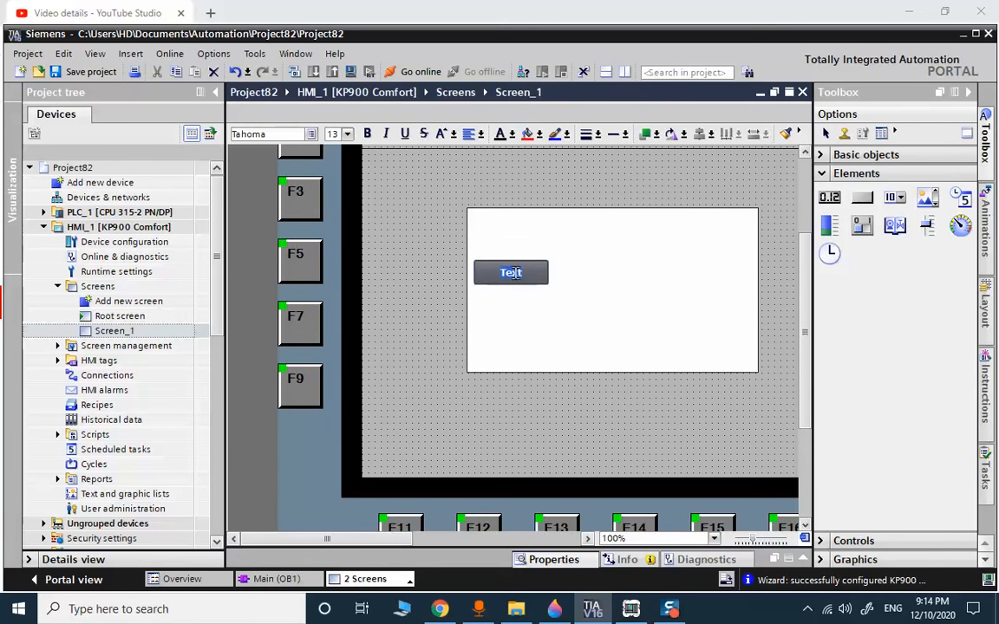
text(st)
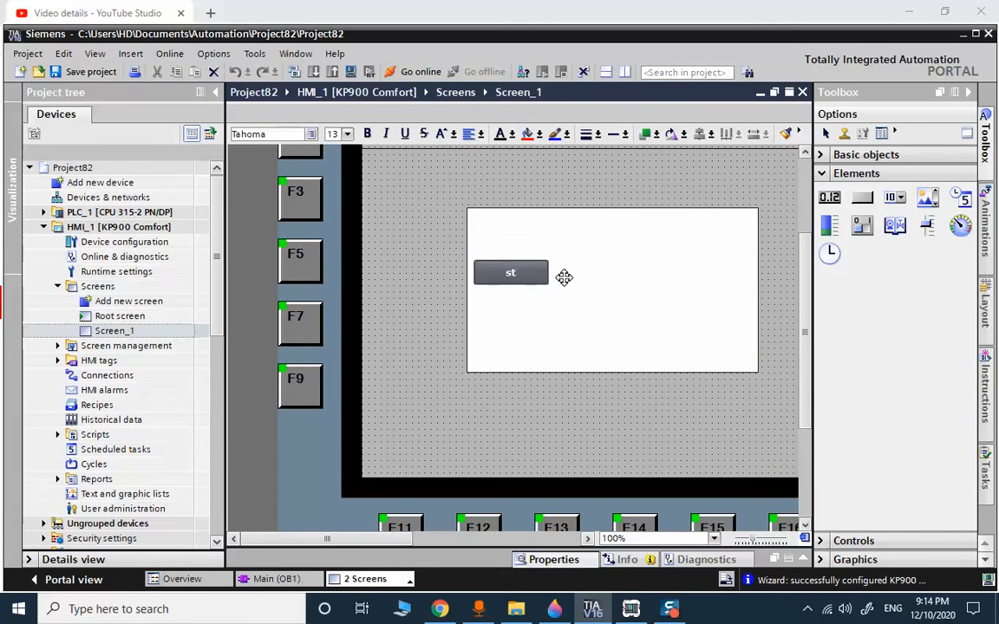
key(BackSpace)
key(BackSpace)
text(START)
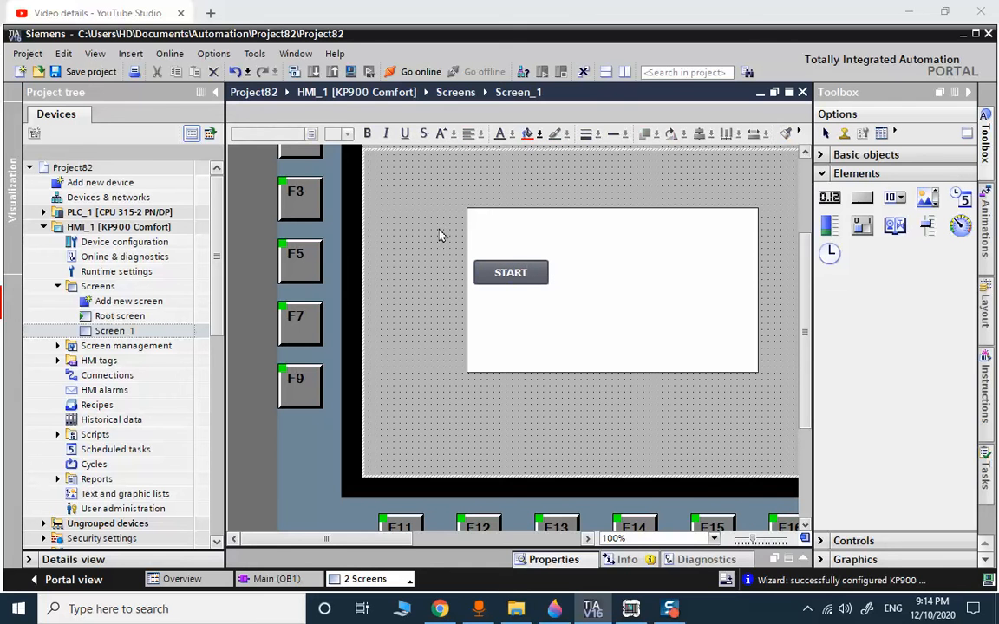
- Change the START button's object name to START_BT in its miscellaneous properties
click(520, 275)
right_click(520, 275)
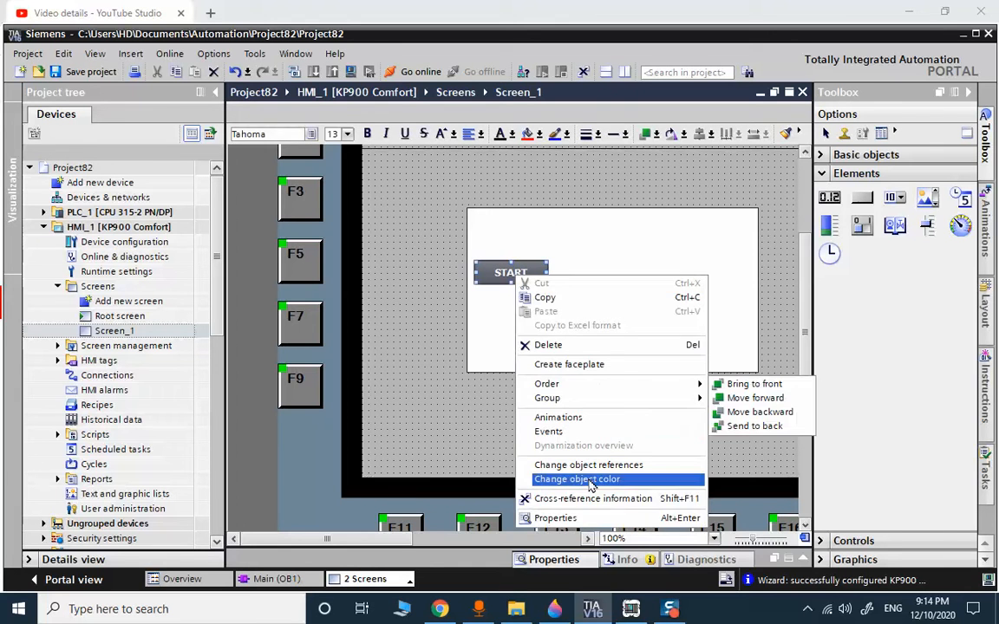
click(549, 518)
click(272, 404)
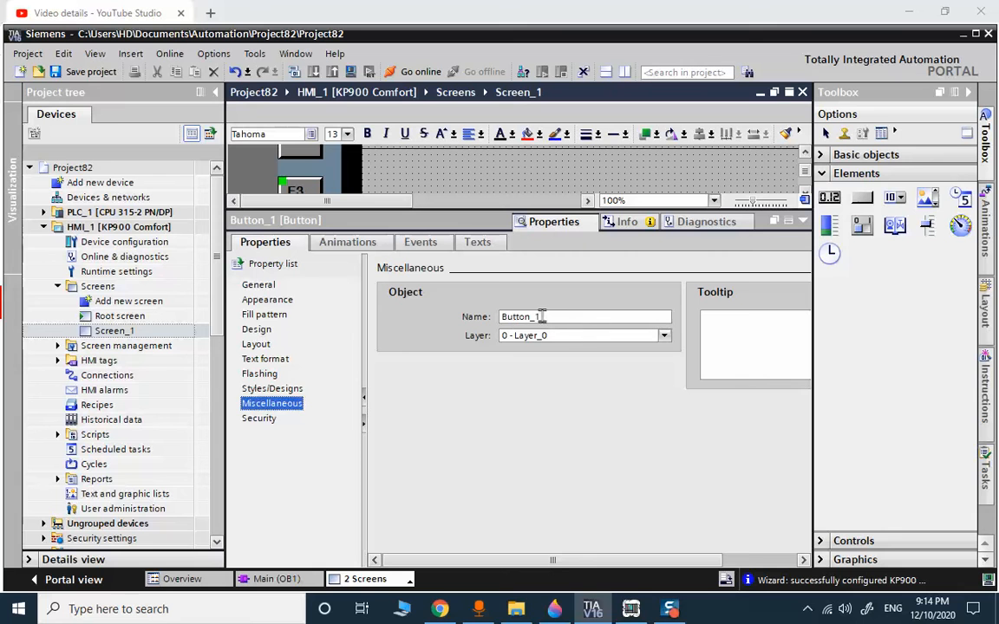
double_click(511, 316)
text(Sta)
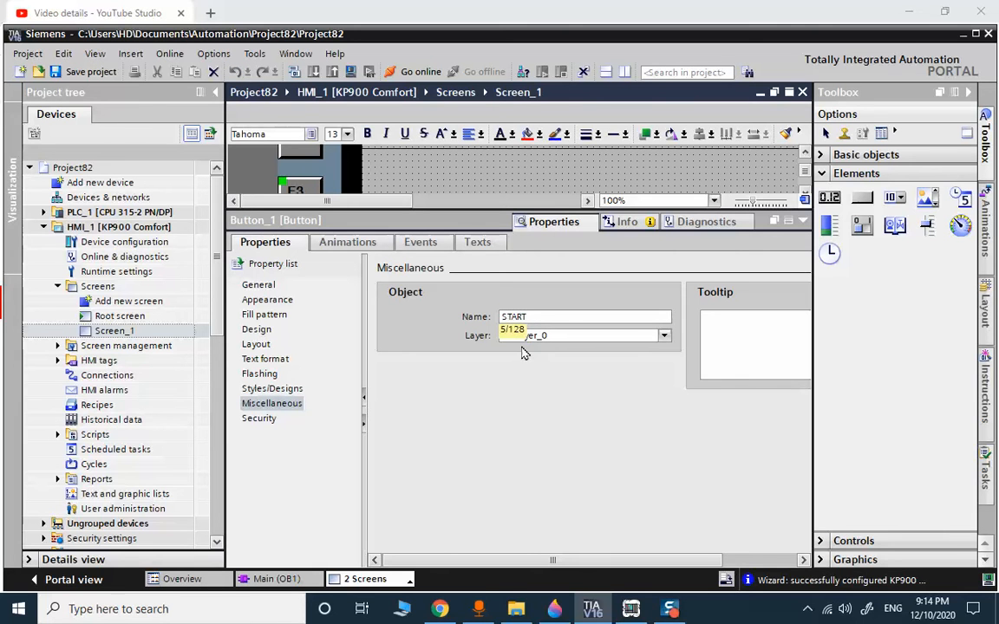
key(Return)
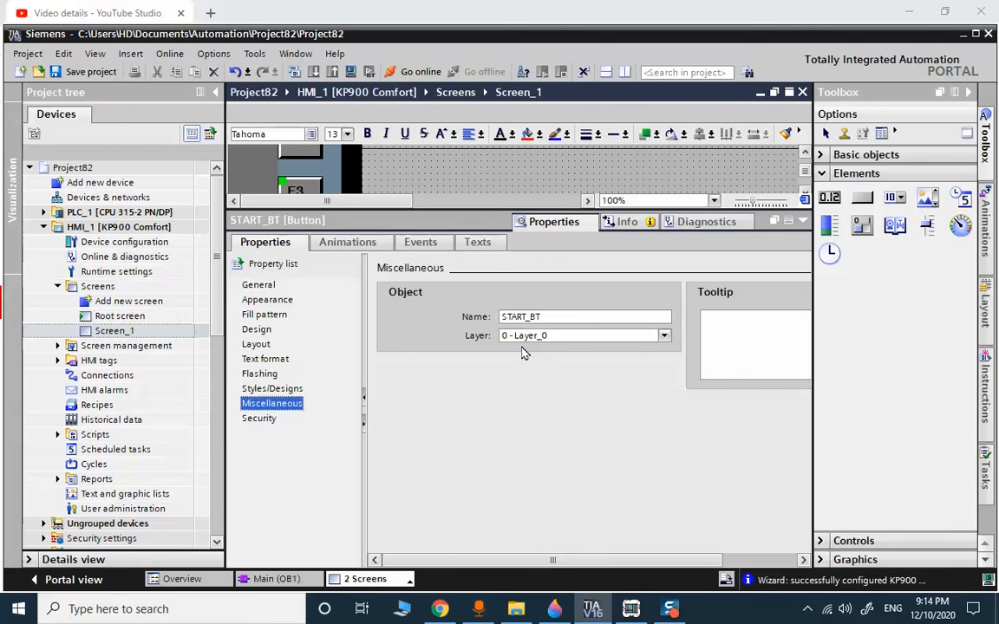
click(803, 223)
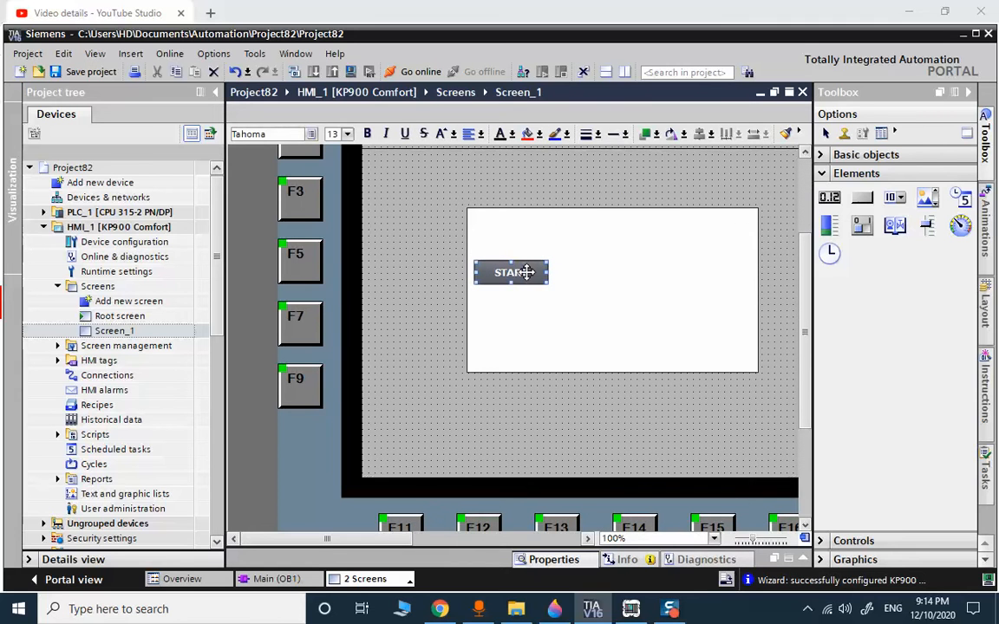
- Duplicate the START button directly below the original and label the copy STOP
drag(526, 272, 526, 308)
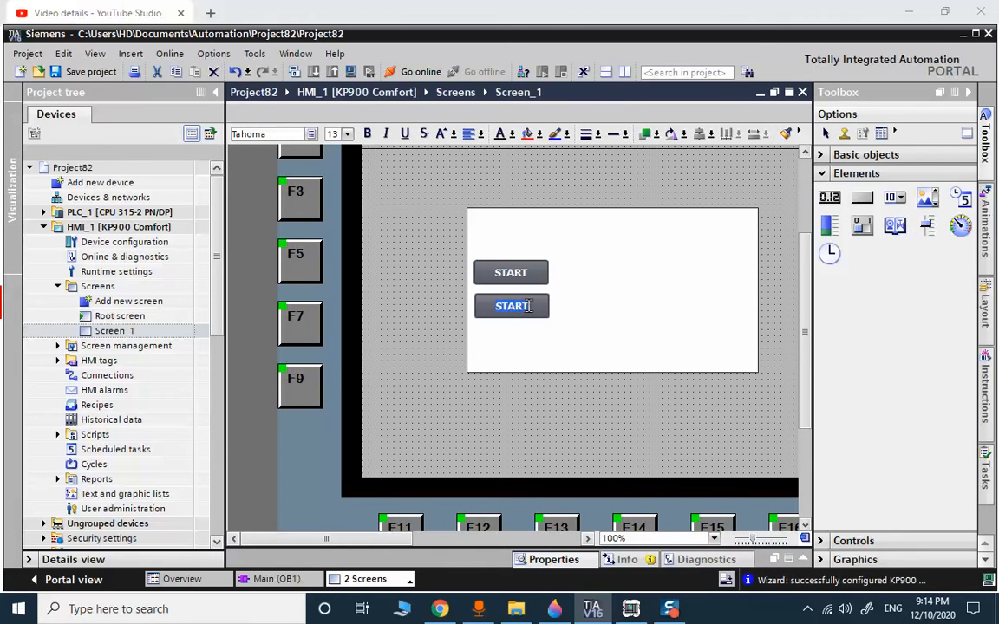
text(STOP)
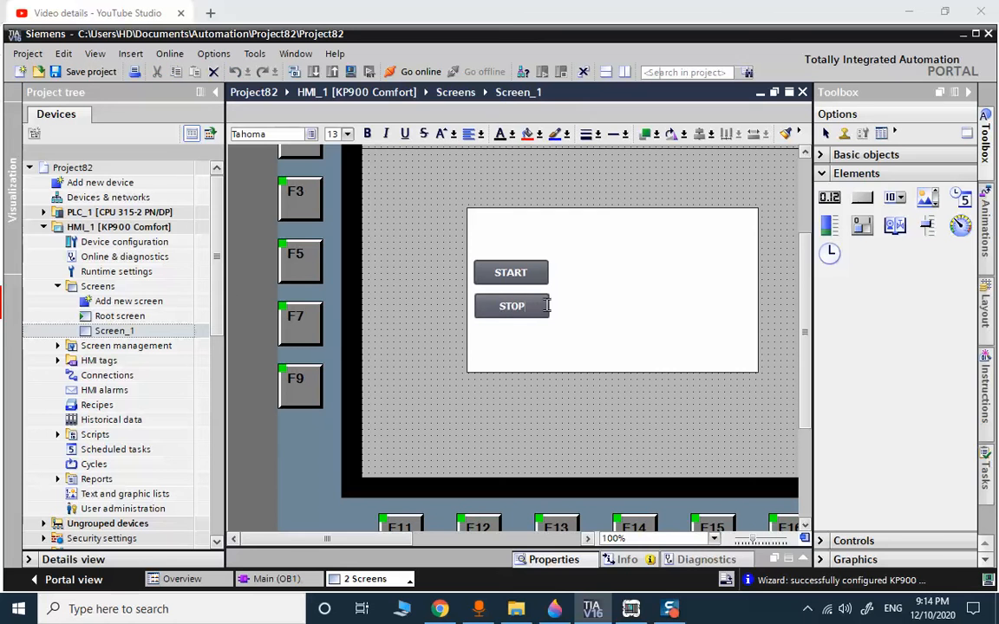
click(586, 317)
- Change the STOP button's object name to STOP_BT
click(526, 307)
right_click(512, 311)
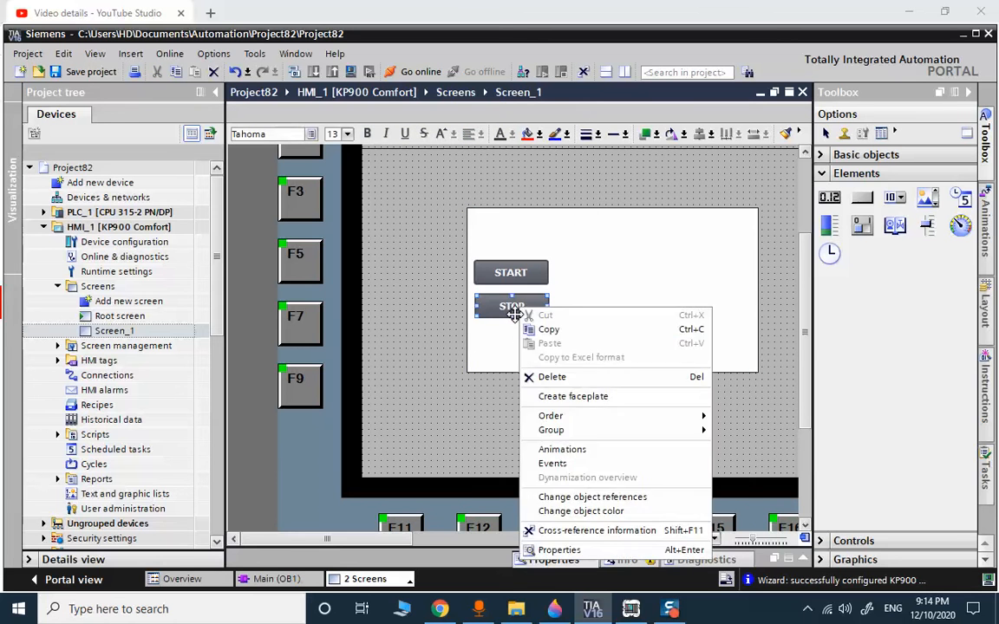
click(548, 553)
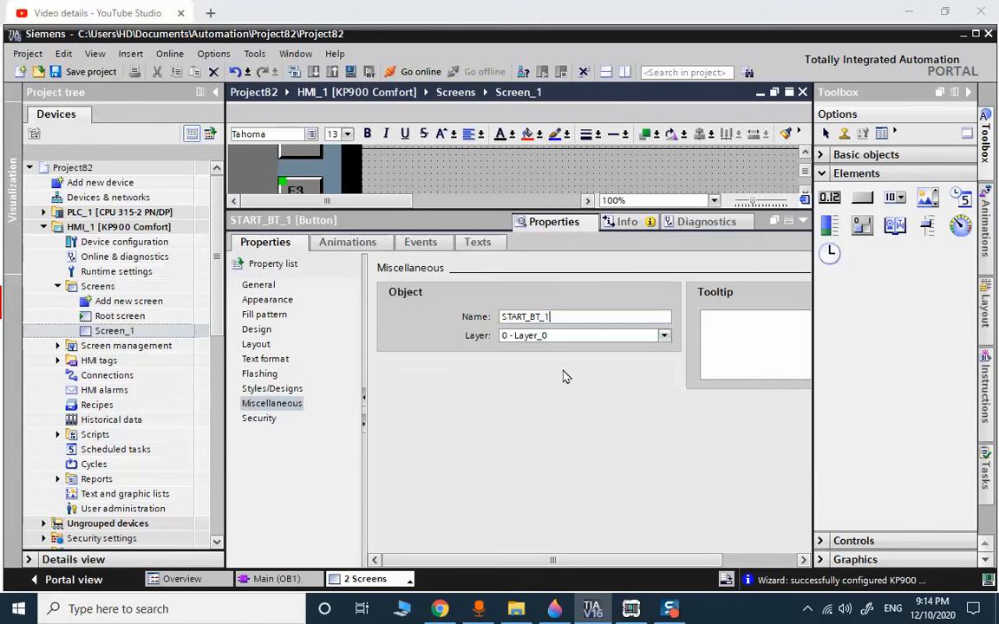
key(BackSpace)
key(BackSpace)
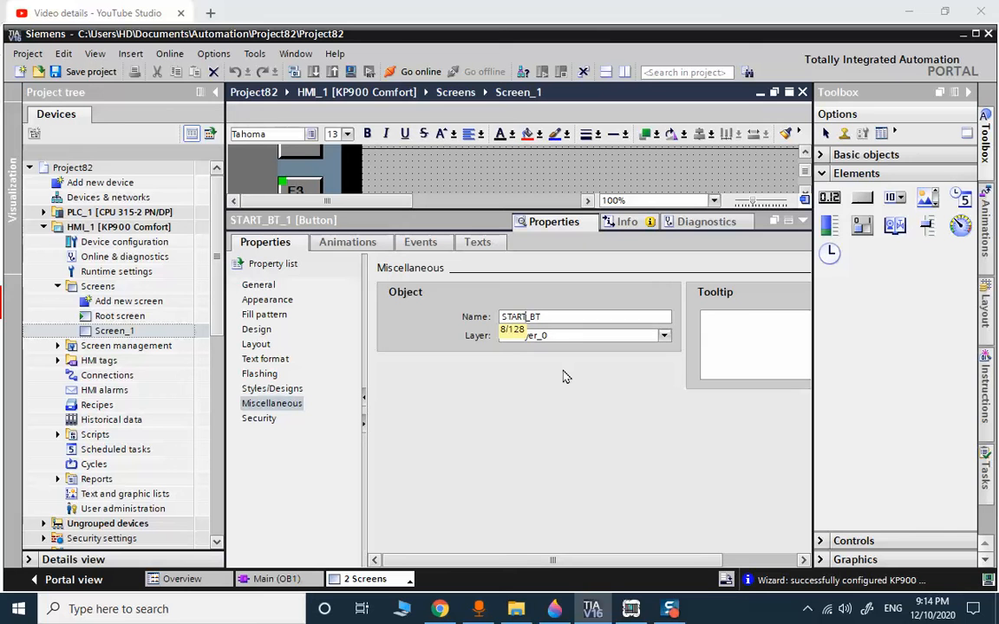
key(BackSpace)
text(OP)
key(Return)
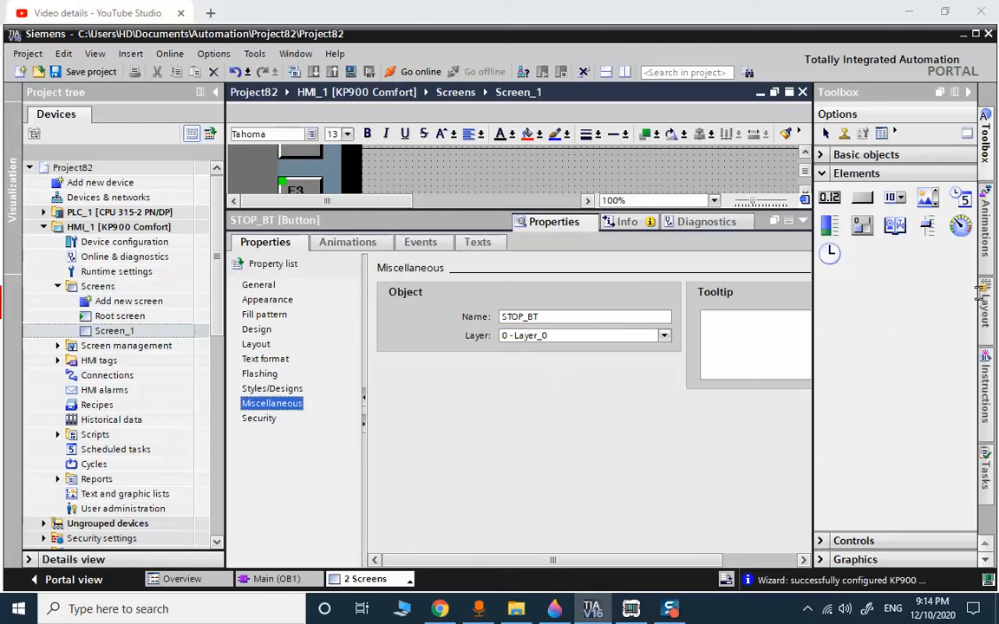
click(802, 222)
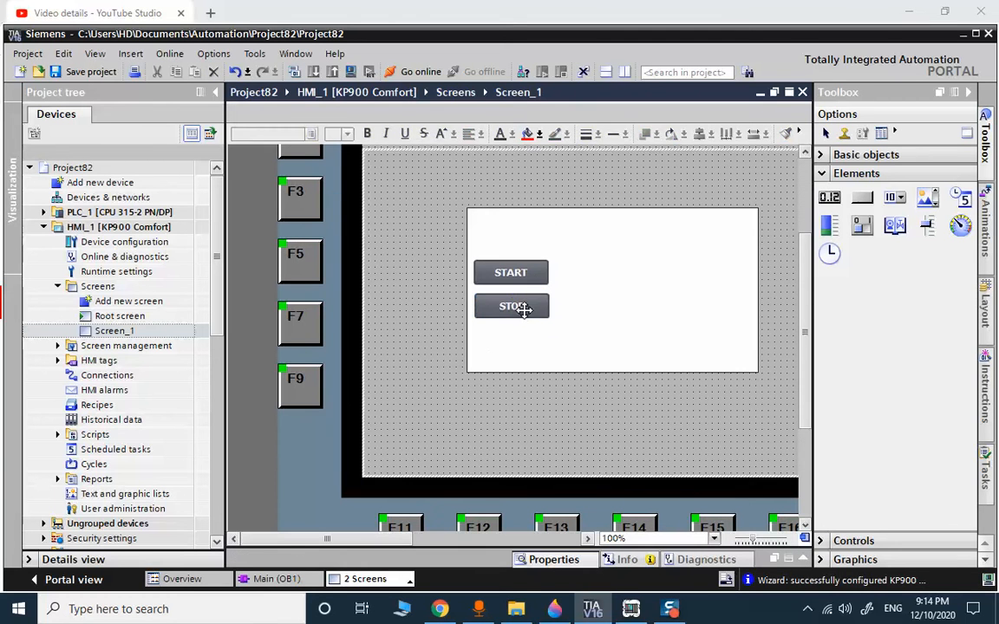
- Duplicate the STOP button directly below it and label the copy ACK
drag(520, 305, 495, 344)
double_click(521, 342)
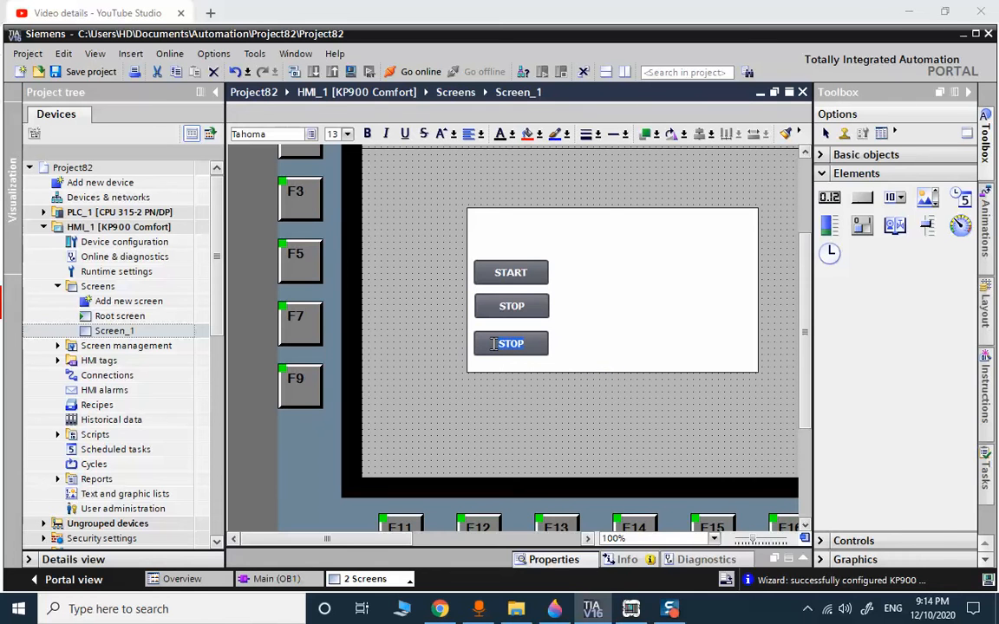
text(ACK)
click(531, 343)
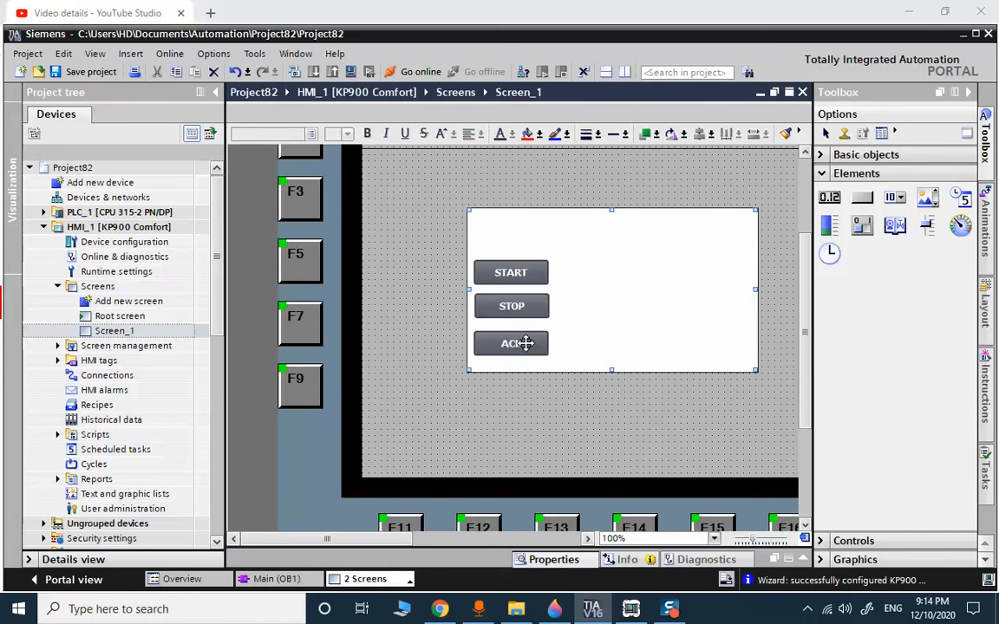
- Change the ACK button's object name to ACK_BT
right_click(524, 343)
click(562, 332)
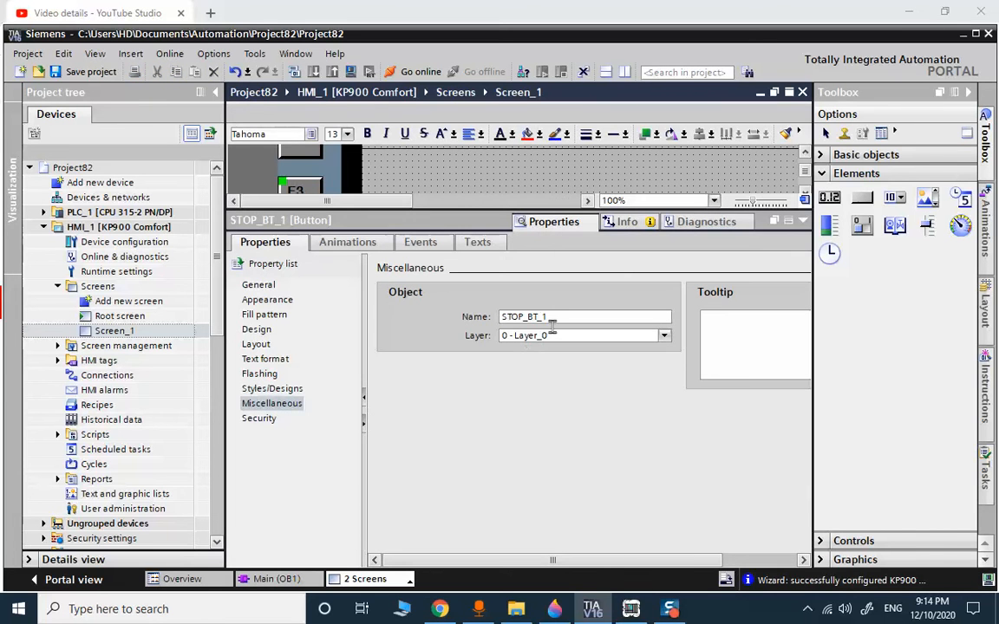
drag(559, 320, 462, 316)
text(AC)
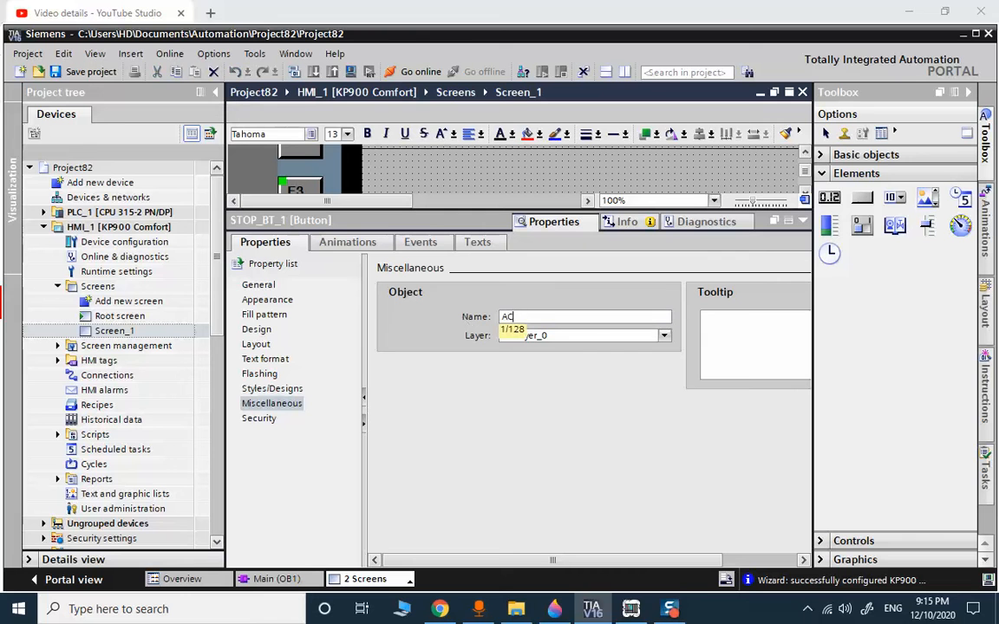
text(K_BT)
key(Return)
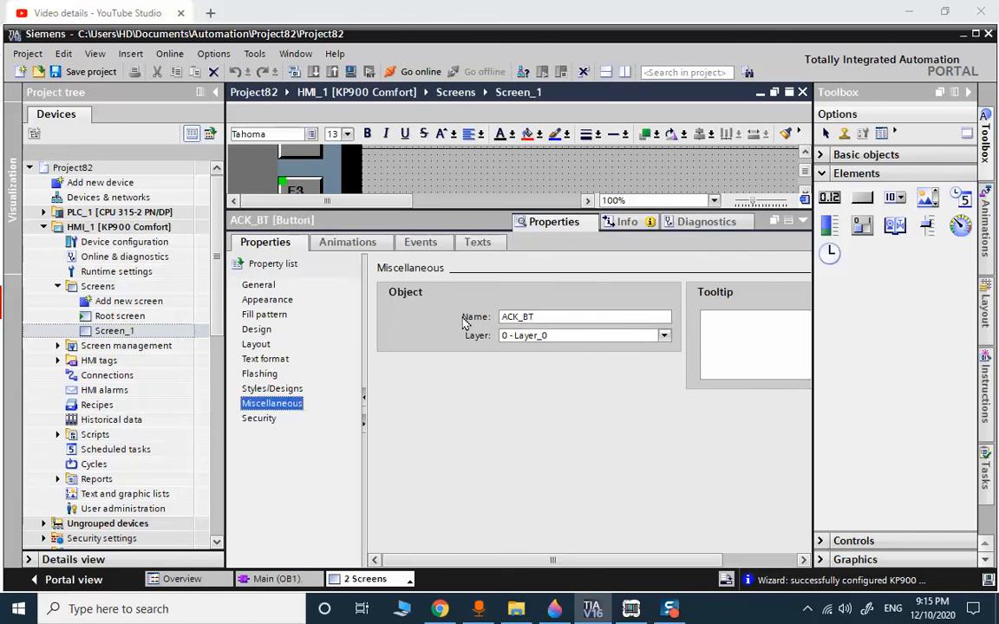
click(803, 221)
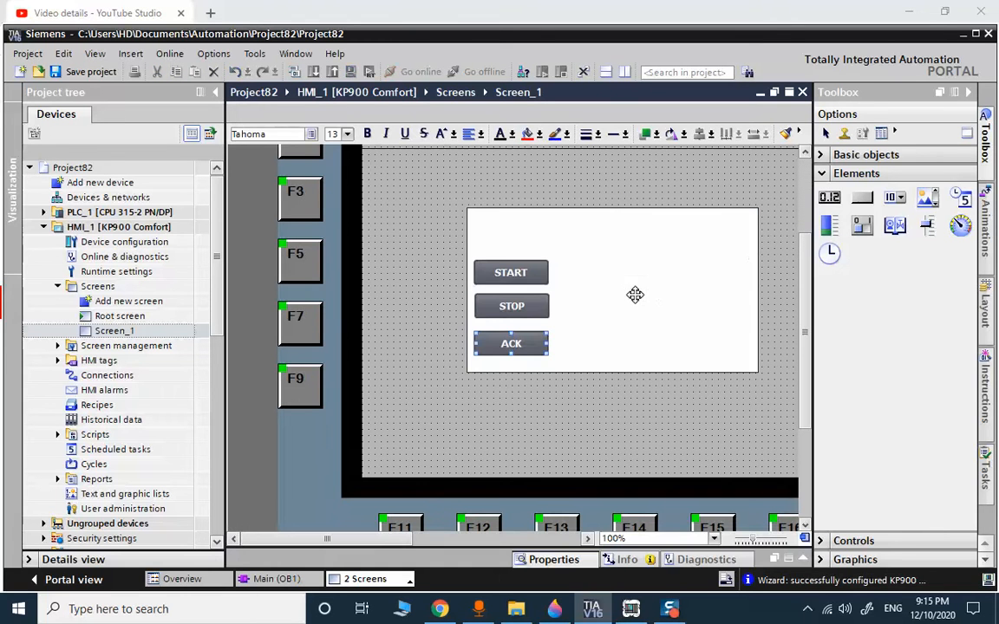
- Duplicate the ACK button, placing the copy above the START button at the rectangle's upper edge
click(582, 317)
click(536, 344)
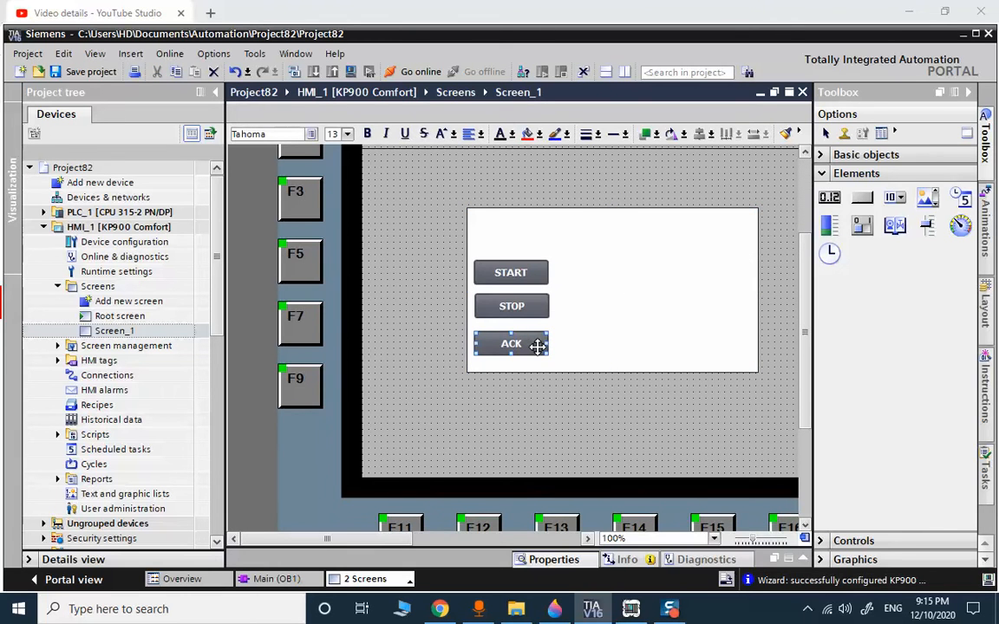
drag(544, 345, 526, 222)
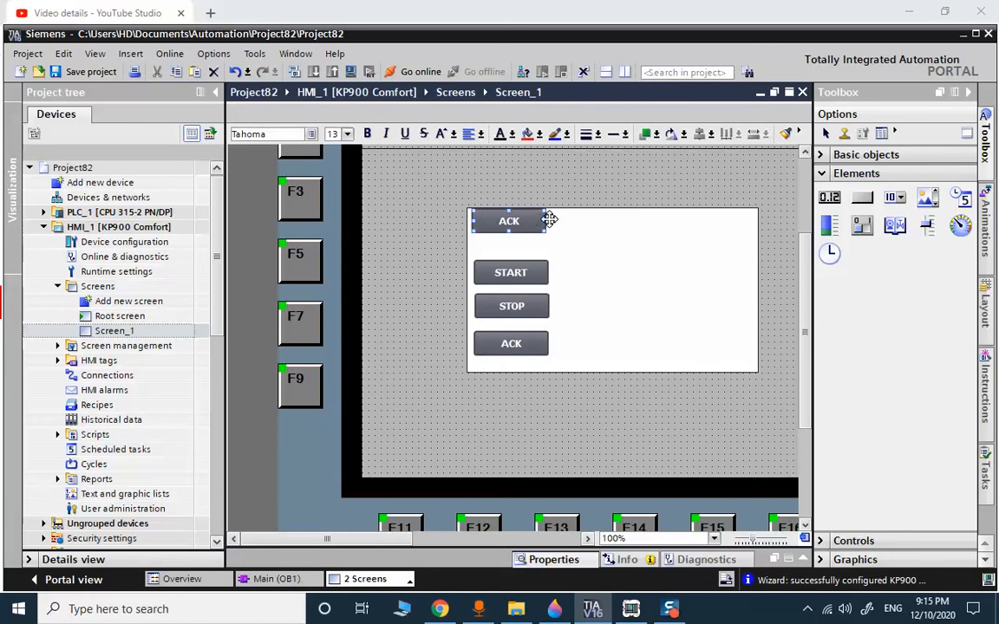
- Shrink the duplicated ACK button to about 39 by 25 pixels in the rectangle's upper corner and relabel it X
drag(542, 222, 495, 223)
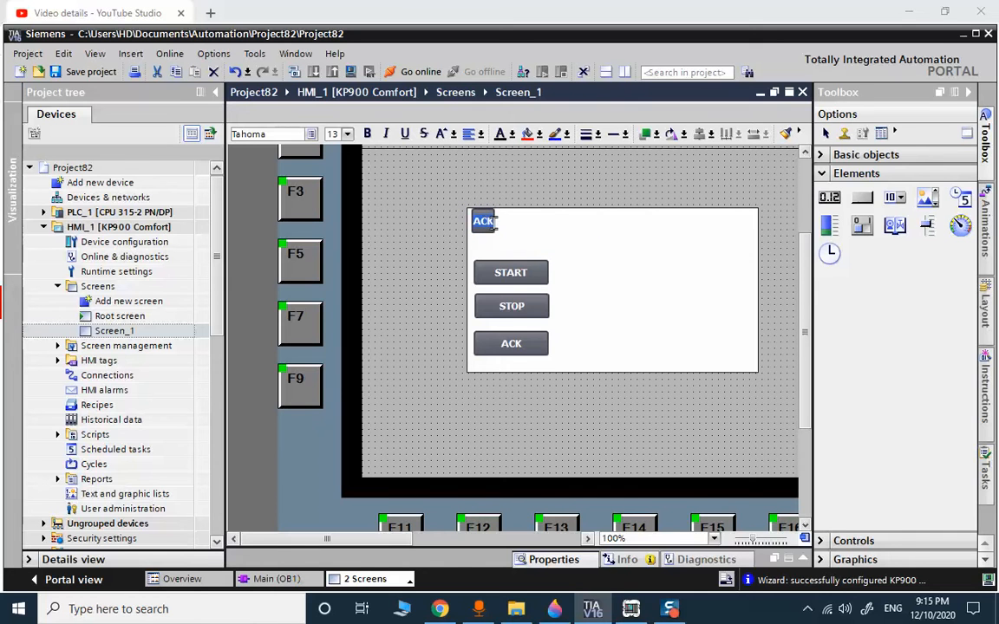
key(Delete)
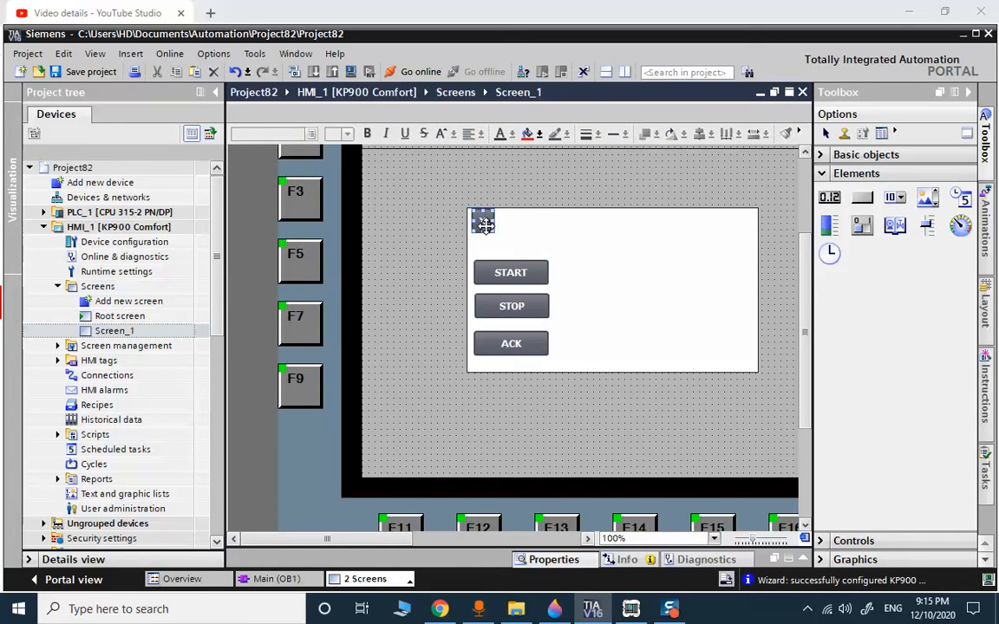
text(X)
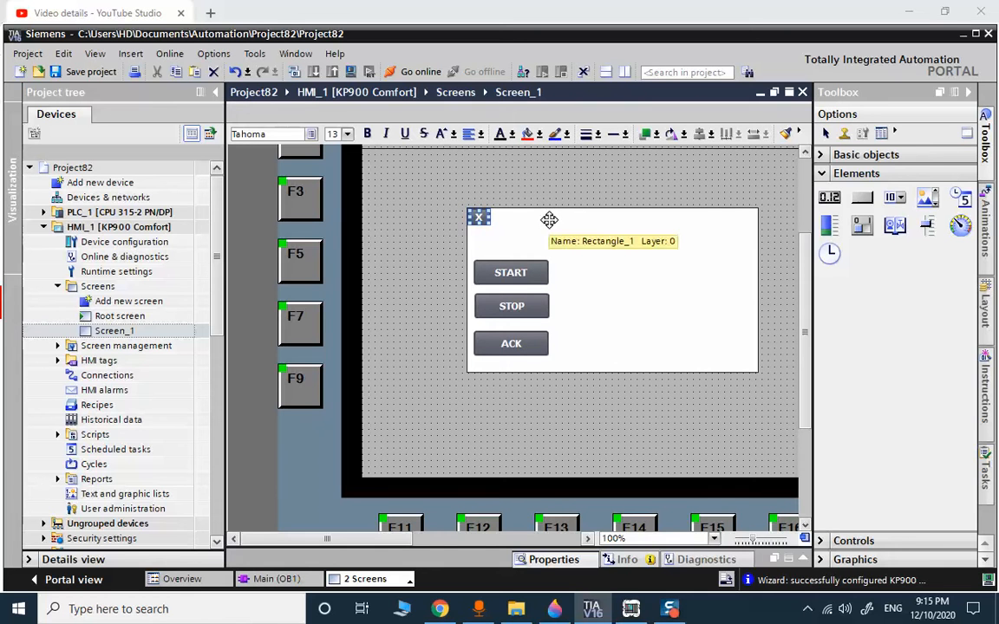
drag(490, 224, 494, 227)
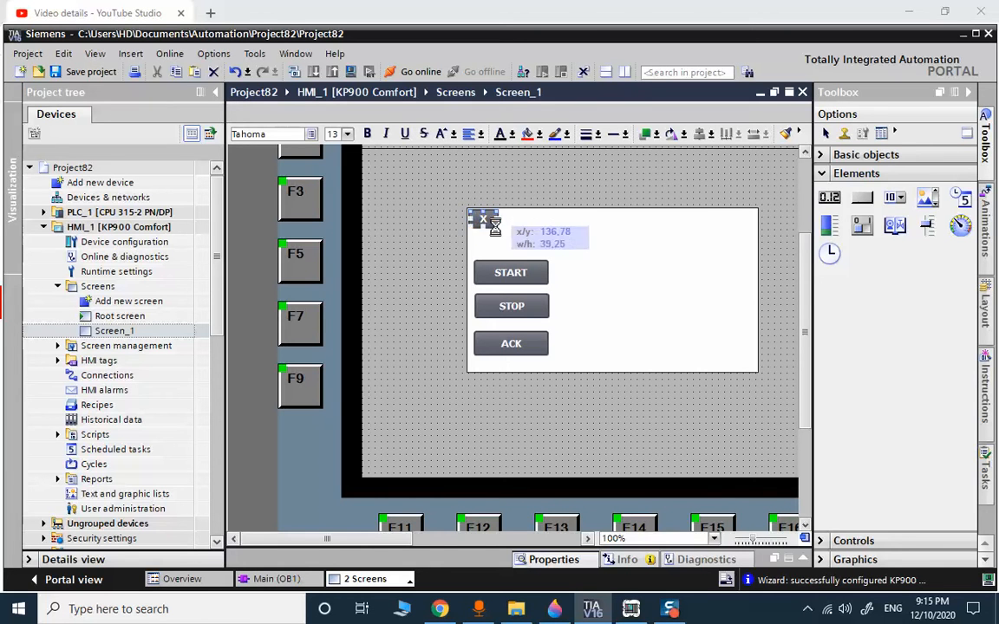
double_click(558, 209)
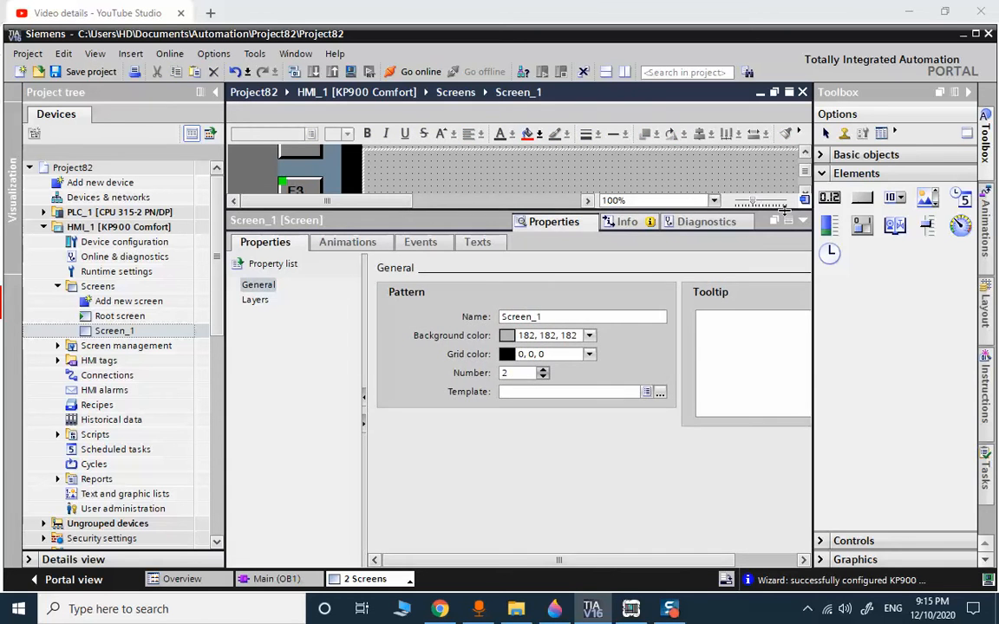
click(803, 220)
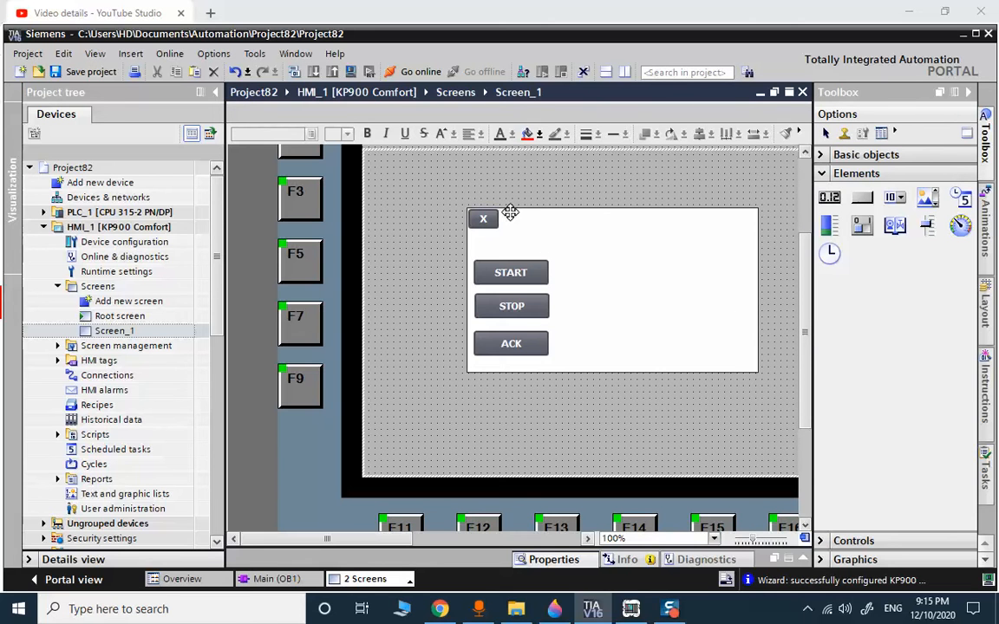
- Change the X button's object name to CLOSE_BT and save the project
click(482, 218)
right_click(482, 218)
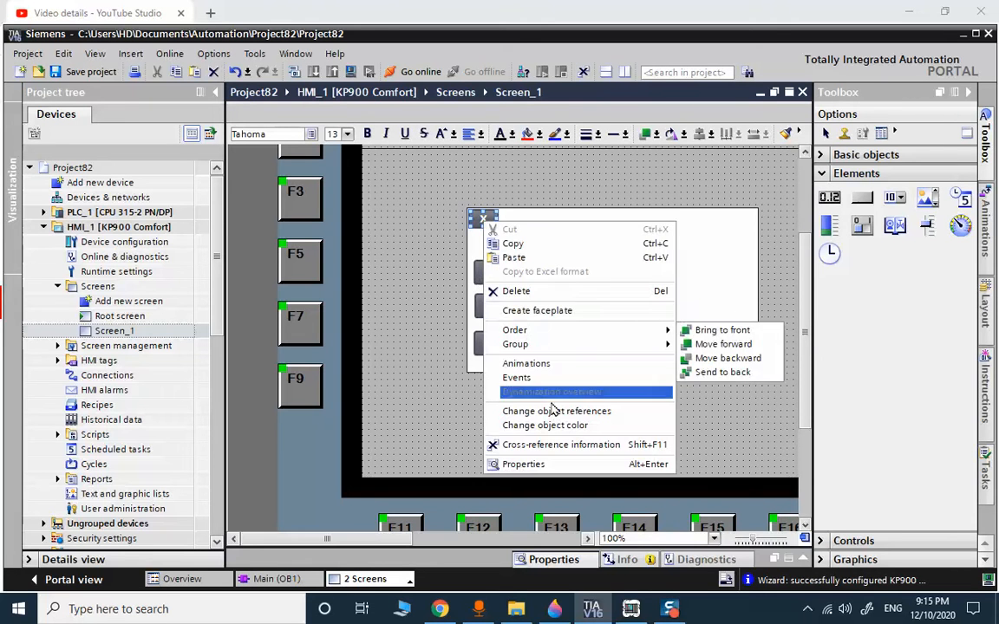
click(535, 464)
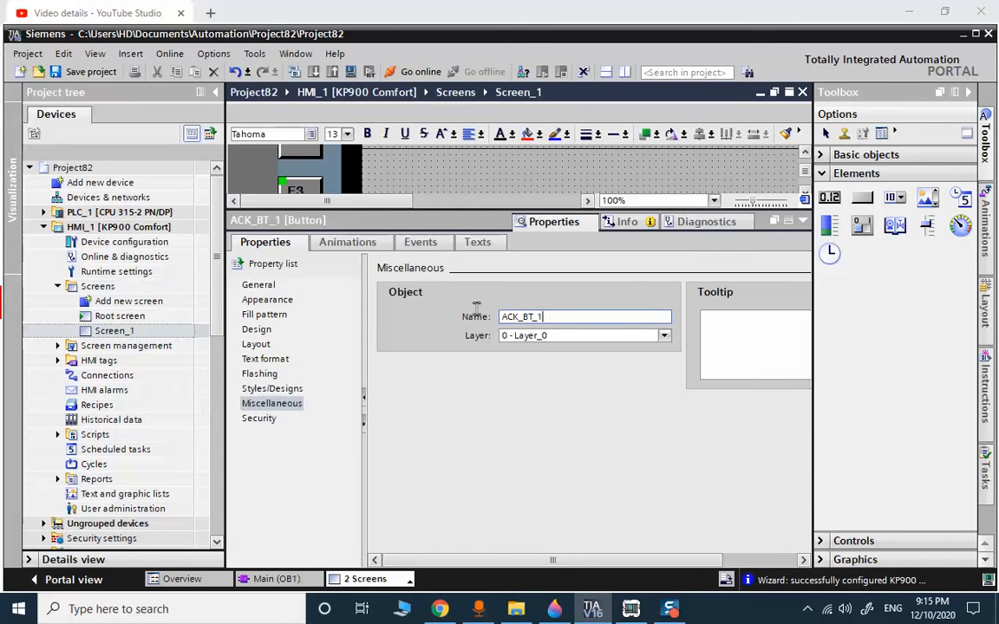
key(ctrl+a)
text(A)
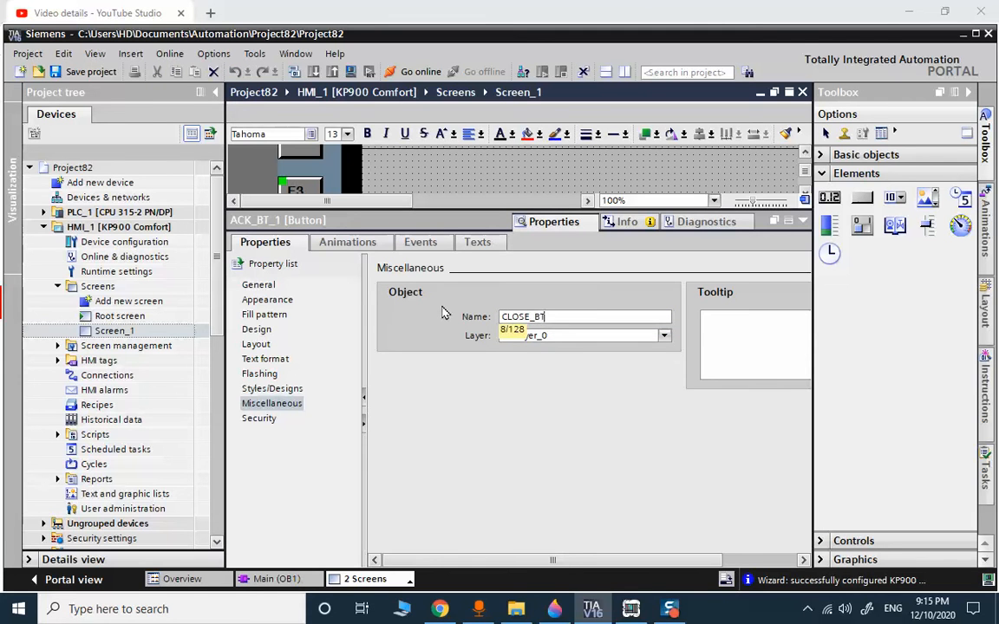
key(Return)
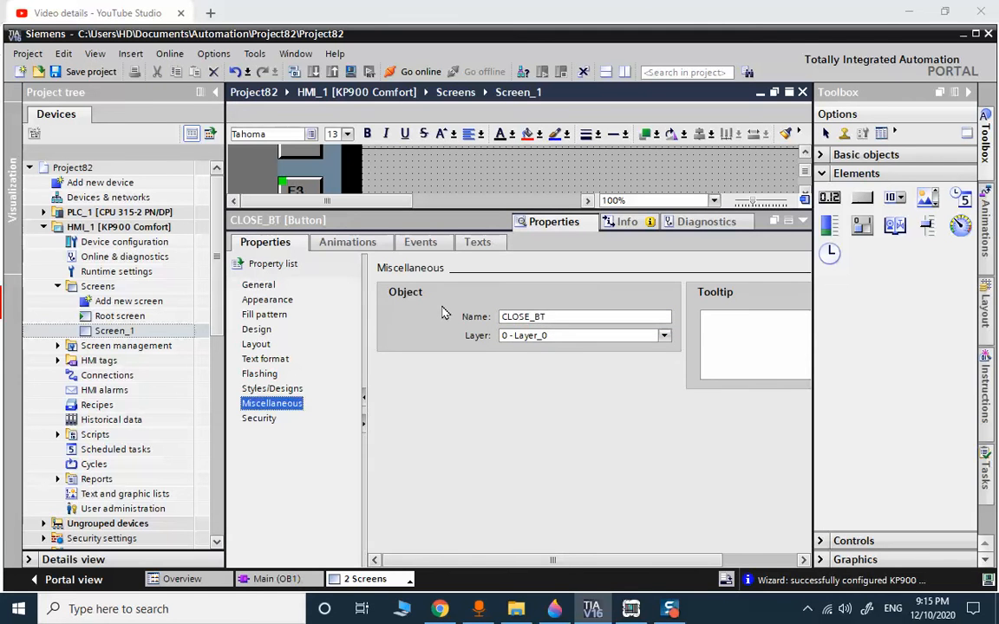
click(802, 223)
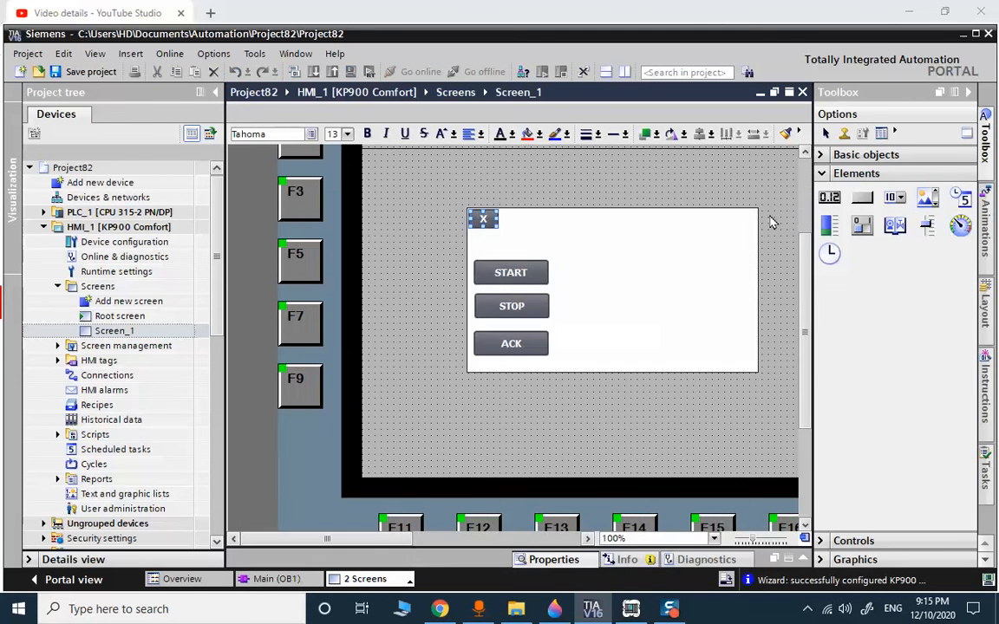
click(97, 76)
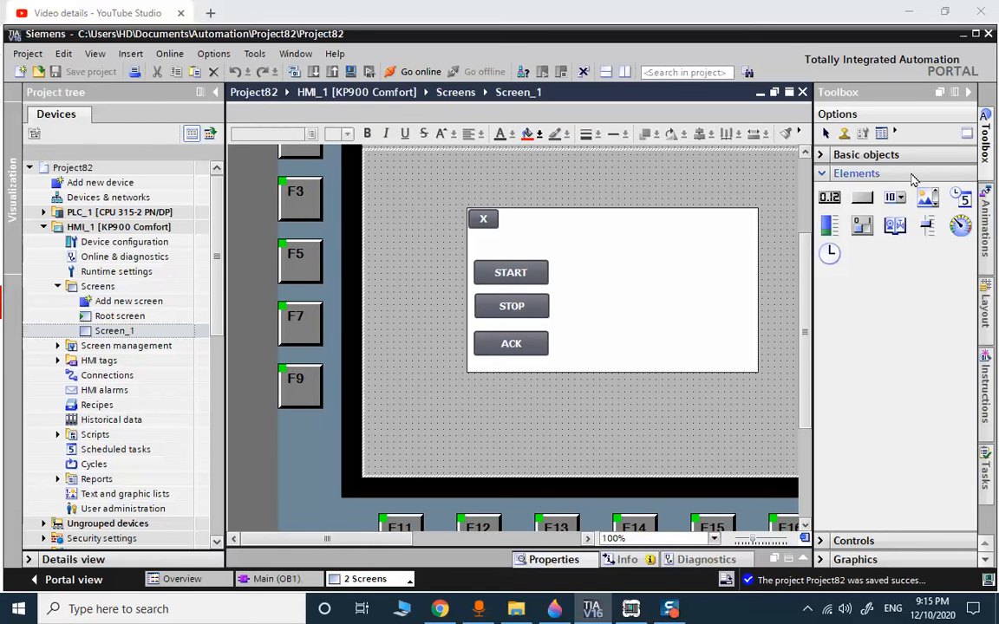
- Insert a symbol library object below the white rectangle and browse its available symbol categories
click(822, 175)
click(822, 189)
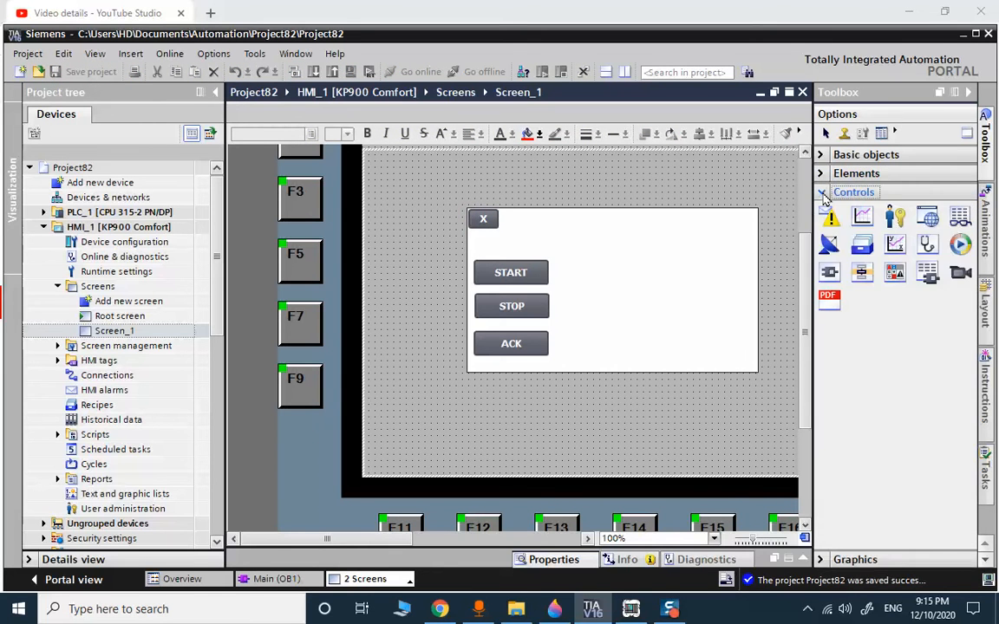
click(823, 188)
click(823, 176)
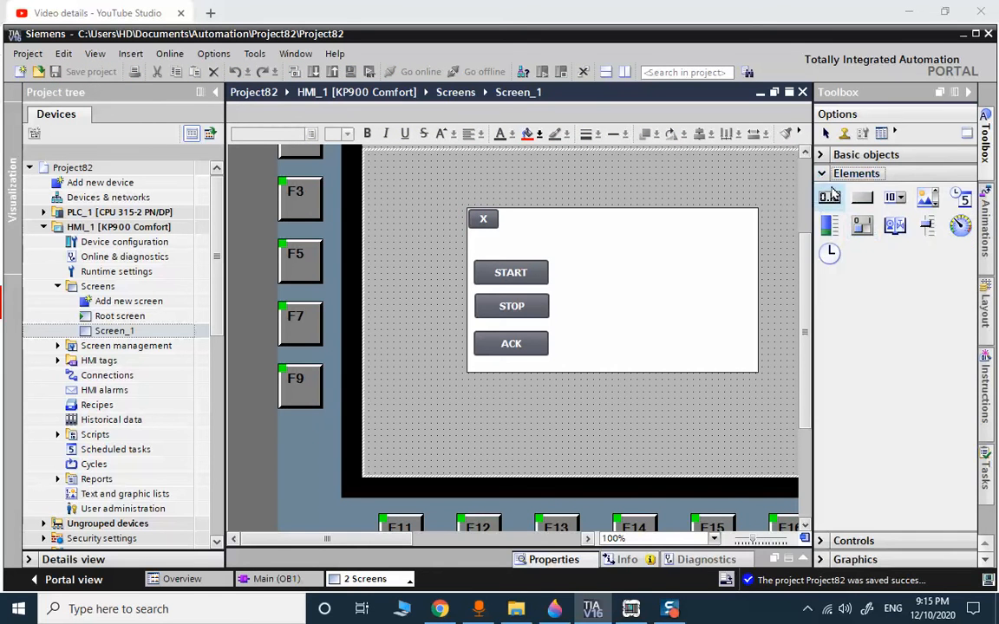
click(899, 230)
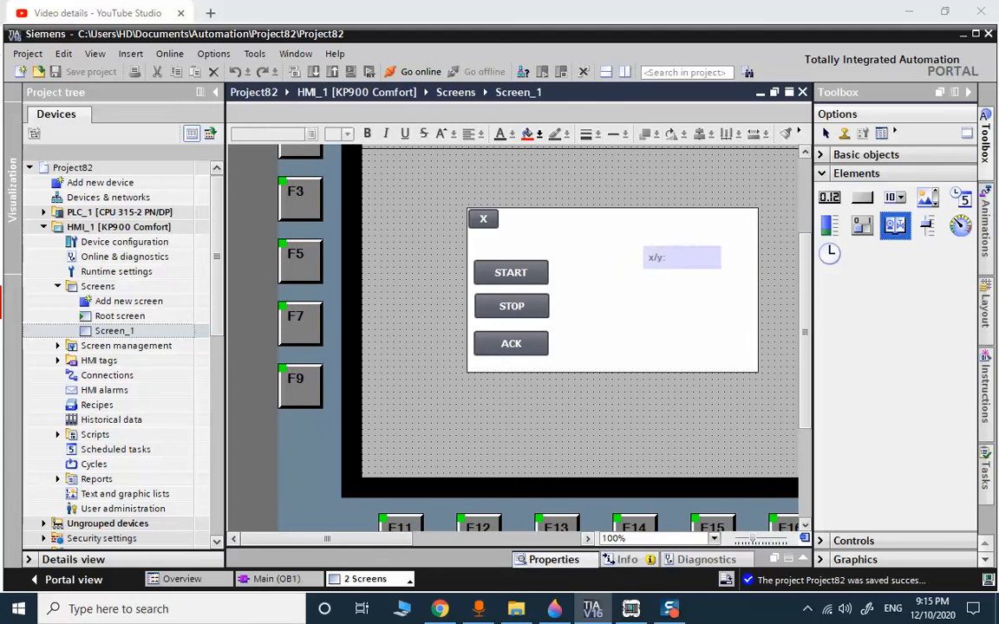
click(606, 396)
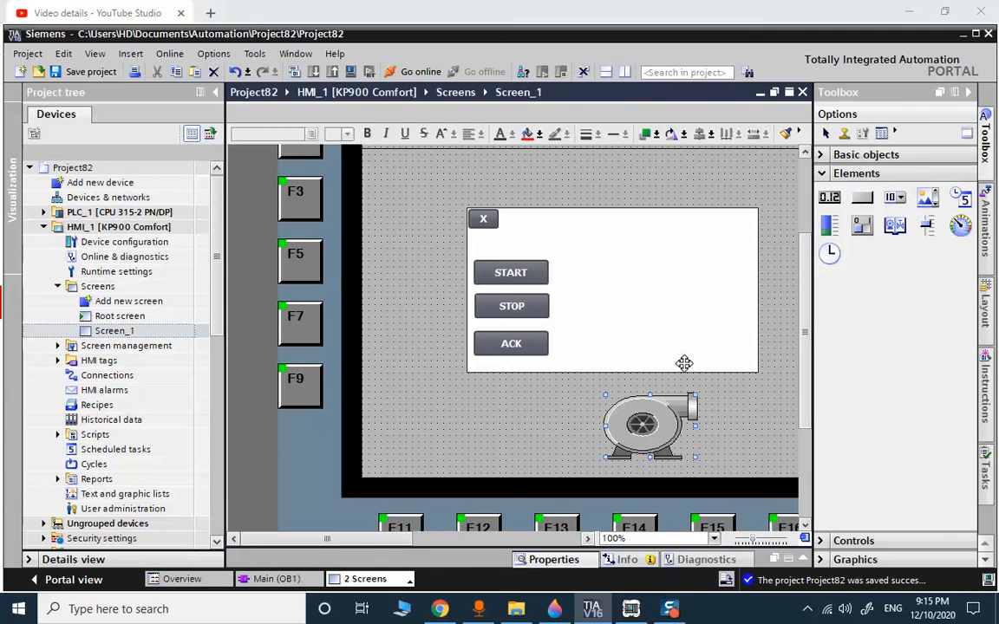
double_click(661, 417)
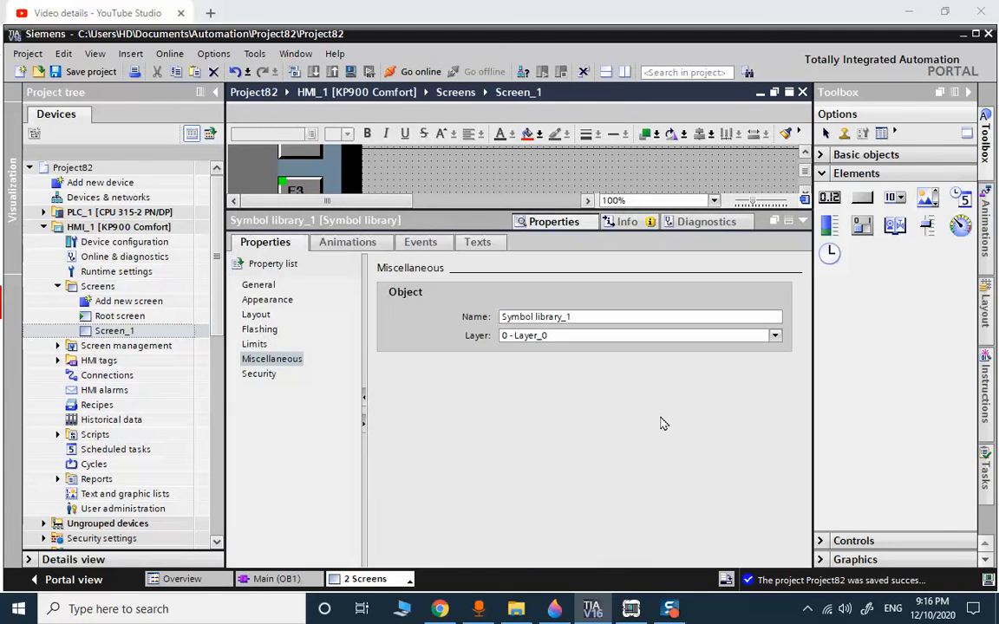
click(258, 284)
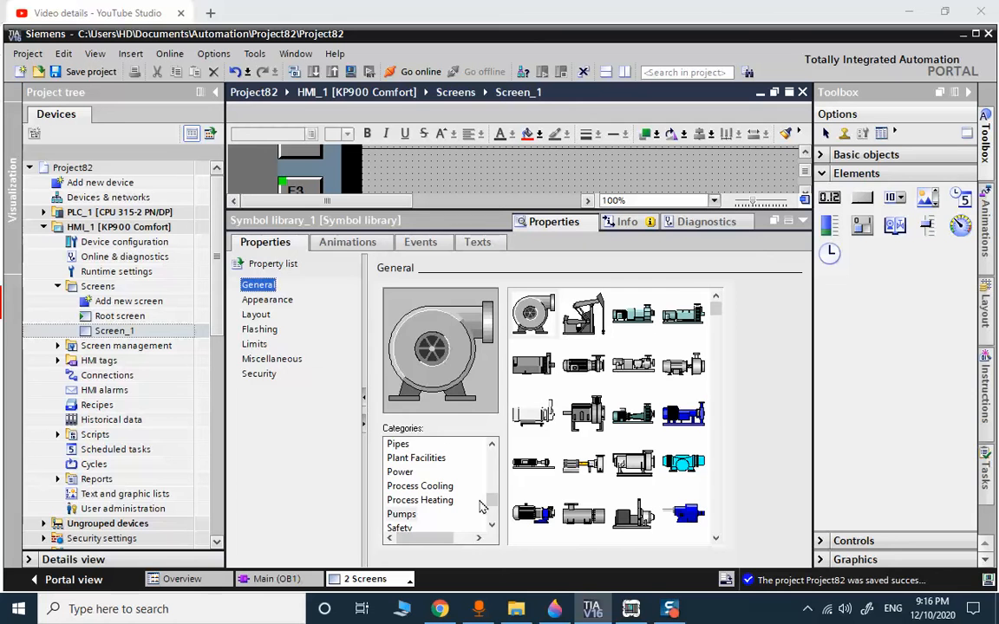
scroll(438, 456, up, 3)
scroll(438, 455, down, 7)
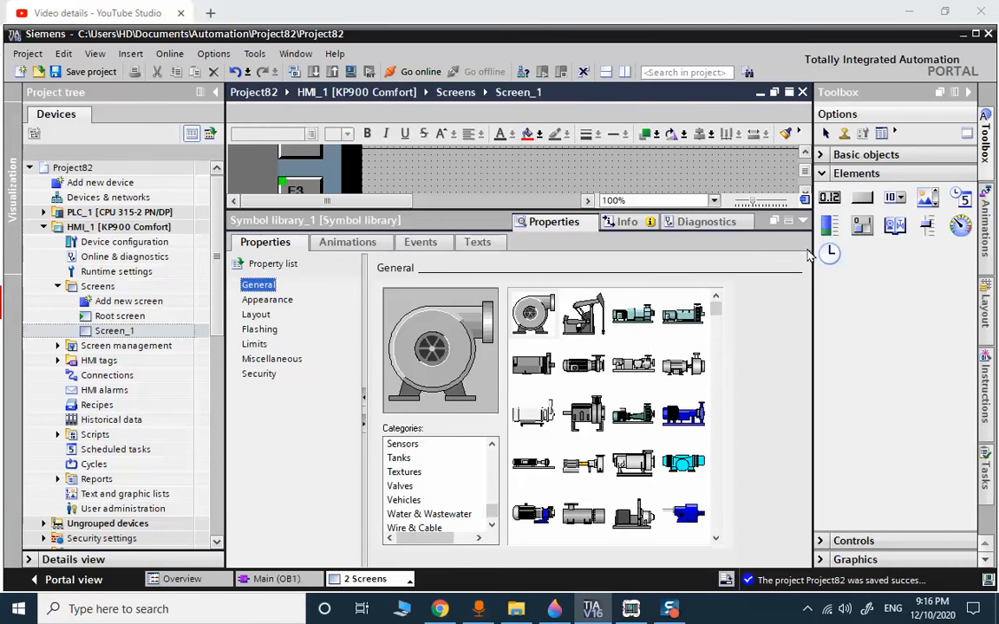
click(803, 222)
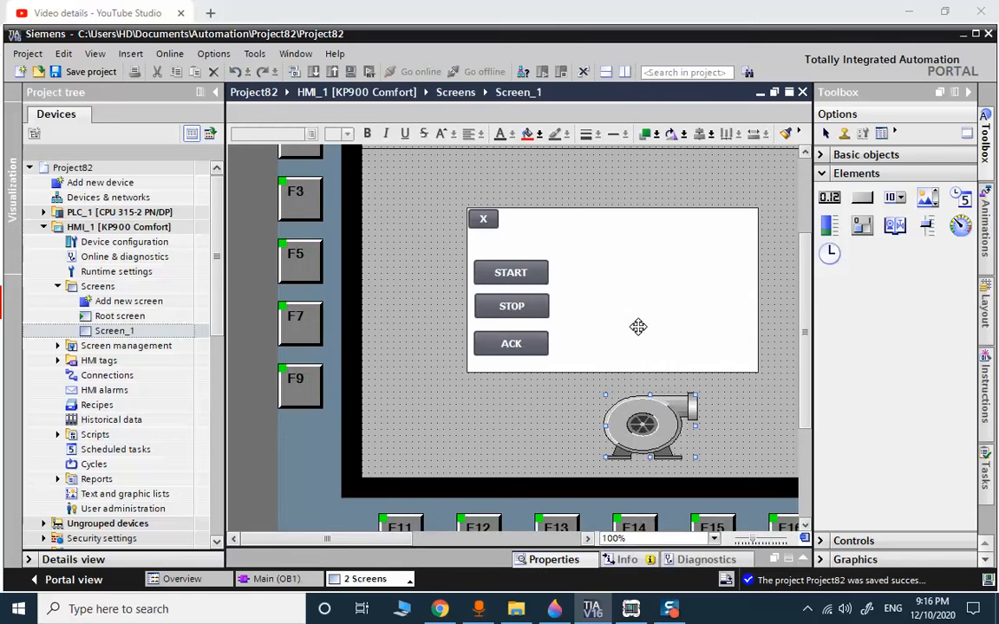
- Move the pump symbol into the white rectangle beside the buttons, enlarge it, and save the project
drag(693, 454, 687, 311)
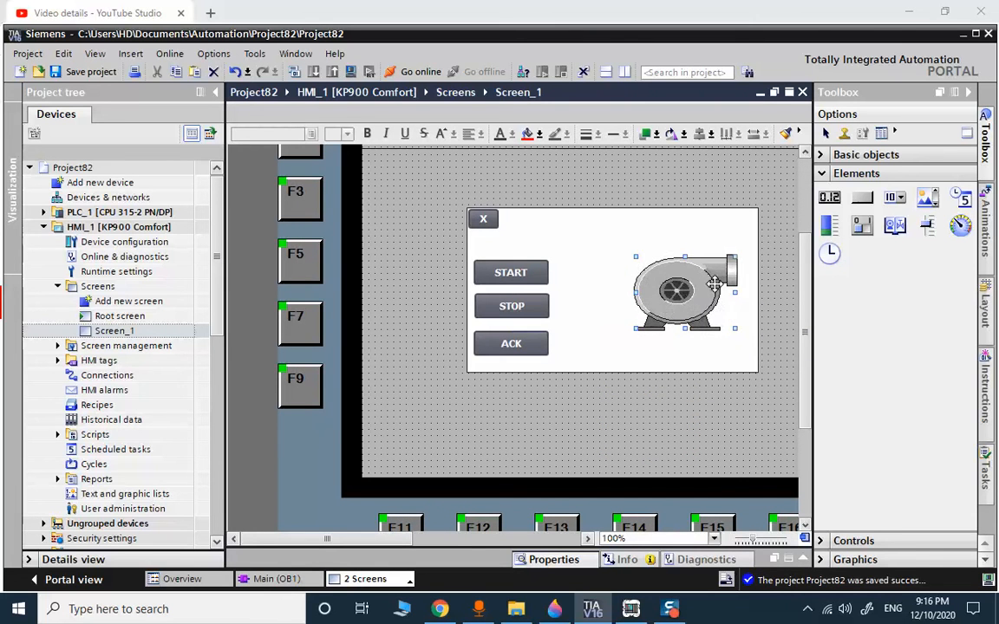
drag(637, 256, 664, 310)
click(739, 185)
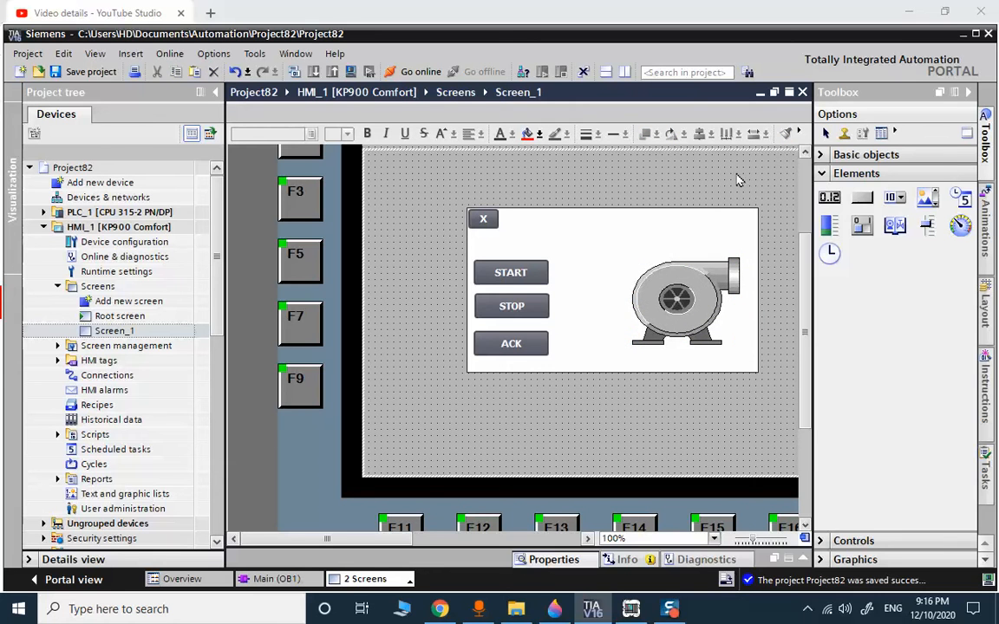
click(89, 72)
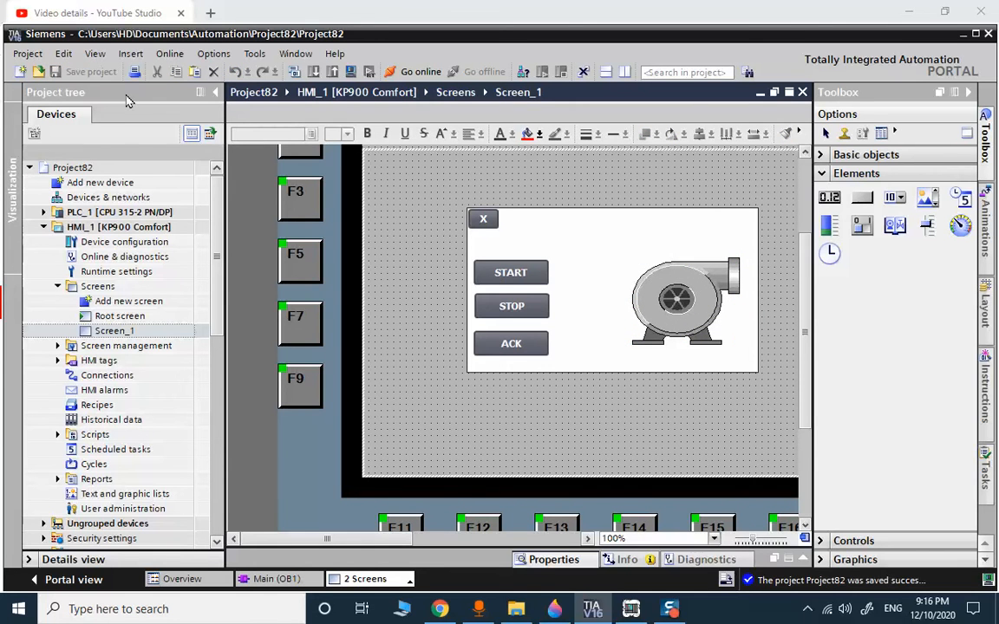
- Shift the pump symbol slightly toward the buttons, stretch it upward to make it taller, and save the project
right_click(675, 281)
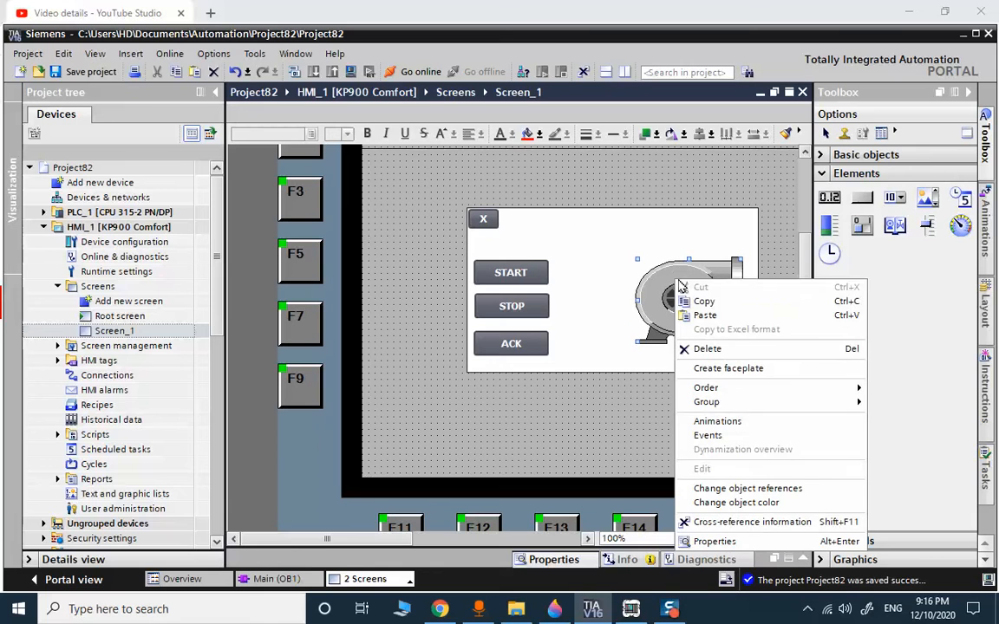
click(693, 183)
drag(680, 282, 669, 285)
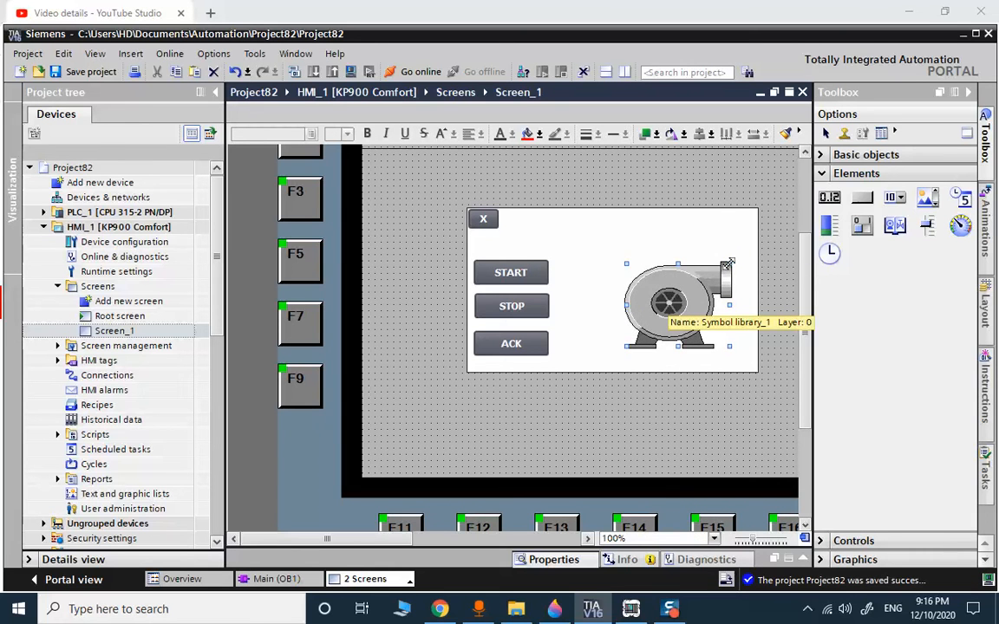
click(617, 240)
drag(684, 257, 684, 244)
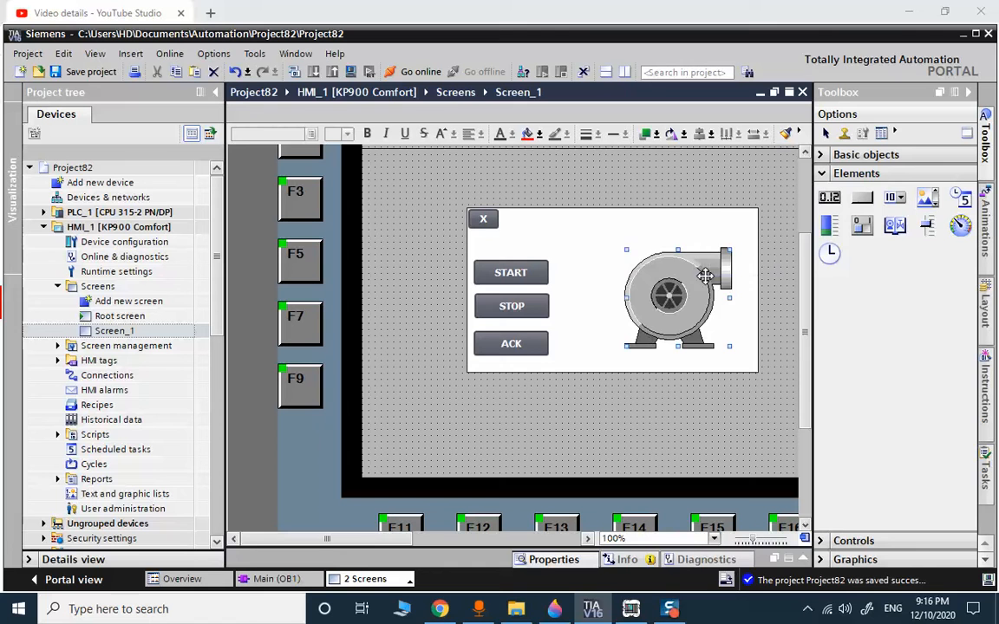
click(739, 165)
click(102, 75)
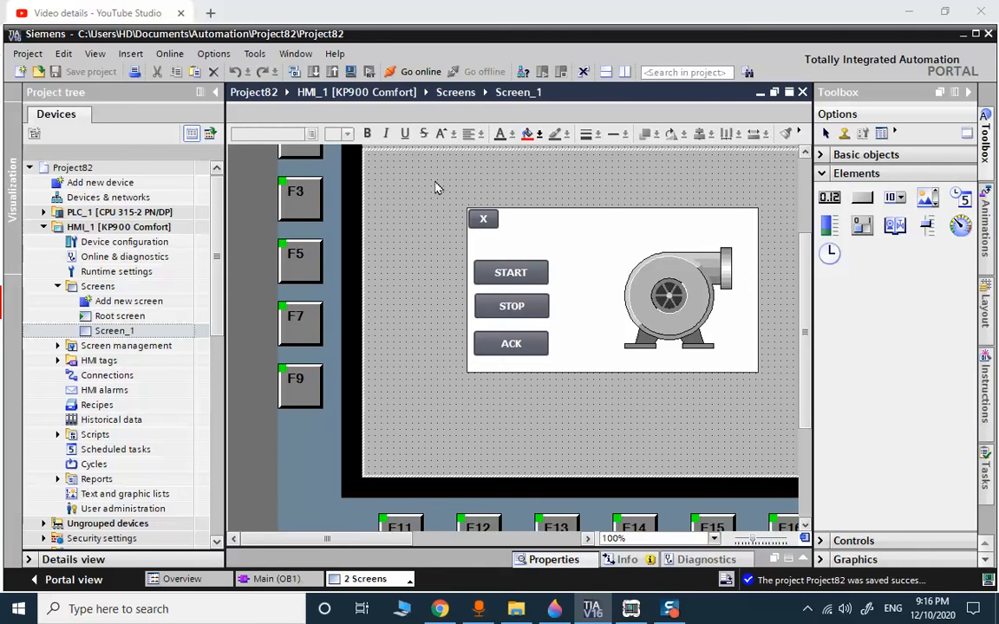
- Create a faceplate type named DRIVE_FP from the rectangle, all four buttons and the pump symbol
drag(645, 351, 767, 425)
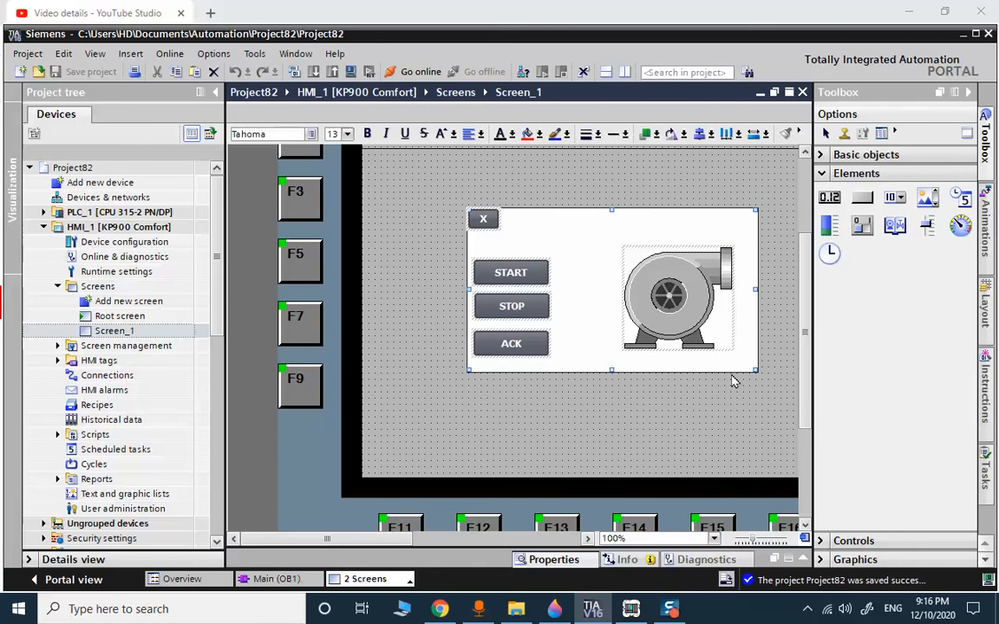
right_click(600, 292)
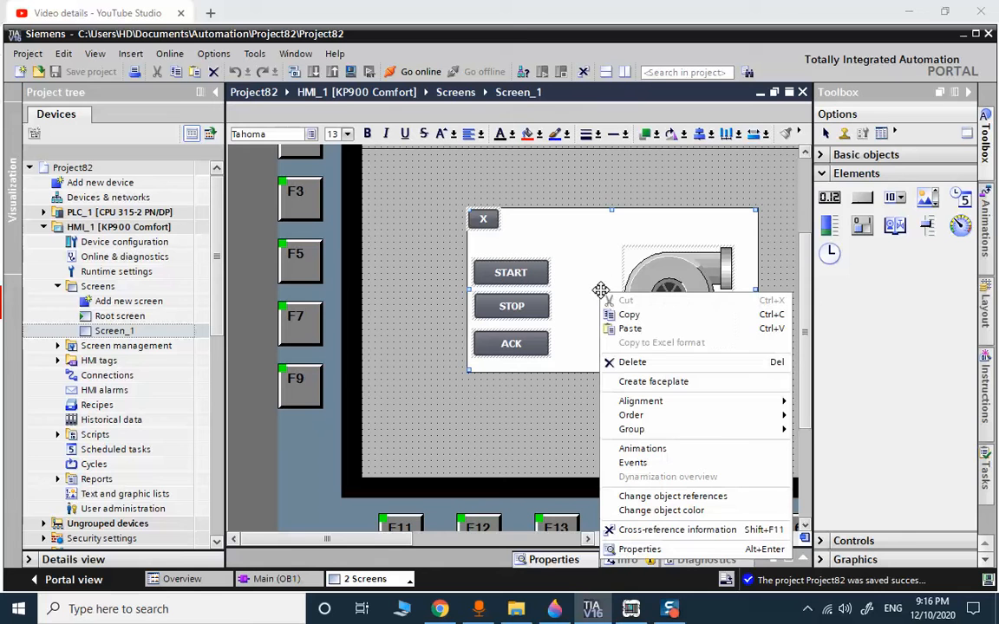
click(681, 383)
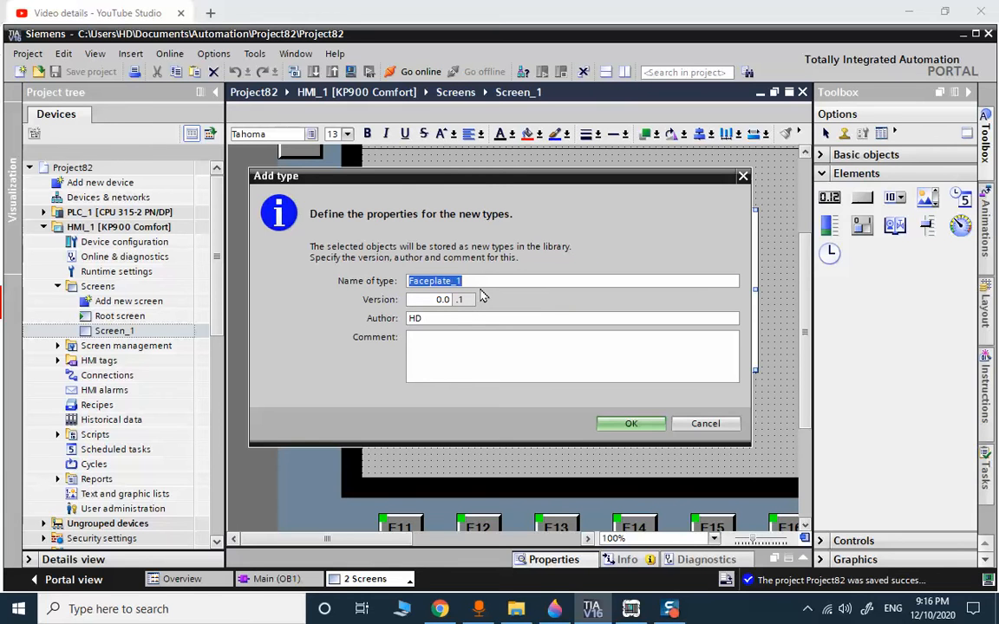
text(DRIVE_FP)
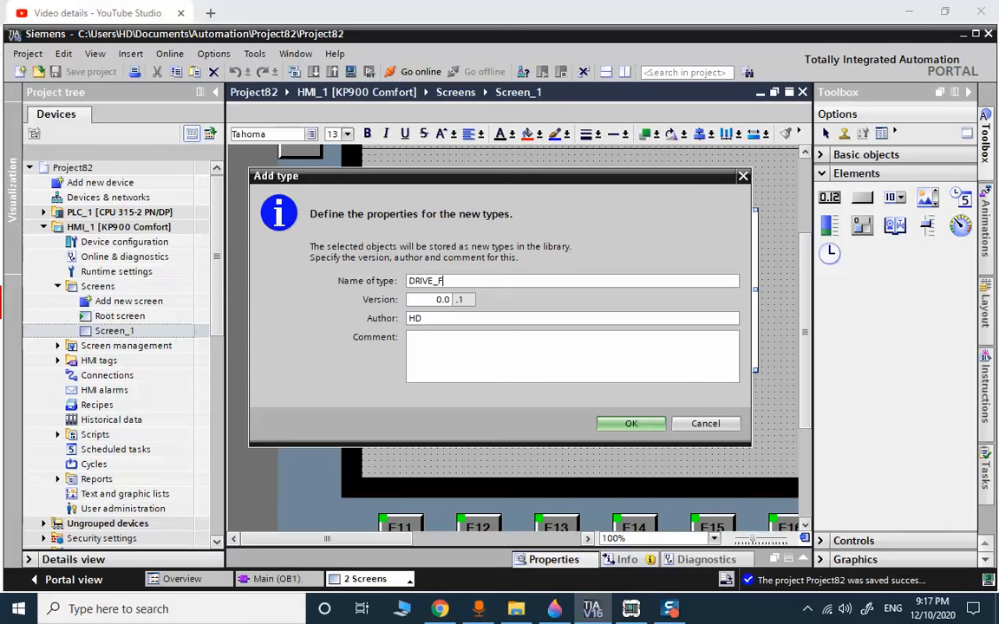
click(633, 425)
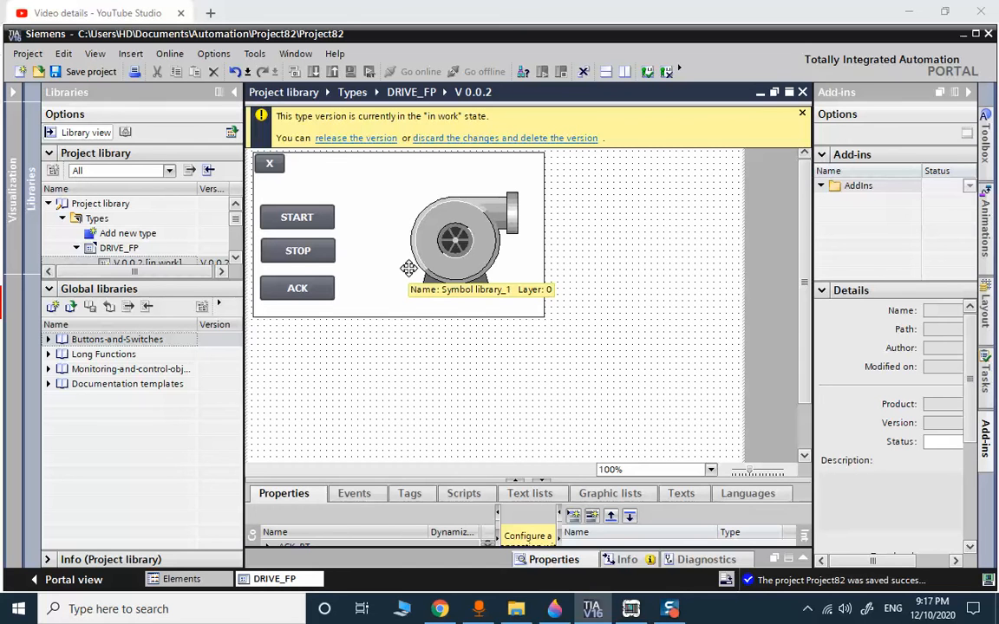
- Add a new property category named MAIN to the DRIVE_FP faceplate interface
click(297, 216)
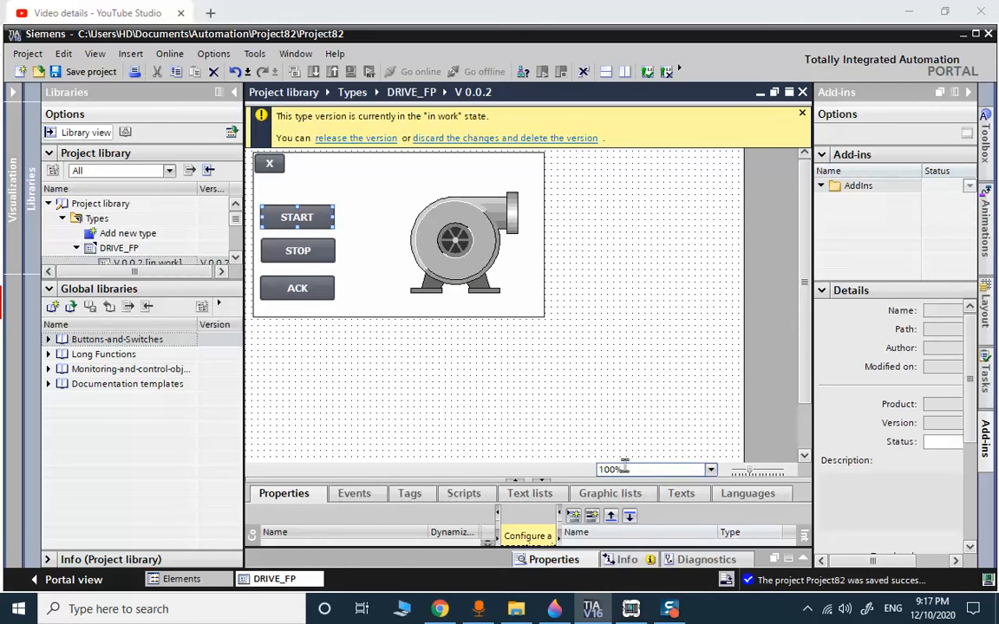
drag(571, 478, 577, 382)
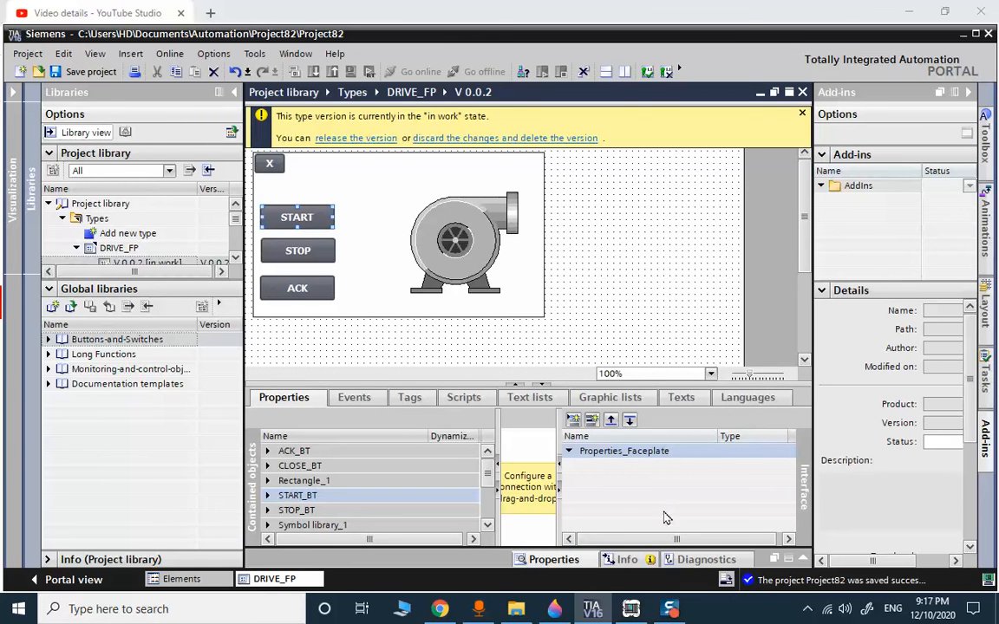
right_click(609, 459)
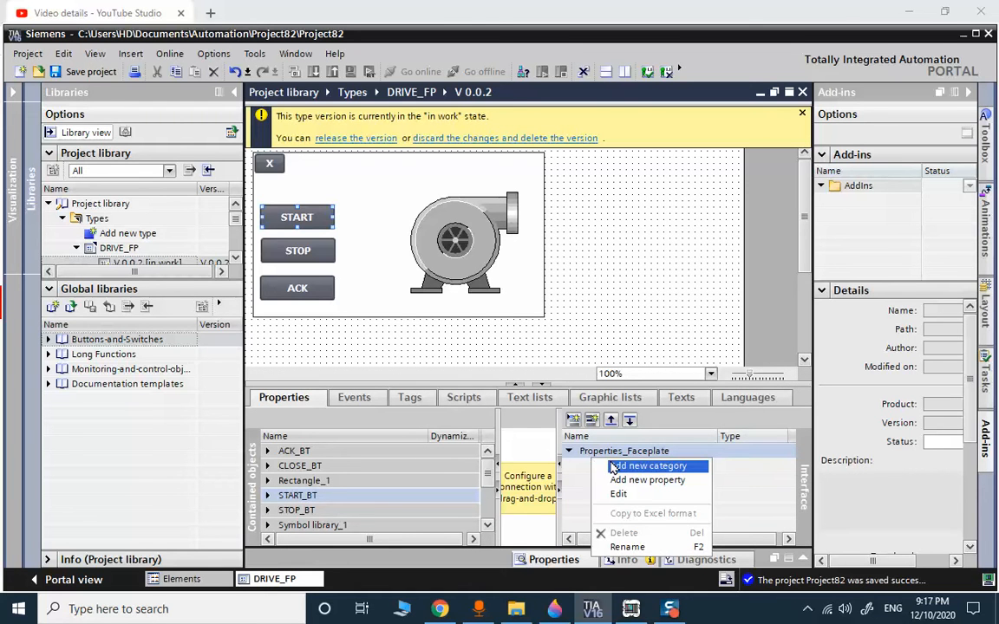
click(614, 466)
click(609, 467)
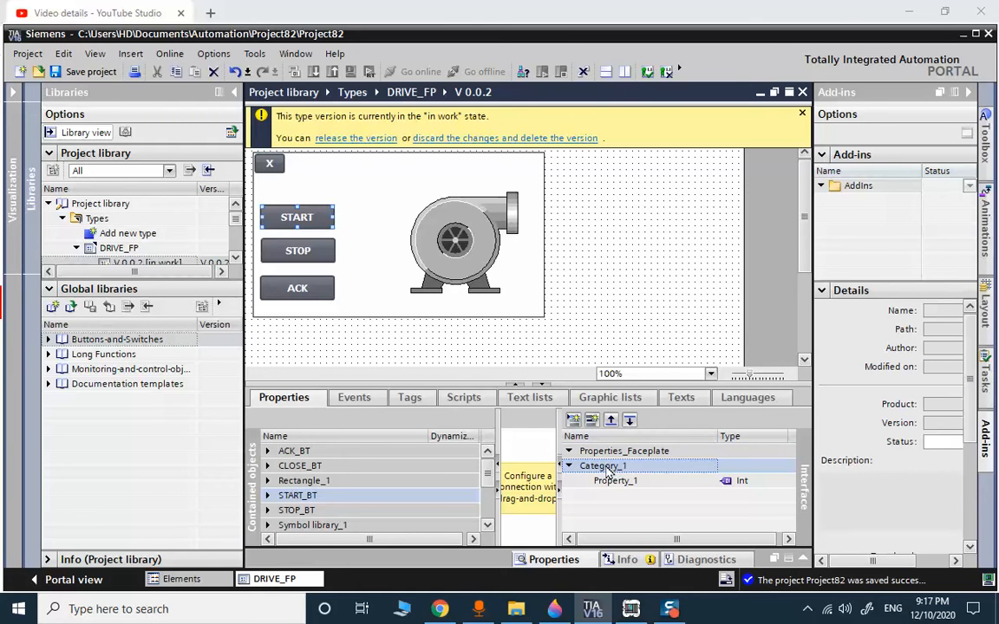
right_click(609, 468)
click(644, 510)
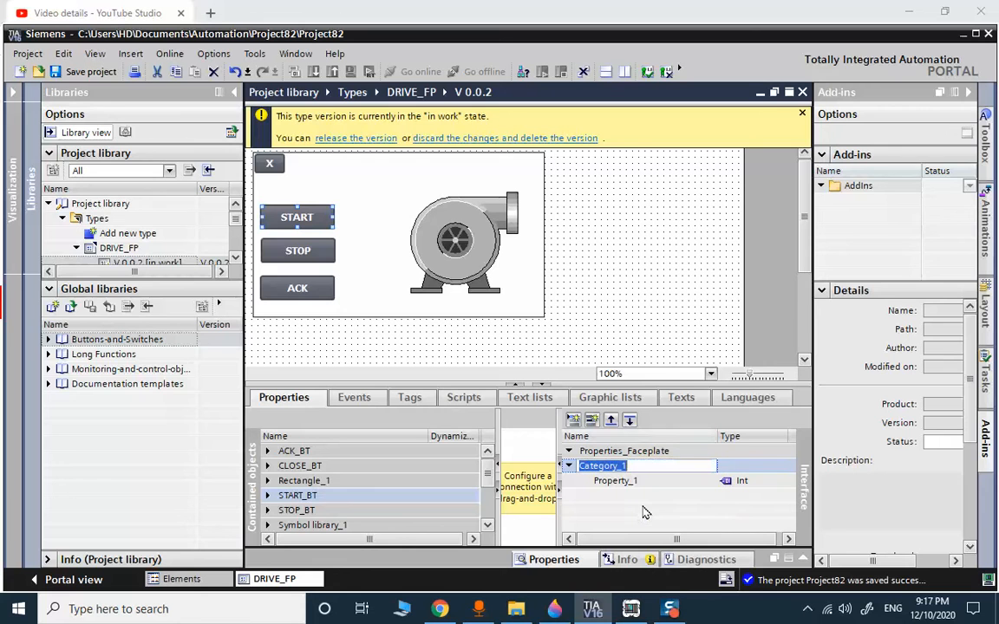
text(MAIN)
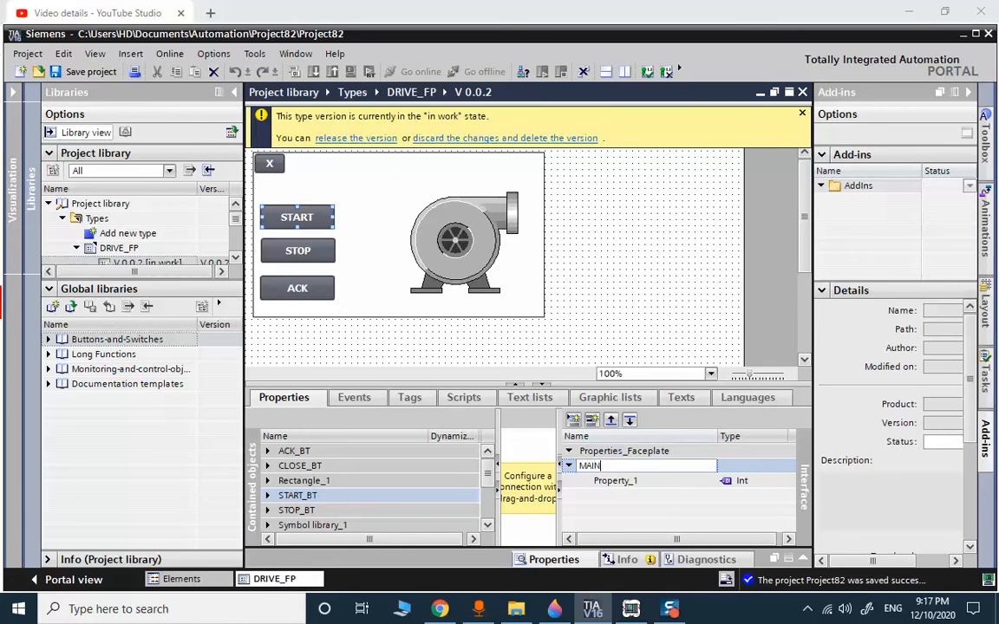
key(Return)
- Rename the property under the MAIN category as START_CMD and set its data type to Bool
click(593, 481)
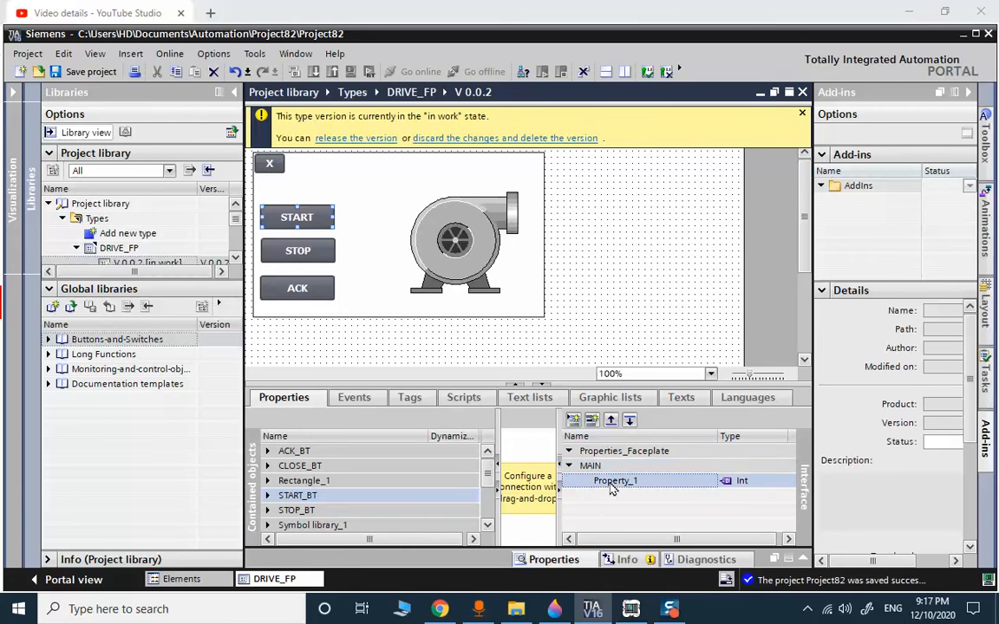
right_click(609, 482)
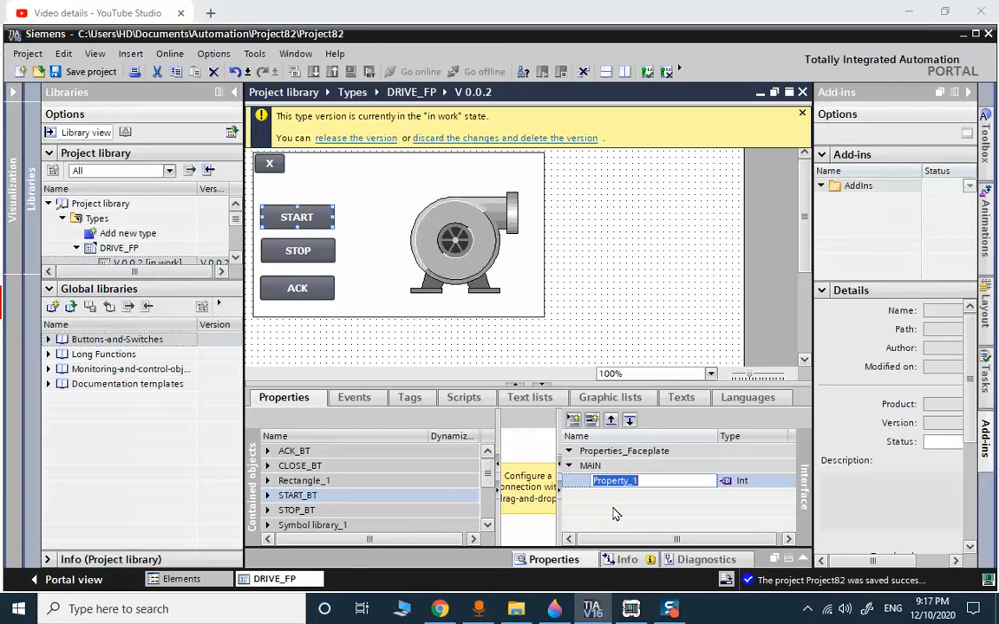
text(START)
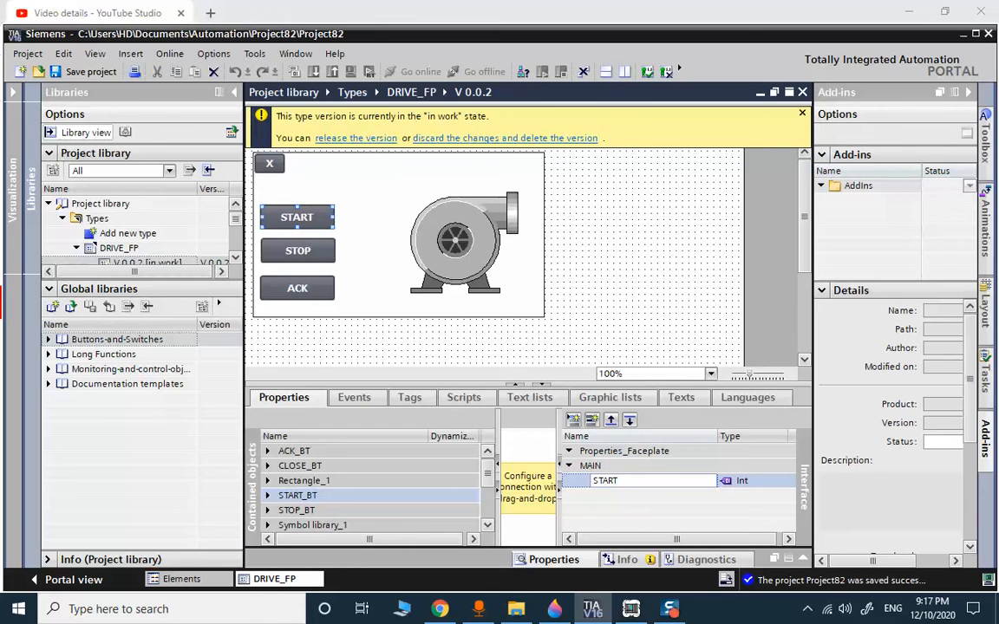
text(_CMD)
key(Return)
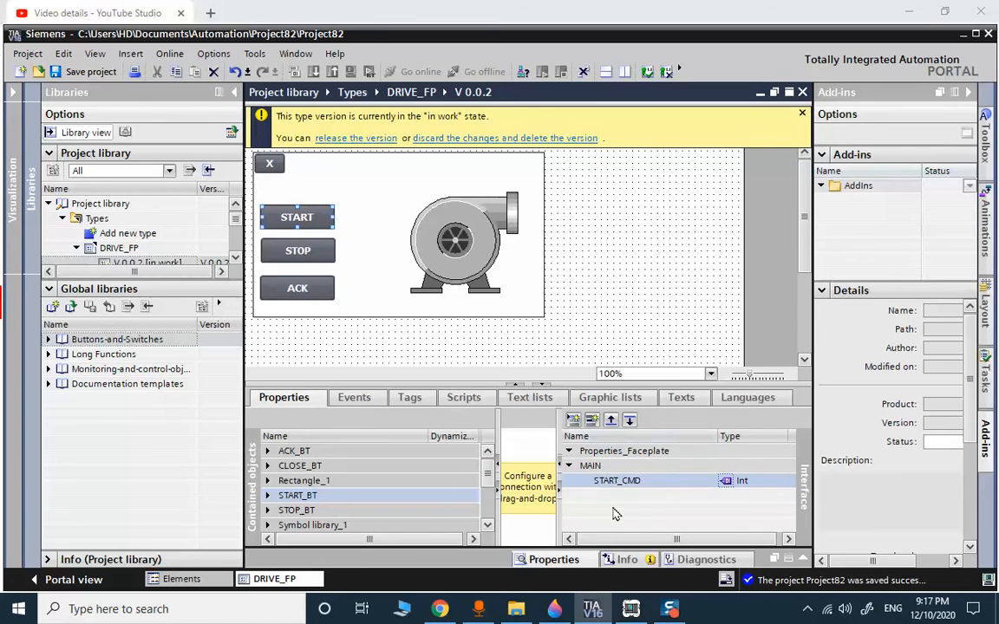
right_click(739, 482)
key(Escape)
click(739, 482)
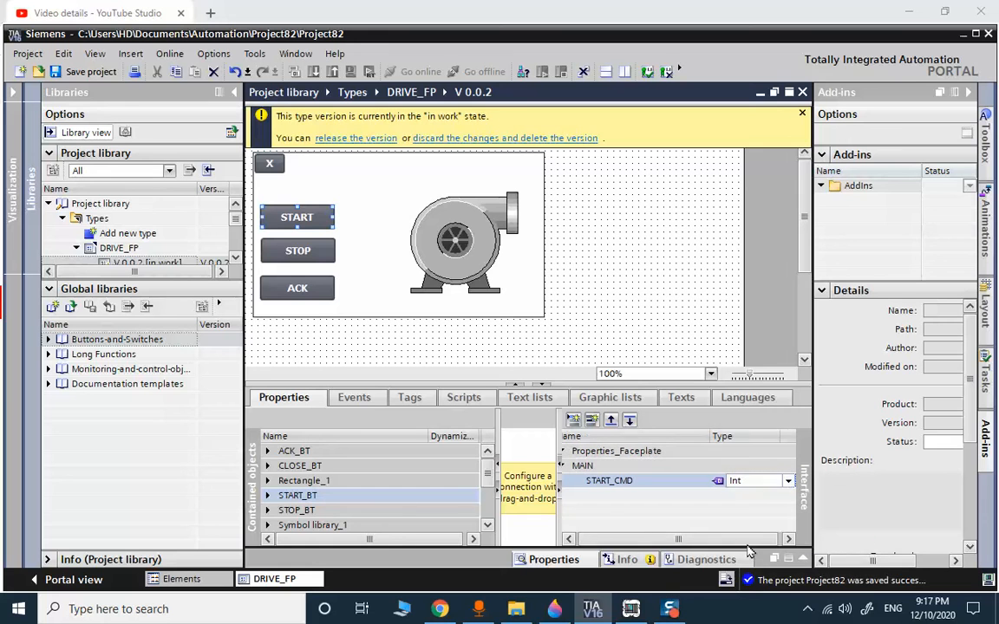
click(739, 482)
click(747, 495)
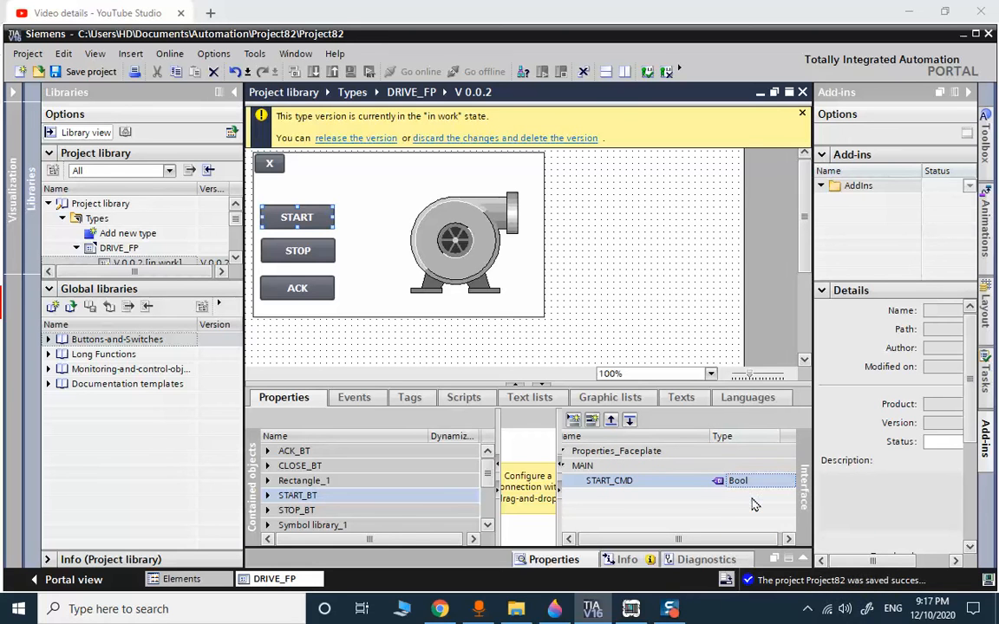
- Add a second property named STOP_CMD to the MAIN category with data type Bool
right_click(594, 499)
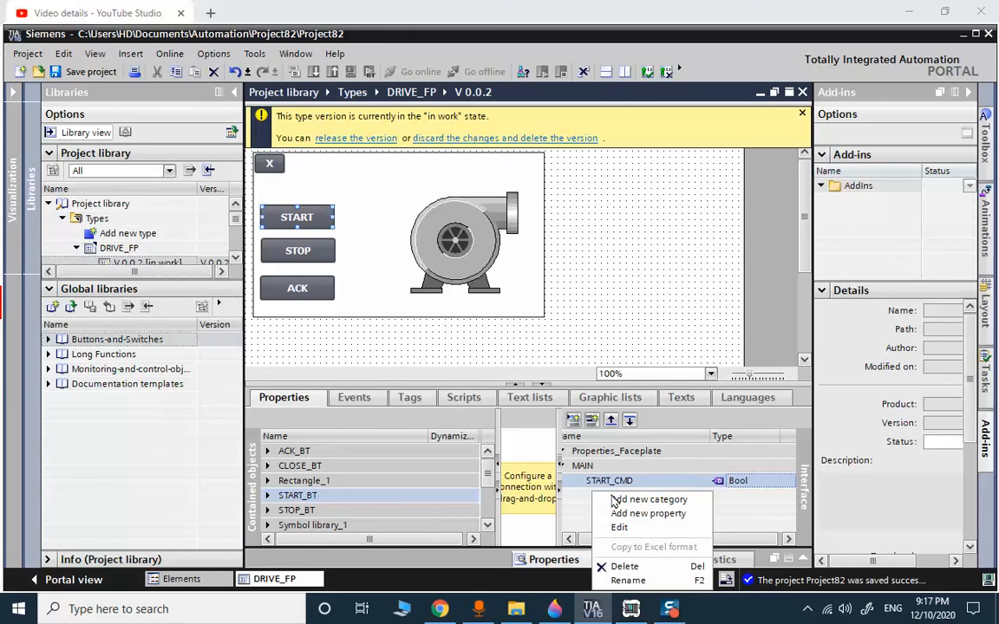
click(623, 511)
click(612, 501)
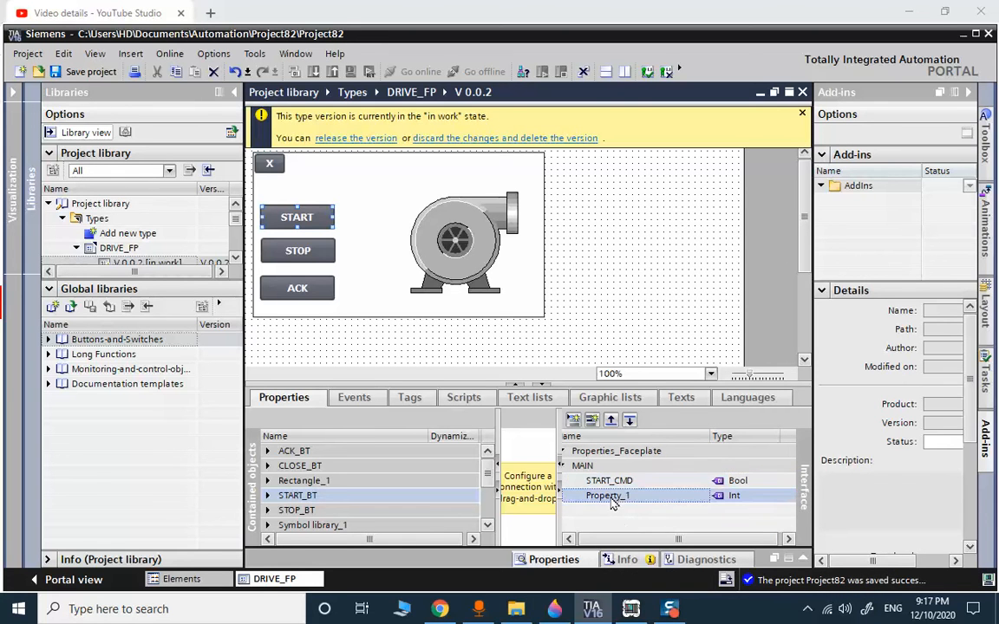
right_click(611, 503)
click(639, 484)
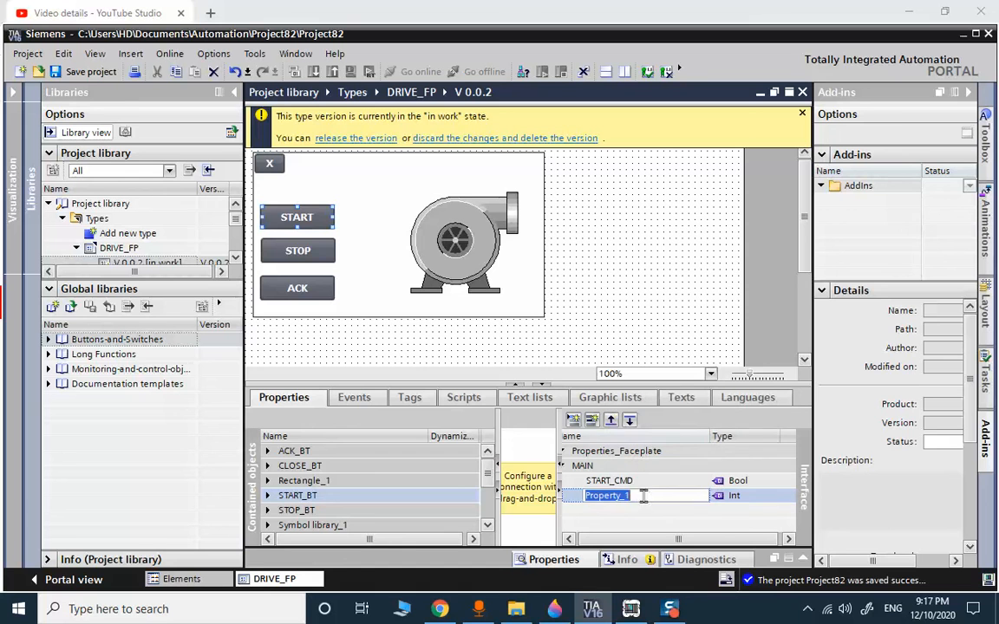
text(STOP_CMD)
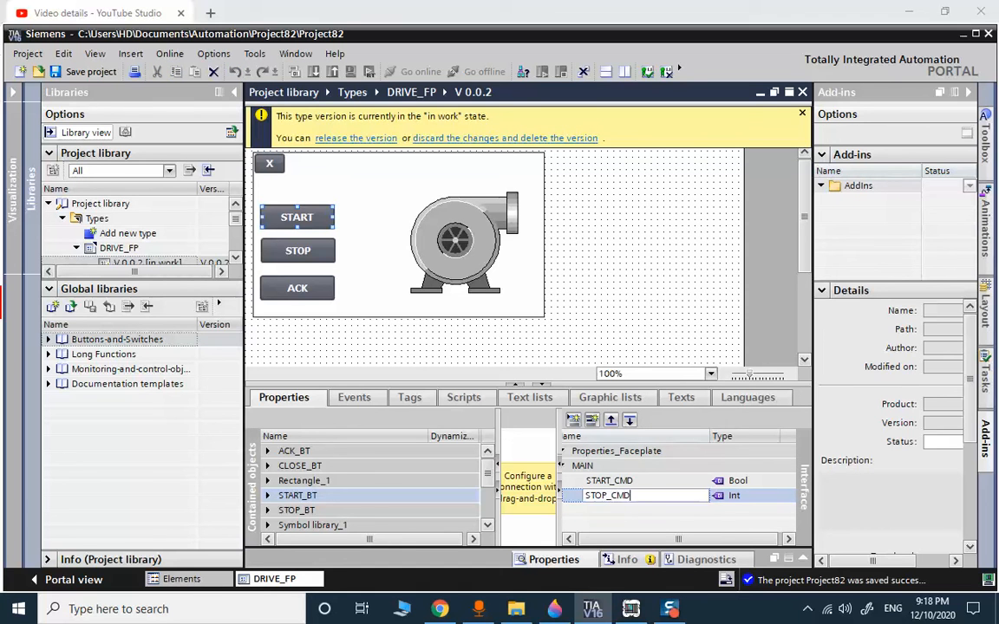
key(Return)
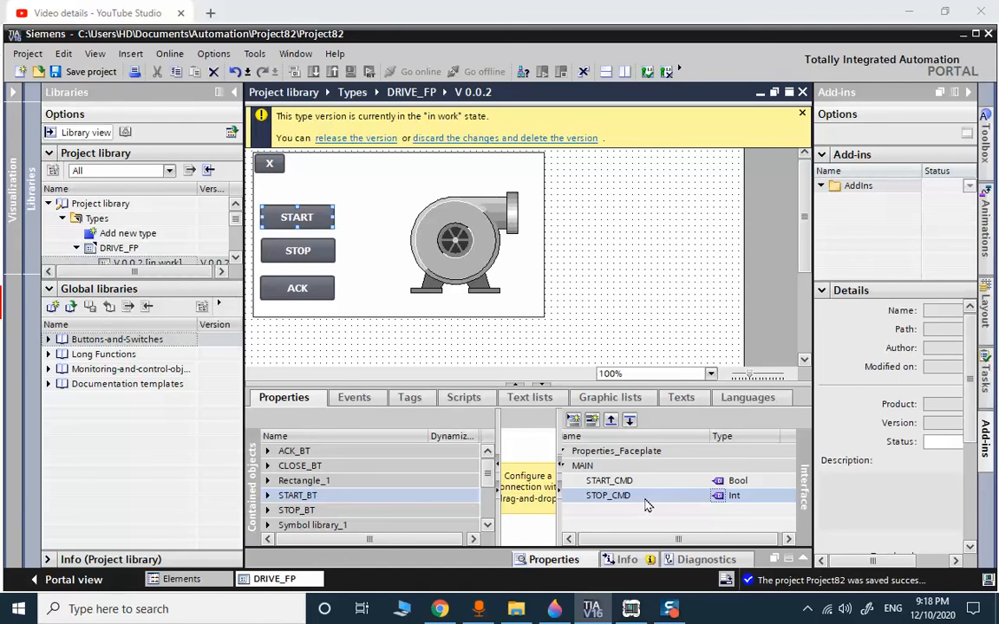
click(757, 501)
click(786, 495)
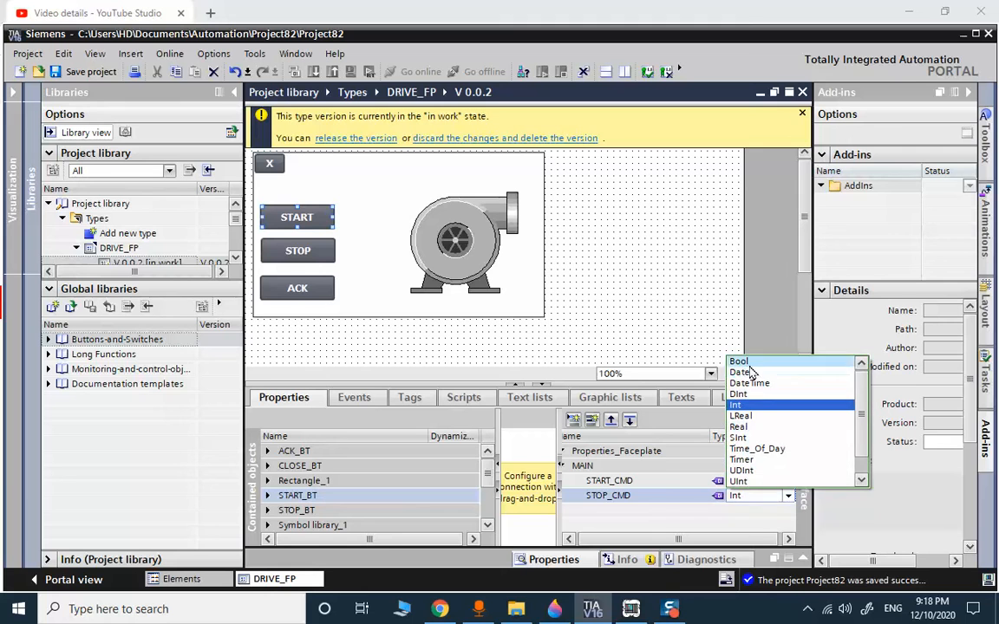
click(742, 362)
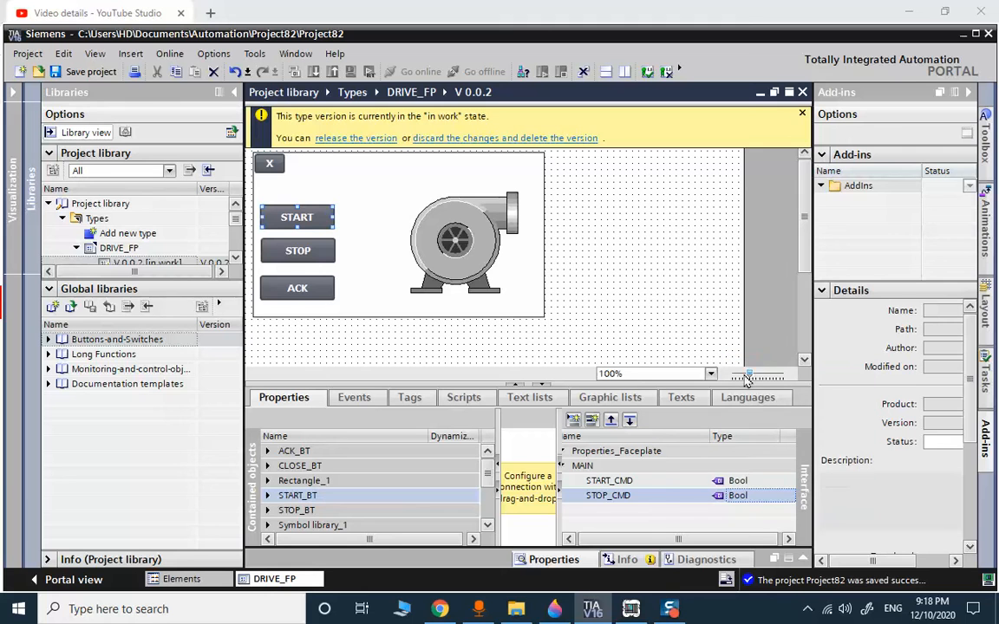
- Add a third property named ACK_CMD to the MAIN category with data type Bool
right_click(591, 517)
click(638, 431)
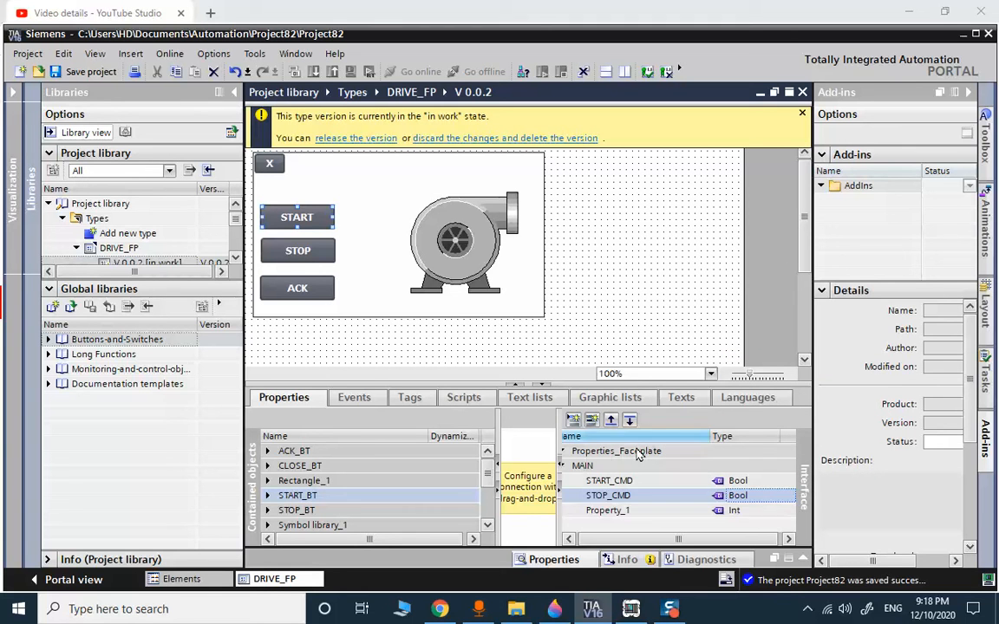
click(607, 513)
right_click(607, 515)
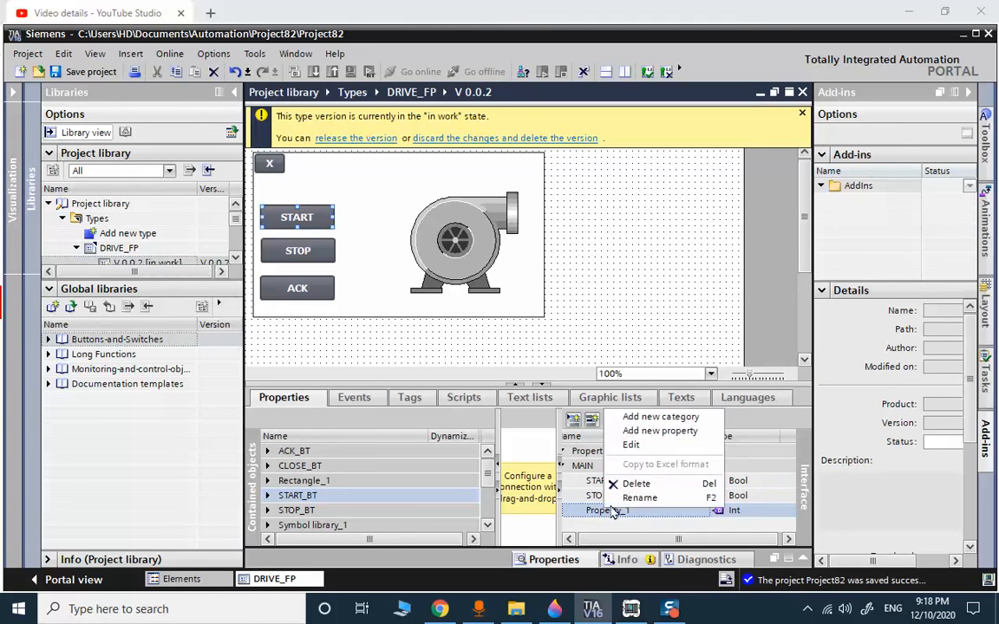
click(633, 443)
text(ACK_CMD)
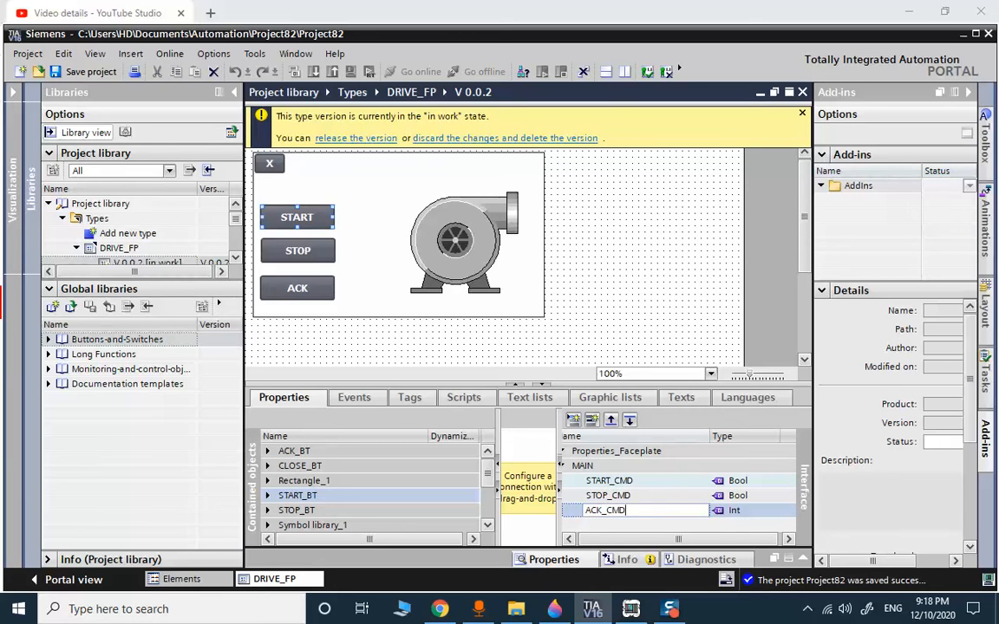
key(Return)
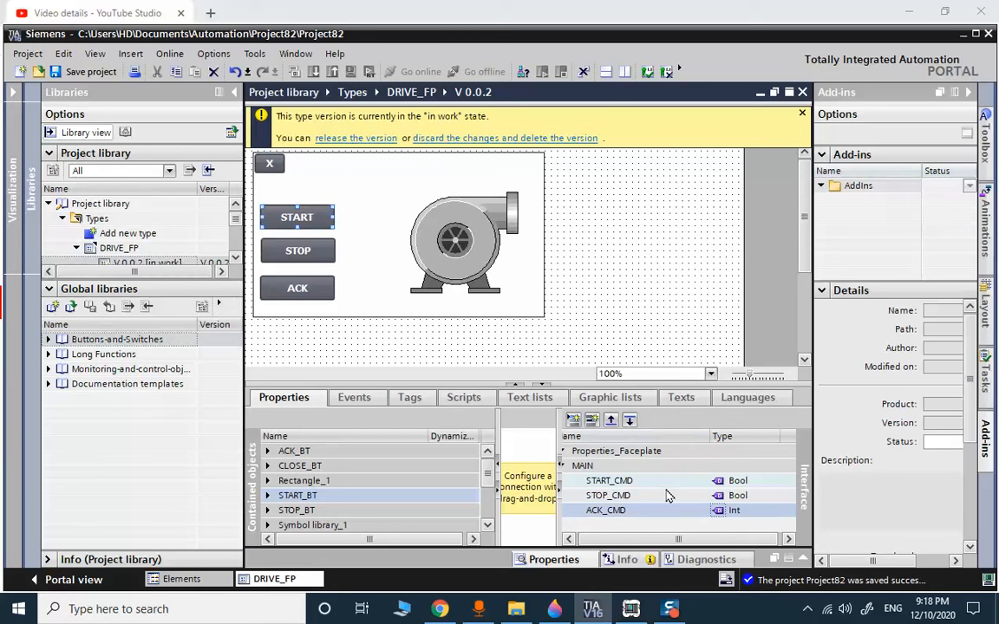
click(735, 514)
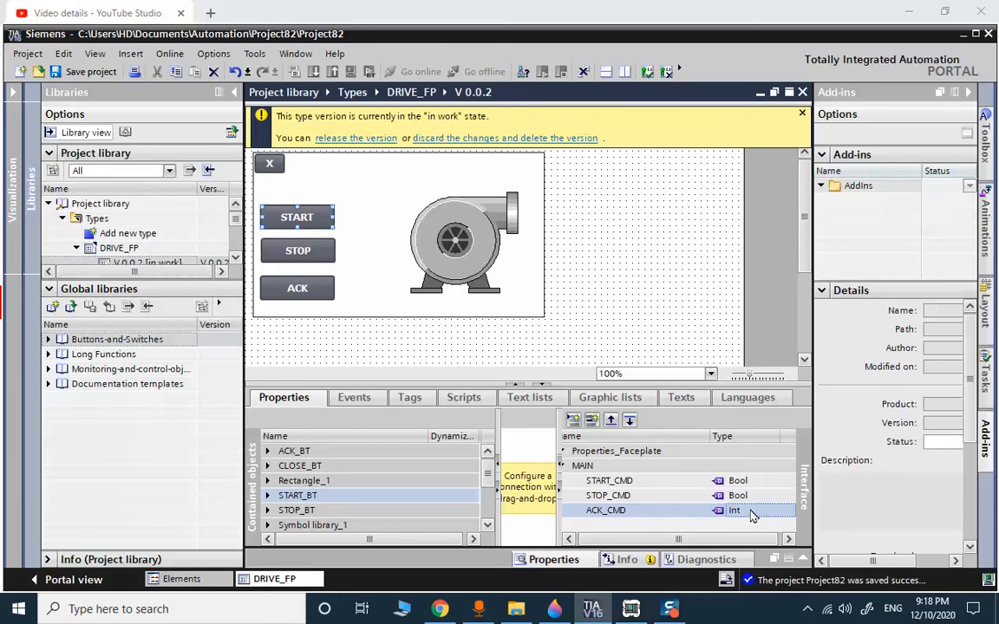
click(788, 539)
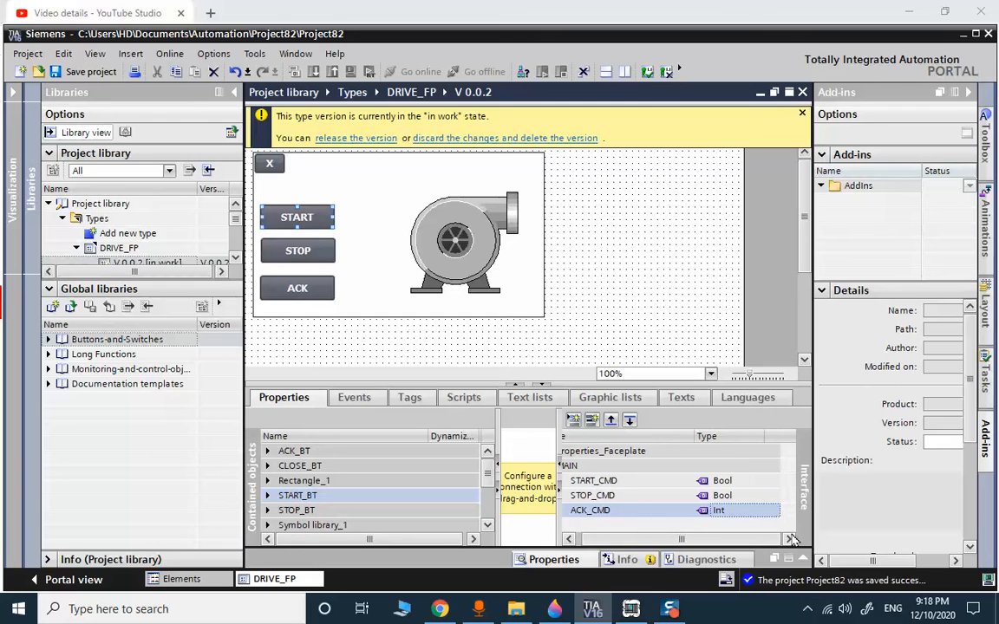
click(768, 512)
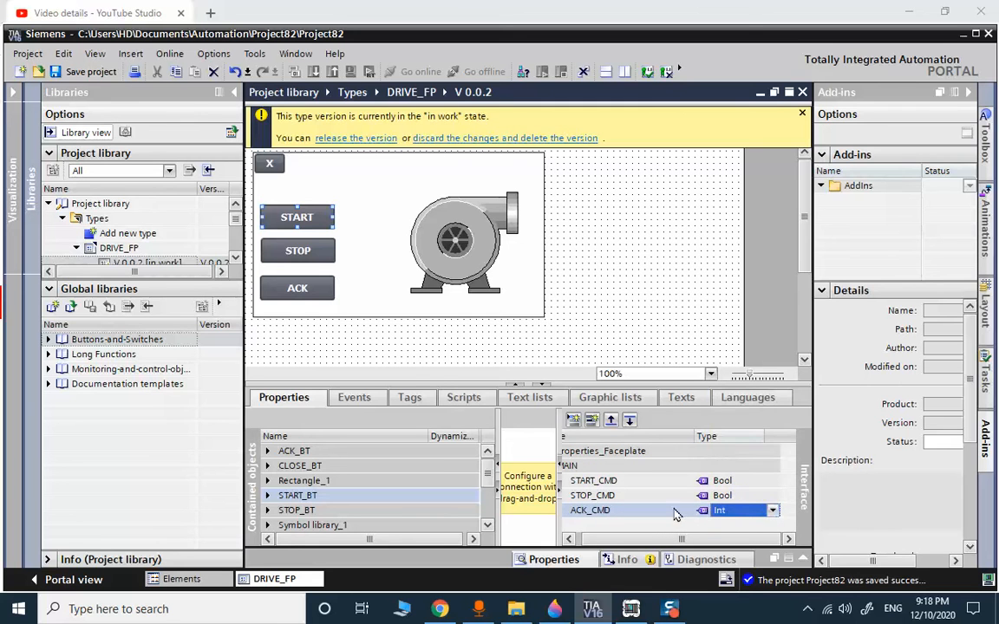
click(774, 513)
scroll(754, 437, up, 1)
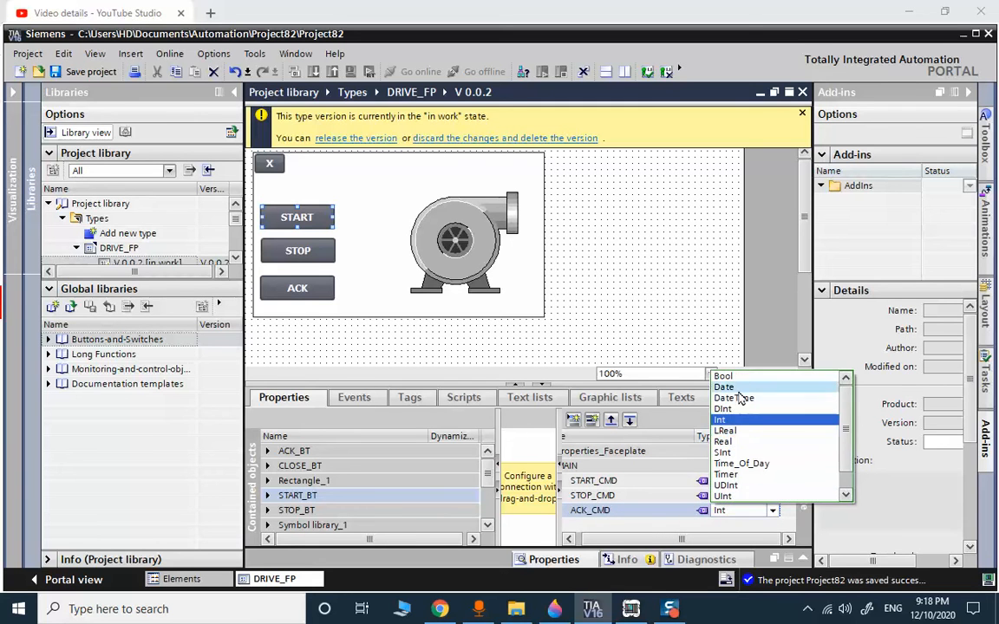
click(738, 379)
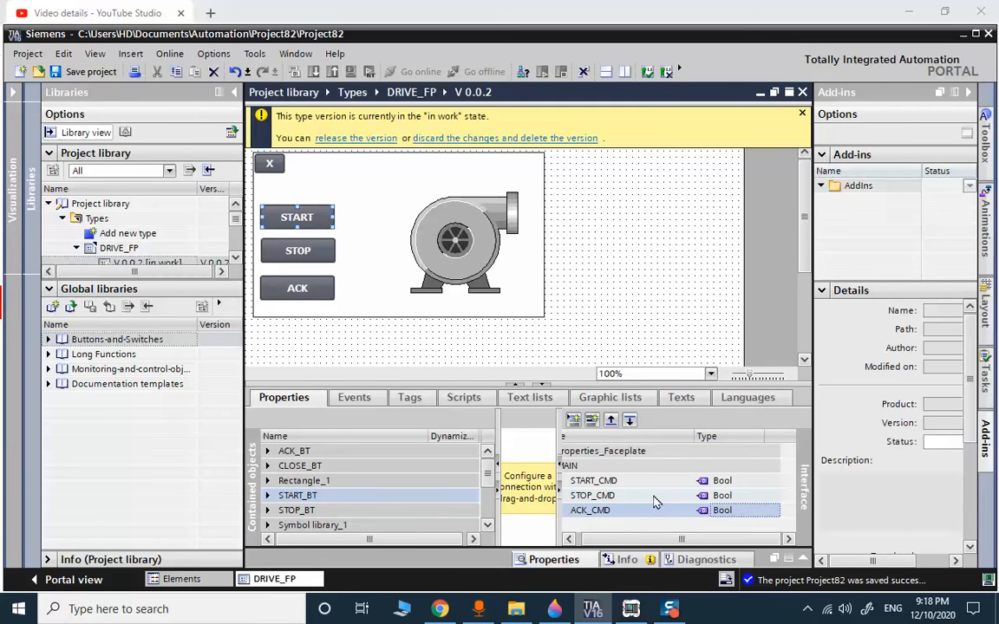
- Add a property named STATUS below ACK_CMD in the MAIN category
click(617, 540)
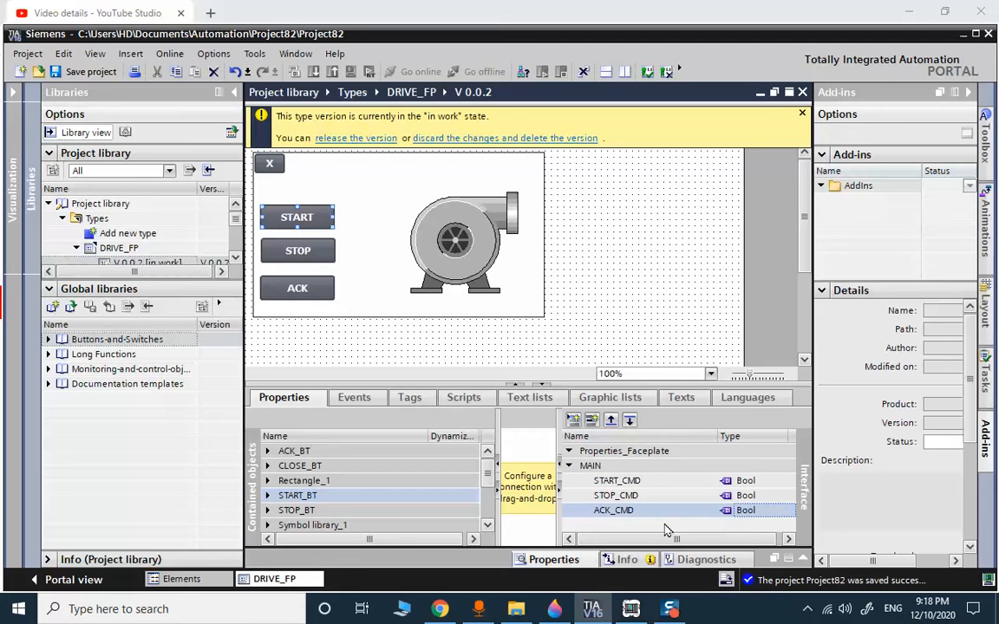
right_click(612, 512)
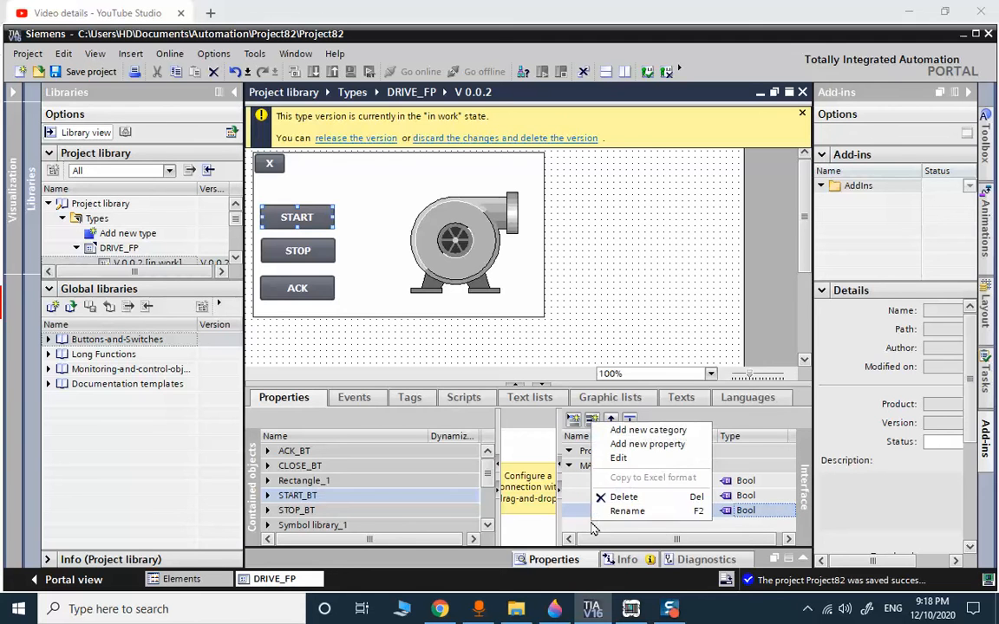
click(647, 444)
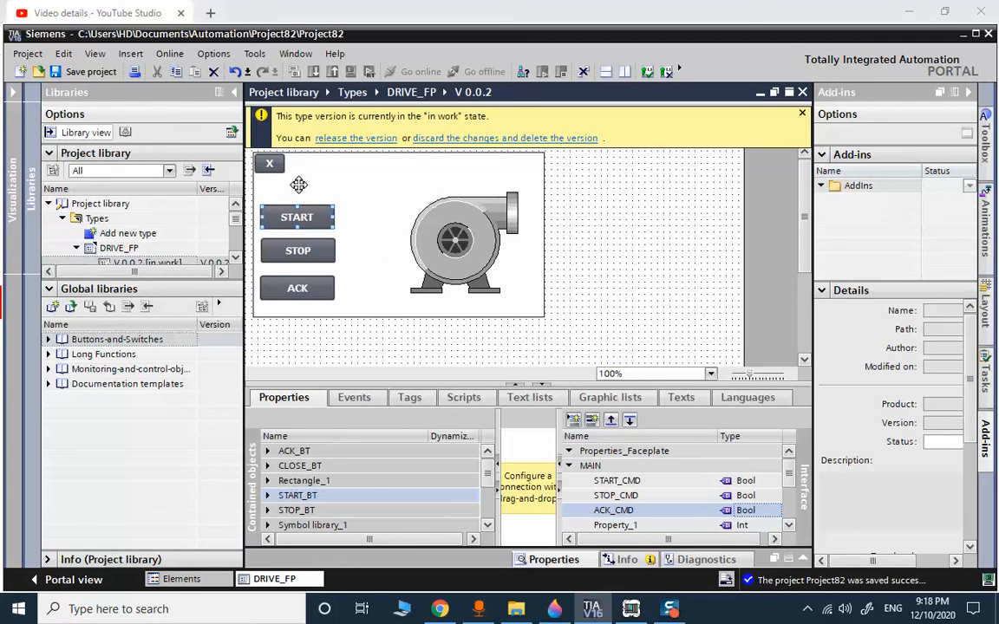
right_click(607, 526)
click(631, 464)
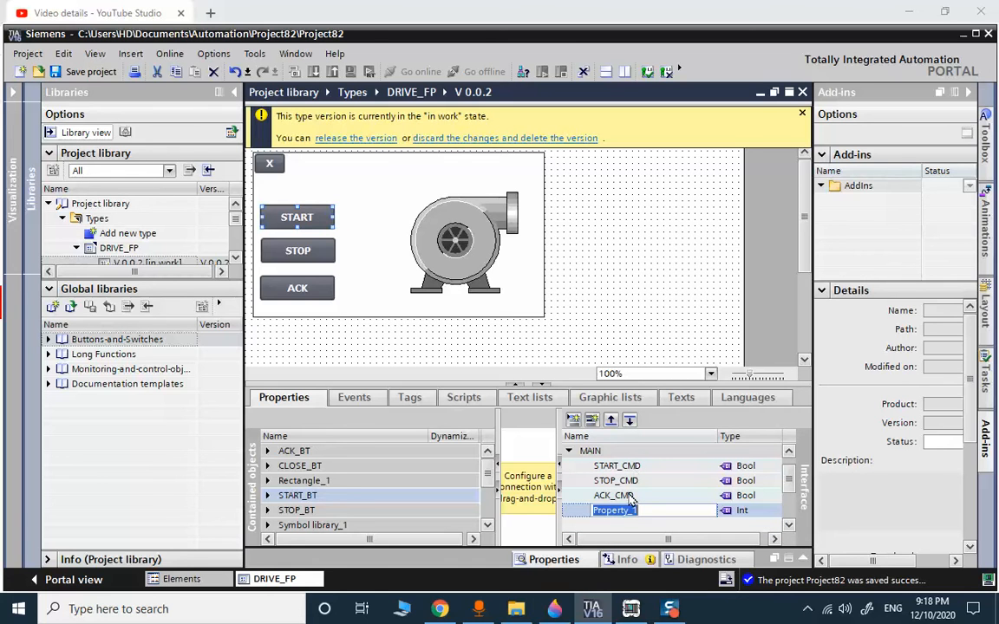
text(STATUS)
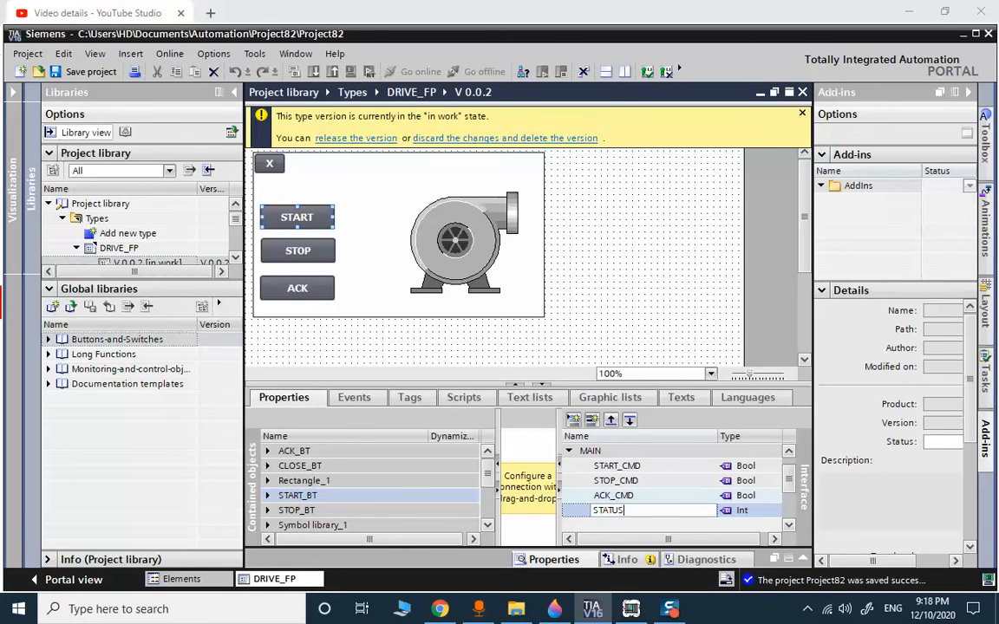
key(Return)
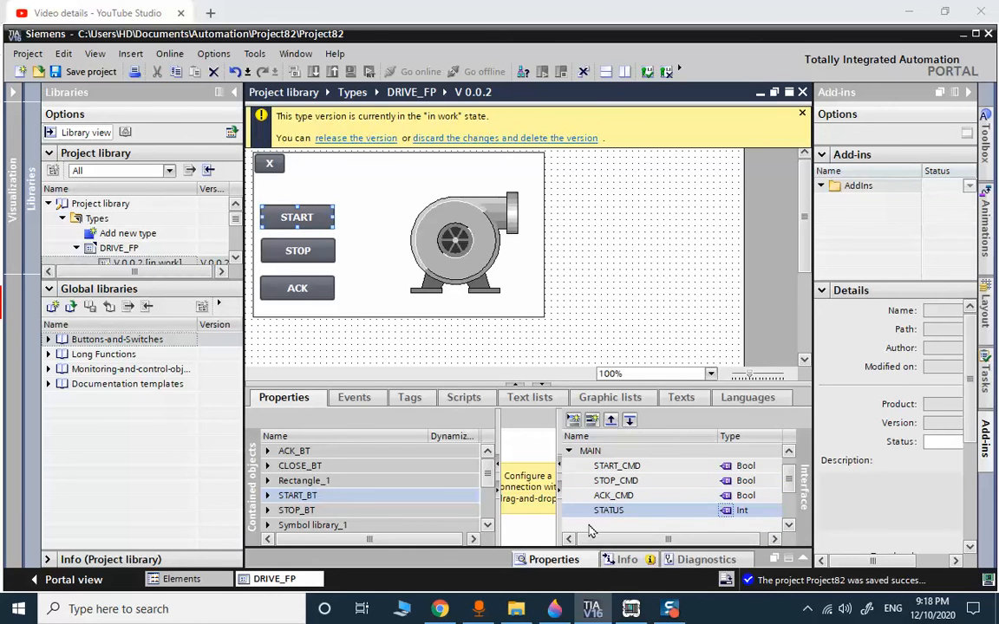
- Add a property named VISIB below STATUS in the MAIN category
right_click(607, 511)
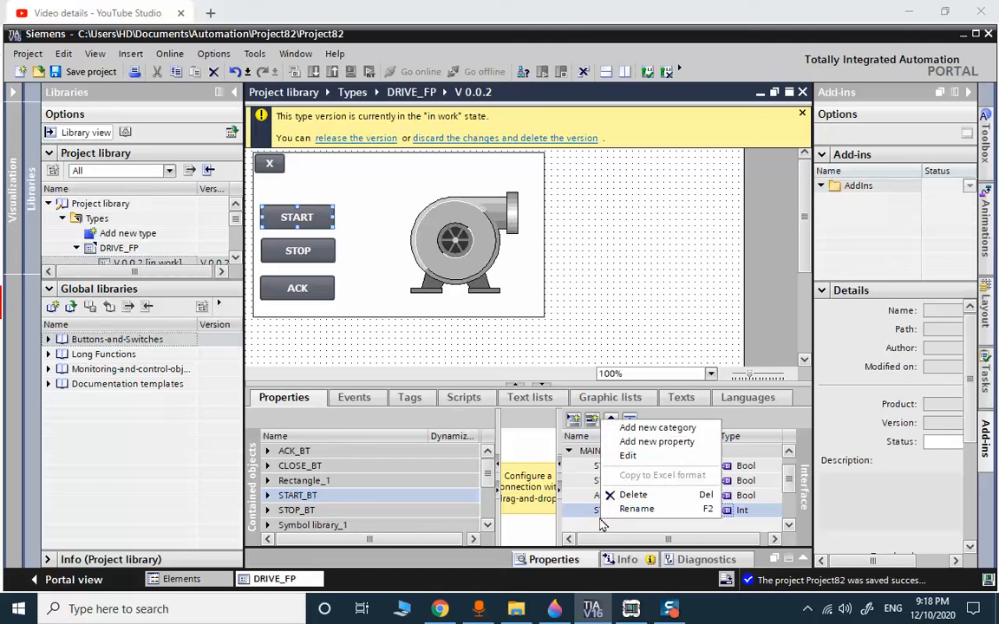
click(637, 442)
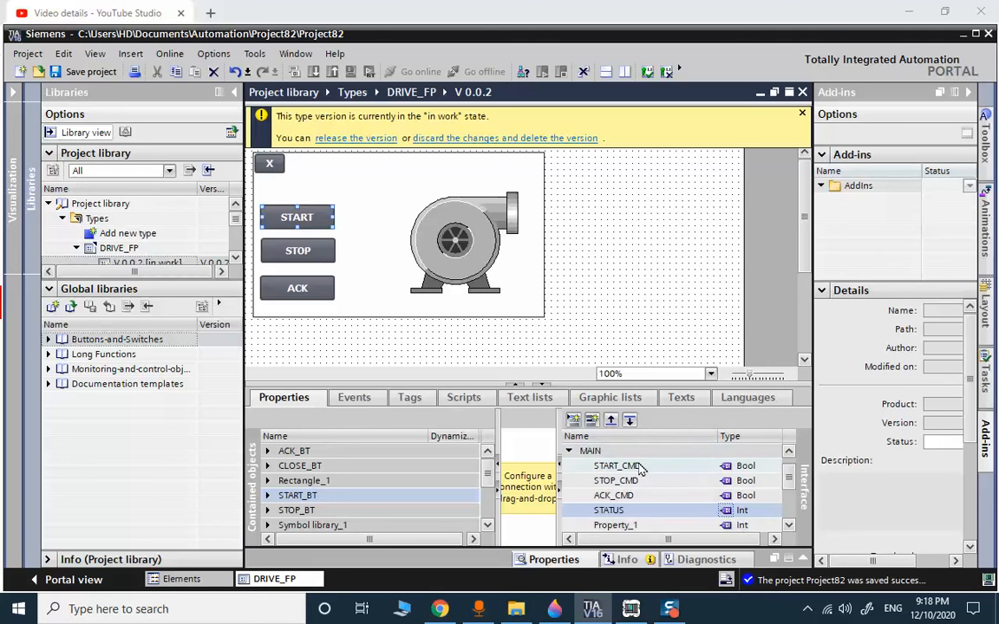
right_click(614, 531)
click(616, 512)
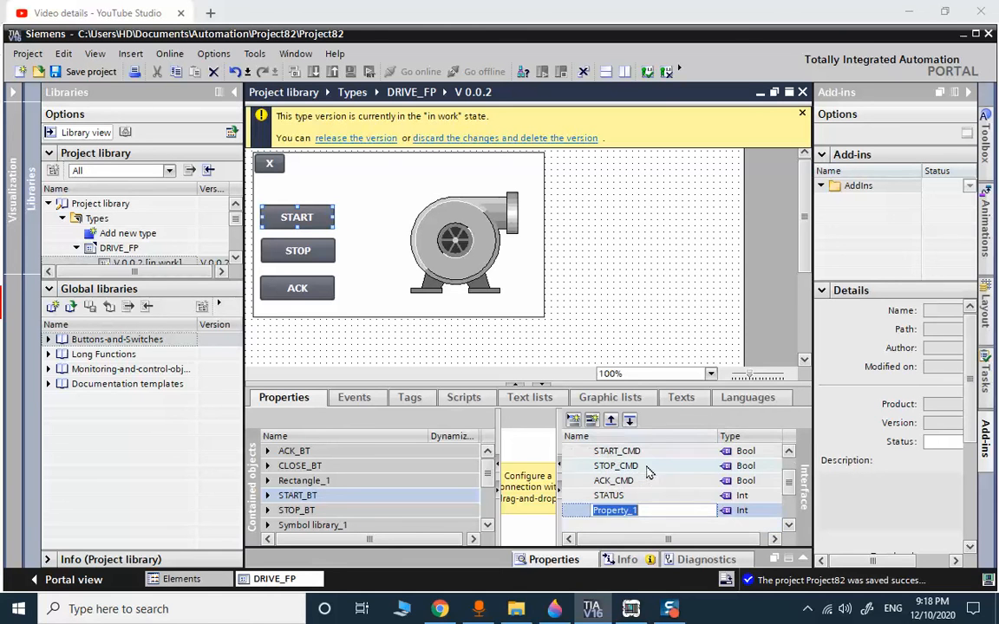
text(V)
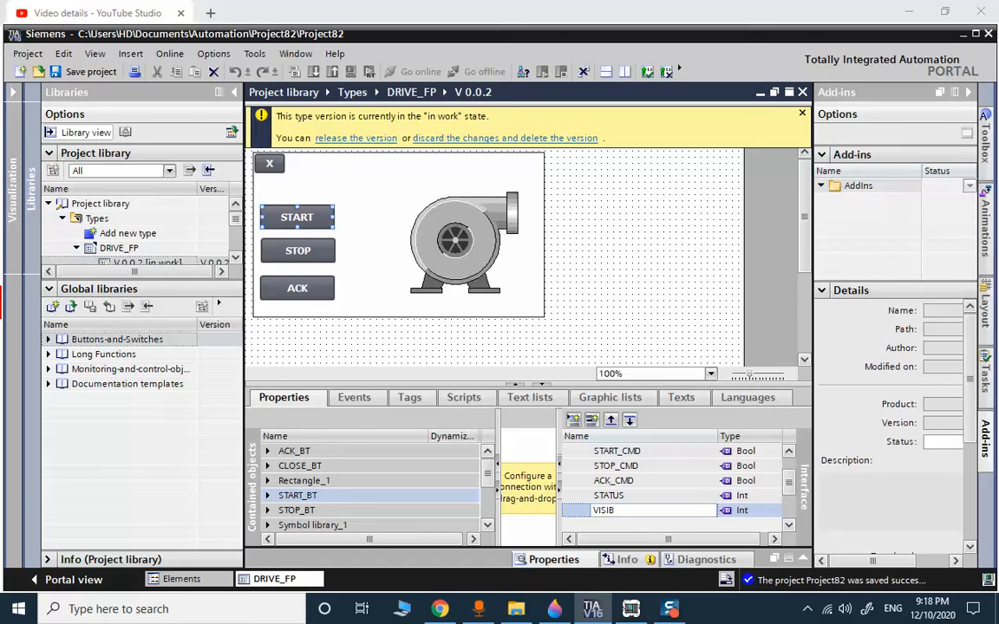
text(ISIB)
key(Return)
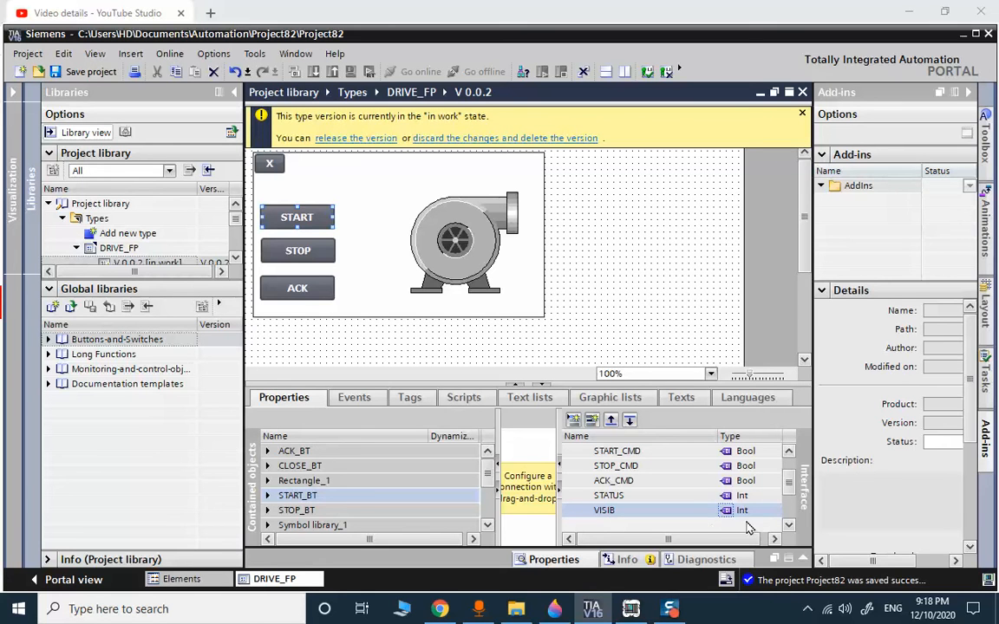
- Set the data type of the VISIB property to Bool and save the project
click(759, 513)
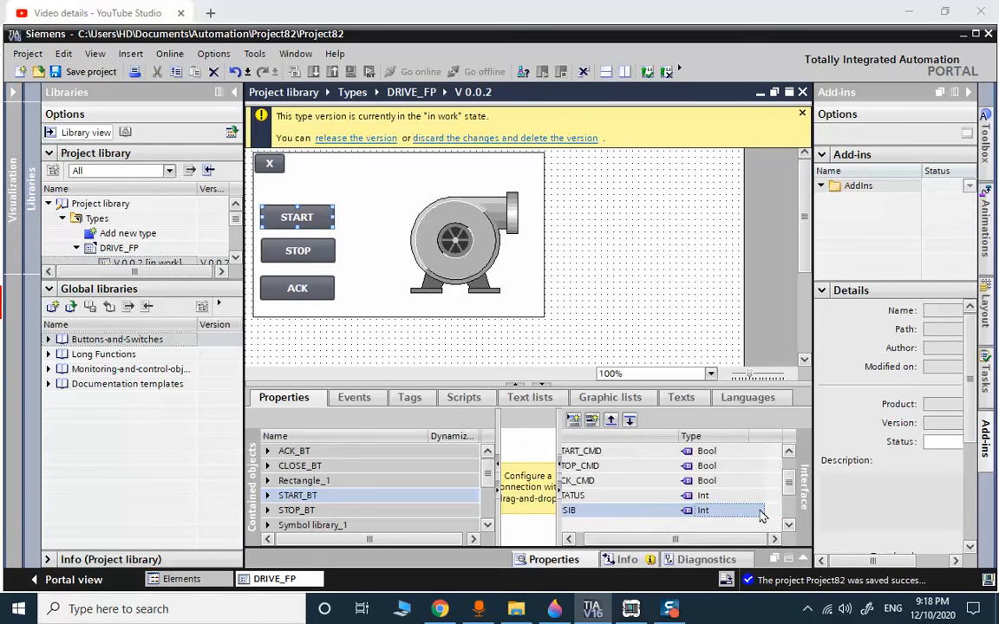
click(759, 513)
click(757, 511)
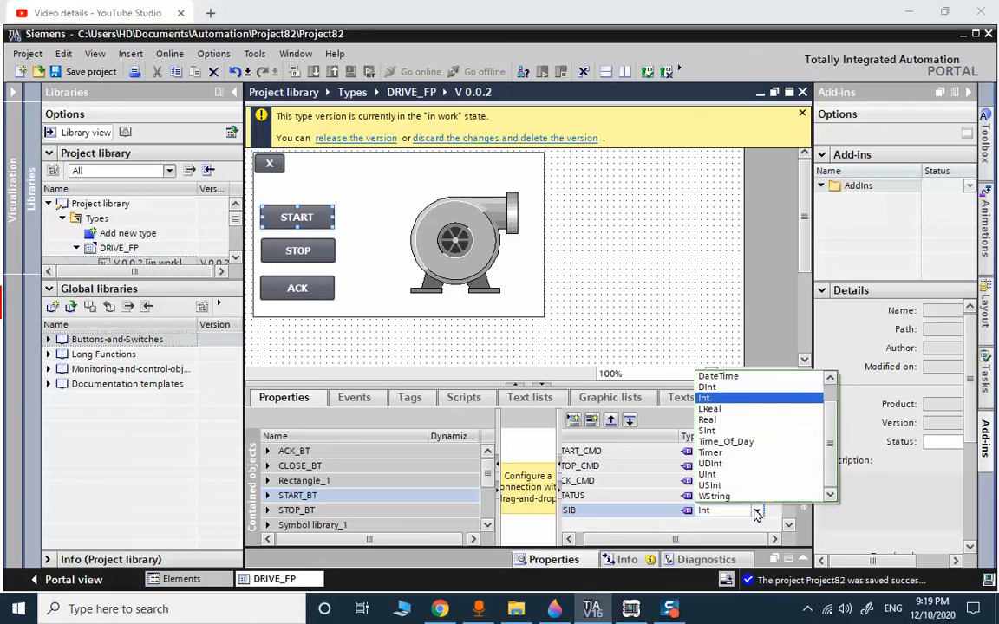
click(708, 376)
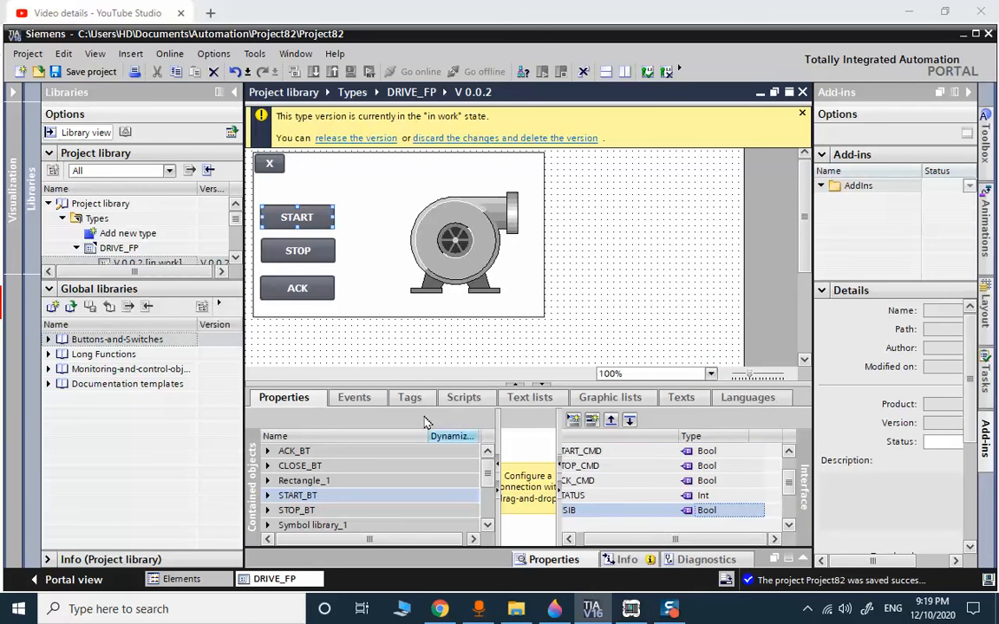
click(75, 70)
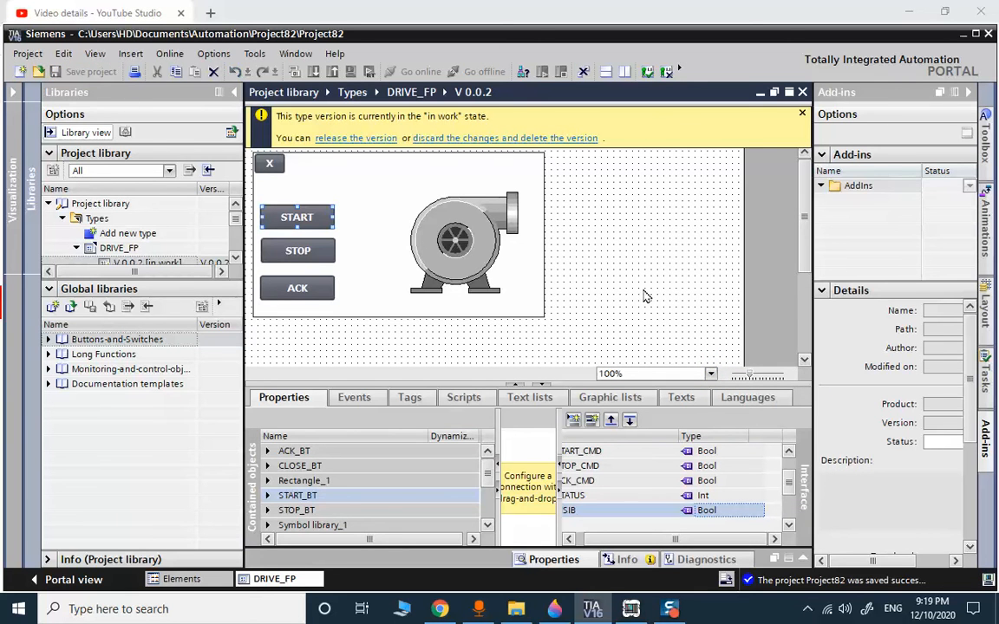
- Review the START_CMD, STOP_CMD, ACK_CMD, STATUS and VISIB interface properties one by one
click(652, 538)
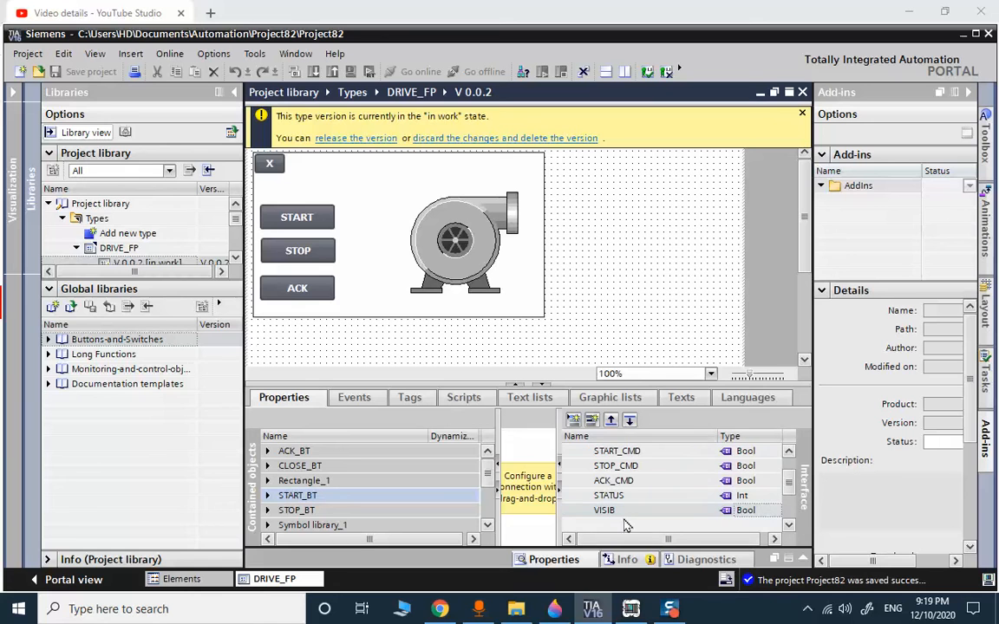
click(634, 452)
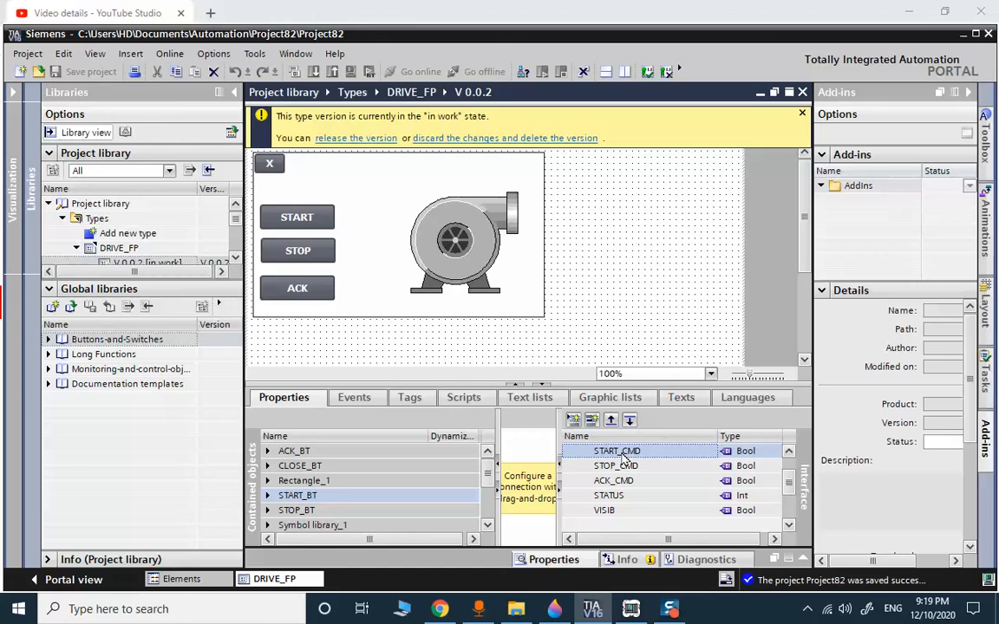
click(620, 468)
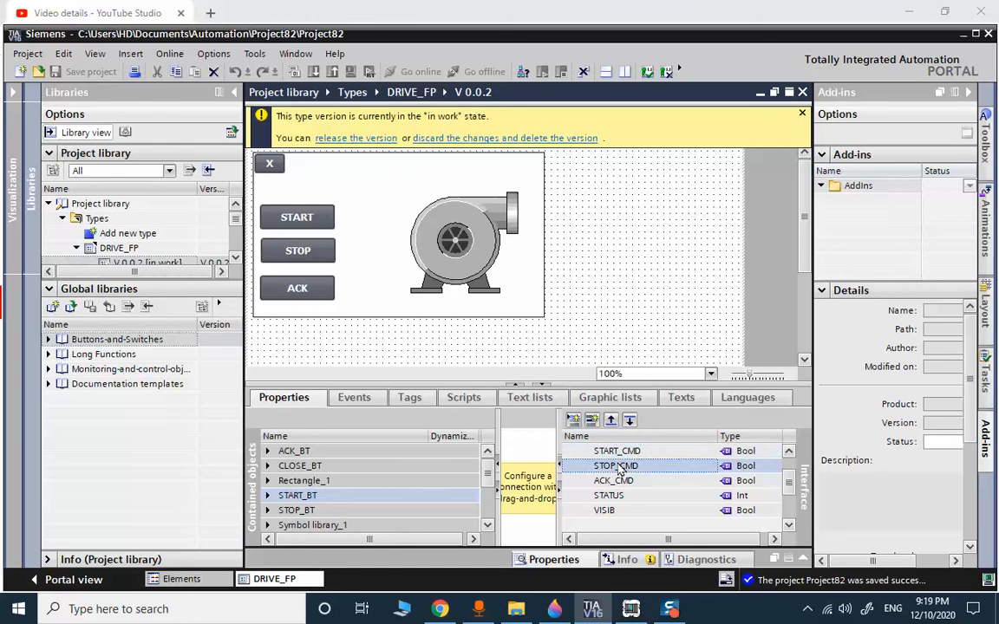
click(622, 482)
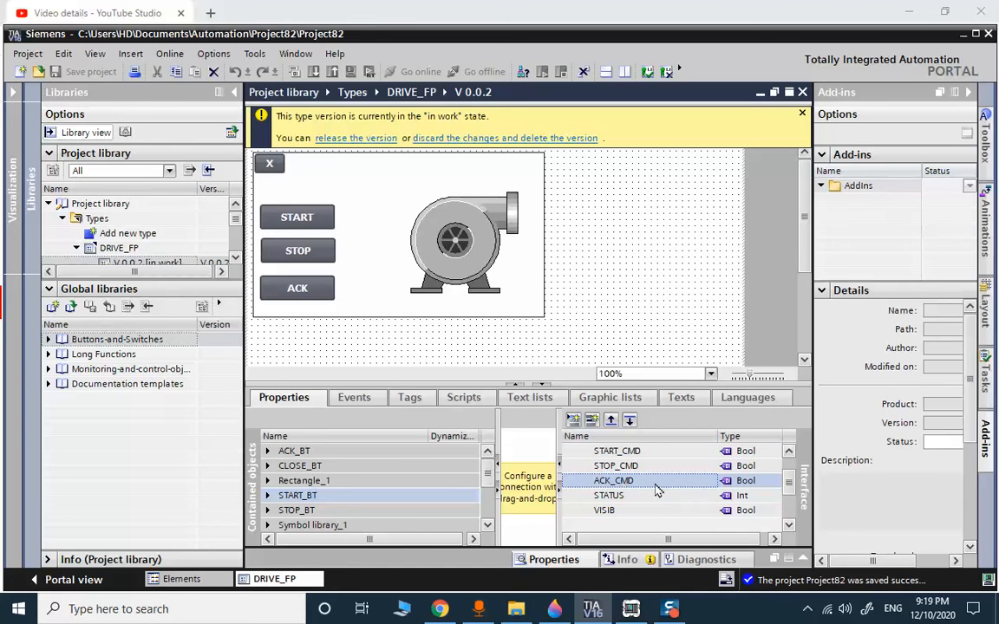
click(638, 497)
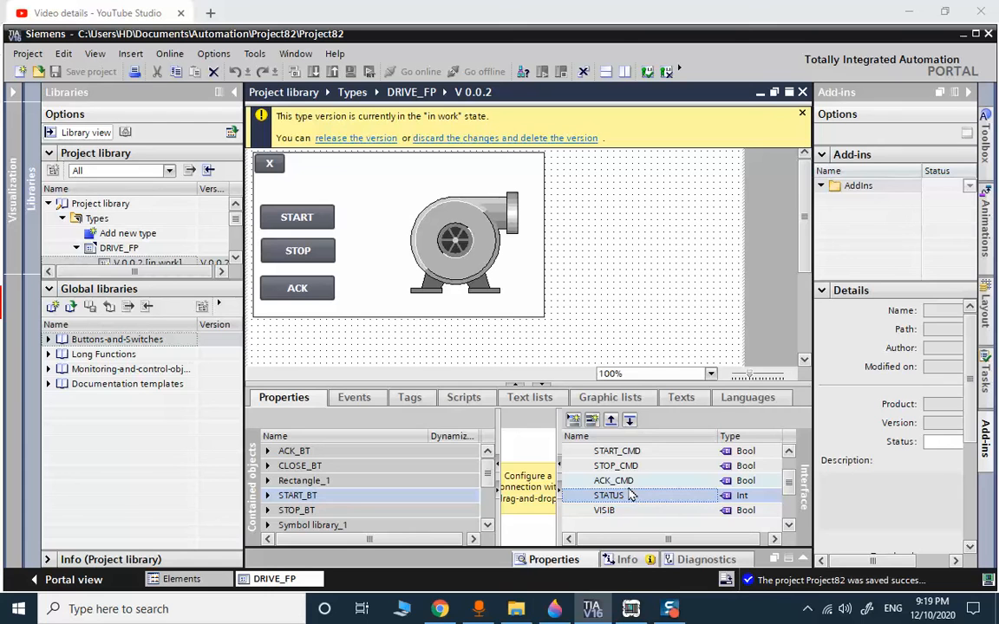
click(621, 511)
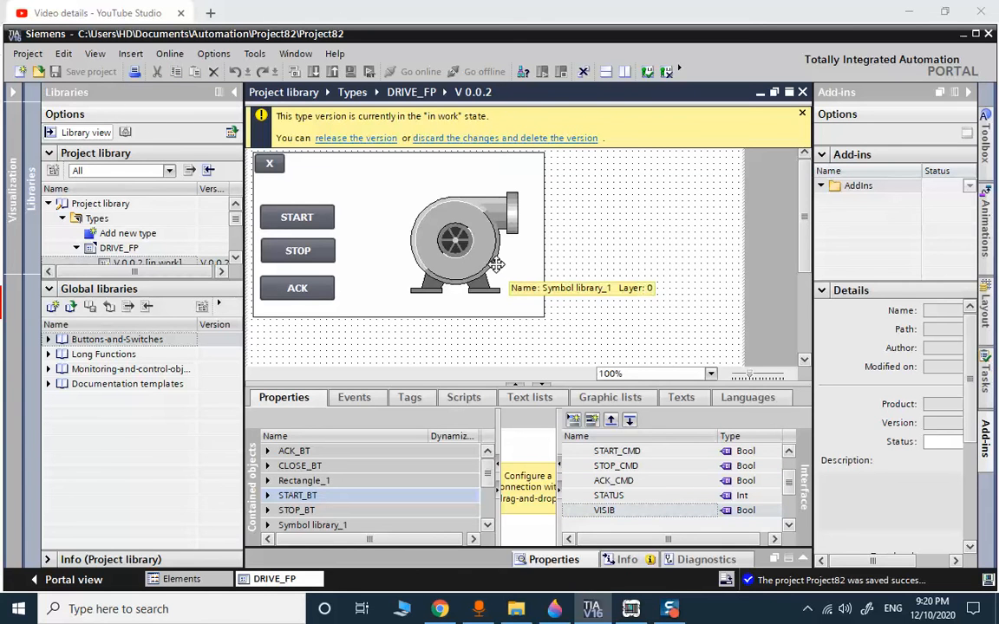
- Add a SetBit function to the Press event of the START button
click(298, 218)
right_click(298, 218)
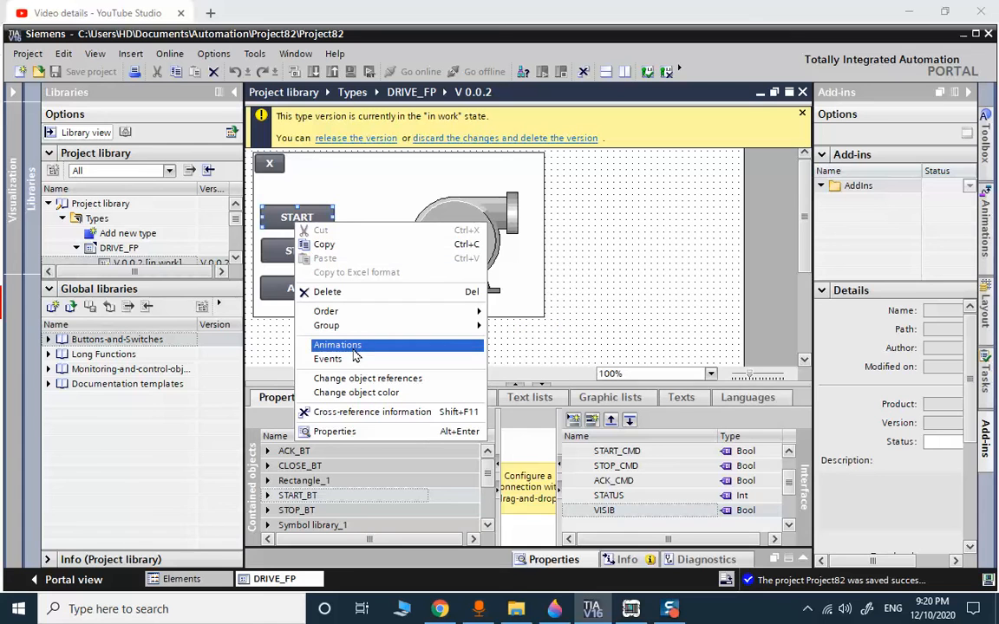
click(346, 431)
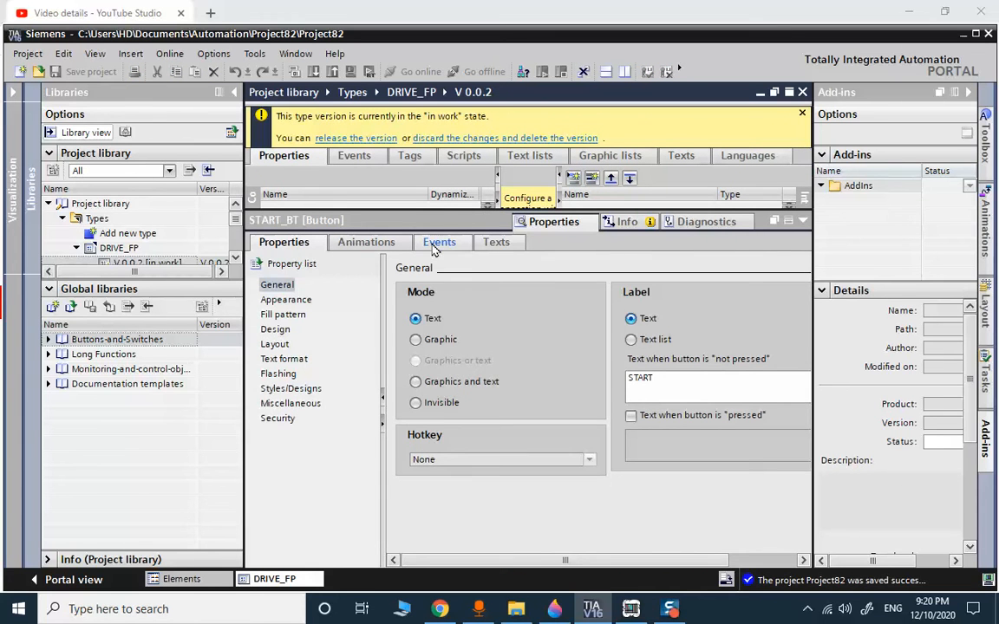
click(436, 246)
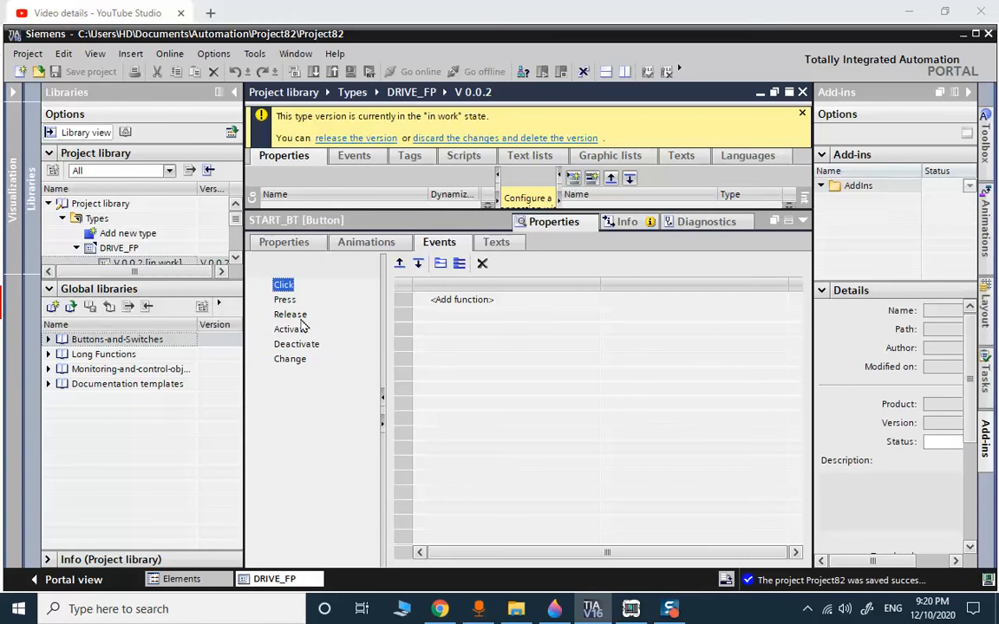
click(286, 300)
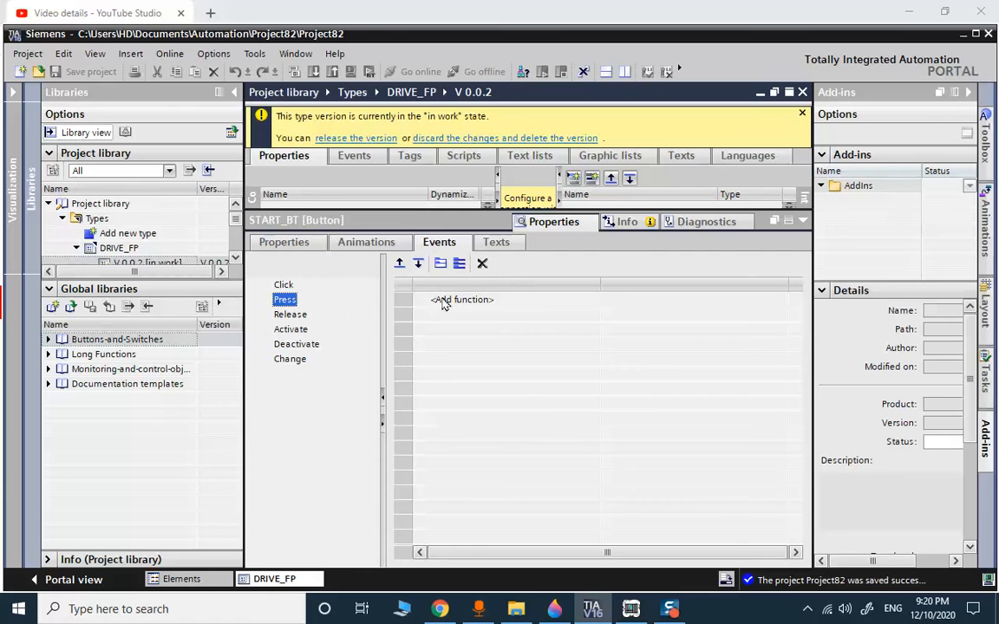
click(460, 299)
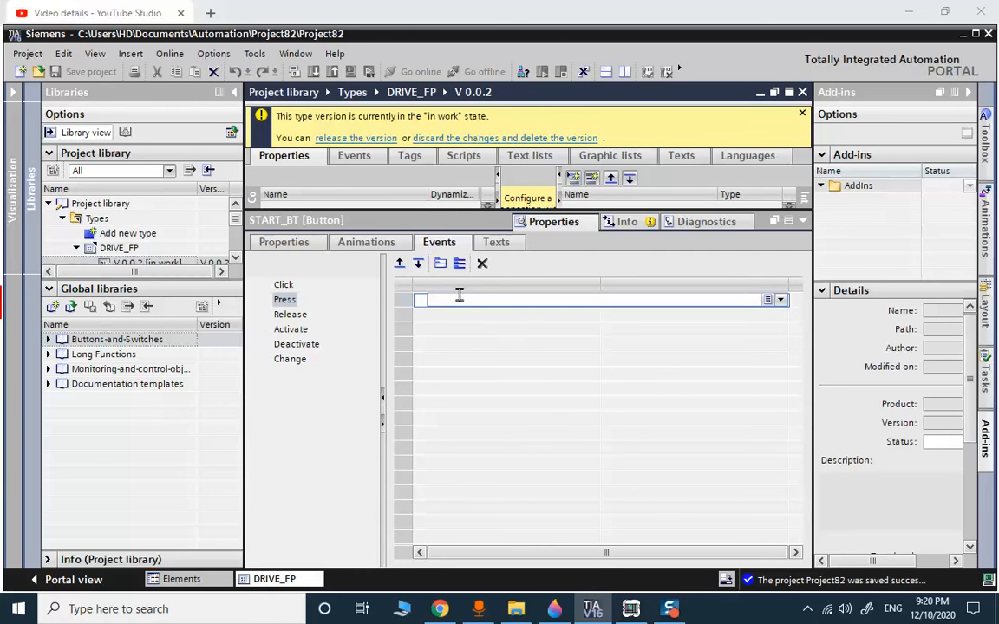
text(set)
click(458, 315)
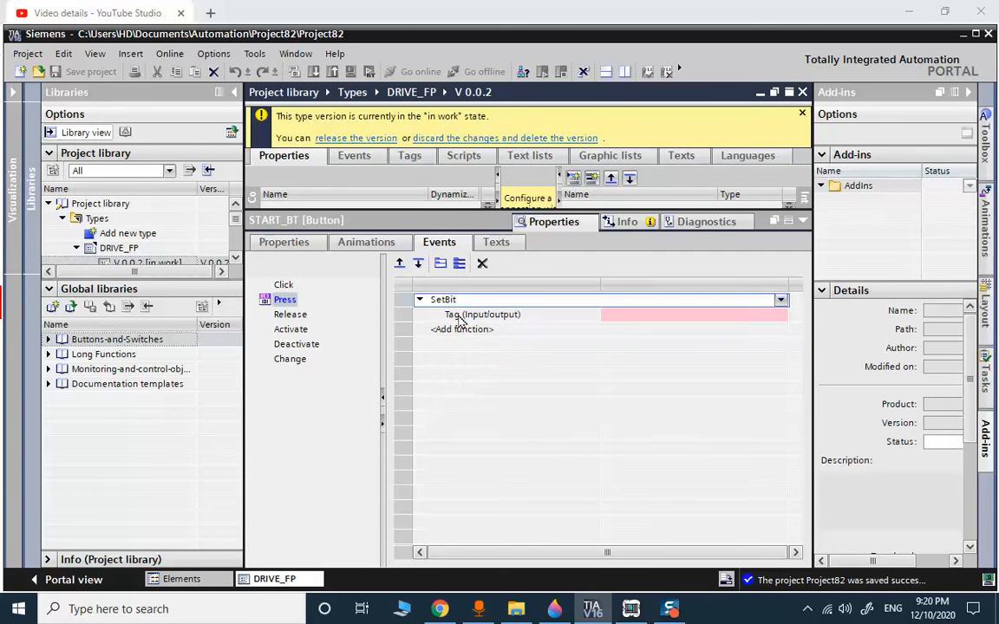
- Assign the START_CMD interface property as the tag of the Press event's SetBit function
click(756, 317)
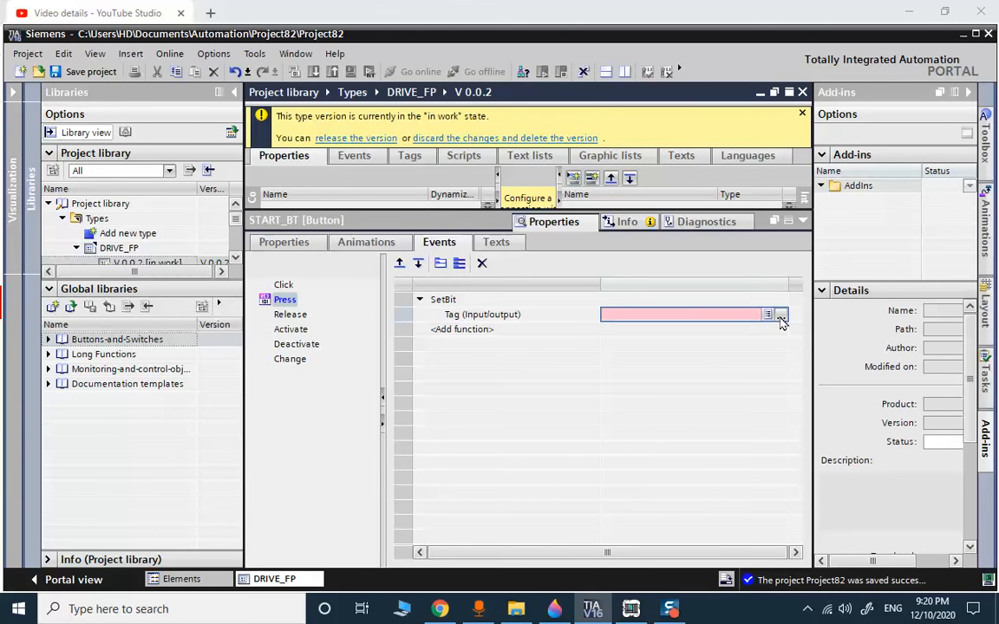
click(780, 316)
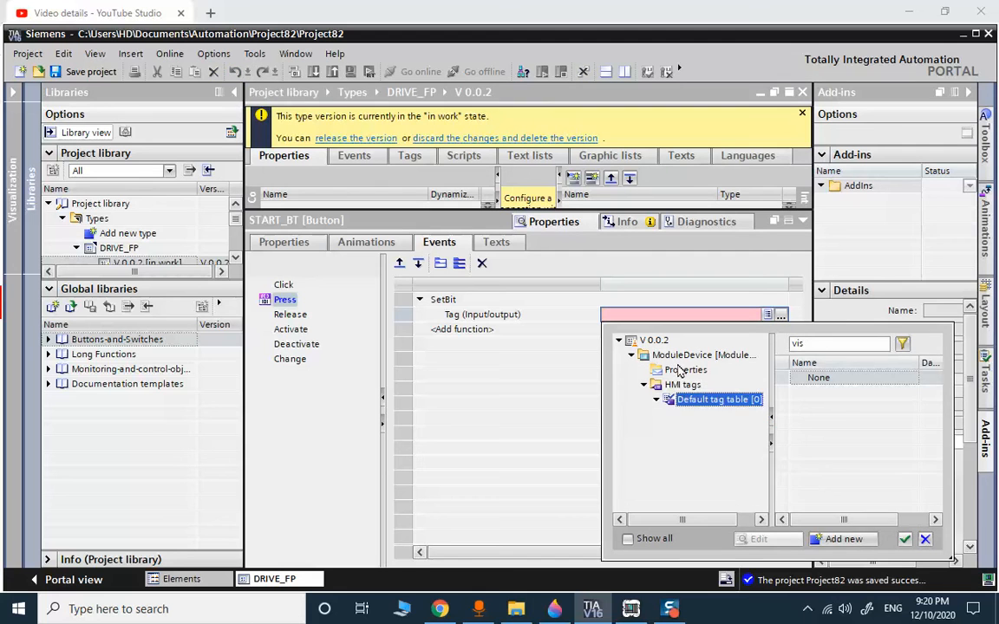
click(682, 371)
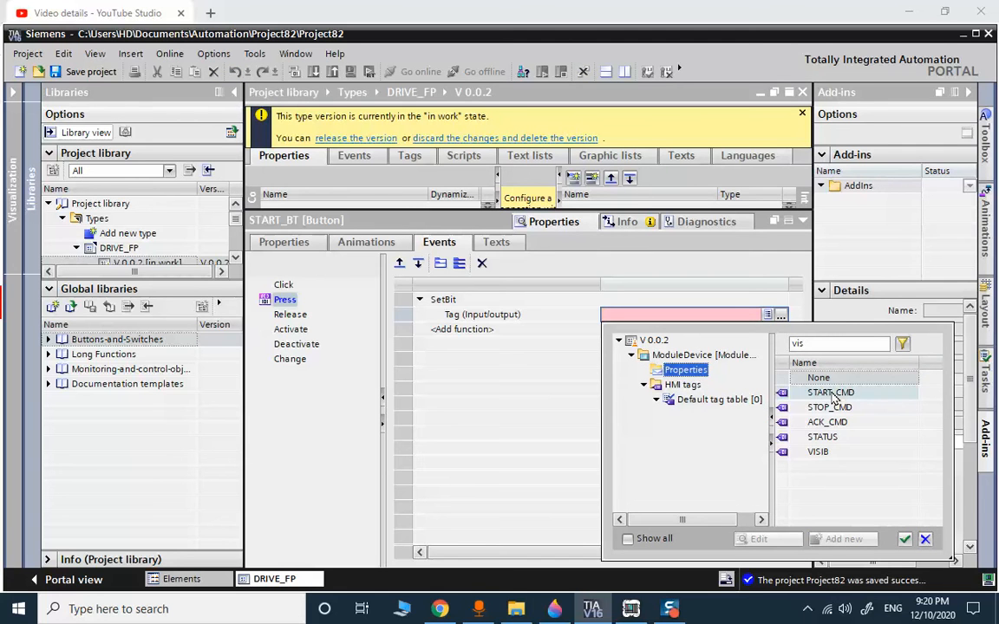
click(833, 396)
double_click(833, 394)
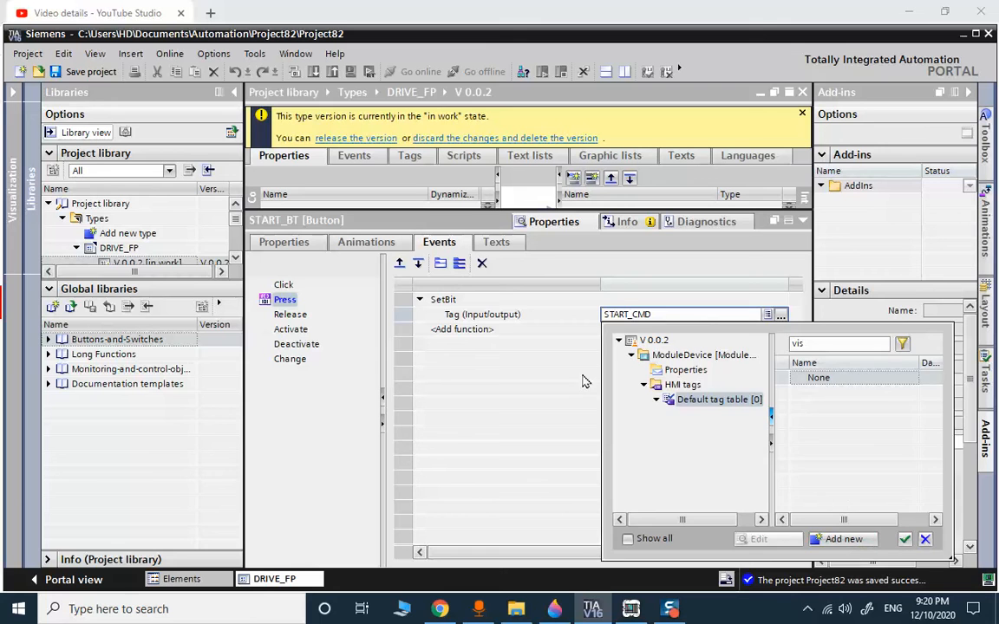
click(607, 367)
- Add a ResetBit function to the Release event of the START button
click(290, 315)
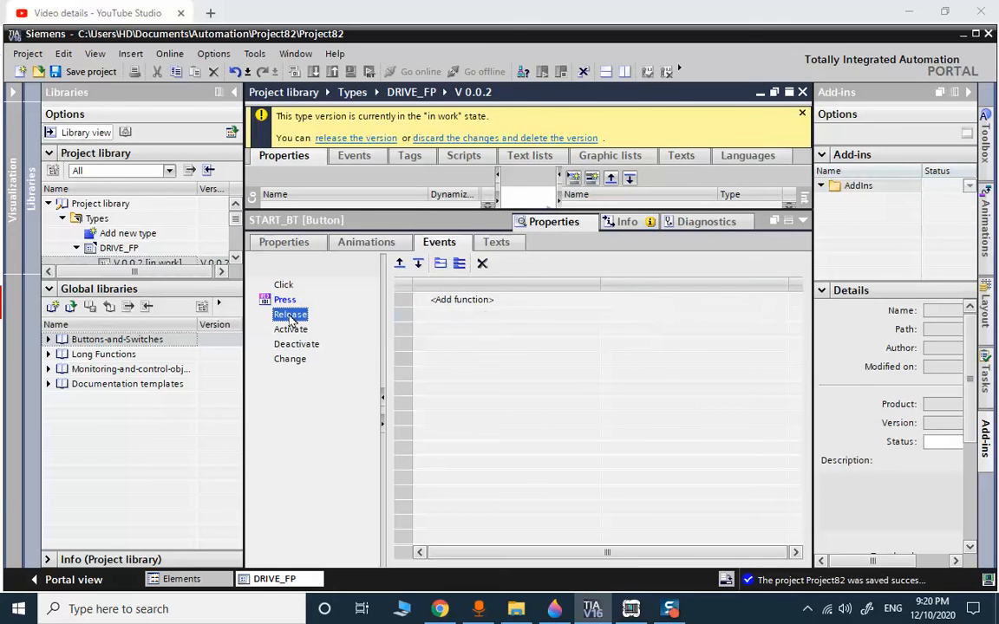
click(284, 300)
click(291, 315)
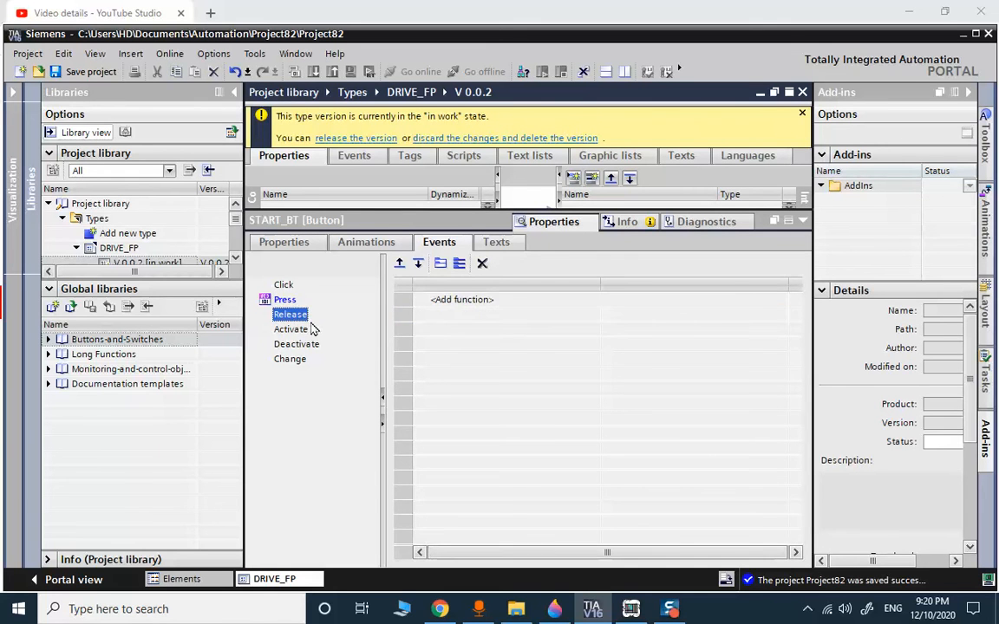
click(484, 300)
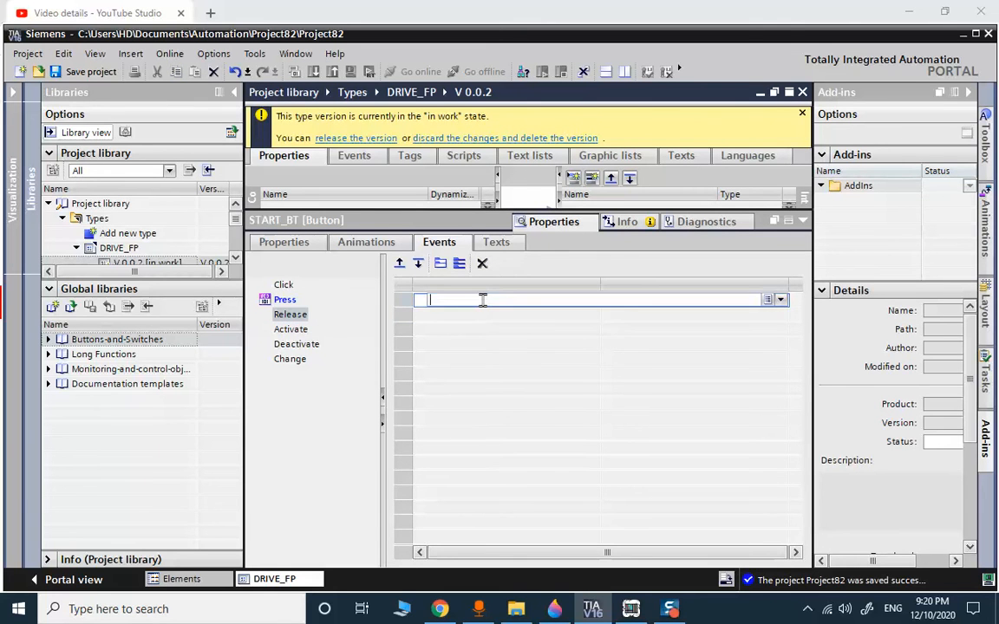
text(Rese)
click(479, 319)
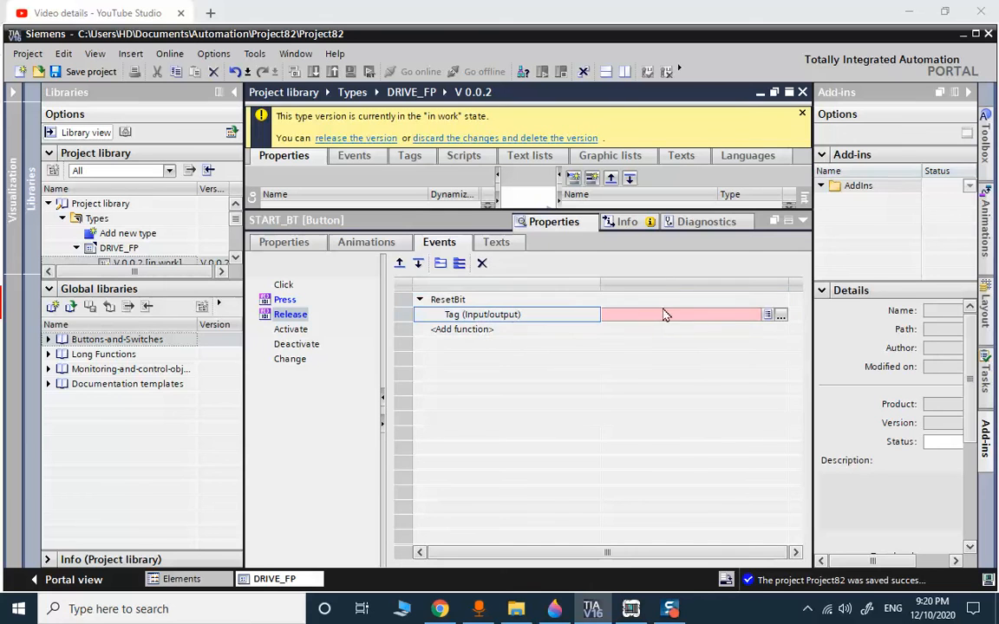
- Try to assign START_CMD as the tag of the Release event's ResetBit function
click(780, 314)
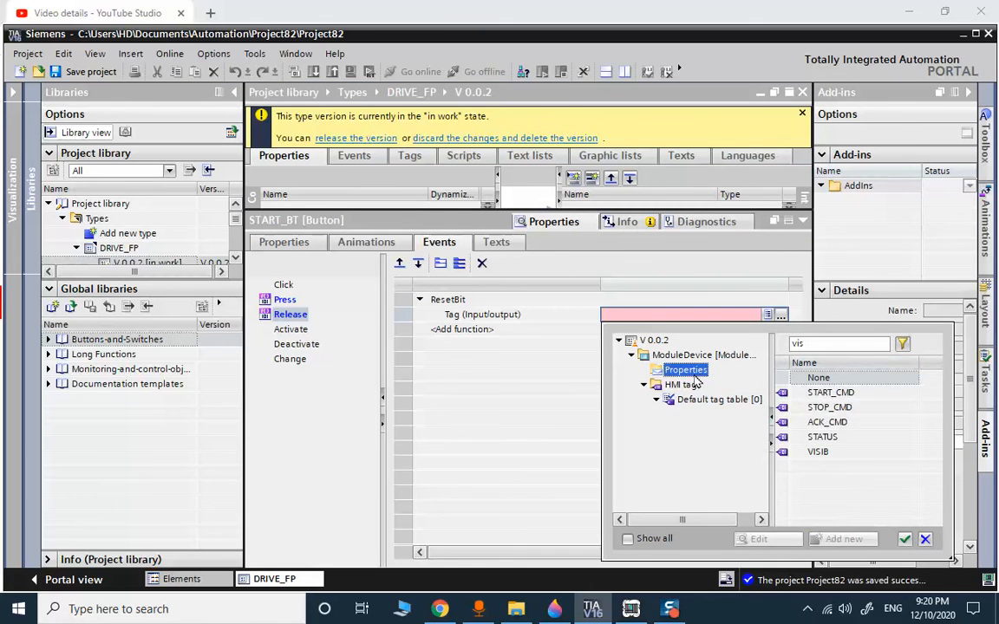
double_click(807, 393)
click(781, 315)
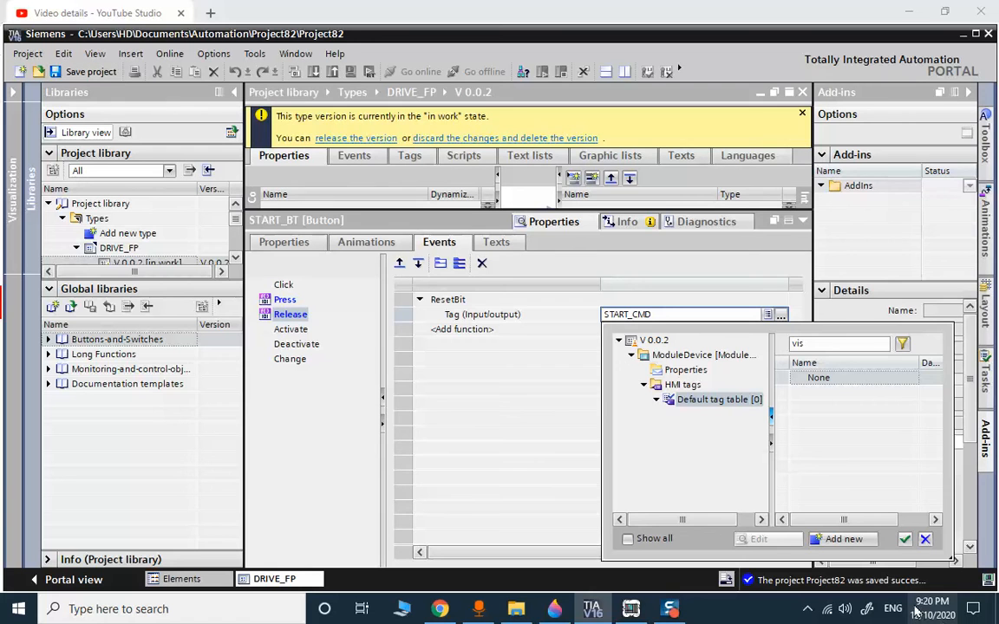
click(904, 539)
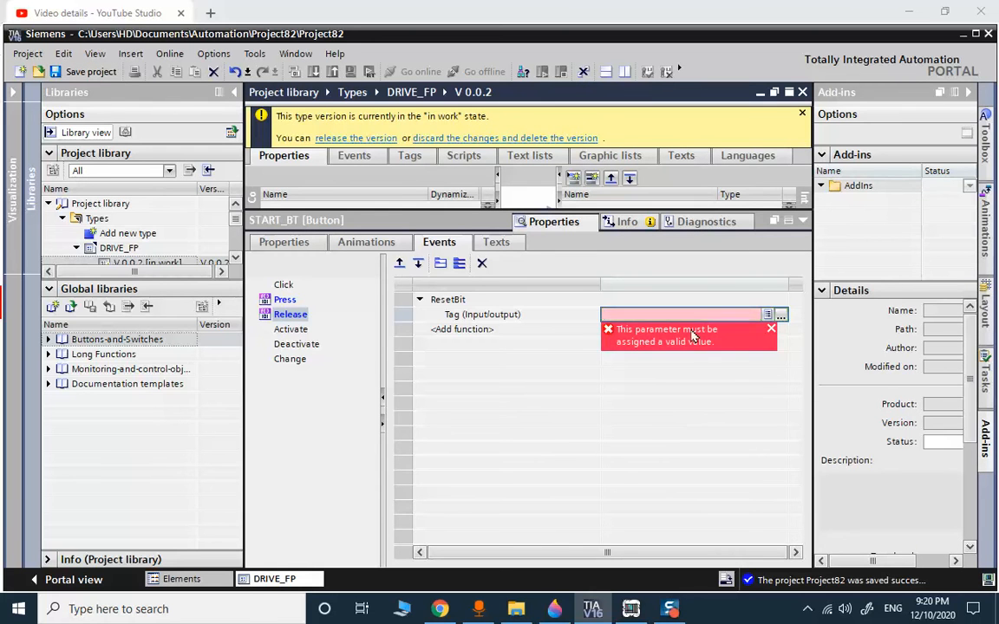
click(771, 330)
- Assign the START_CMD interface property as the tag of the Release event's ResetBit function
click(776, 315)
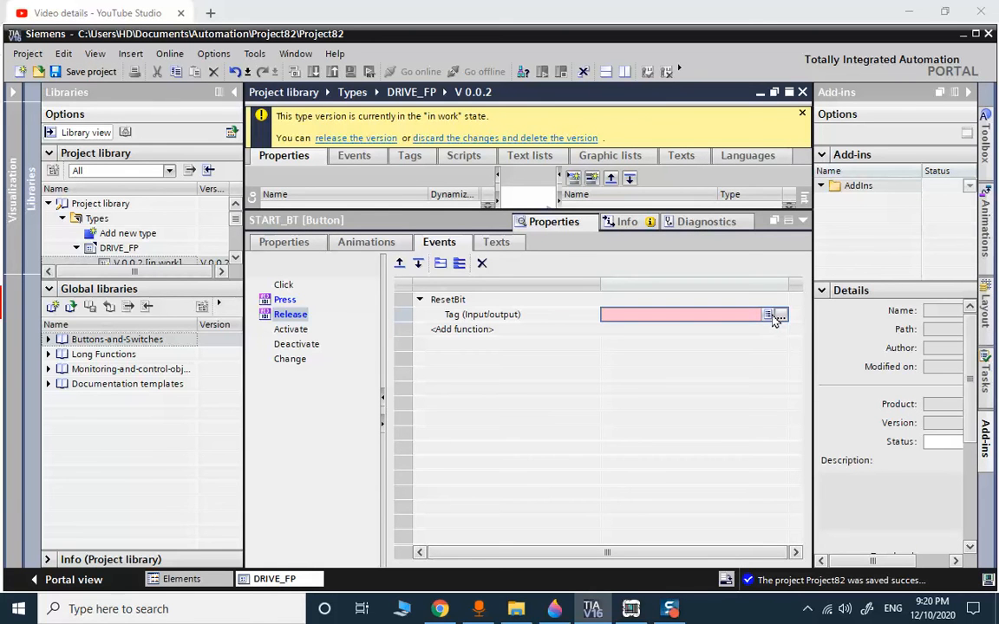
click(780, 316)
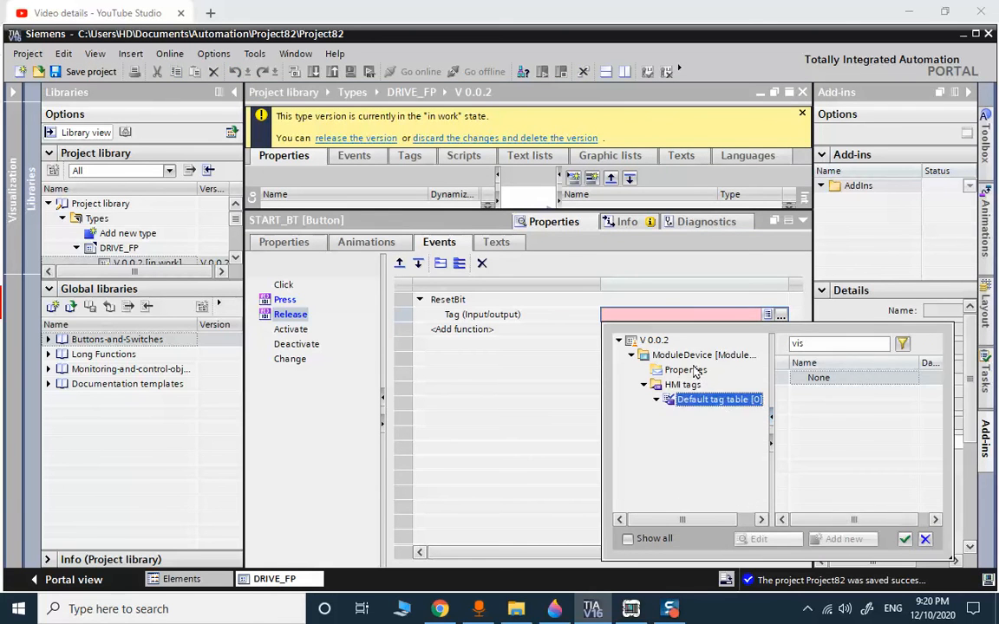
click(689, 370)
click(821, 394)
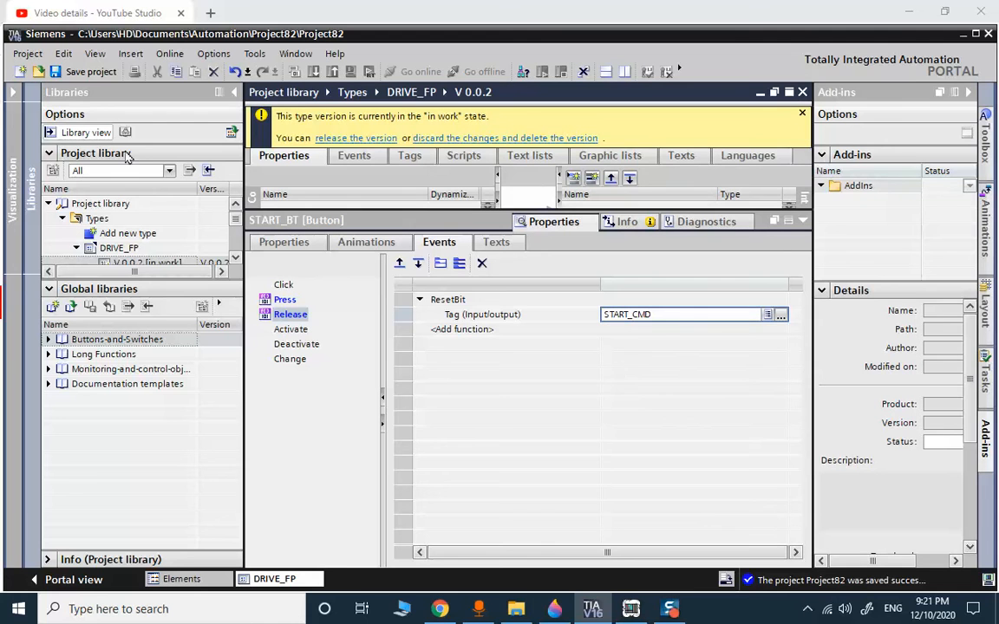
- Save the project and add a SetBit function to the Press event of the STOP button
click(75, 70)
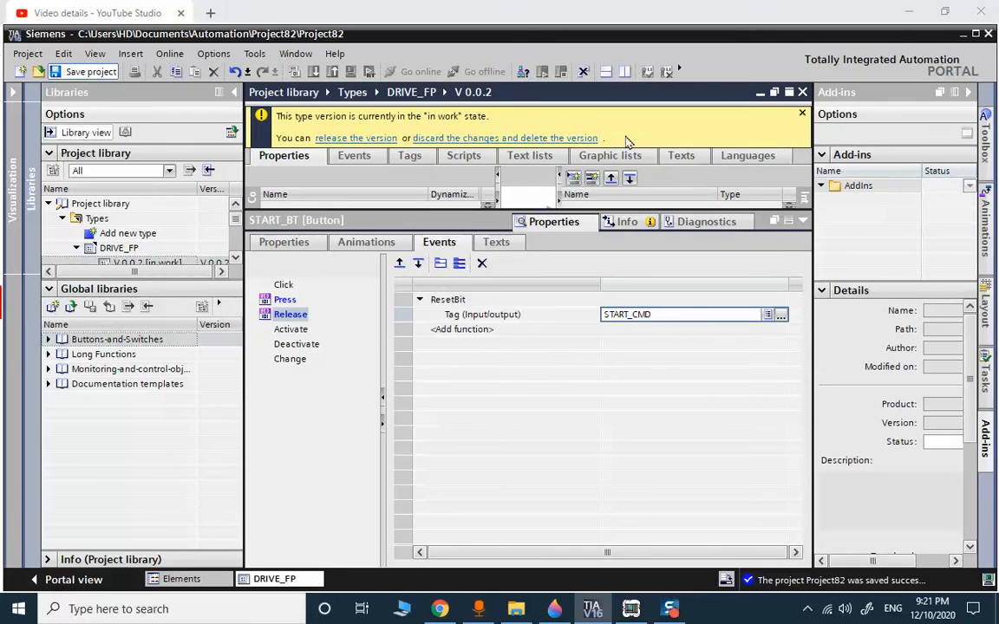
click(803, 222)
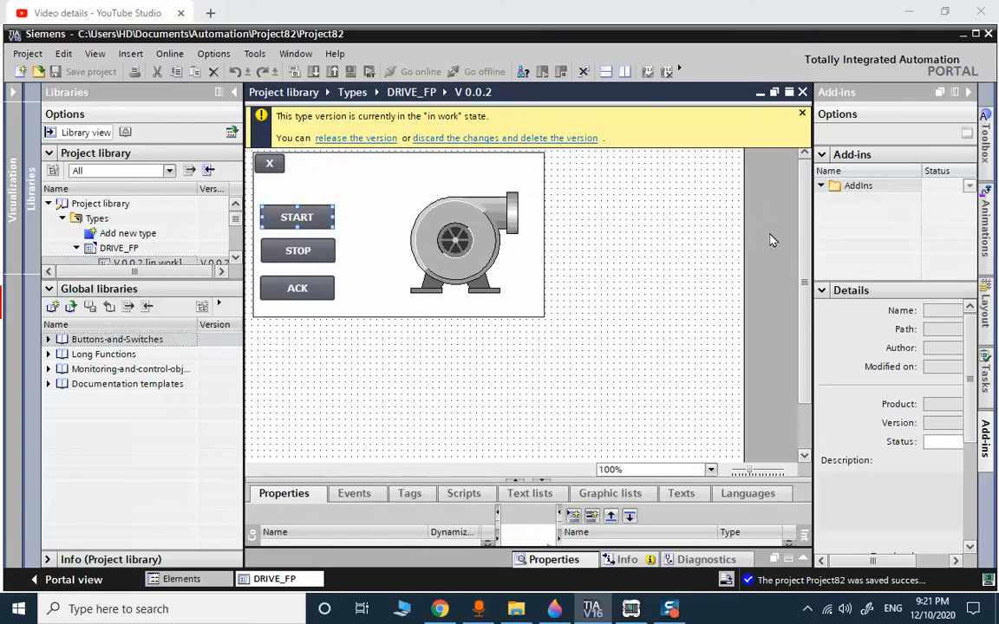
click(293, 246)
right_click(292, 244)
click(332, 451)
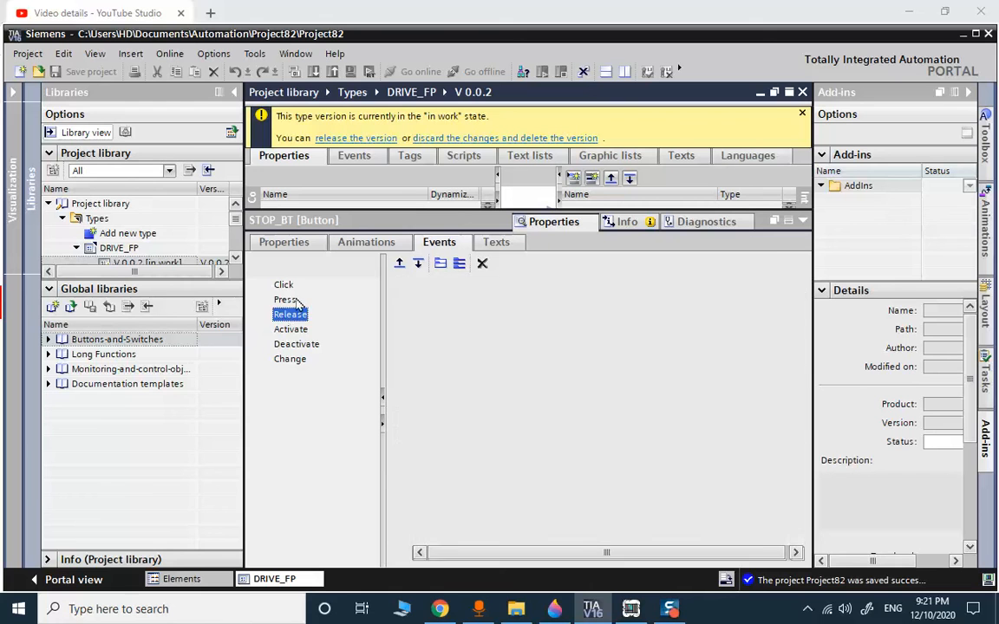
click(285, 300)
click(460, 300)
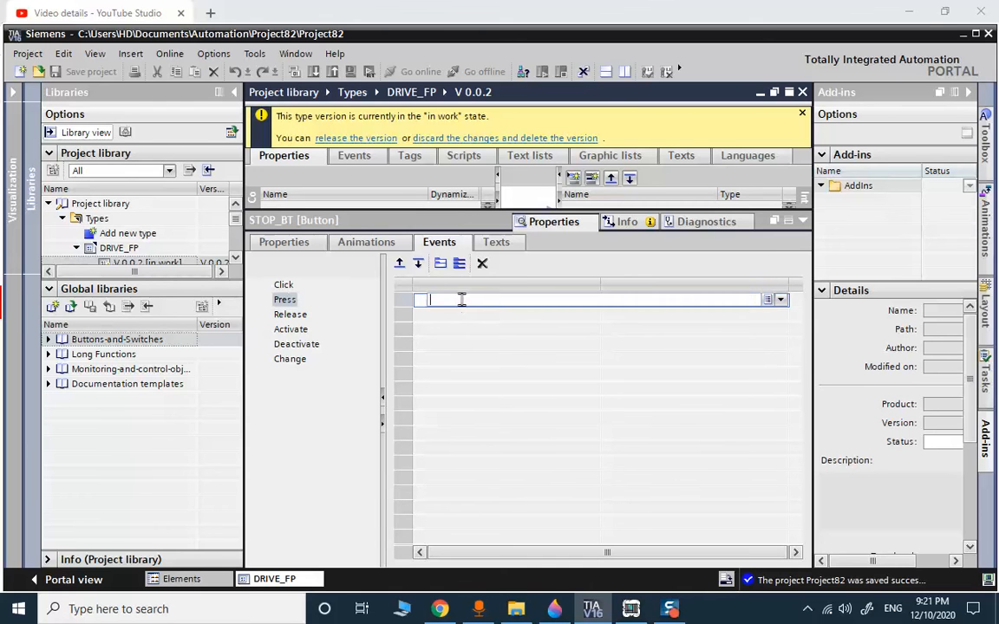
click(780, 299)
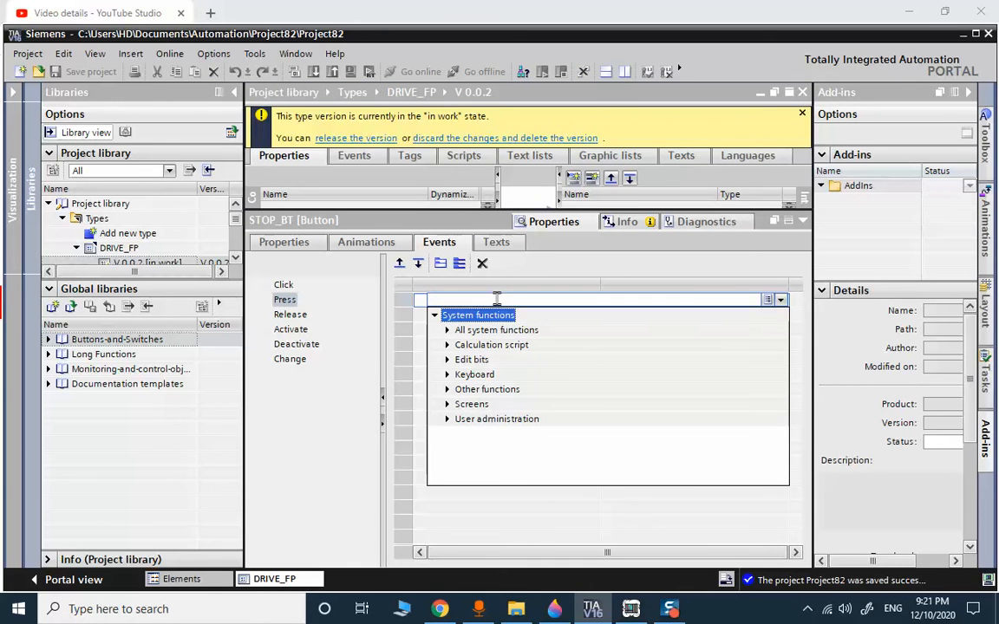
key(s)
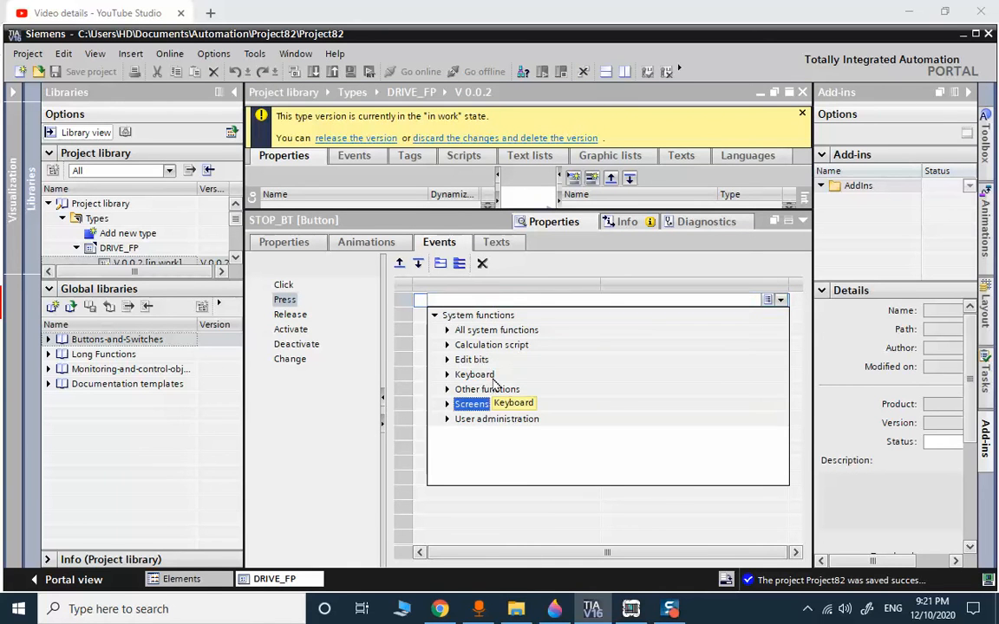
click(441, 299)
text(SET)
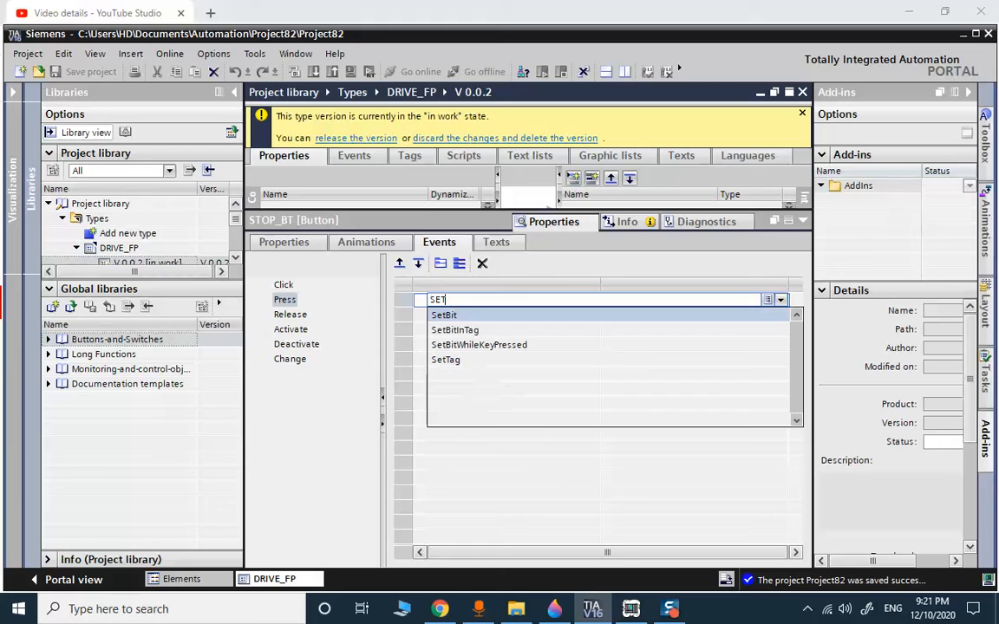
click(456, 315)
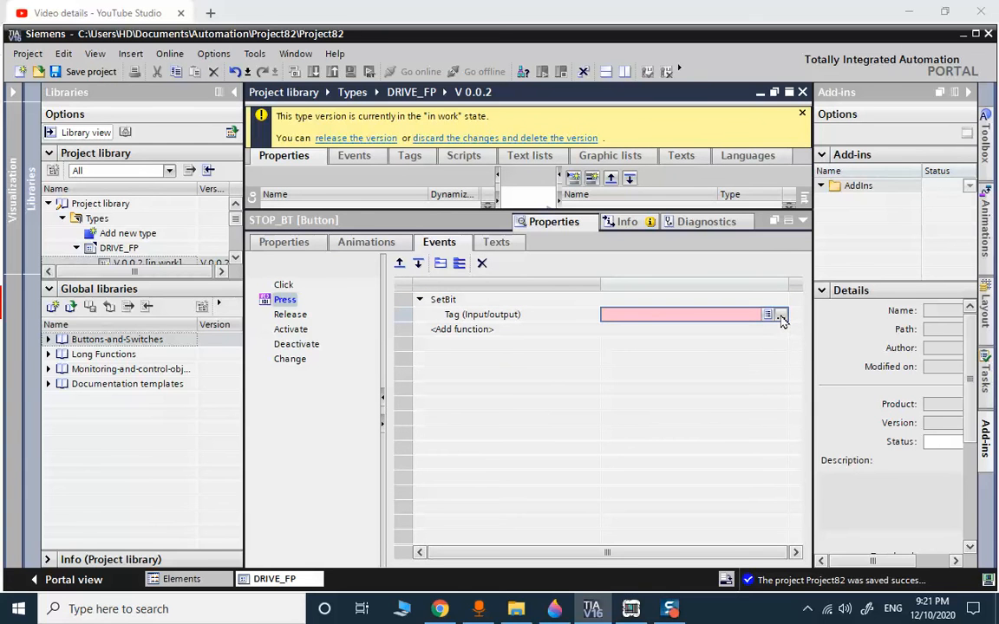
- Assign the STOP_CMD interface property as the tag of the STOP button's SetBit function
click(780, 316)
click(696, 373)
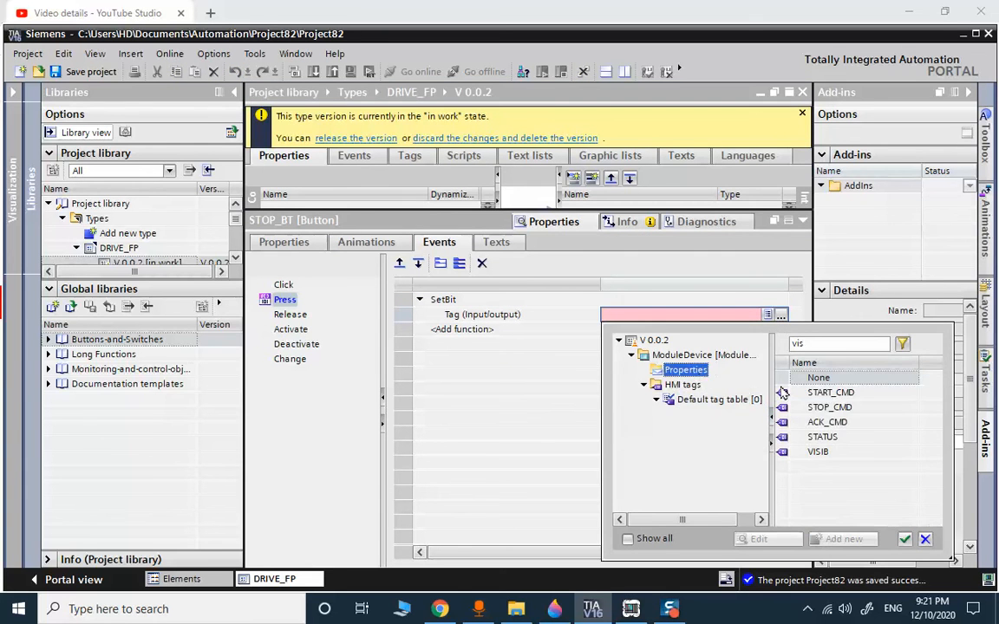
double_click(827, 406)
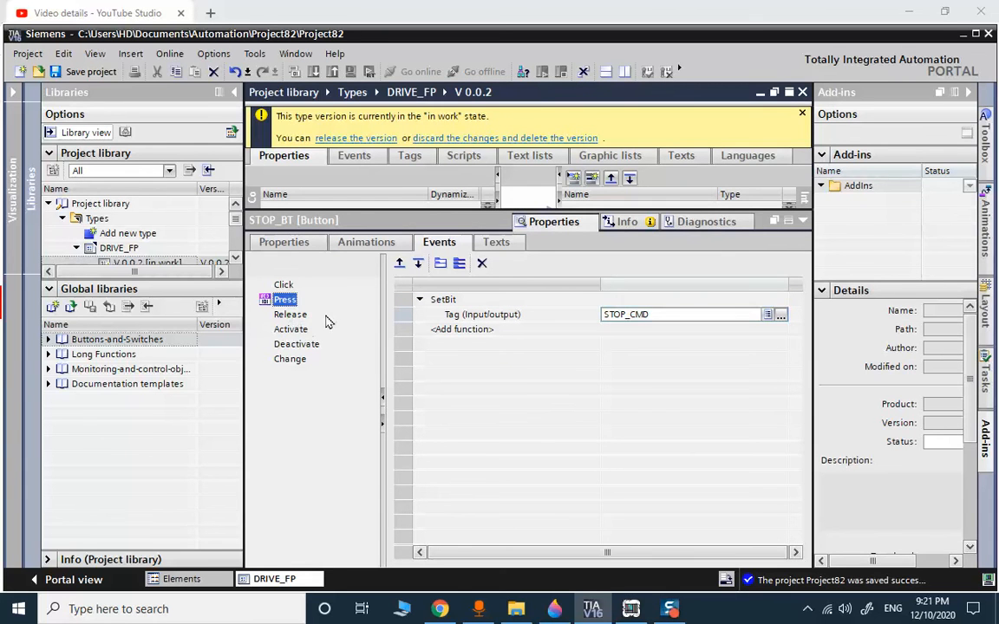
- Add a ResetBit function to the Release event of the STOP button
click(291, 316)
click(466, 301)
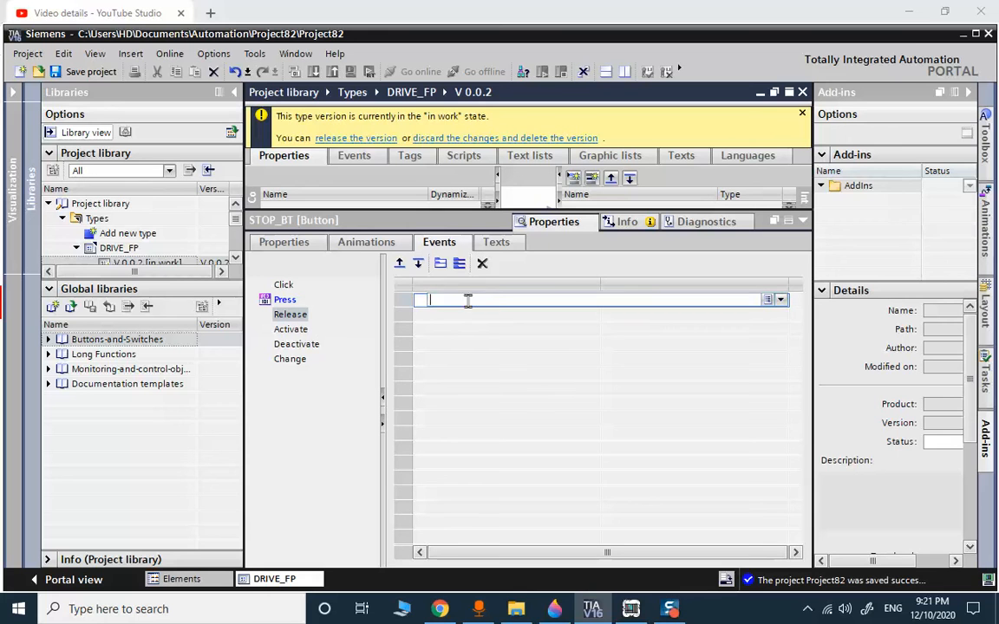
text(RE)
key(Return)
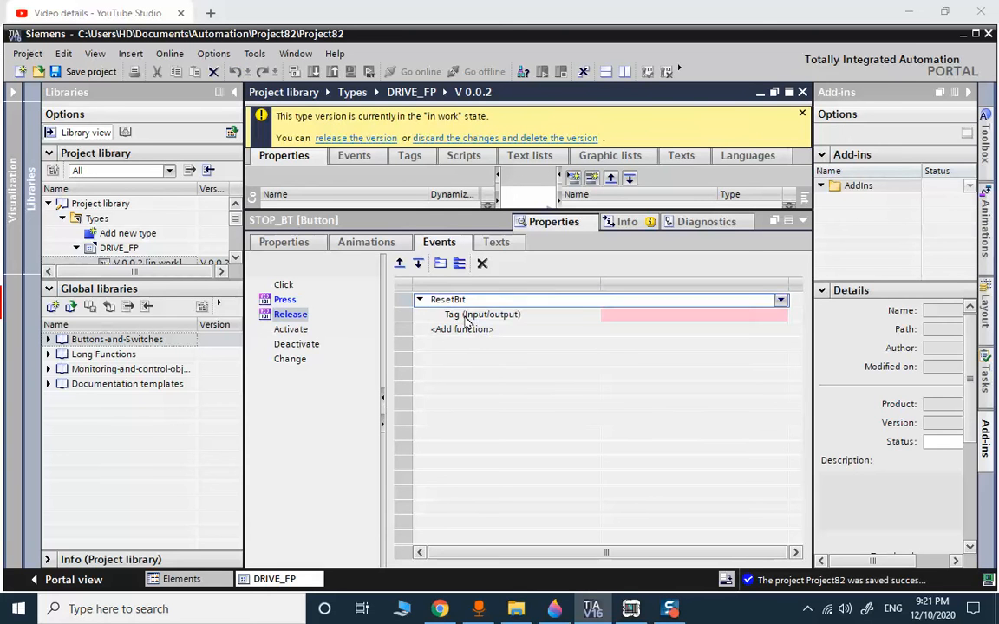
- Assign the STOP_CMD interface property as the tag of the STOP button's ResetBit function and save the project
click(780, 314)
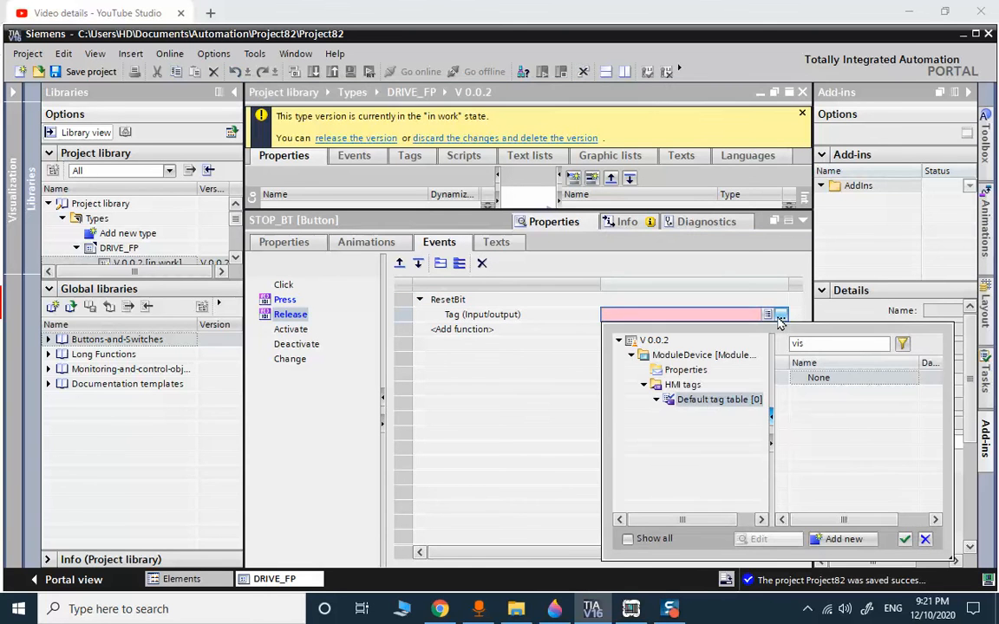
click(828, 408)
double_click(828, 407)
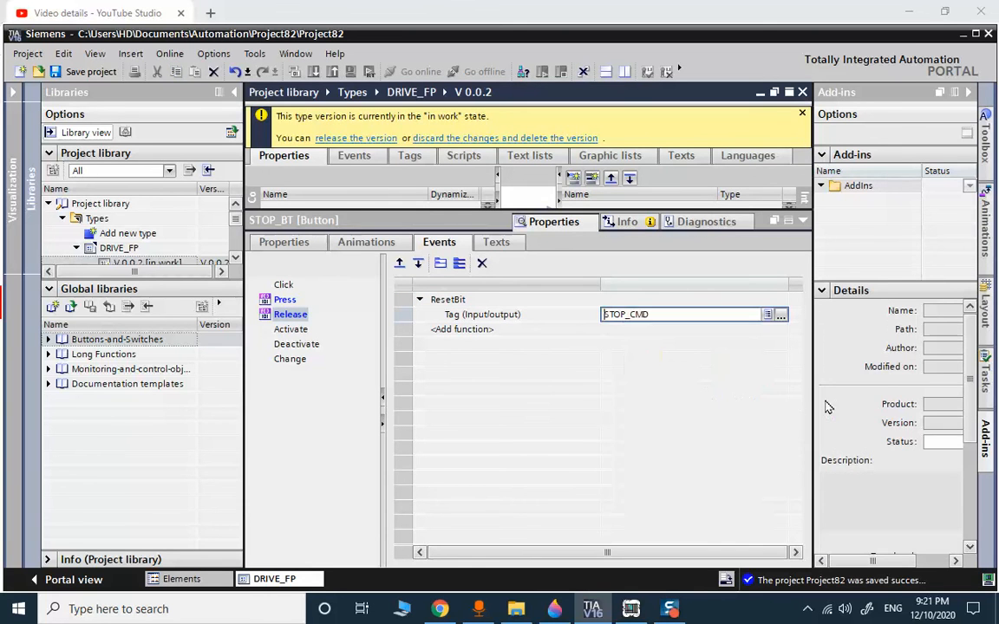
click(789, 222)
click(55, 71)
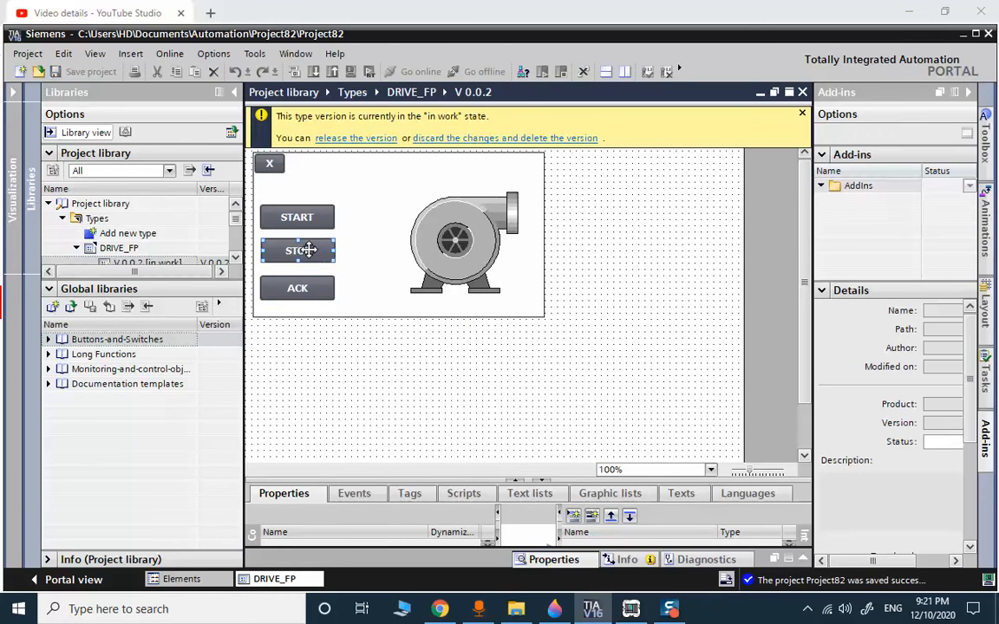
- Check the function and tag configured on the STOP button's Release event
right_click(304, 250)
click(369, 460)
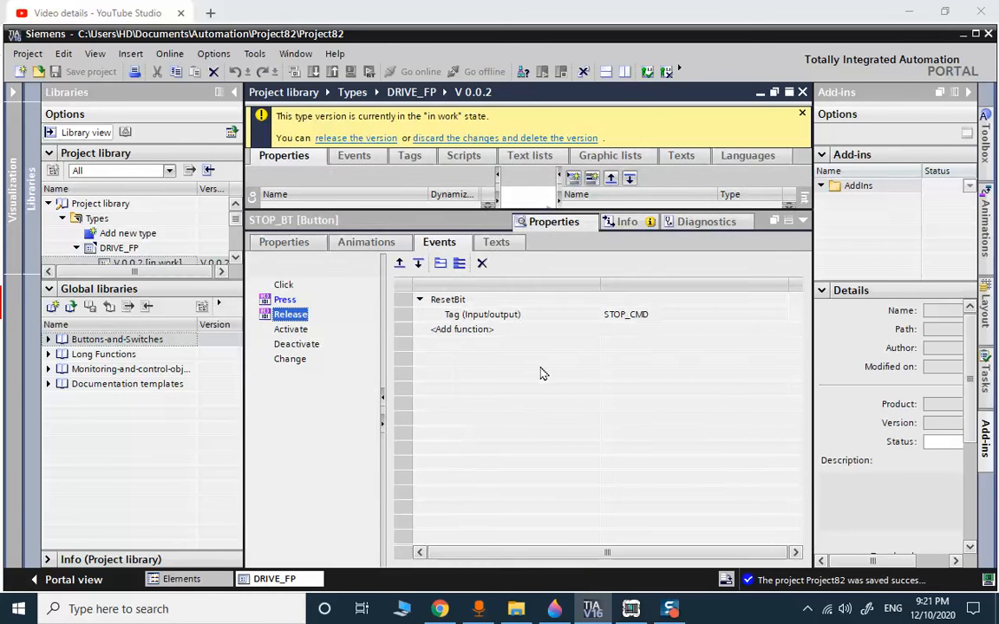
click(801, 222)
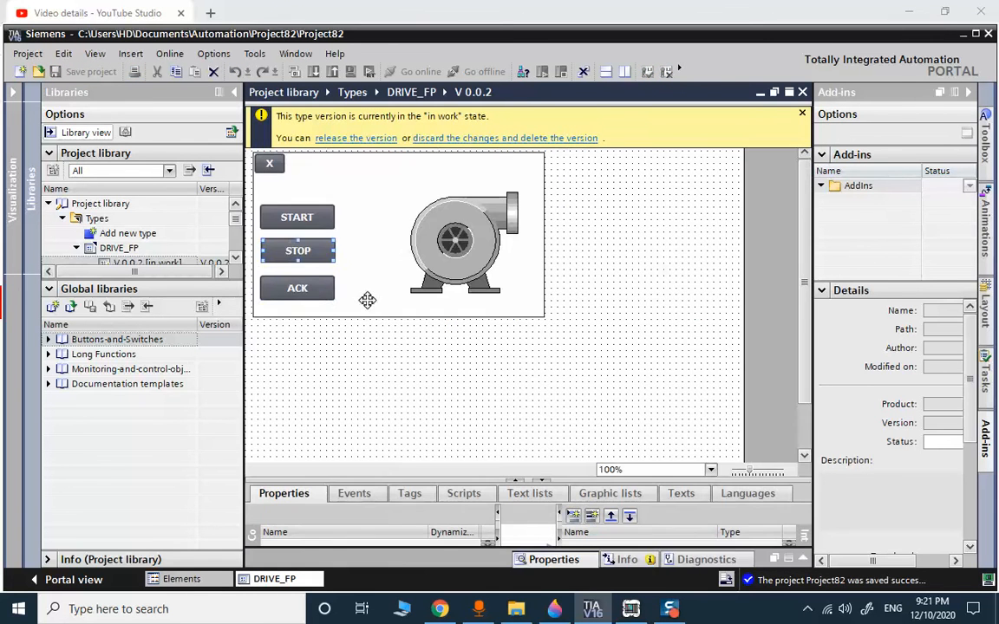
- Add a SetBit function to the Press event of the ACK button
right_click(303, 291)
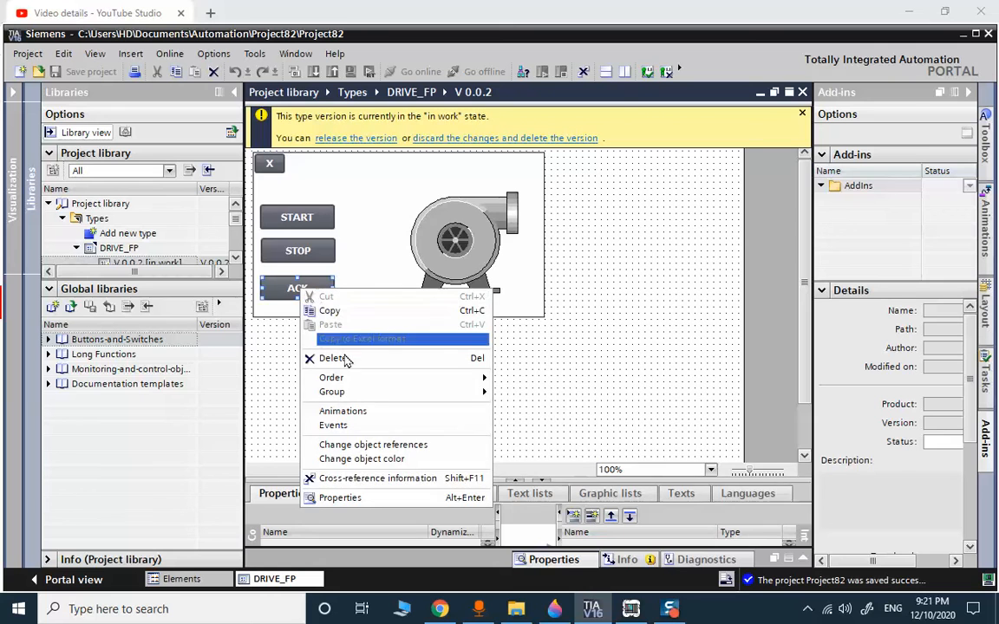
click(328, 498)
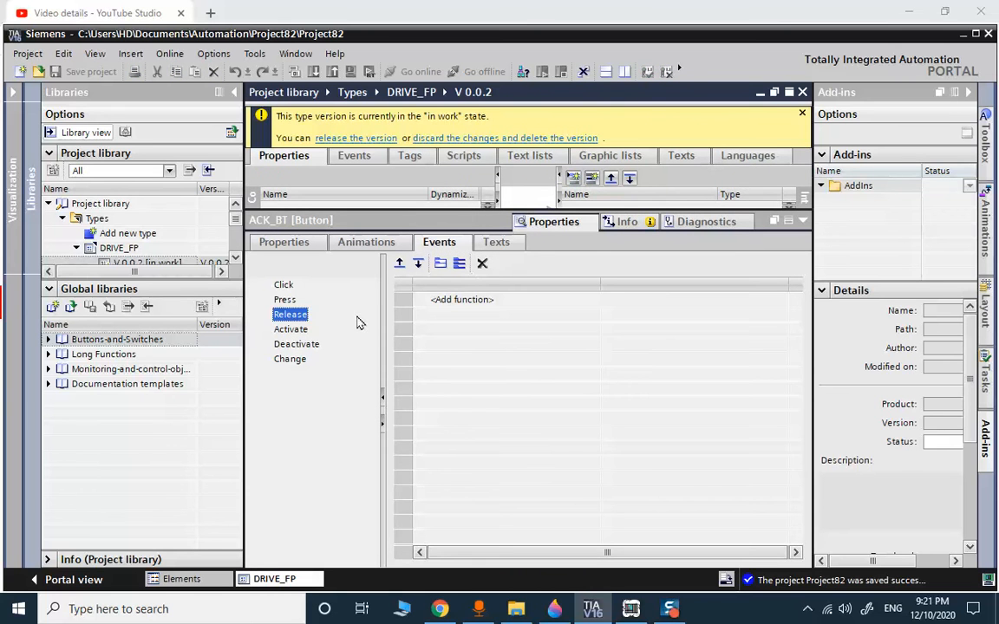
click(286, 299)
click(504, 300)
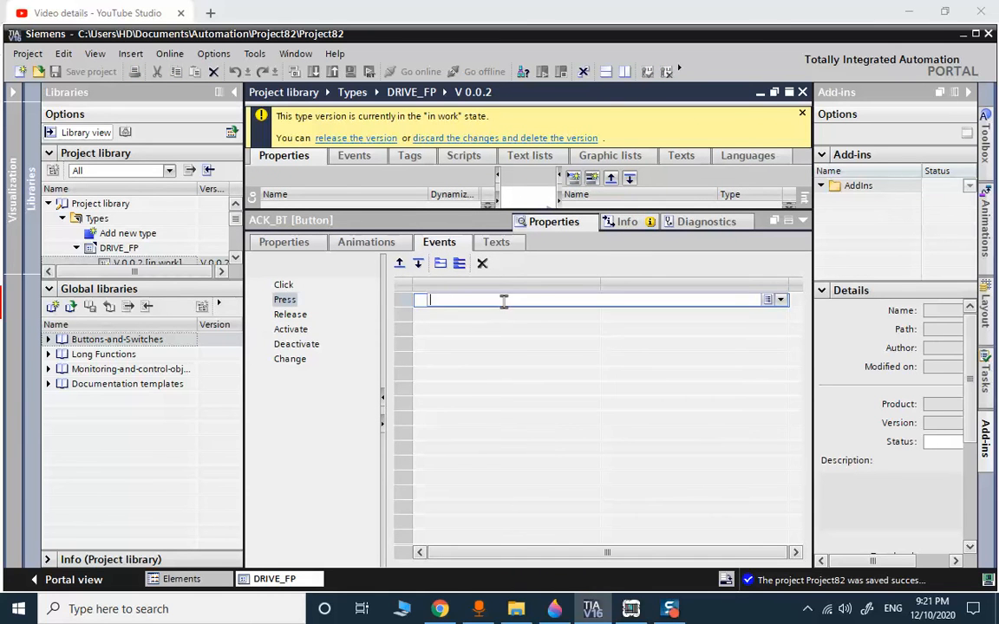
text(SET)
click(485, 318)
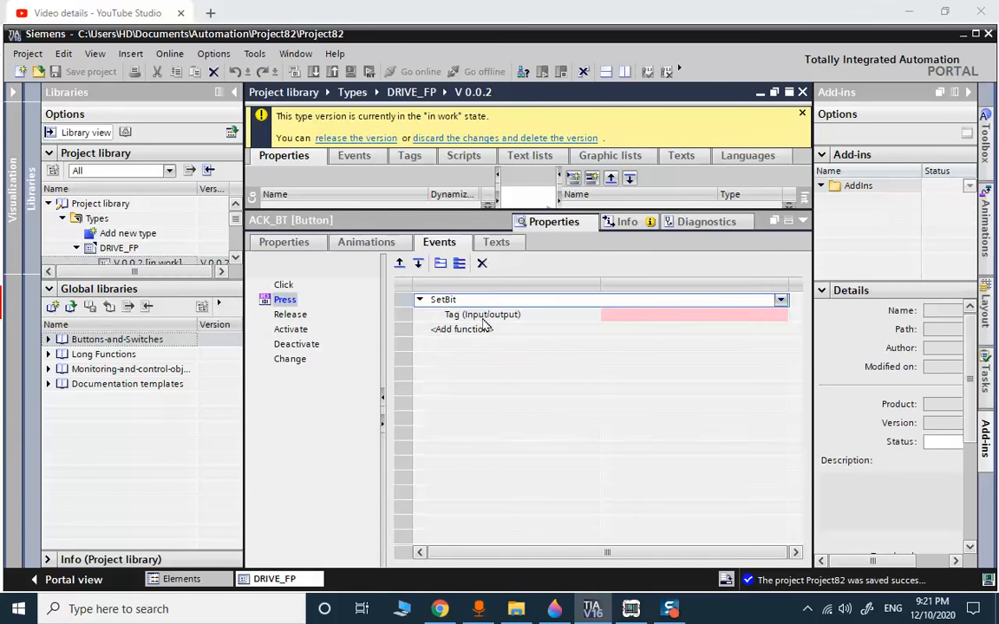
- Assign the ACK_CMD interface property as the tag of the ACK button's SetBit function and save the project
click(689, 317)
click(780, 316)
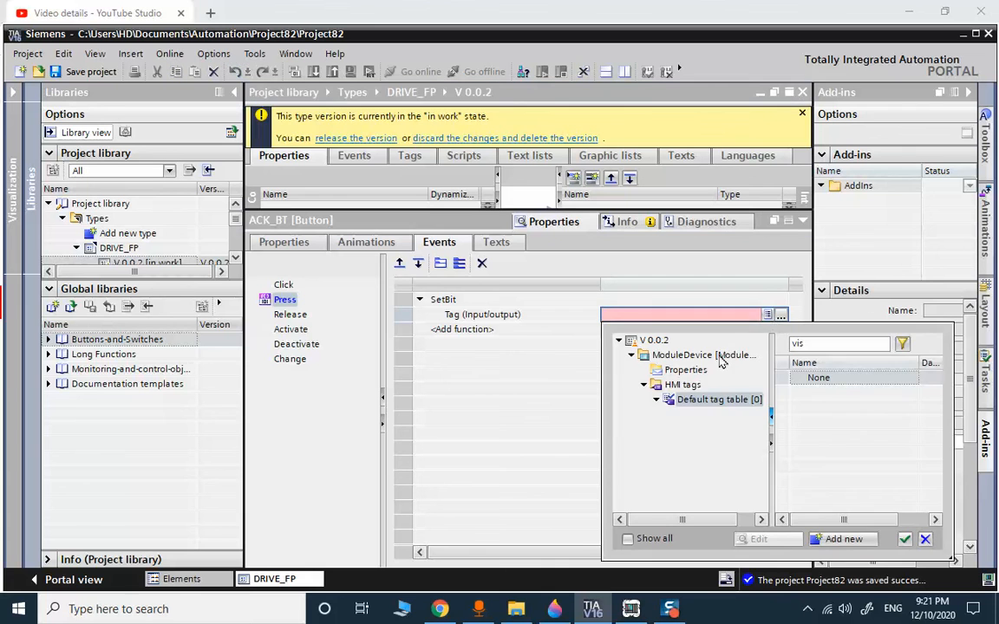
click(686, 369)
click(837, 423)
double_click(837, 425)
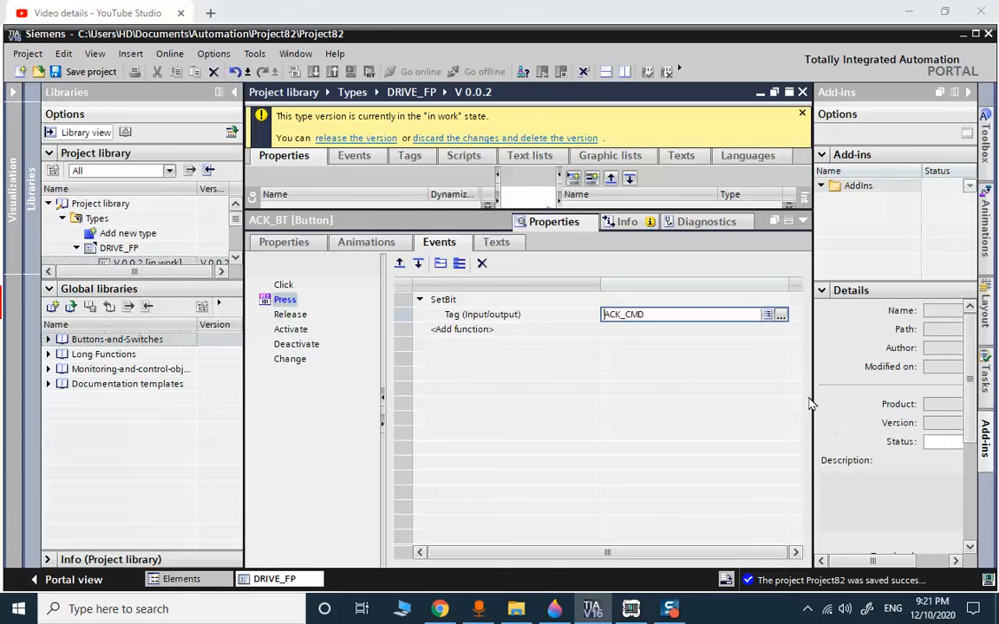
click(92, 73)
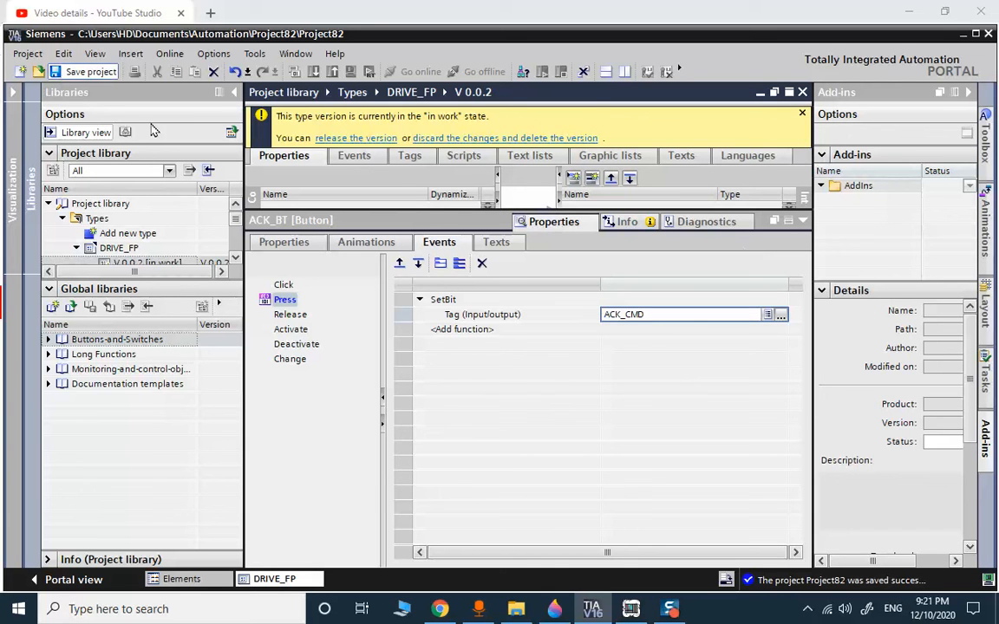
- Add a ResetBit function to the Release event of the ACK button
click(776, 223)
right_click(303, 287)
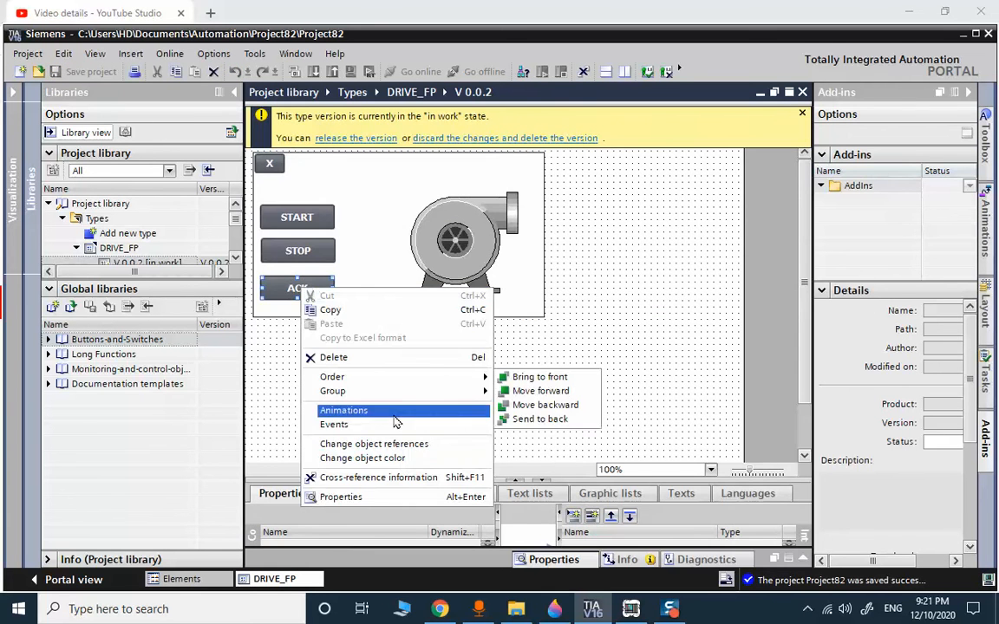
click(323, 495)
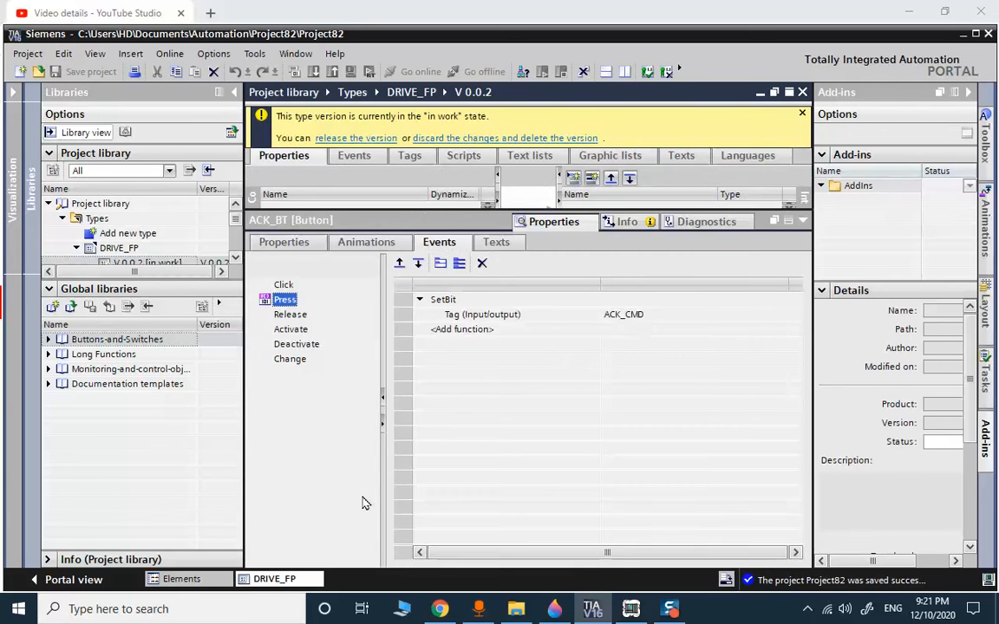
click(290, 315)
click(462, 300)
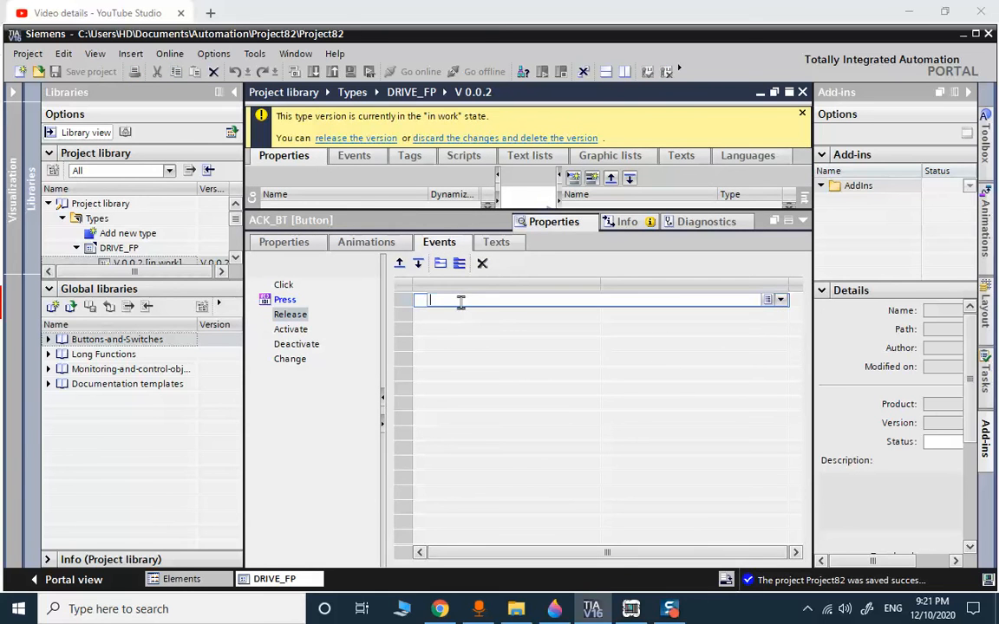
text(RES)
click(495, 317)
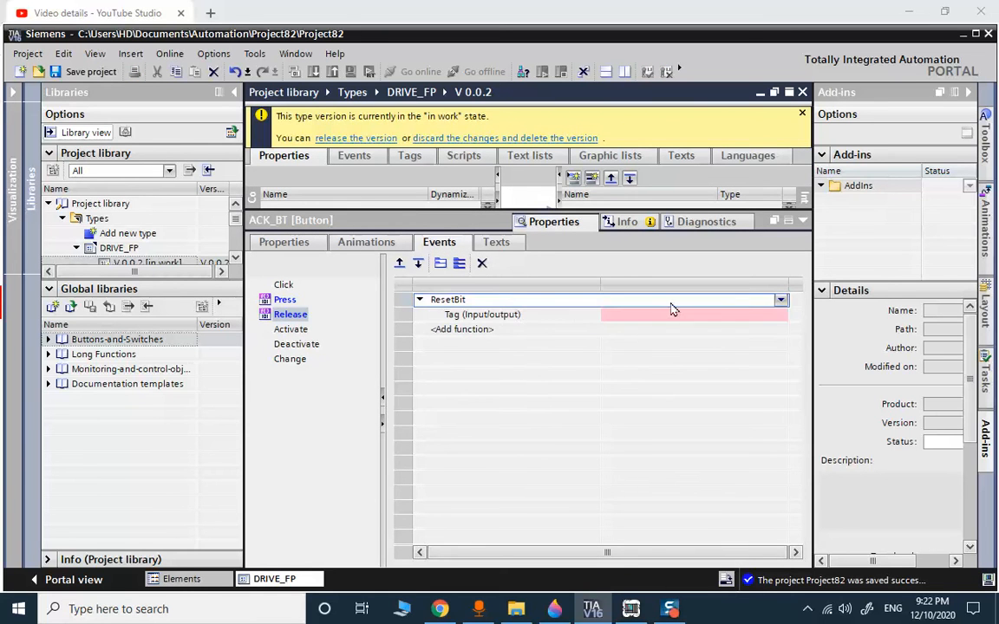
- Assign the ACK_CMD interface property as the tag of the ACK button's ResetBit function
text(A)
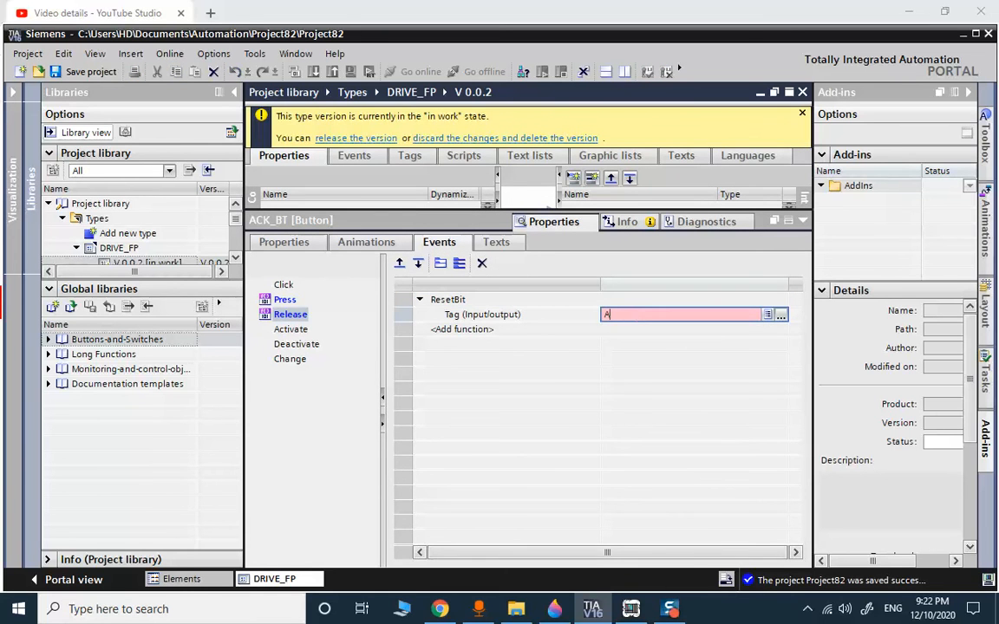
text(C)
click(317, 332)
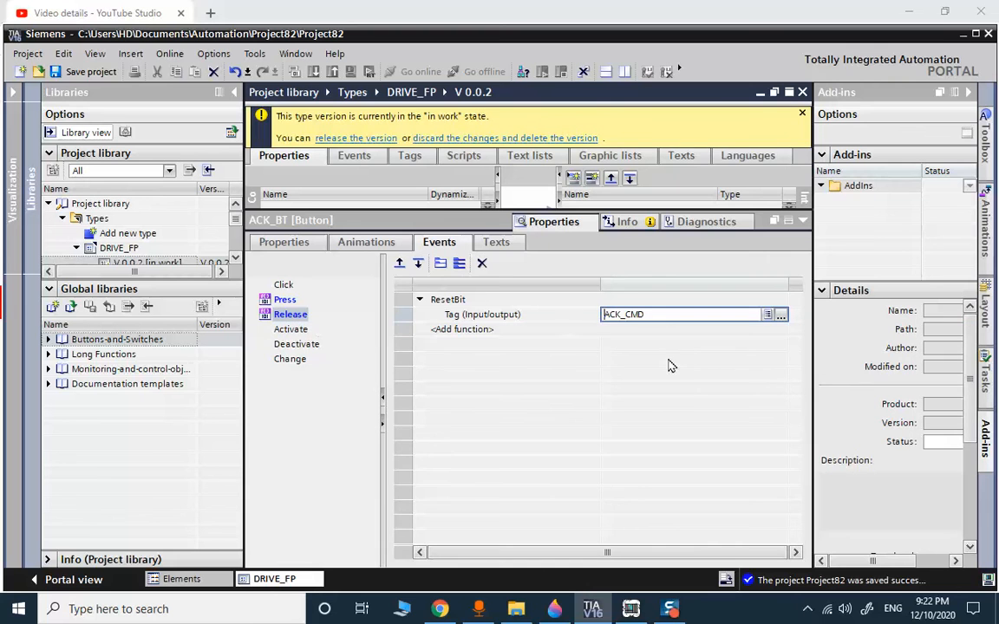
click(803, 221)
click(631, 330)
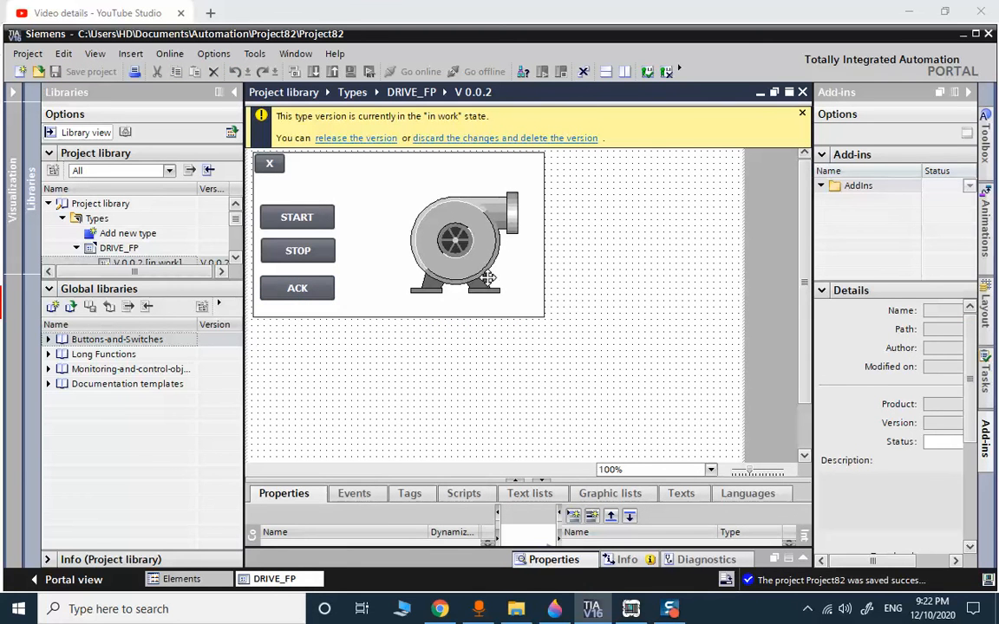
right_click(273, 166)
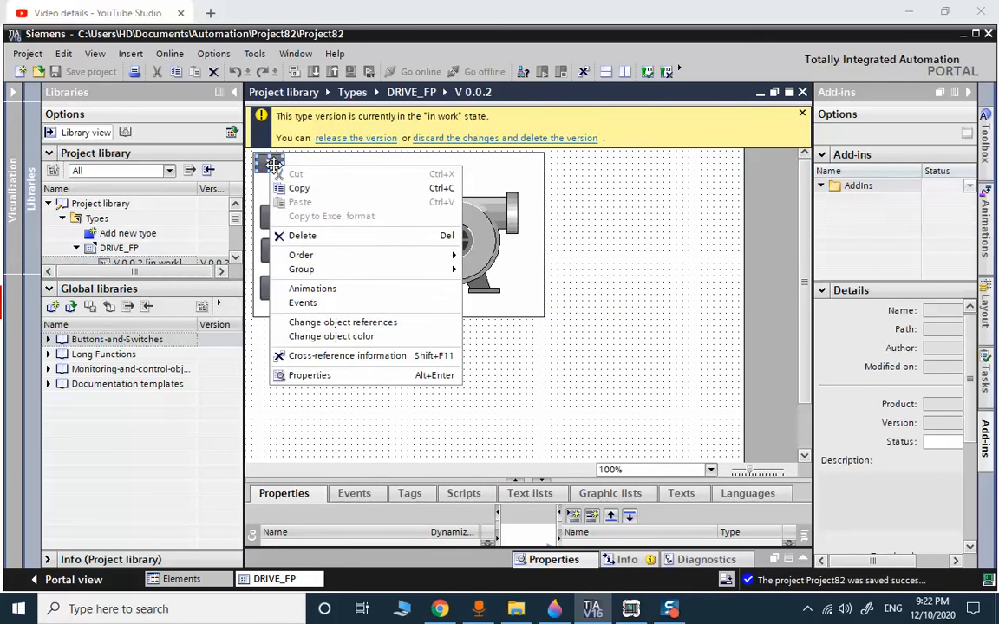
click(589, 349)
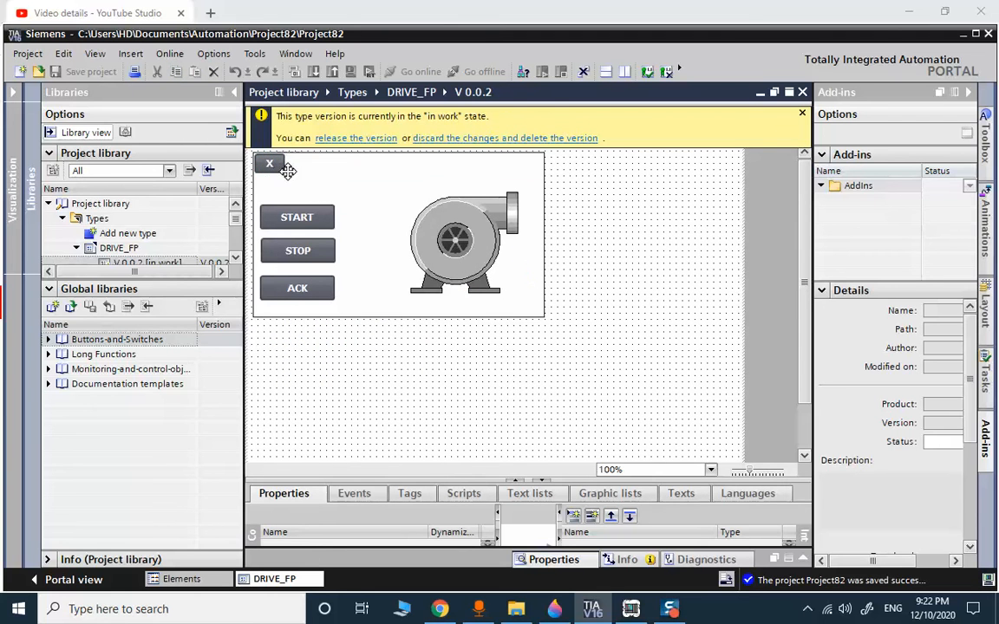
- Add a visibility animation to the START button of the faceplate
click(296, 212)
right_click(296, 213)
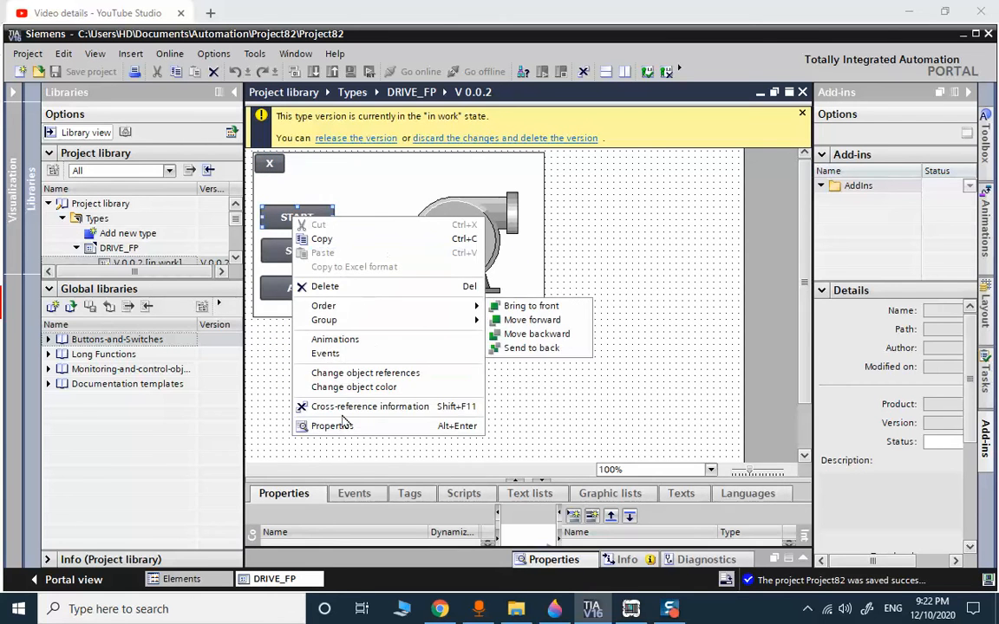
click(399, 422)
click(304, 246)
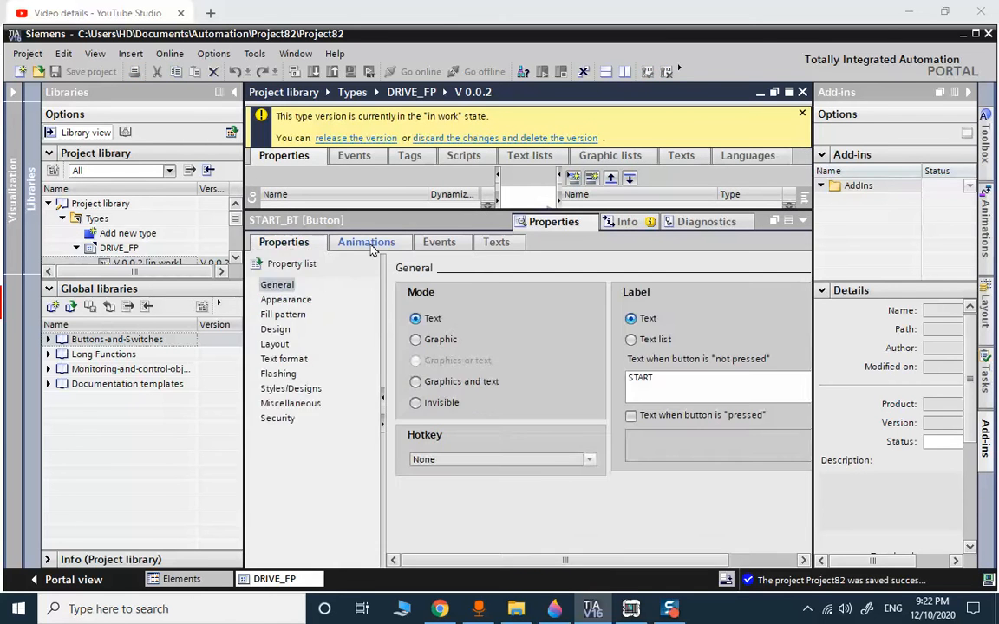
click(376, 249)
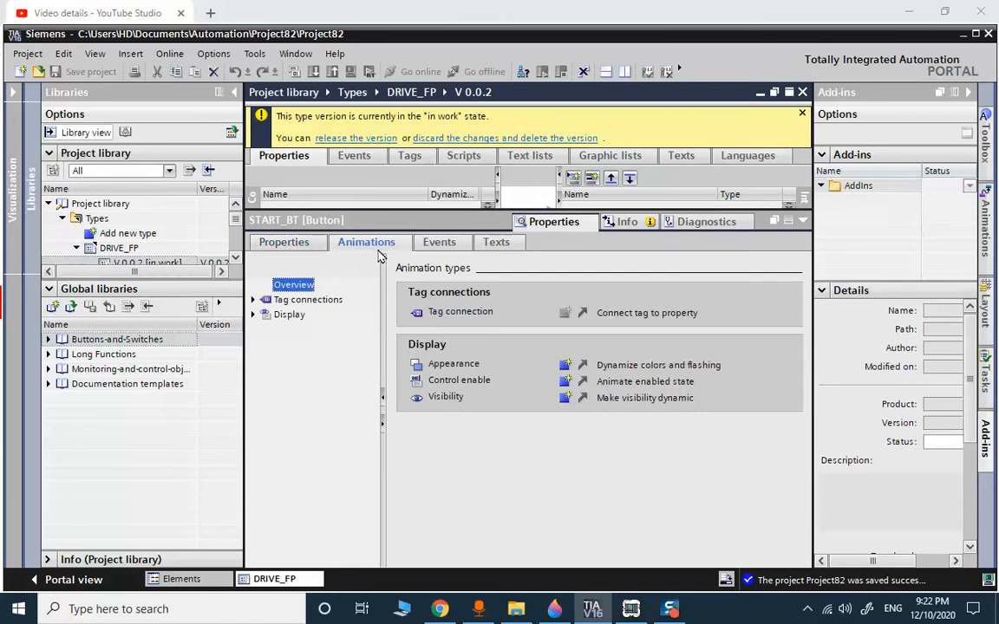
click(290, 316)
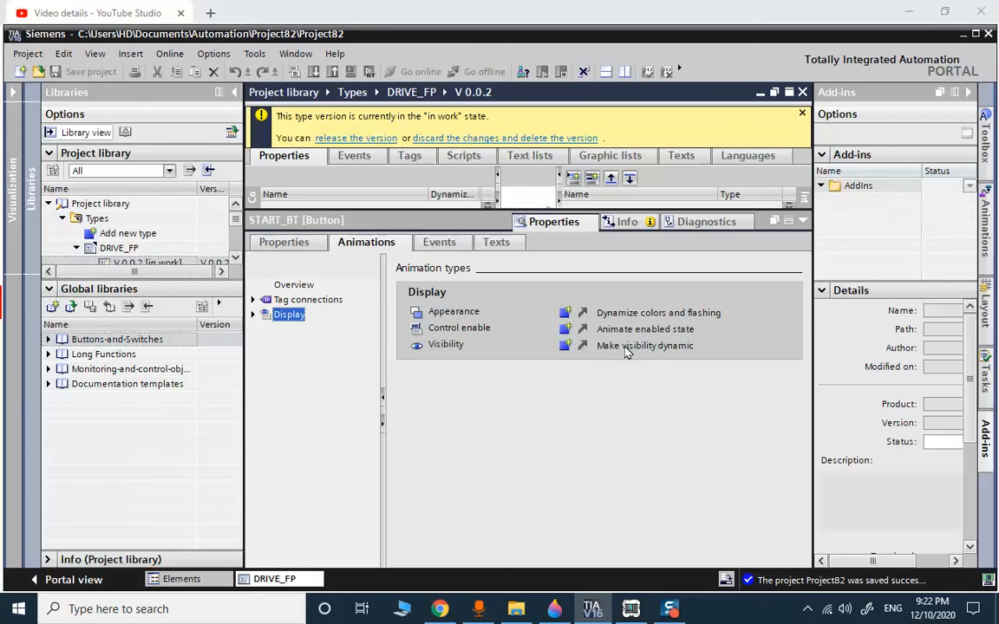
click(565, 347)
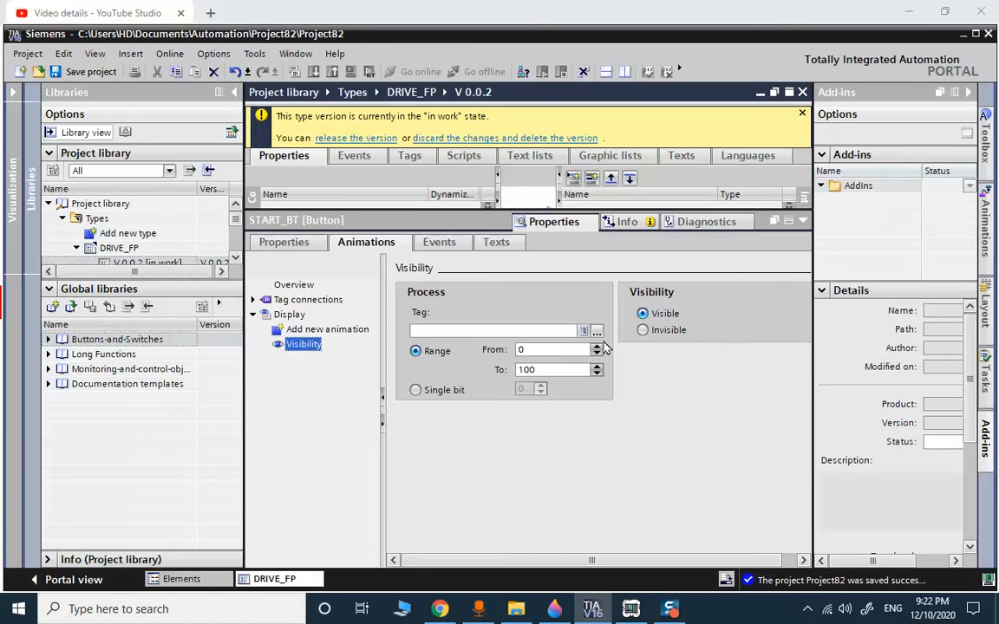
- Assign the VISIB interface property as the tag of the START button's visibility animation
click(596, 330)
text(vis)
click(494, 386)
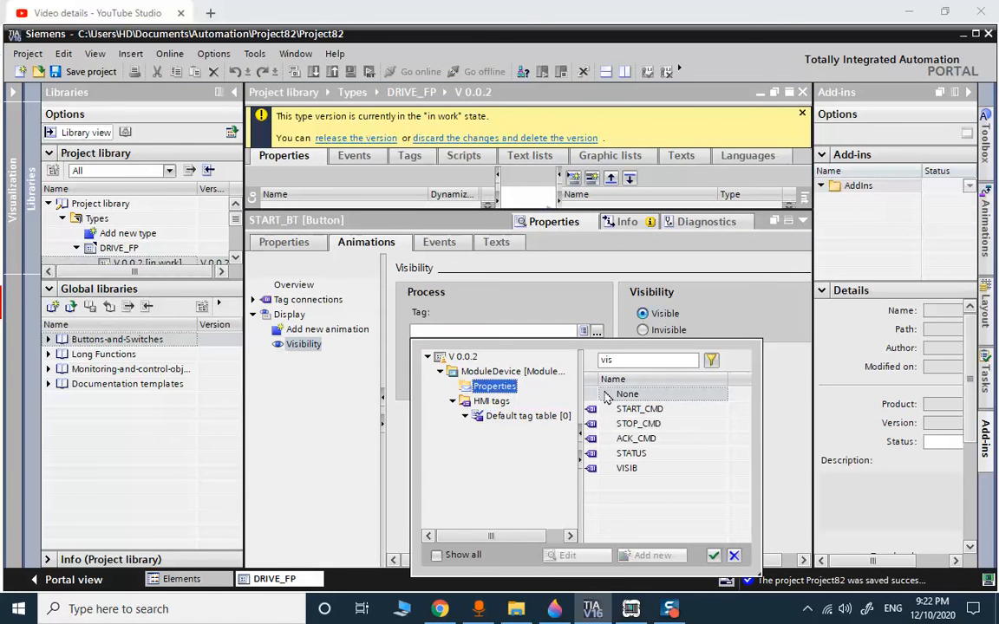
click(629, 469)
double_click(629, 468)
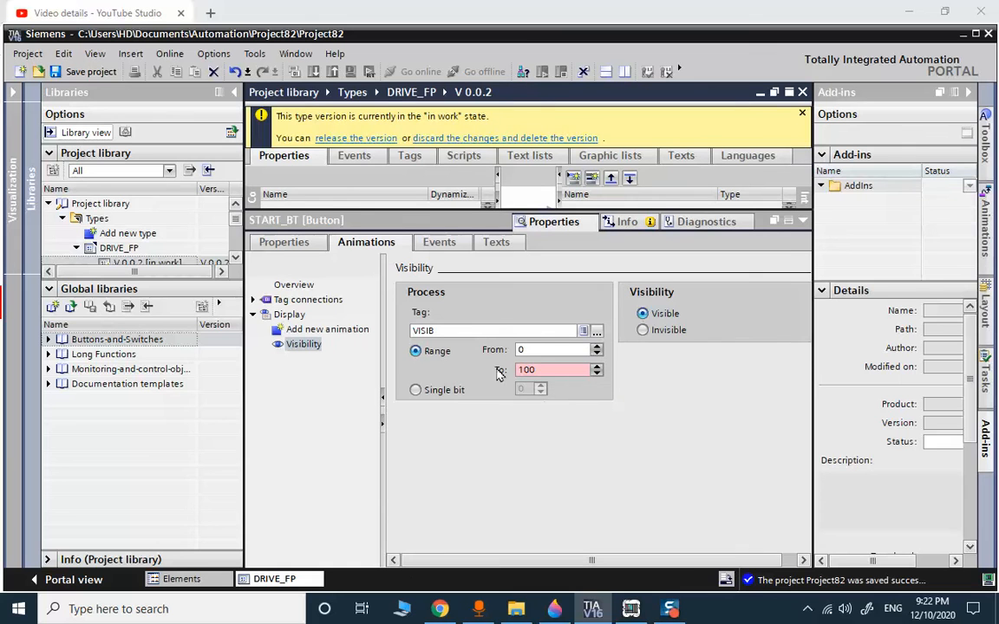
- Set the START button to be visible for the range from 1 to 1 and save the project
double_click(535, 349)
text(1)
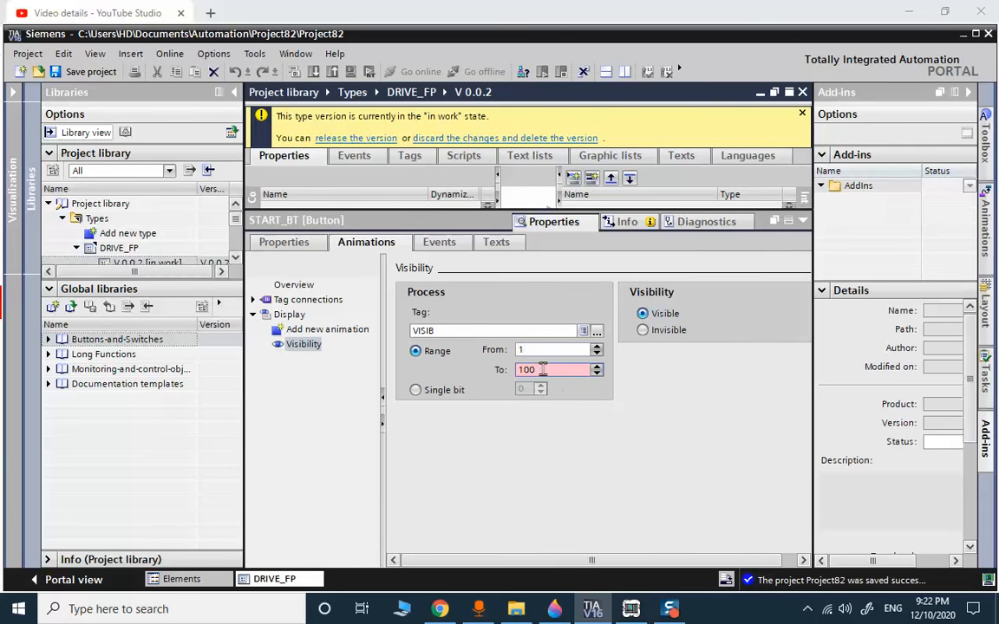
text(1)
drag(548, 370, 492, 374)
text(1)
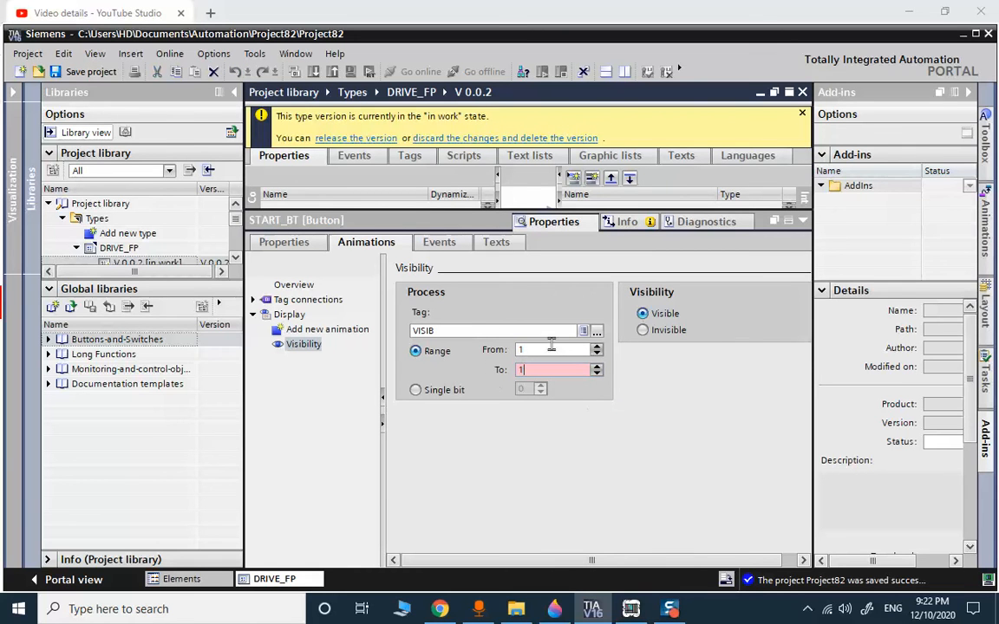
double_click(547, 352)
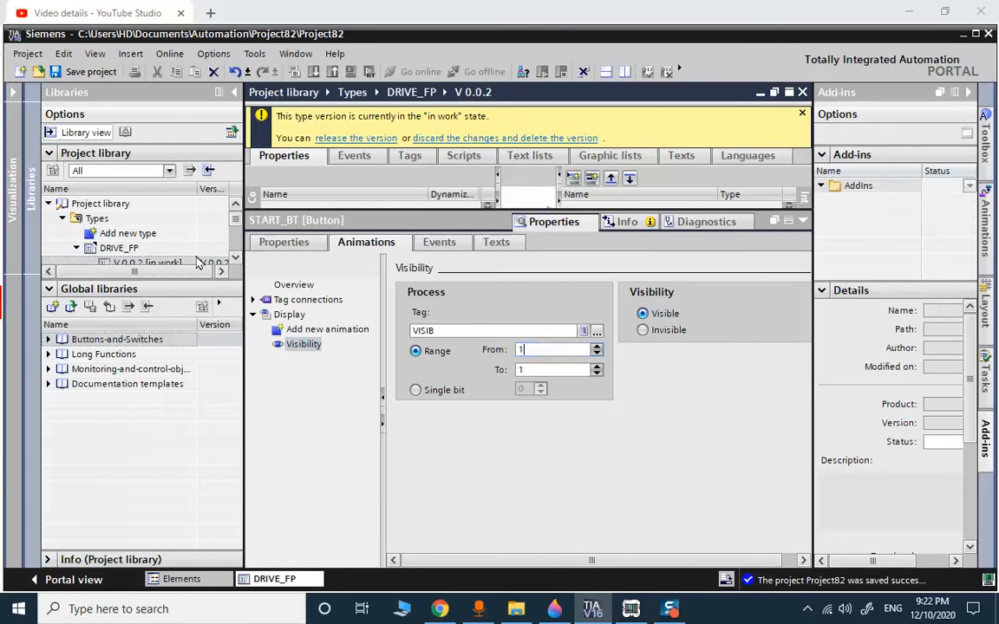
click(74, 71)
click(803, 221)
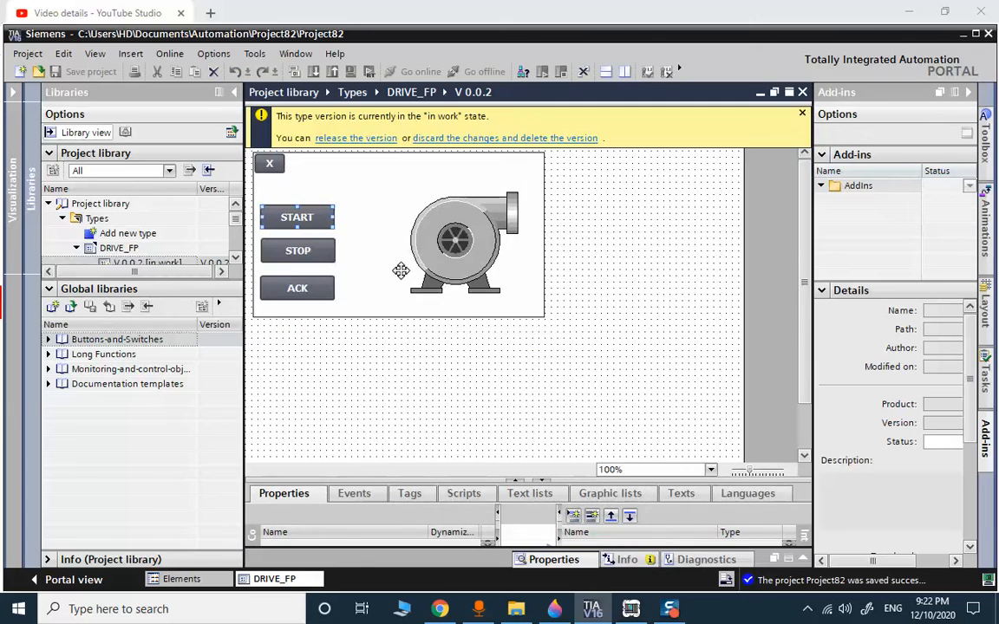
- Add a visibility animation to the STOP button with the VISIB interface property as its tag
right_click(300, 249)
click(339, 457)
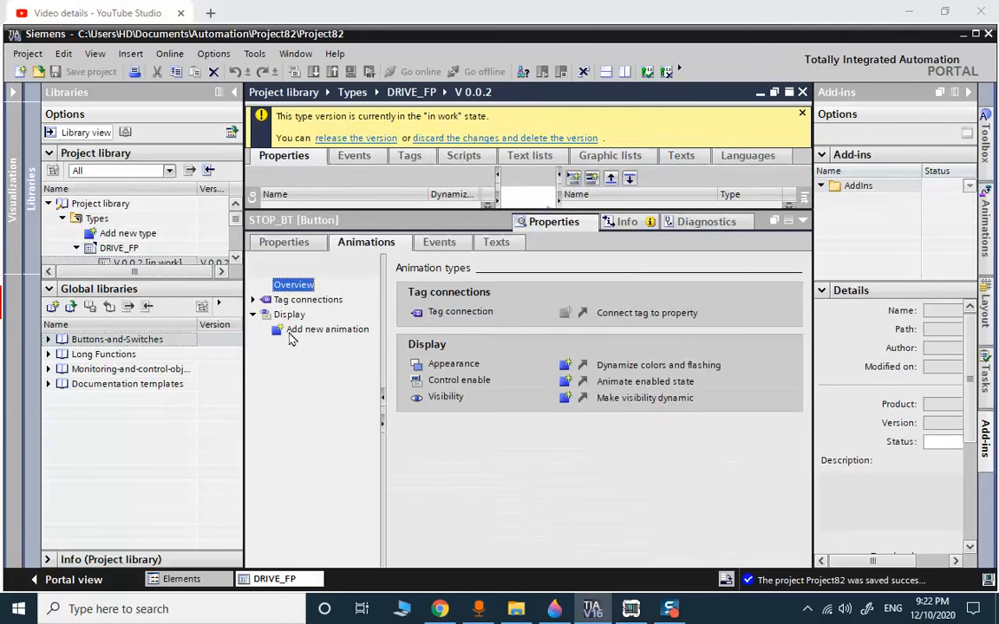
click(564, 398)
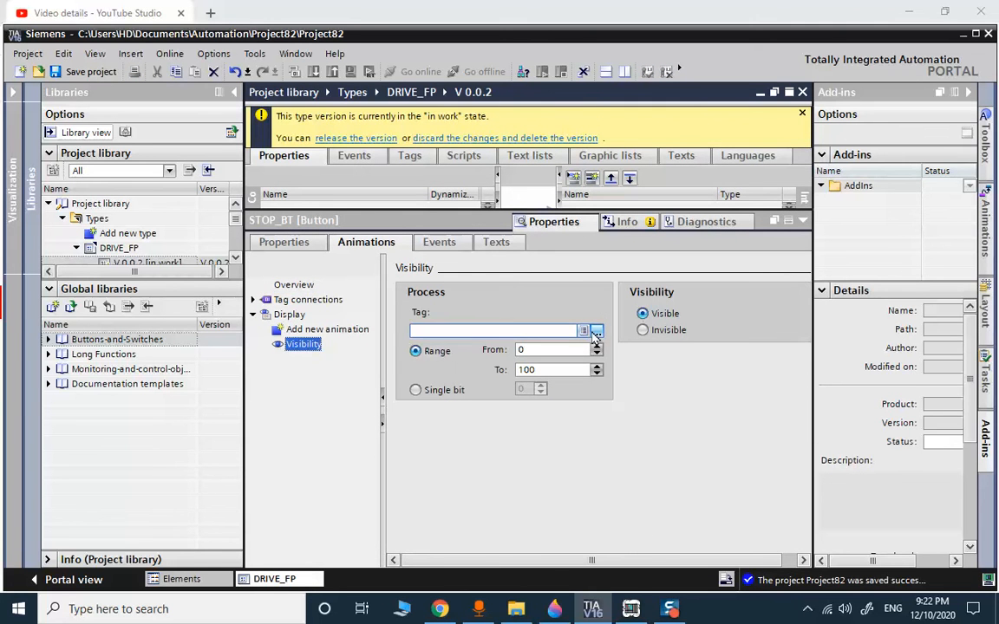
click(596, 333)
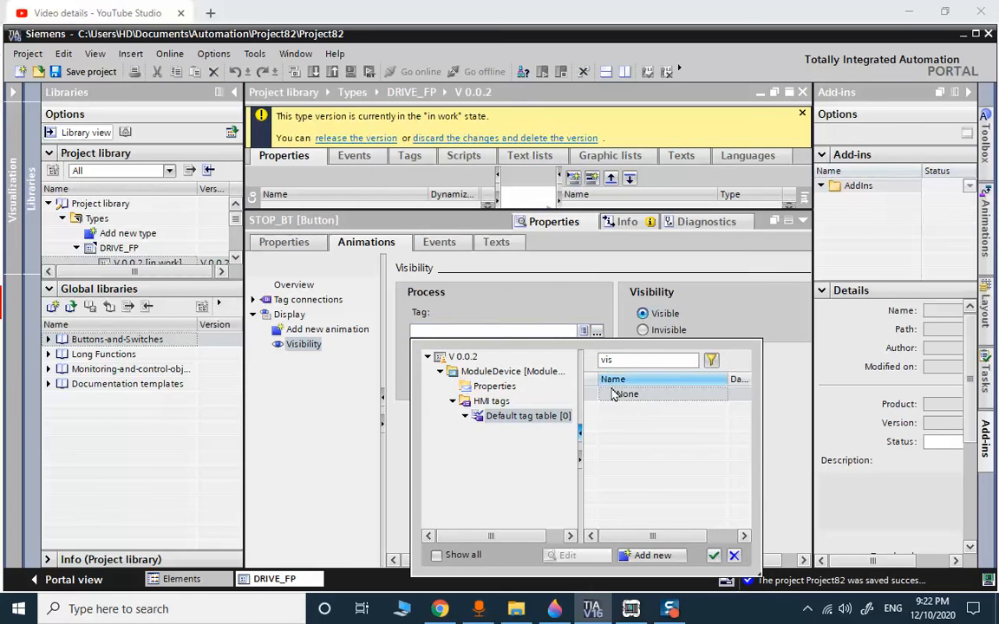
click(495, 386)
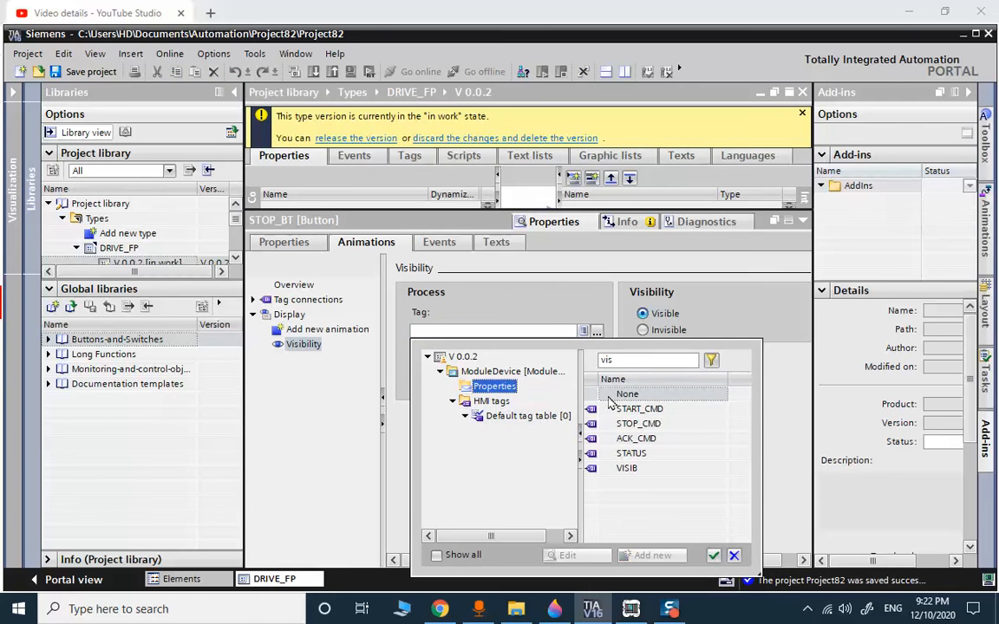
double_click(626, 469)
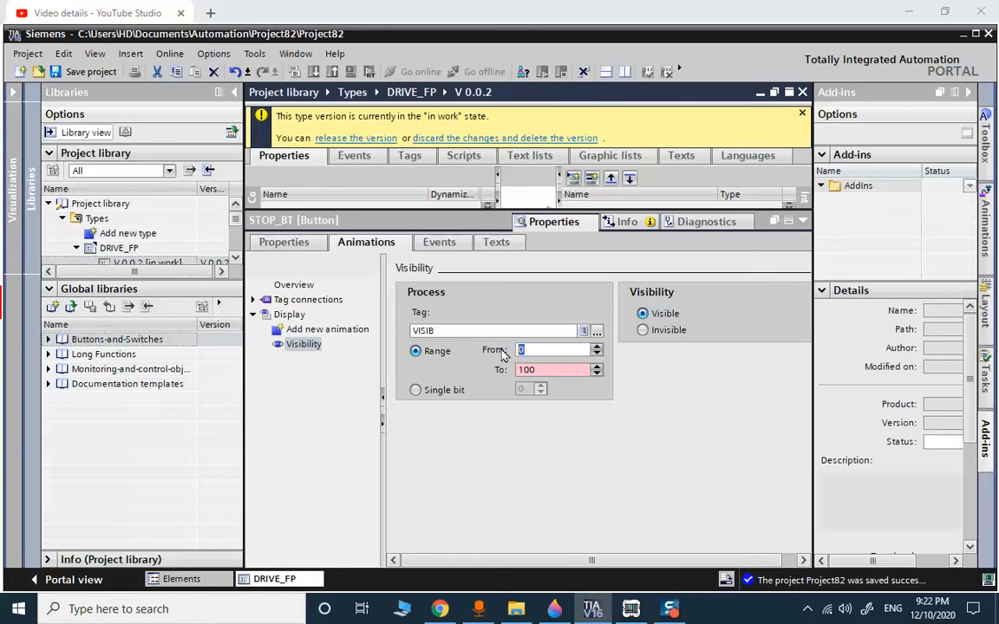
- Set the STOP button's visibility range from 1 to 1 and save the project
text(1)
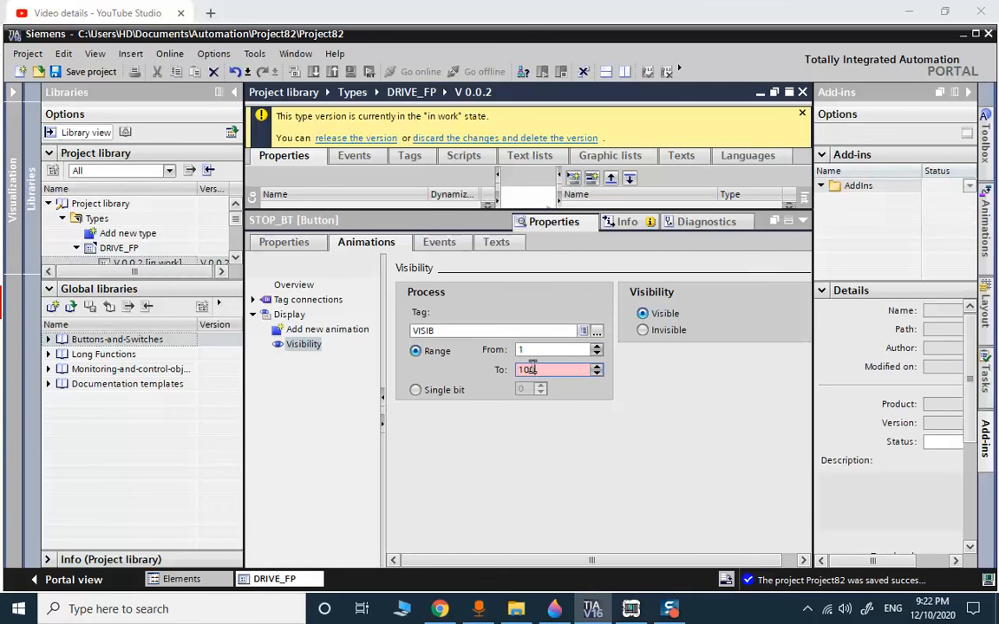
text(1)
click(537, 348)
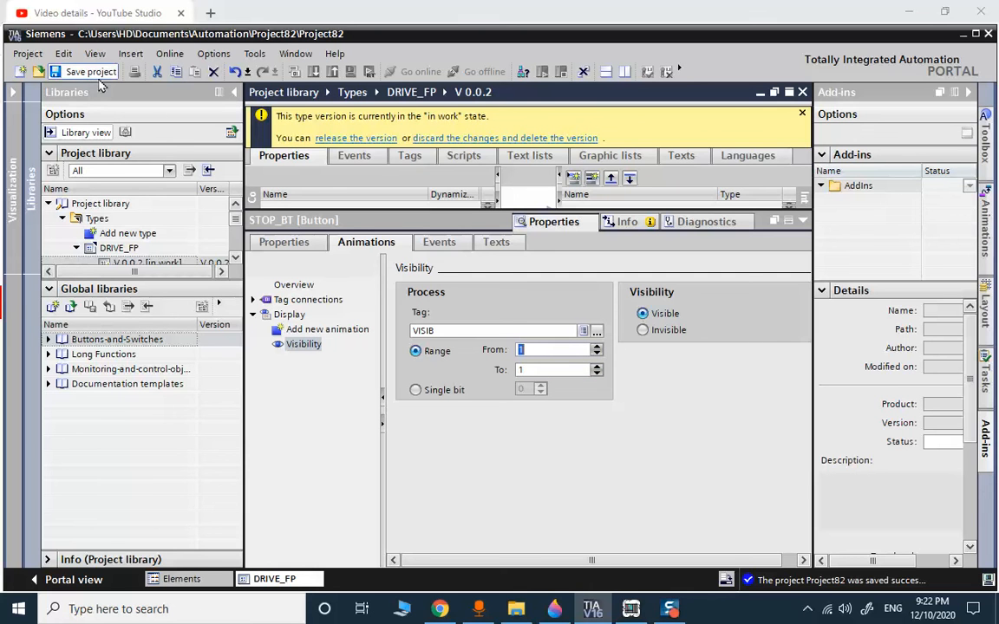
click(802, 221)
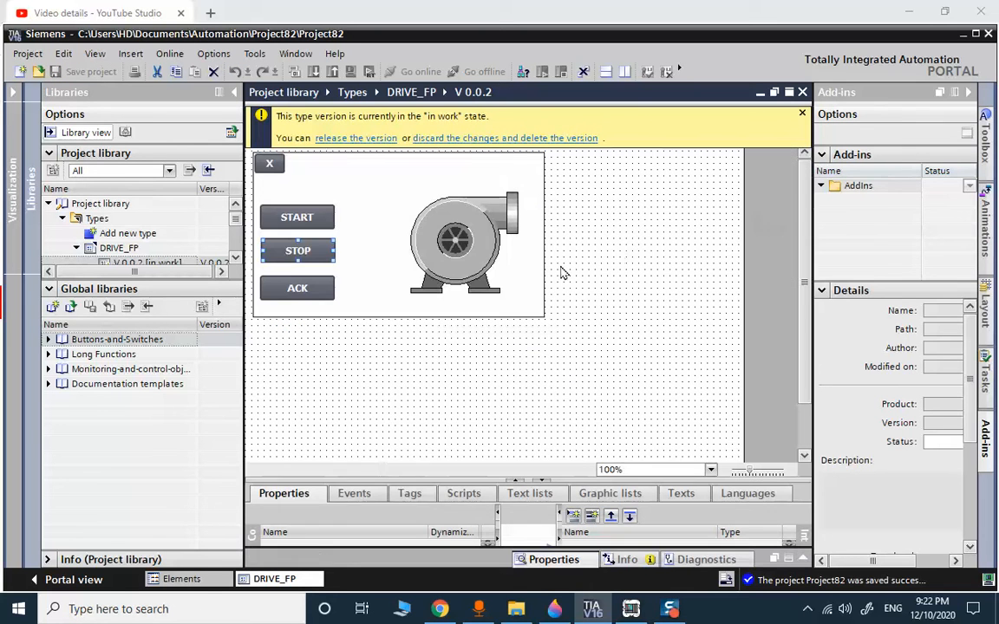
- Add a visibility animation to the ACK button with the VISIB interface property as its tag
click(314, 292)
right_click(314, 292)
click(352, 504)
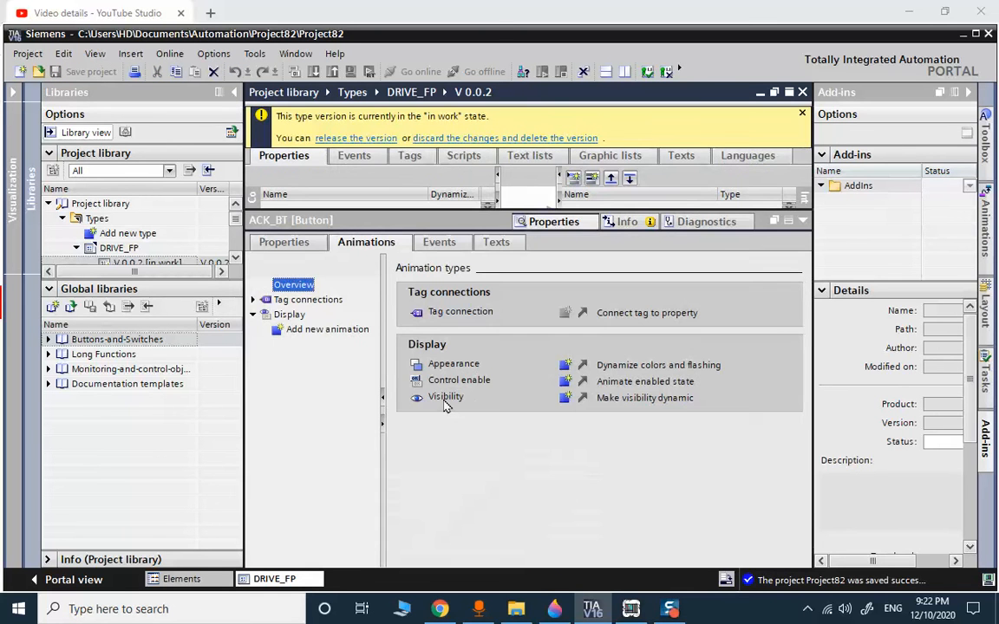
click(566, 400)
click(596, 330)
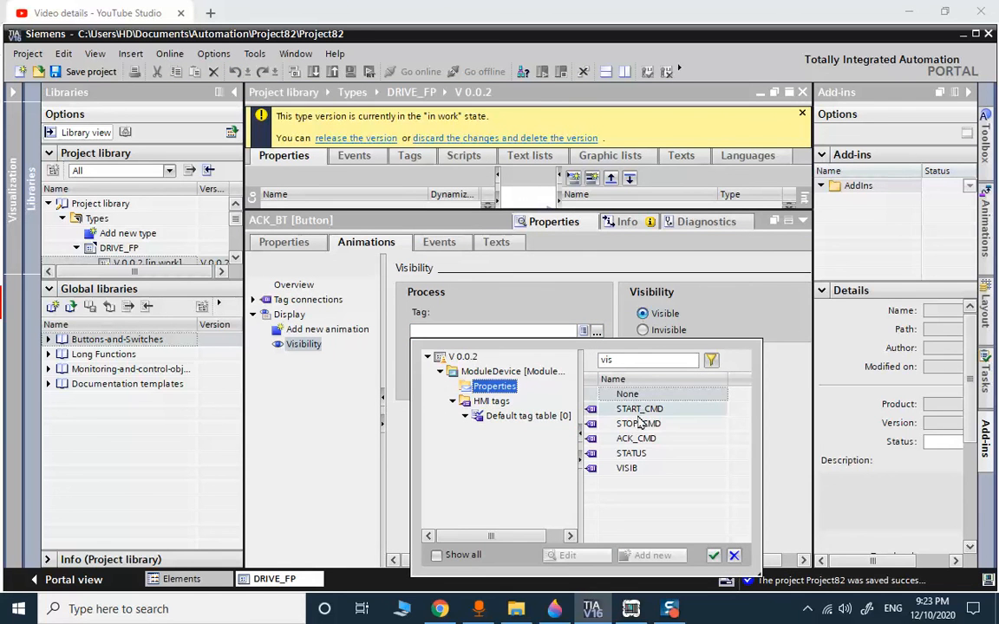
click(632, 468)
double_click(632, 468)
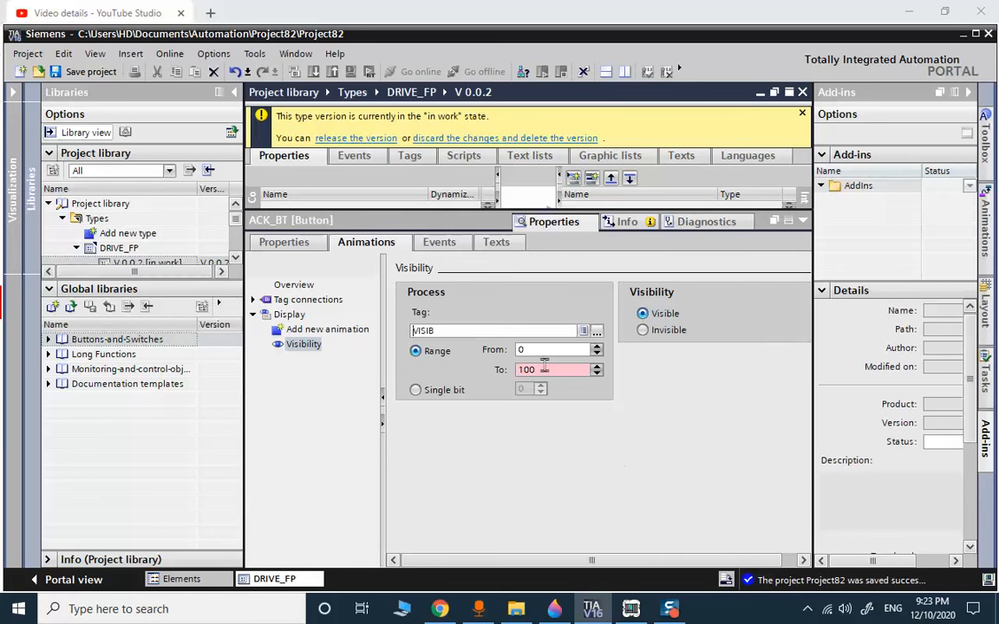
- Set the ACK button's visibility range from 1 to 1
drag(538, 352, 518, 370)
text(111)
double_click(539, 350)
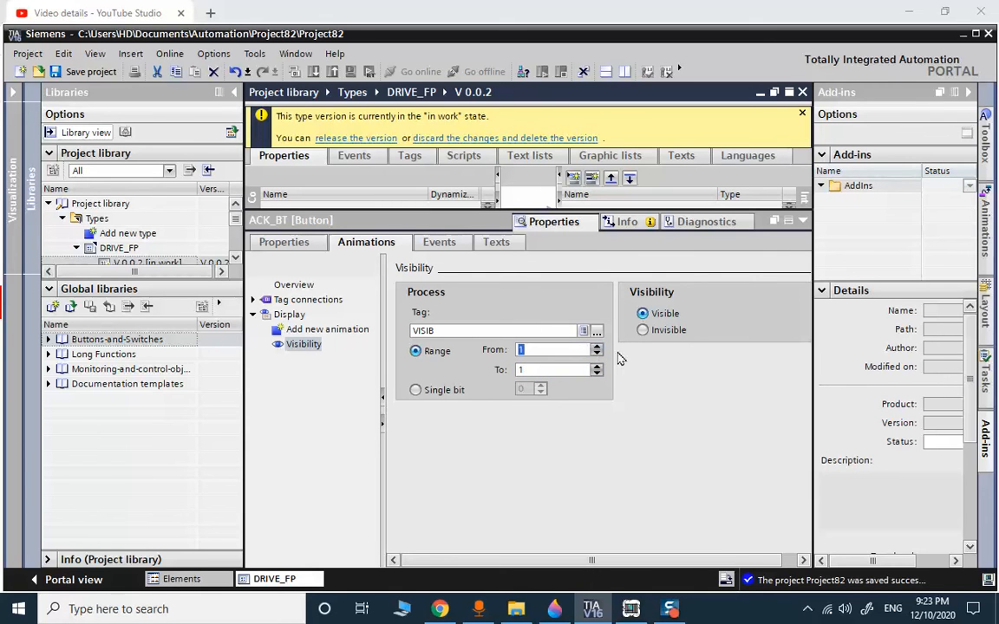
click(803, 223)
- Add a visibility animation to the faceplate's background rectangle with the VISIB interface property as its tag
right_click(380, 260)
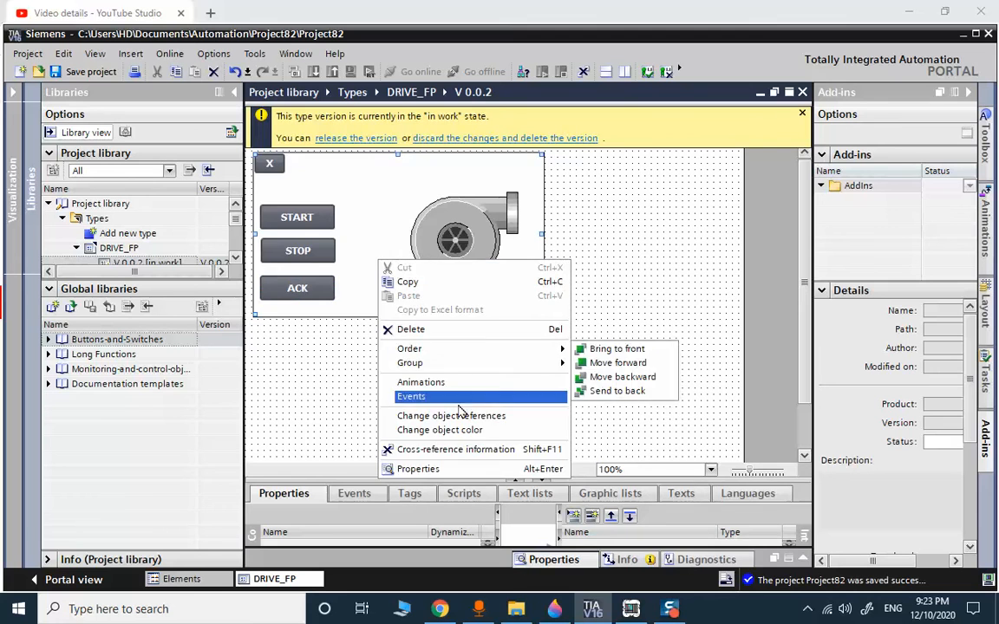
click(454, 470)
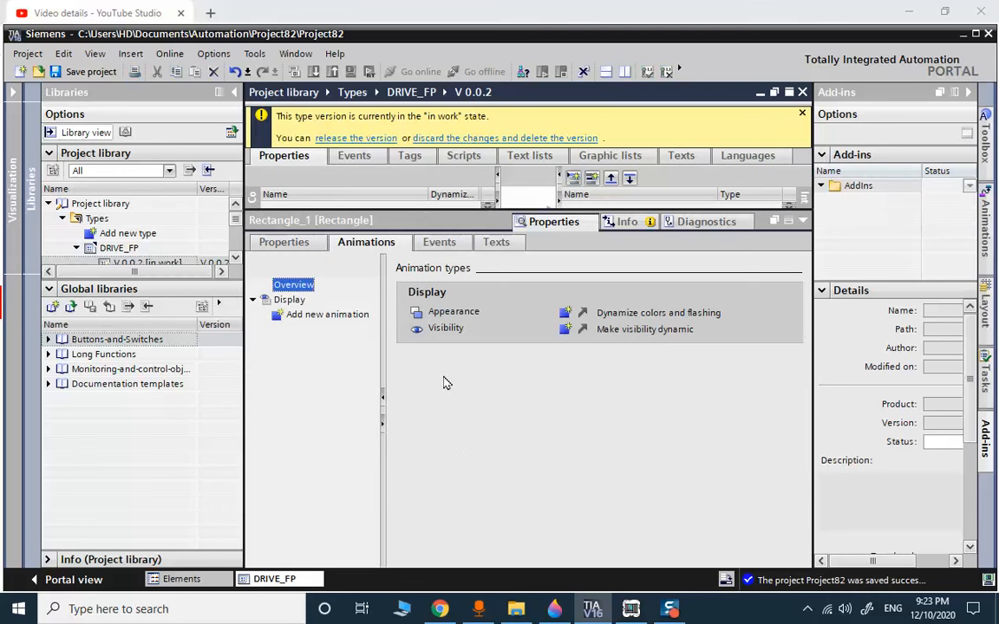
click(573, 332)
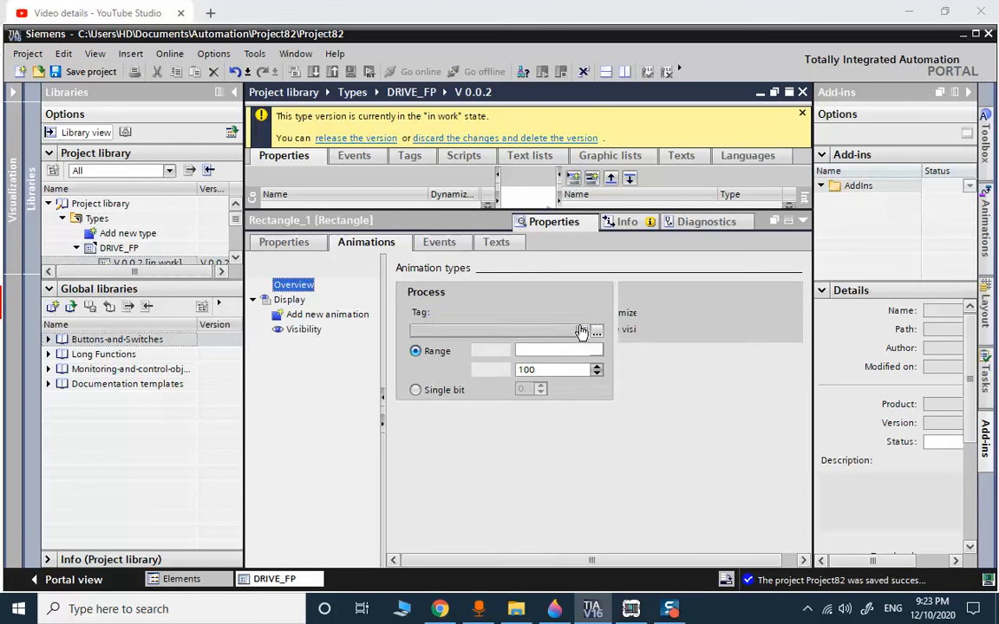
click(598, 332)
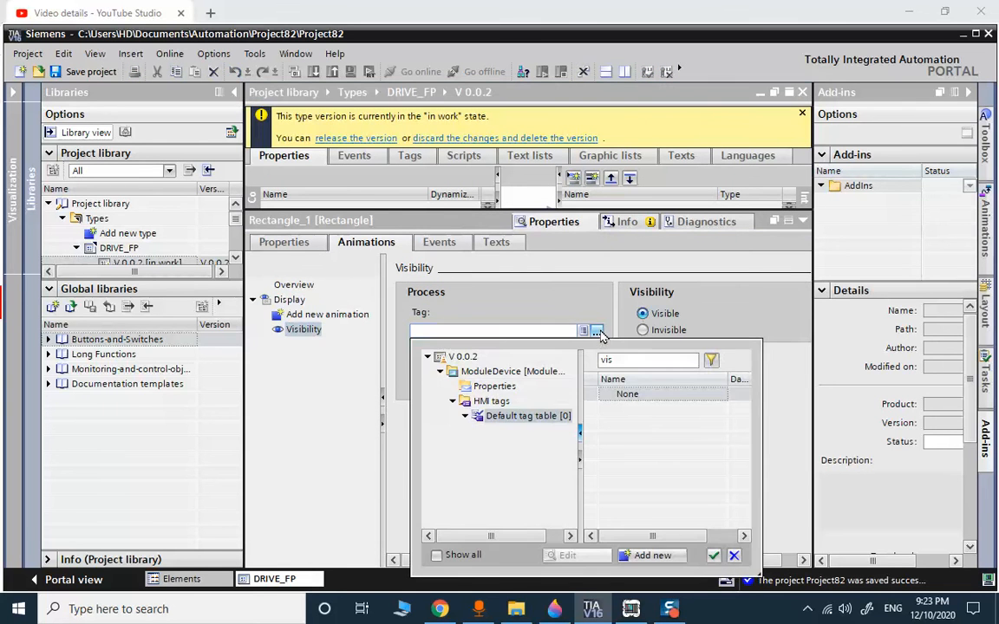
click(493, 386)
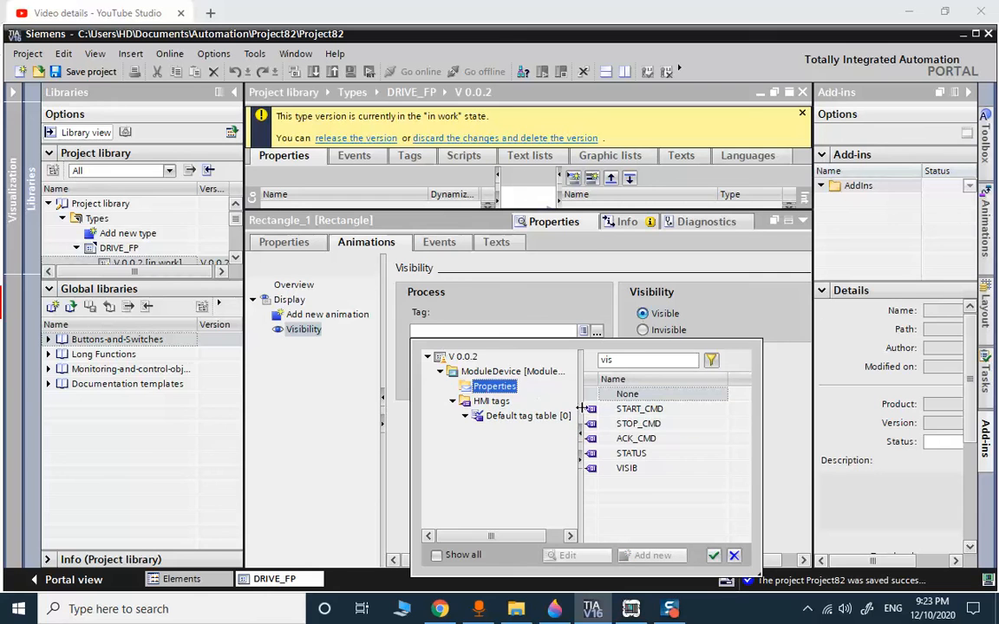
double_click(626, 468)
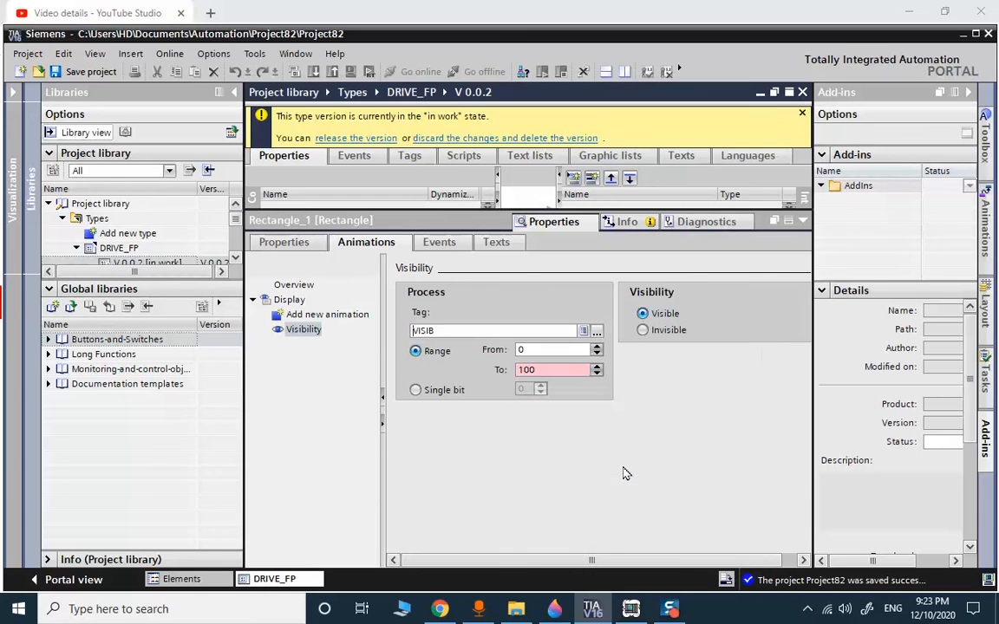
- Set the upper limit of the background rectangle's visibility range to 1 and save the project
double_click(538, 370)
text(1)
double_click(568, 350)
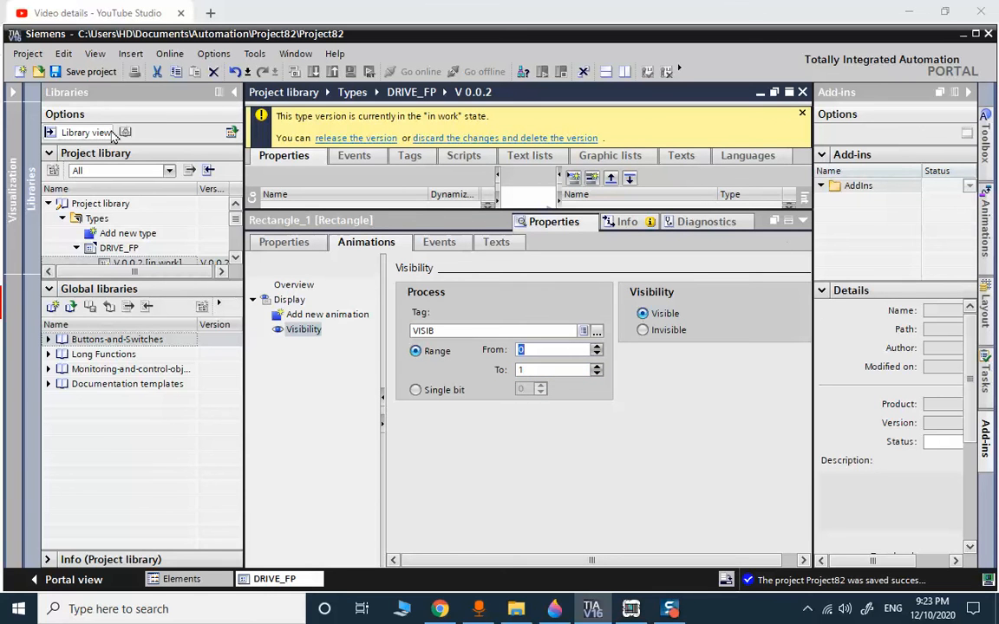
click(803, 224)
- Add a visibility animation to the X close button with the VISIB interface property as its tag
right_click(265, 162)
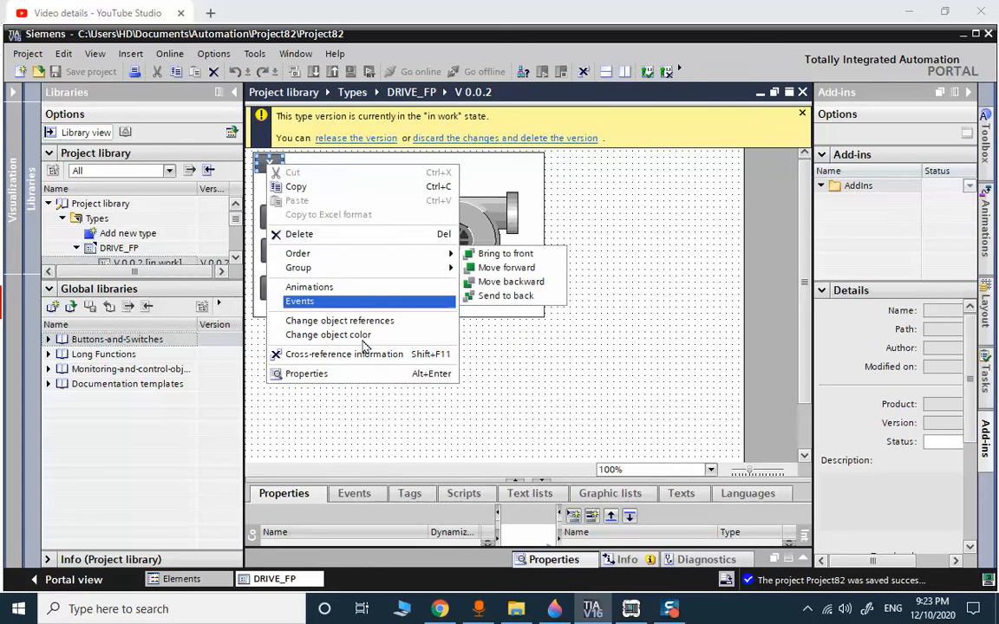
click(351, 373)
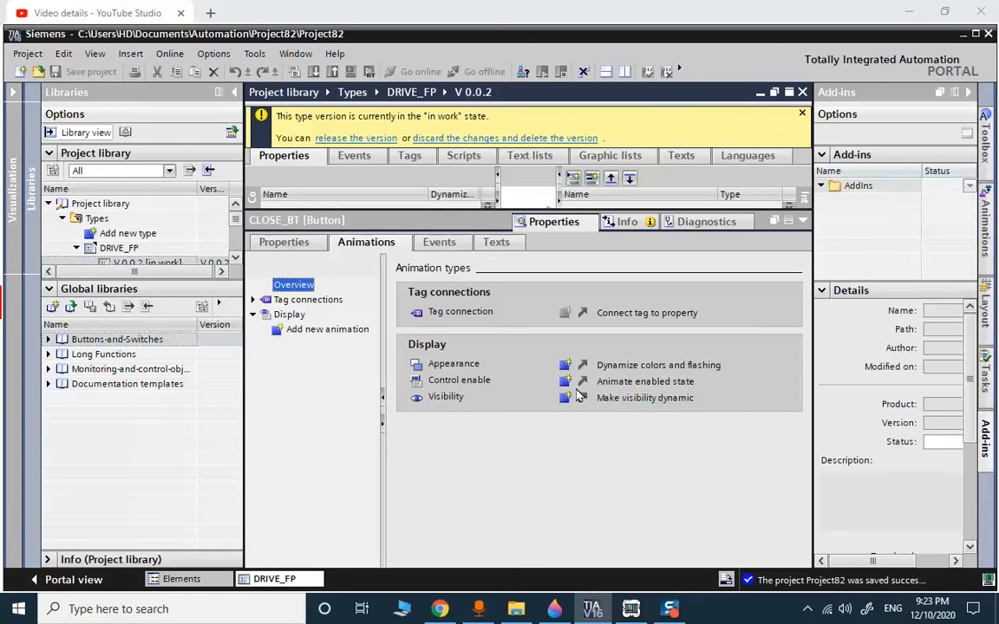
click(583, 398)
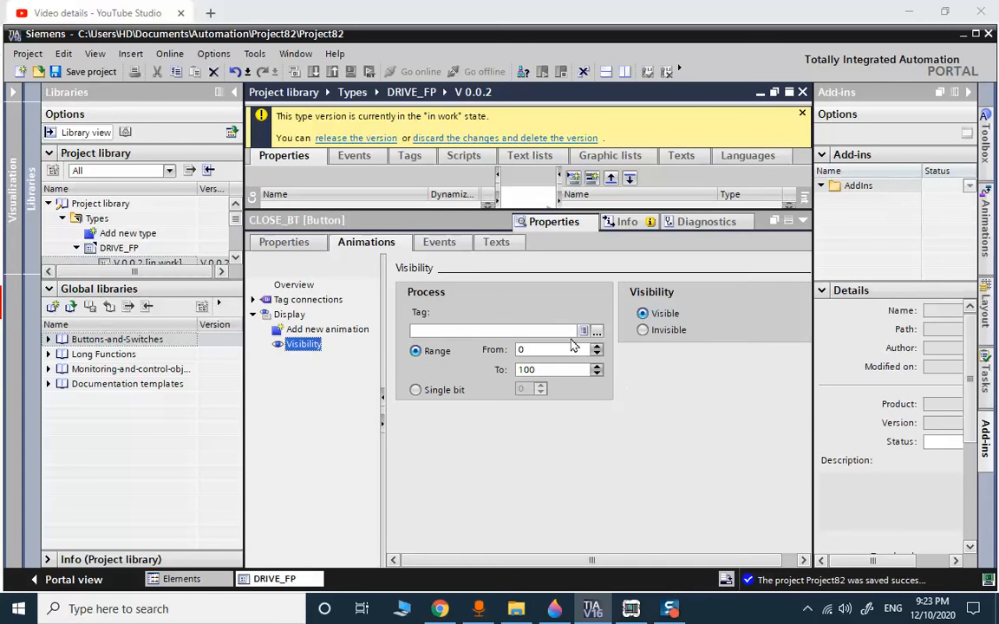
click(597, 331)
click(495, 385)
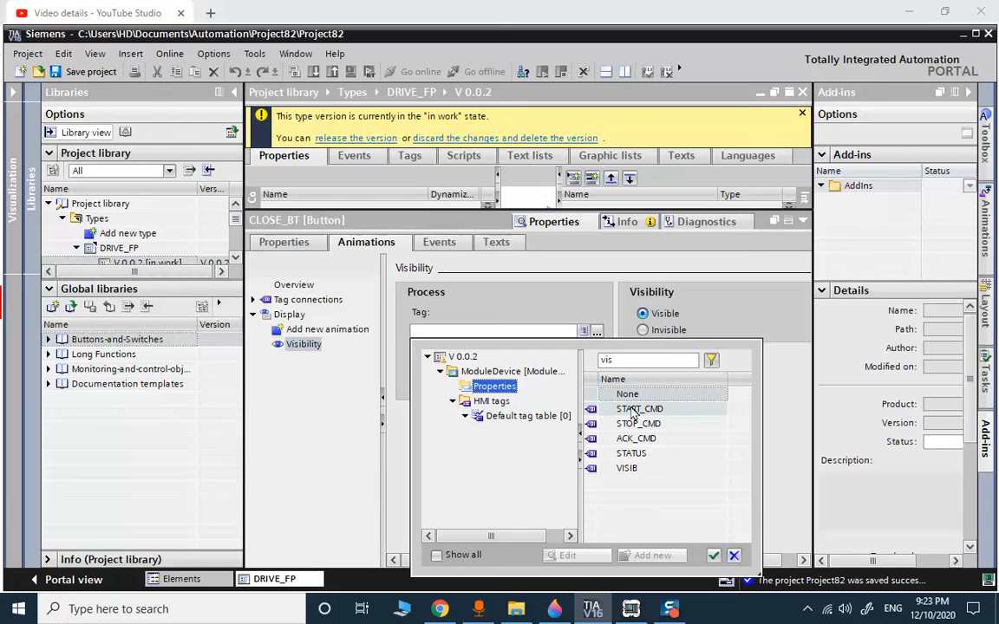
double_click(628, 468)
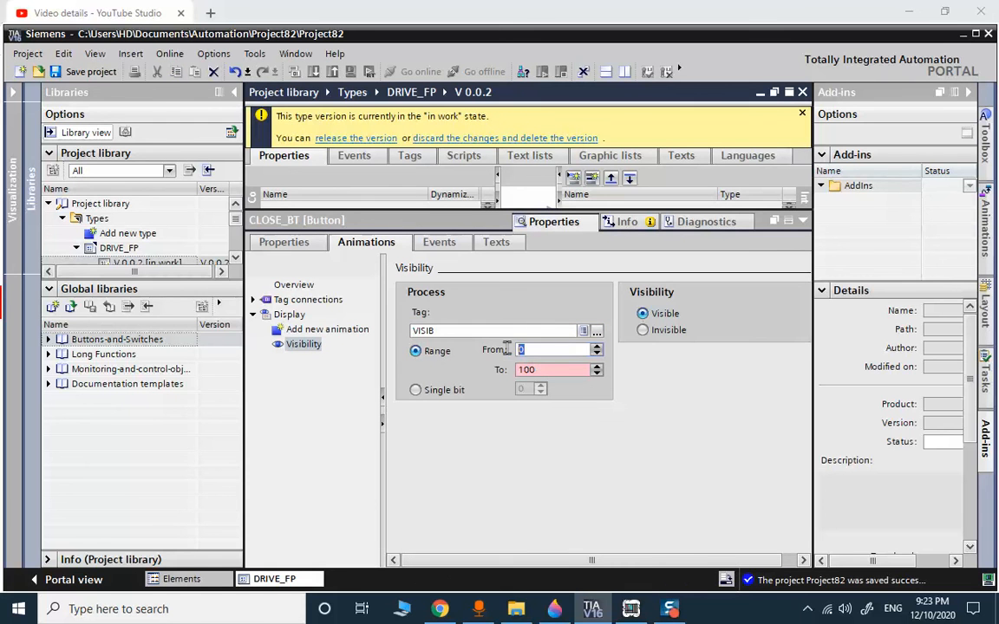
- Set the X close button's visibility range from 1 to 1
text(1)
key(Tab)
text(1)
click(801, 221)
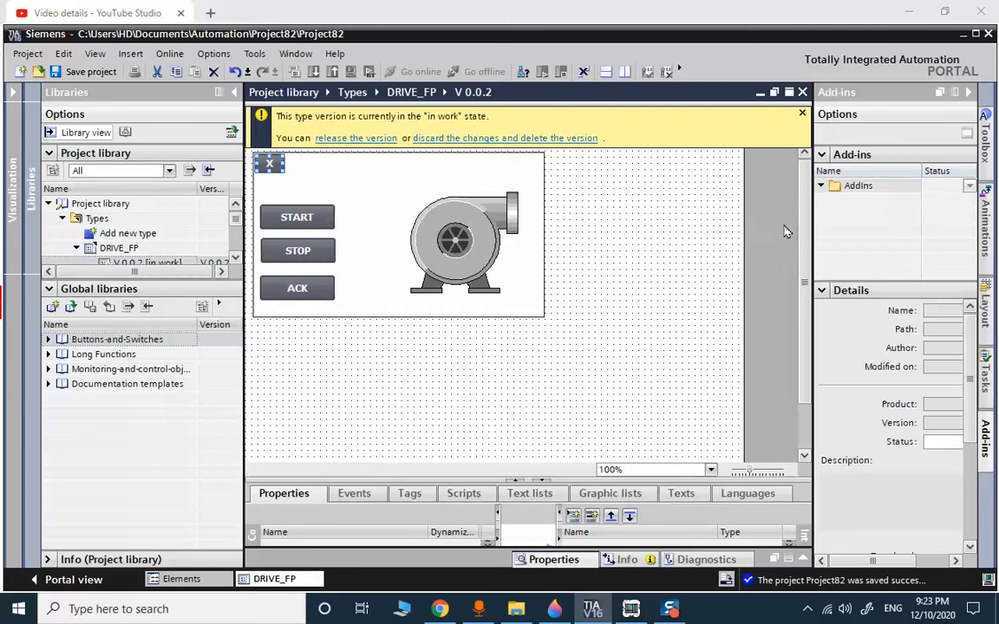
- Add a visibility animation to the pump symbol with the VISIB interface property as its tag
right_click(456, 236)
click(496, 358)
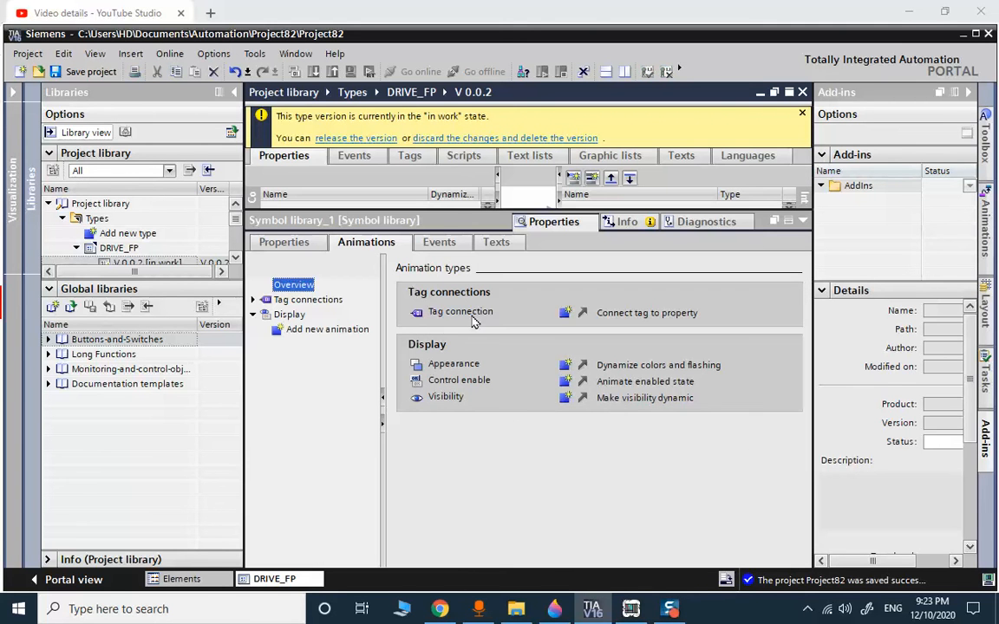
click(565, 399)
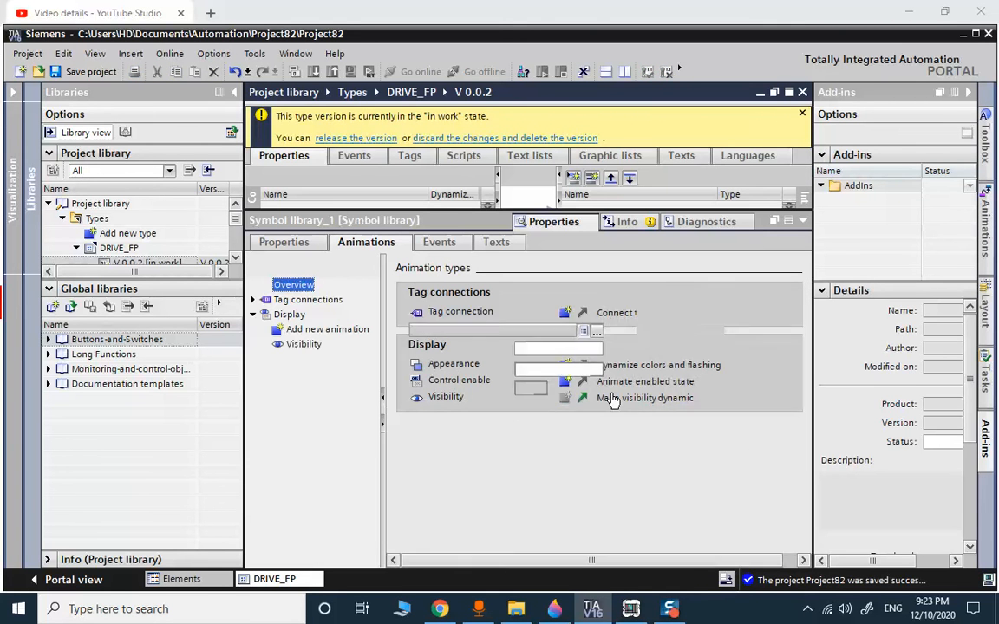
click(596, 330)
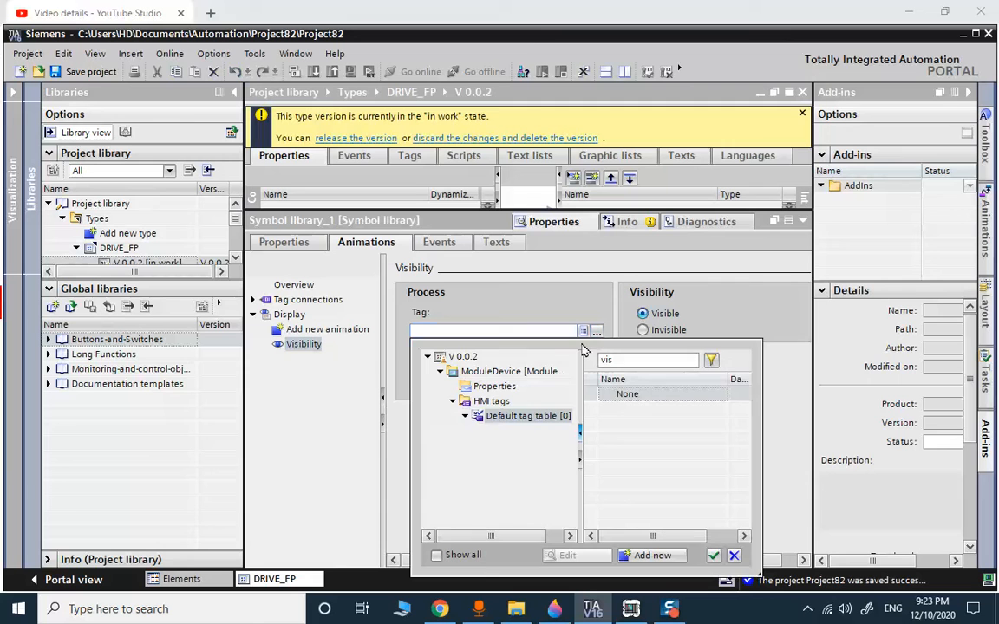
click(492, 390)
double_click(626, 465)
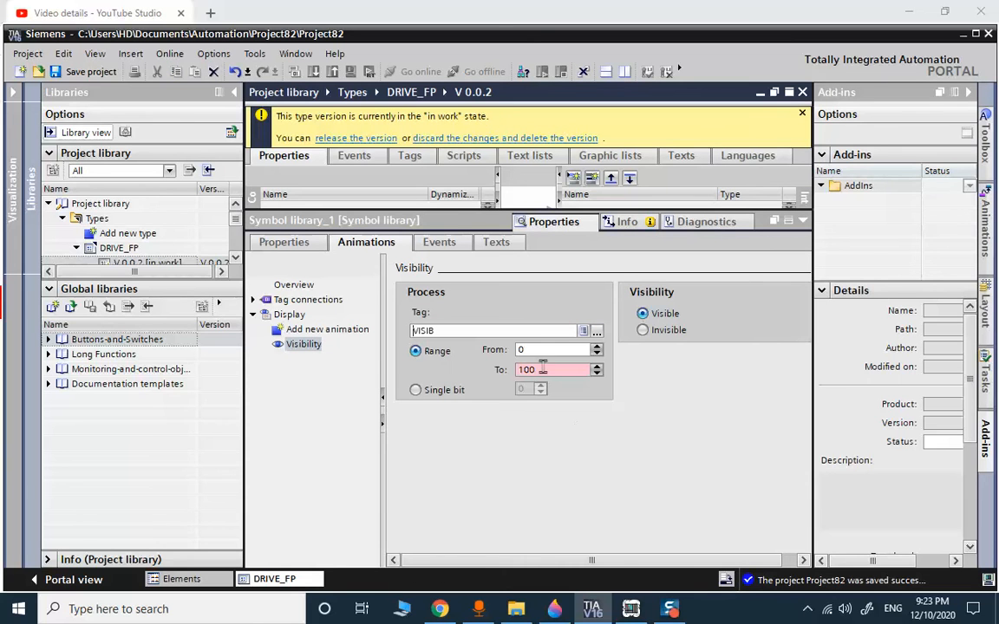
- Set the pump symbol's visibility range from 1 to 1 and save the project
mouse_move(534, 351)
mouse_down()
mouse_move(491, 361)
mouse_move(525, 370)
mouse_up()
text(11)
double_click(582, 349)
click(788, 223)
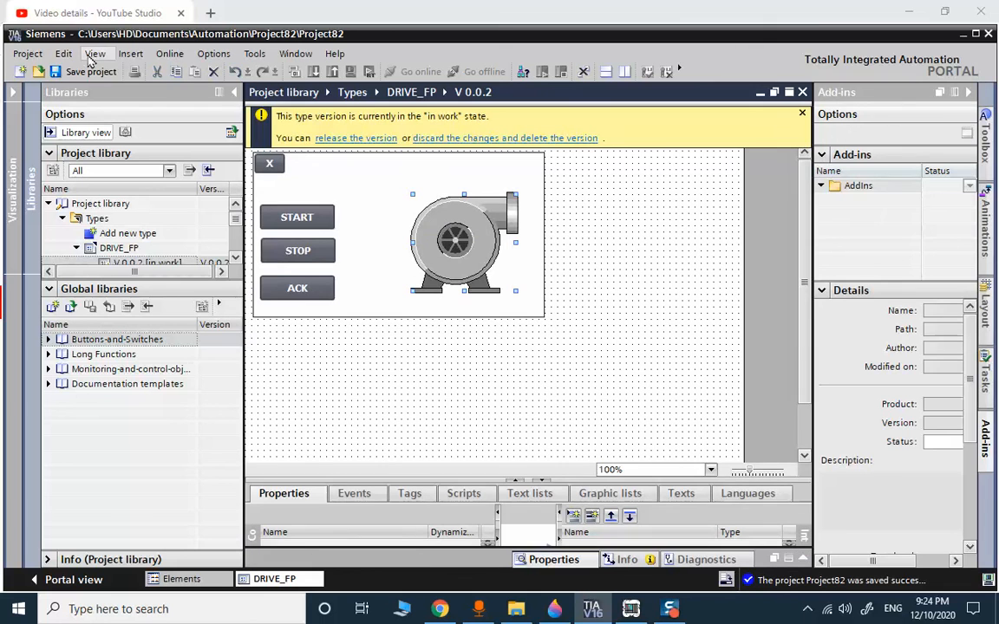
click(602, 237)
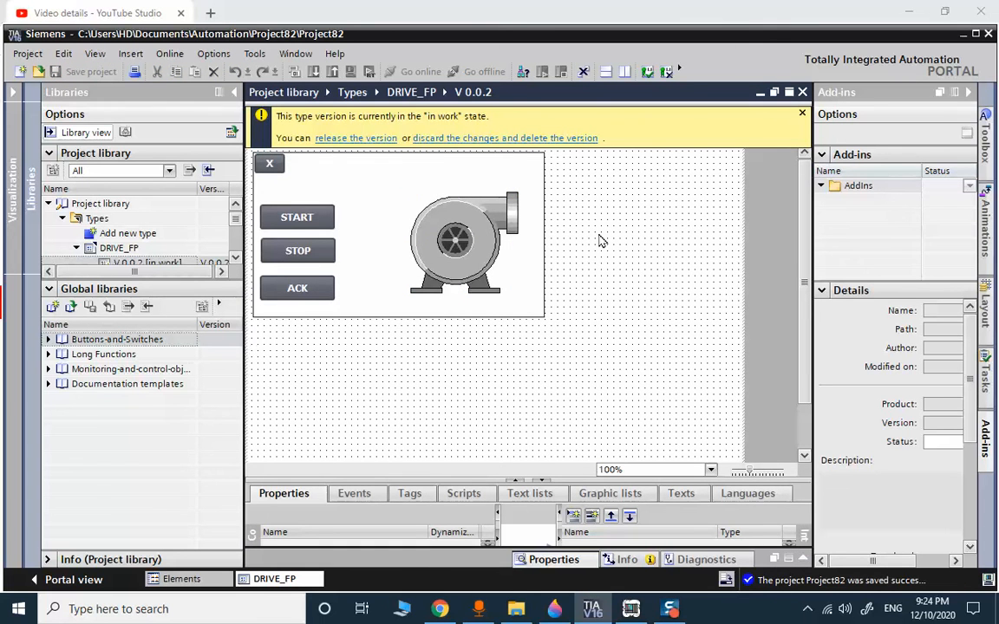
- Add a ResetBit function to the Press event of the X close button
click(277, 167)
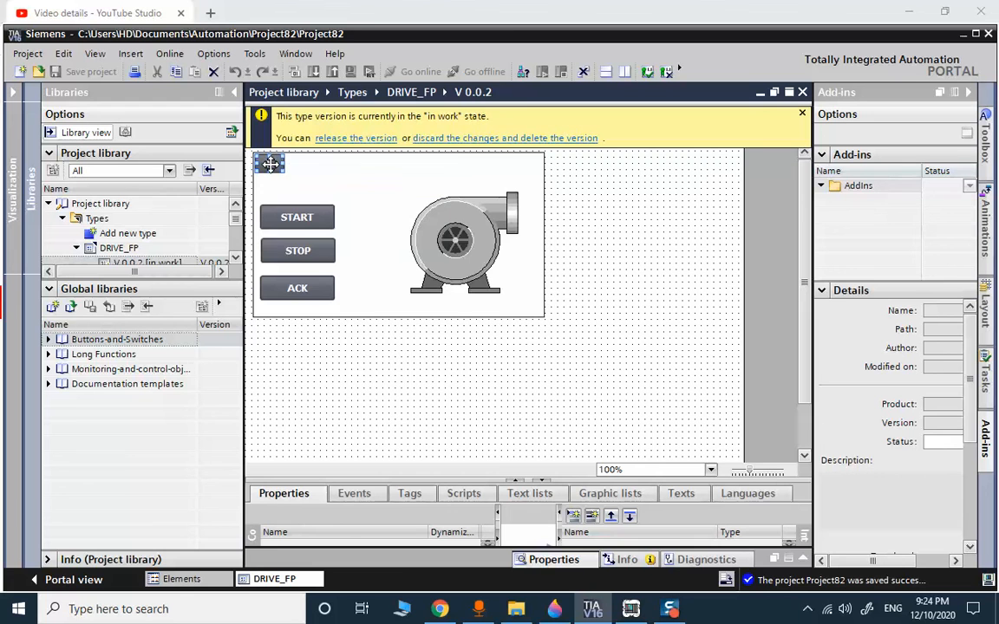
right_click(270, 165)
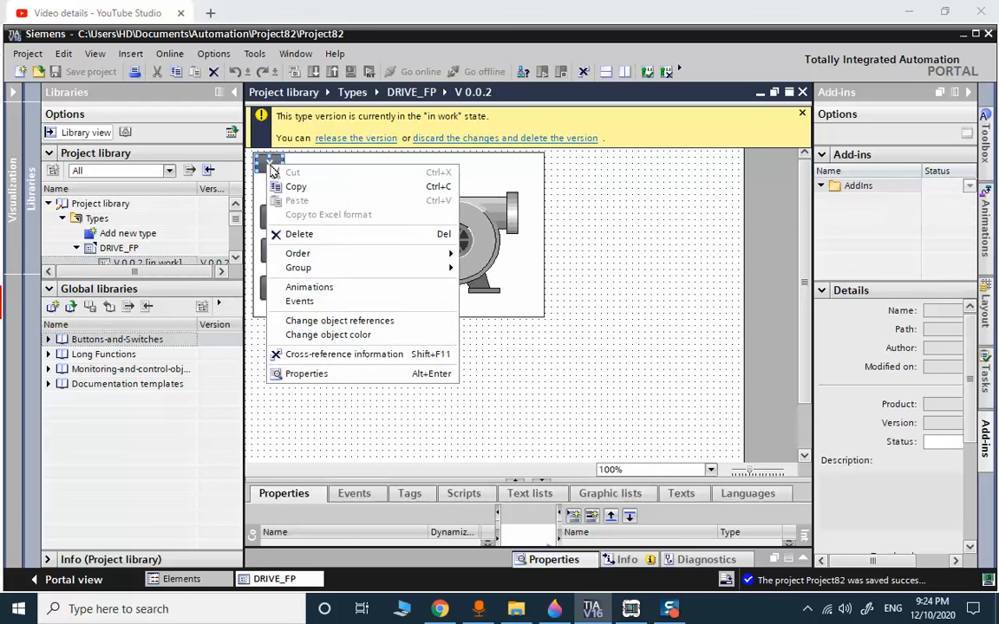
click(348, 374)
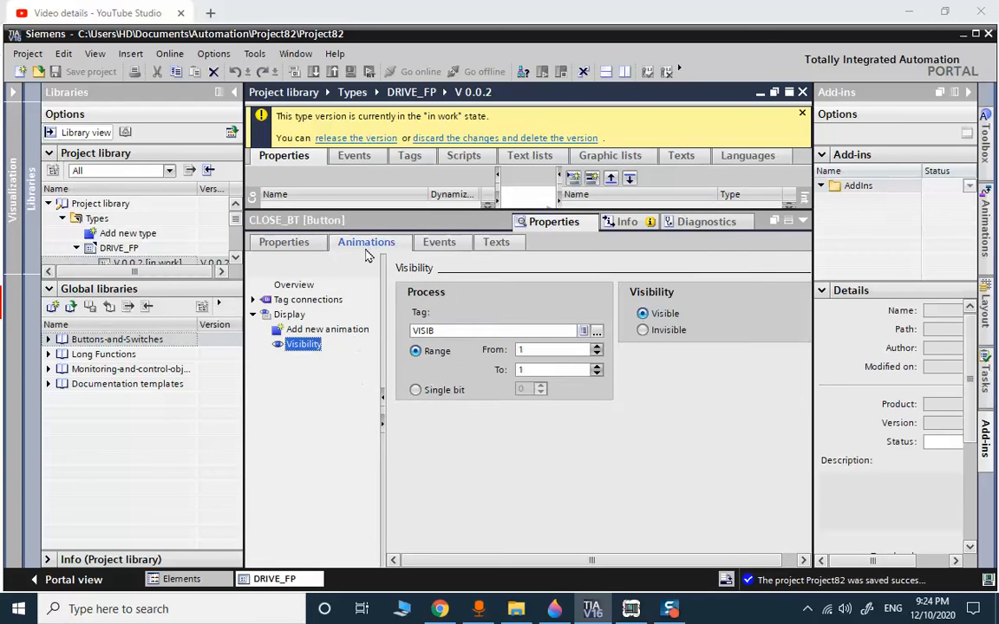
click(427, 246)
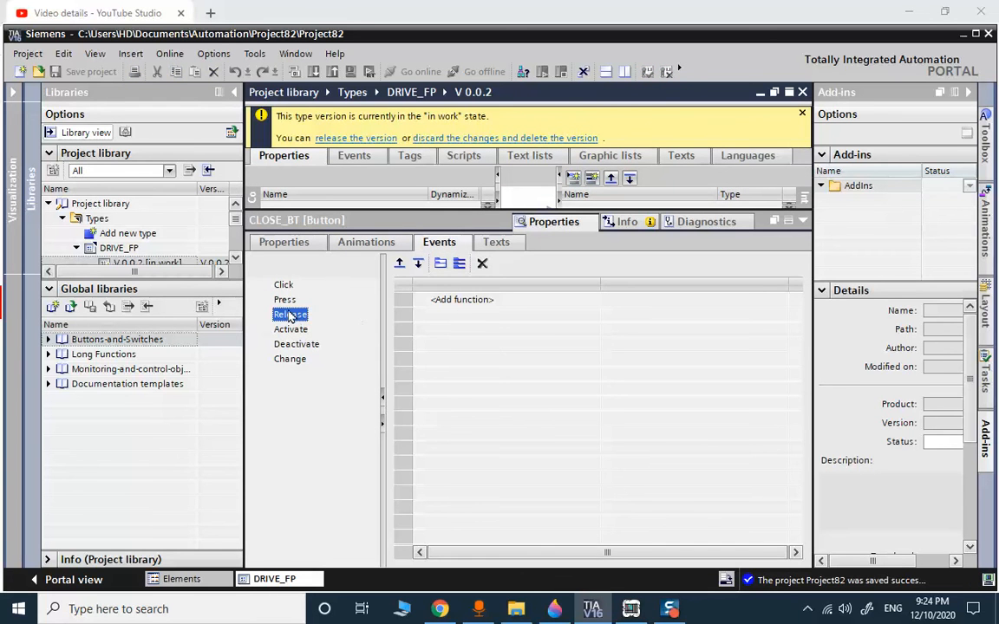
click(290, 301)
click(460, 301)
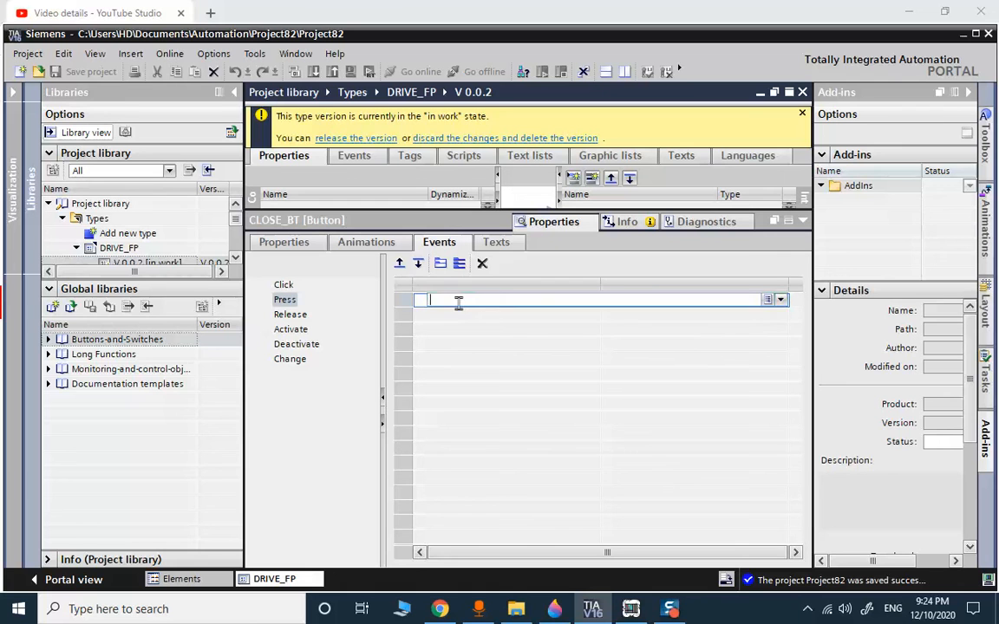
text(RES)
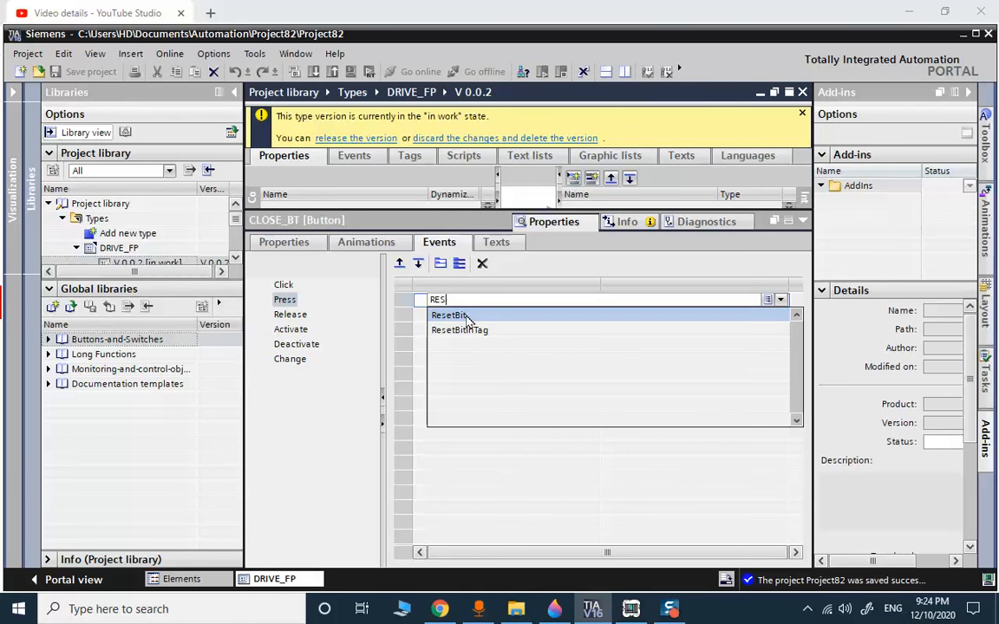
click(465, 316)
- Assign the VISIB interface property as the ResetBit function's tag and save the project
click(707, 322)
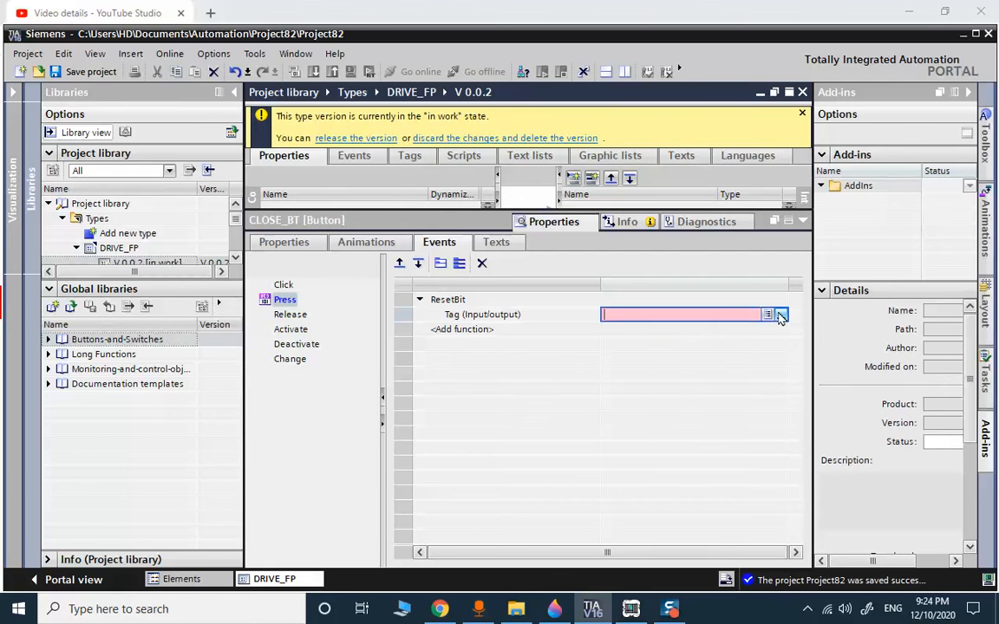
click(781, 315)
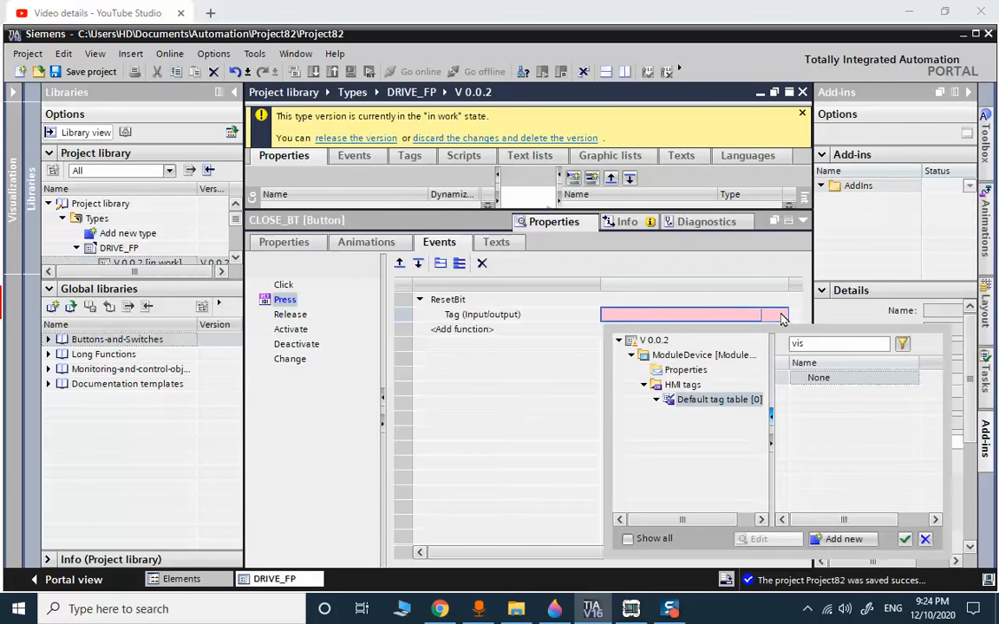
click(685, 370)
click(819, 451)
double_click(824, 457)
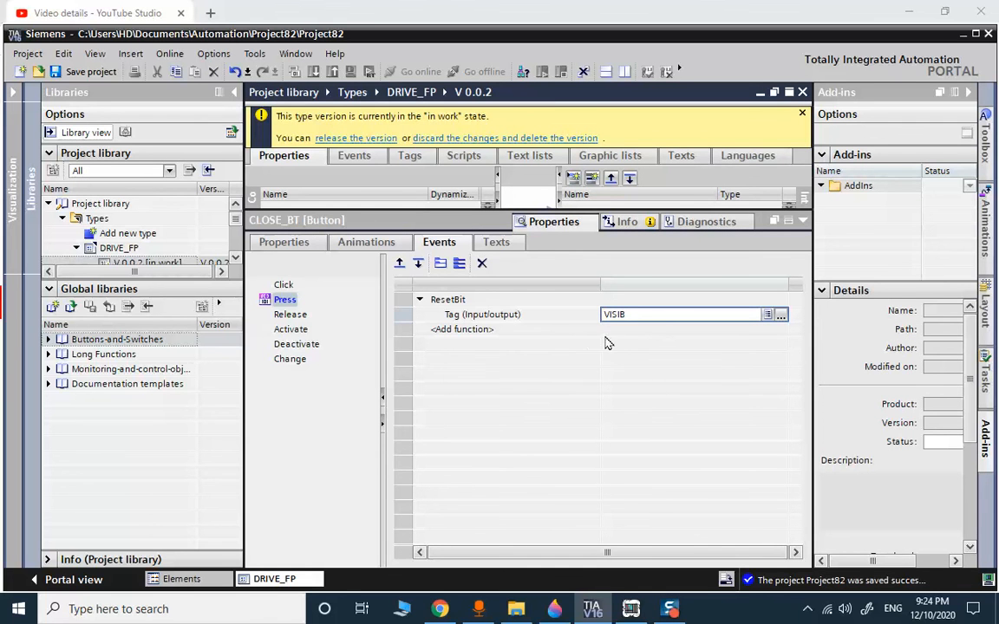
click(802, 222)
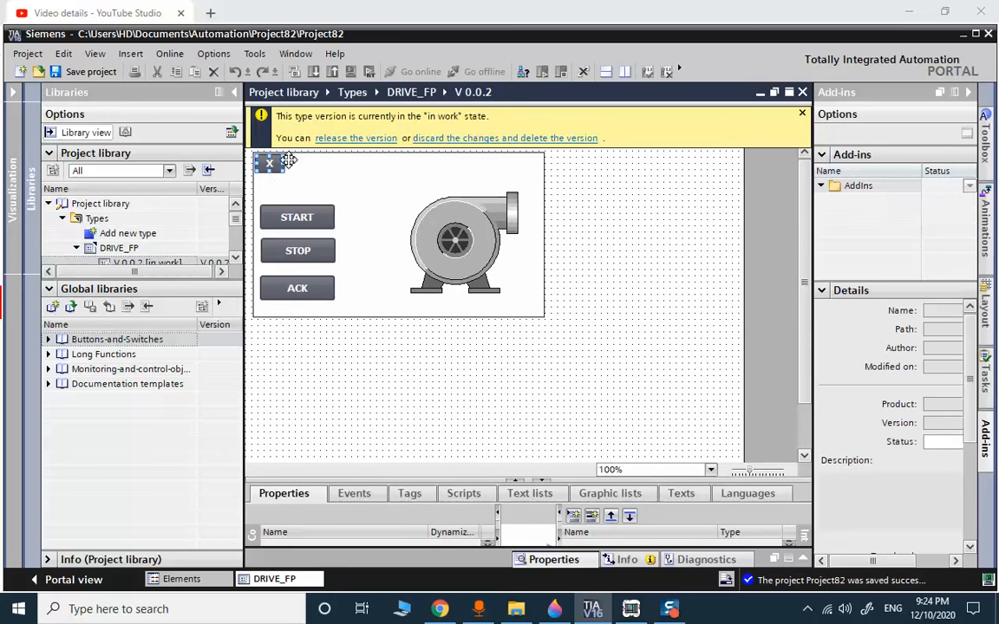
click(78, 71)
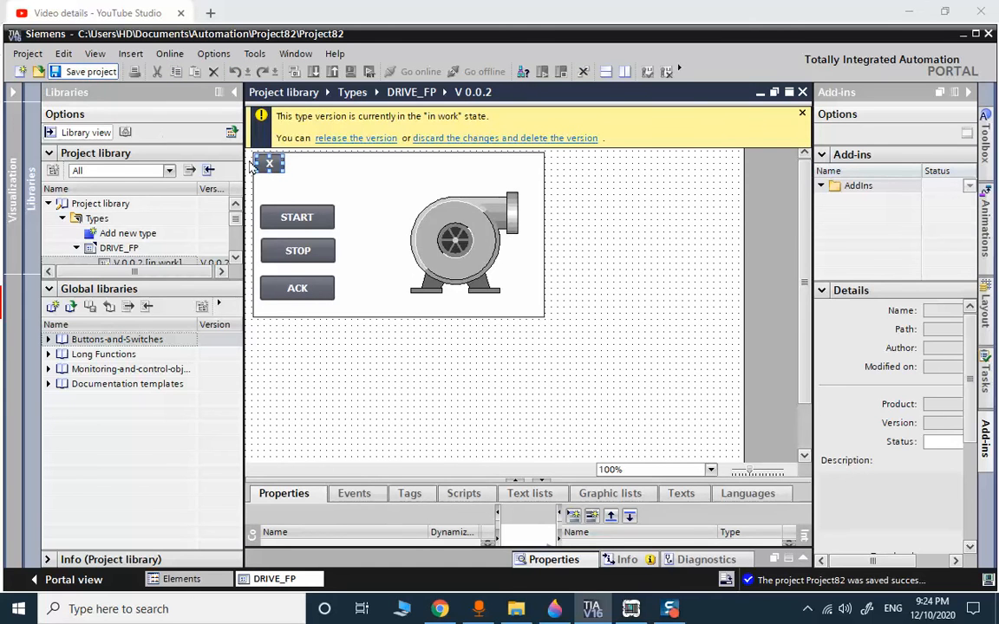
- Change the pump symbol's fill style to Shaded in its appearance properties
click(305, 167)
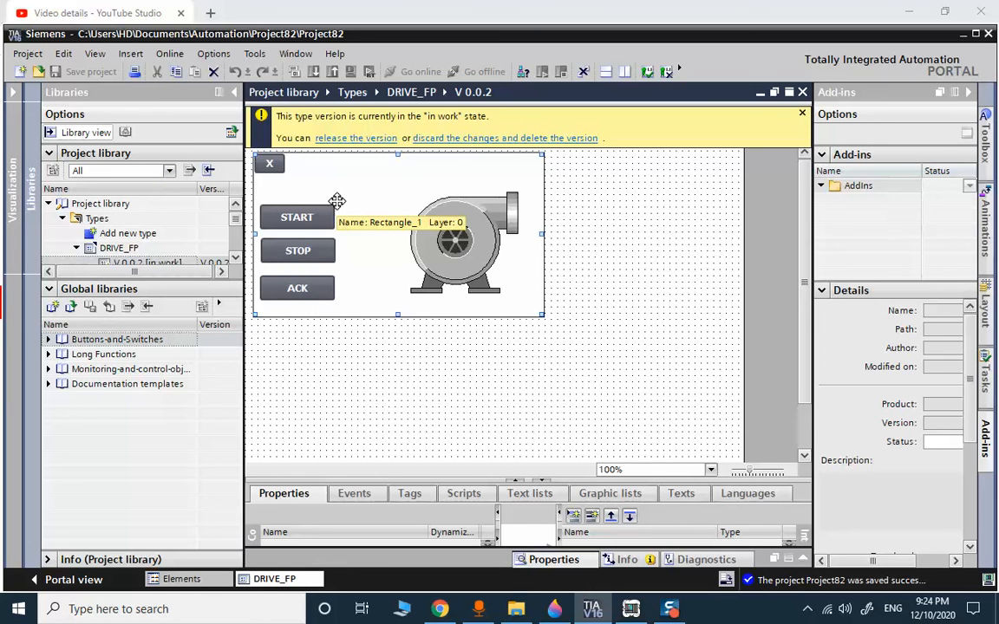
click(475, 229)
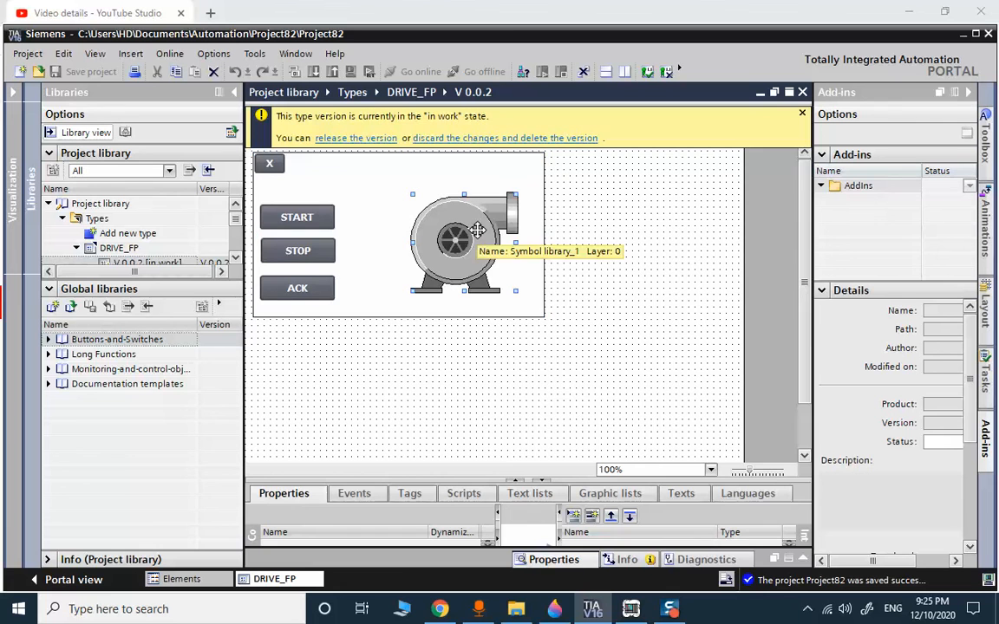
right_click(477, 229)
click(499, 418)
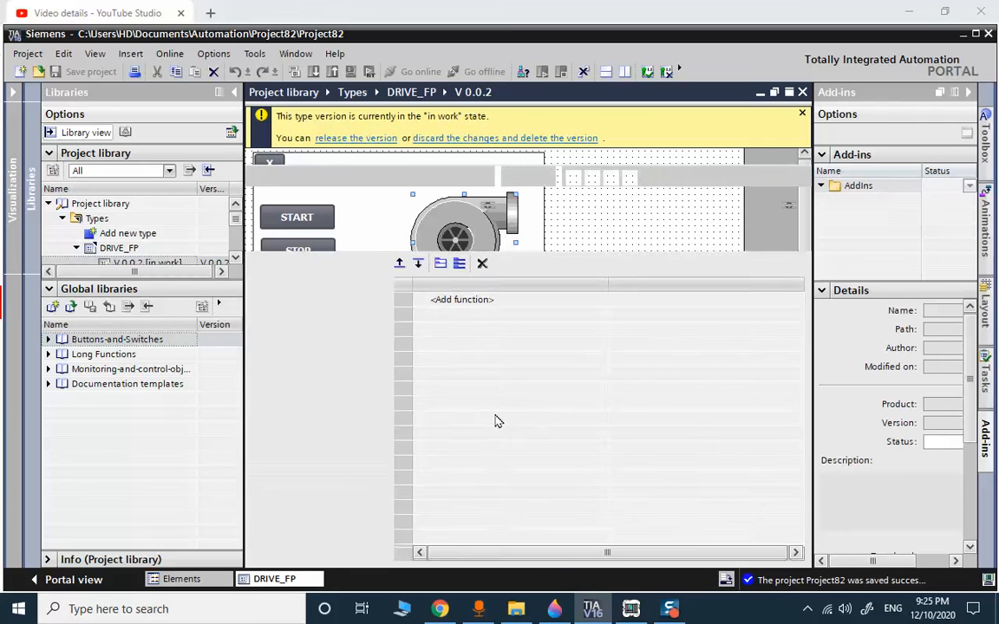
click(285, 240)
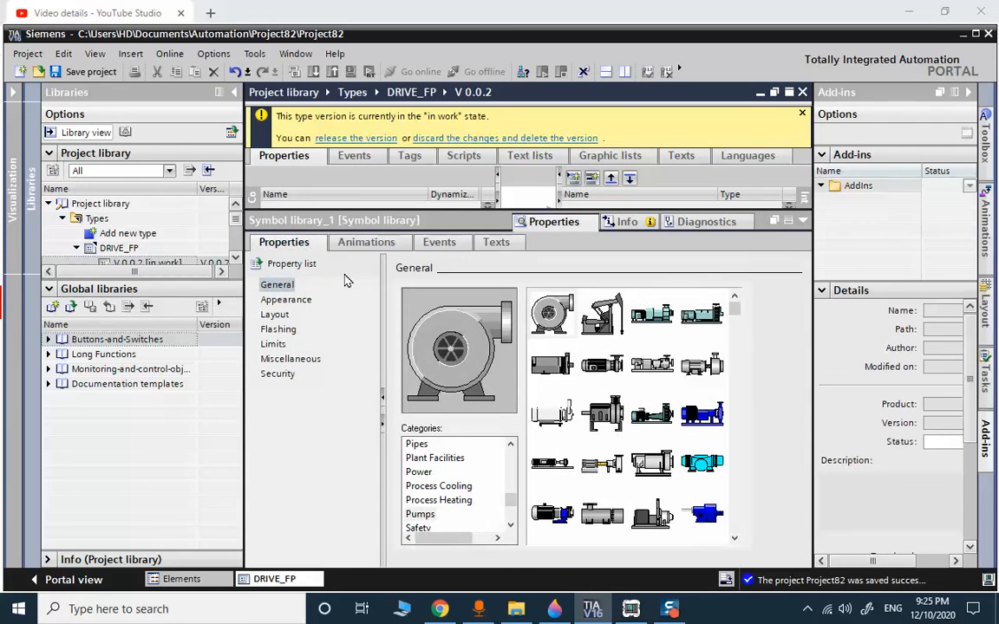
click(287, 300)
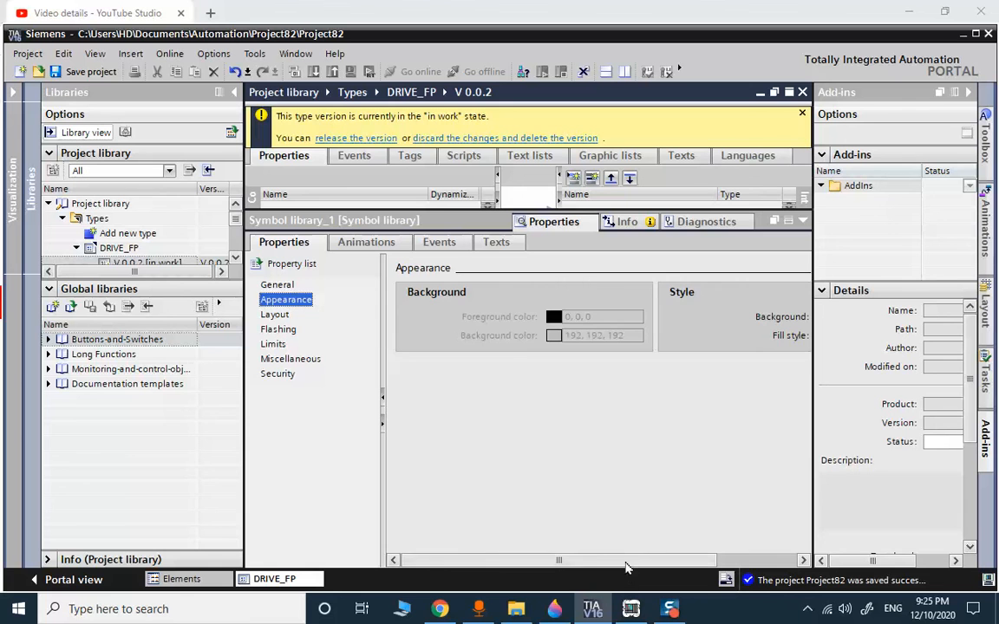
drag(626, 561, 705, 560)
click(774, 318)
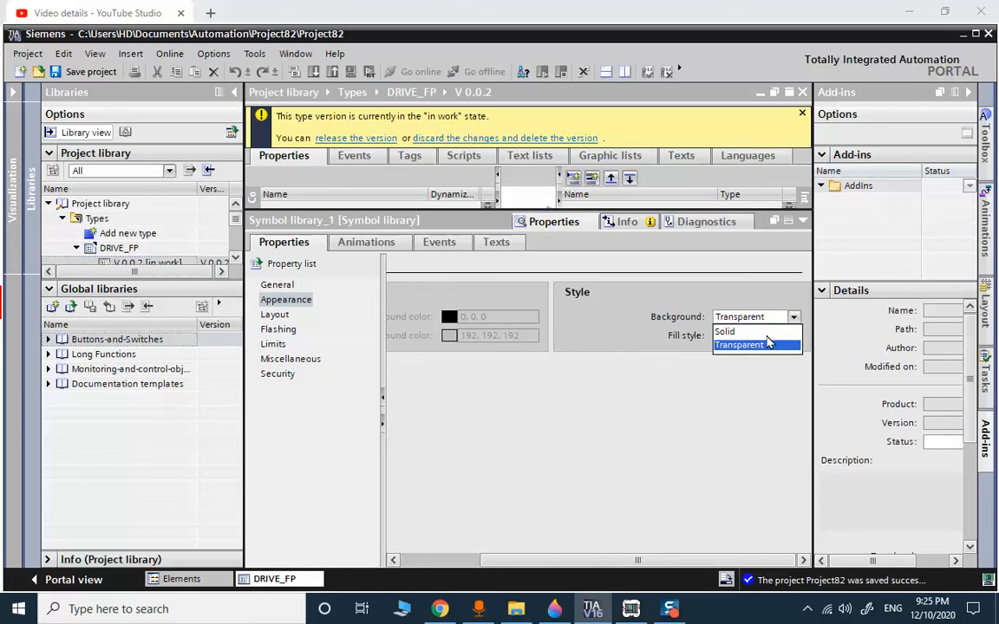
click(694, 309)
click(739, 339)
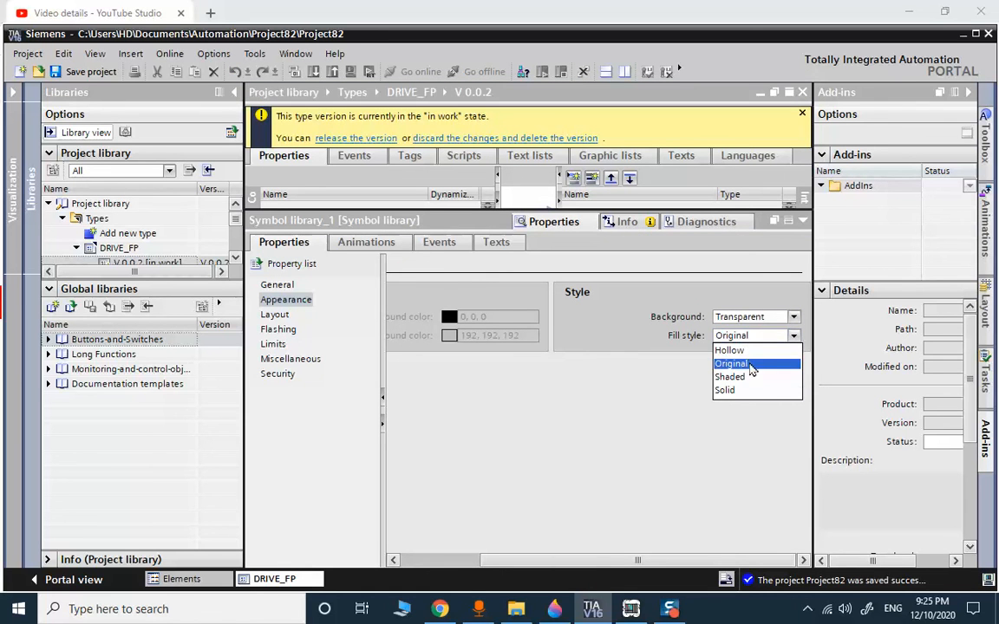
click(742, 378)
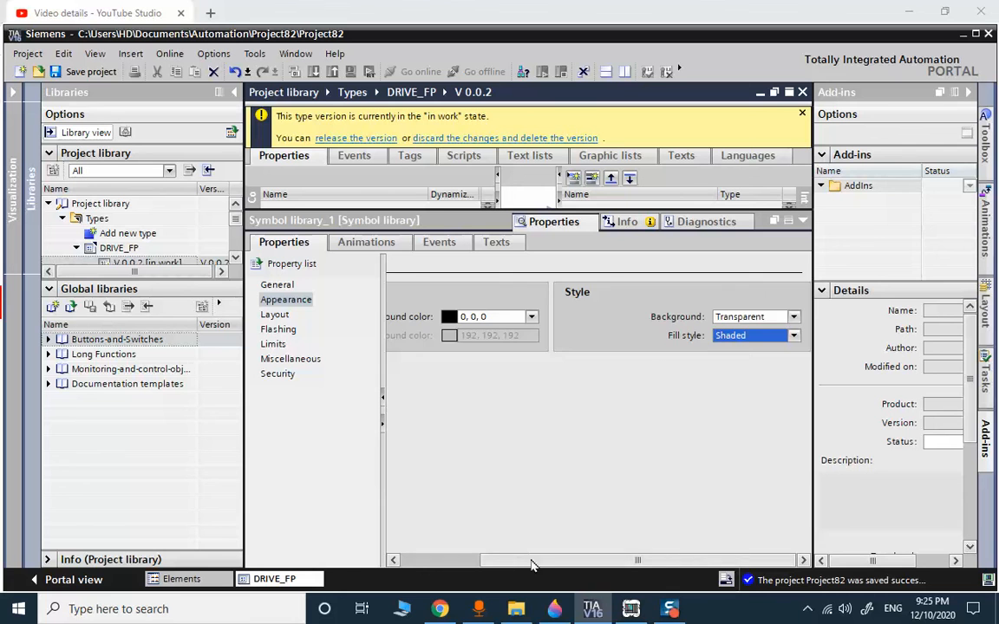
- Set the pump symbol's flashing color to grey 192, 192, 192
drag(530, 560, 461, 560)
click(295, 358)
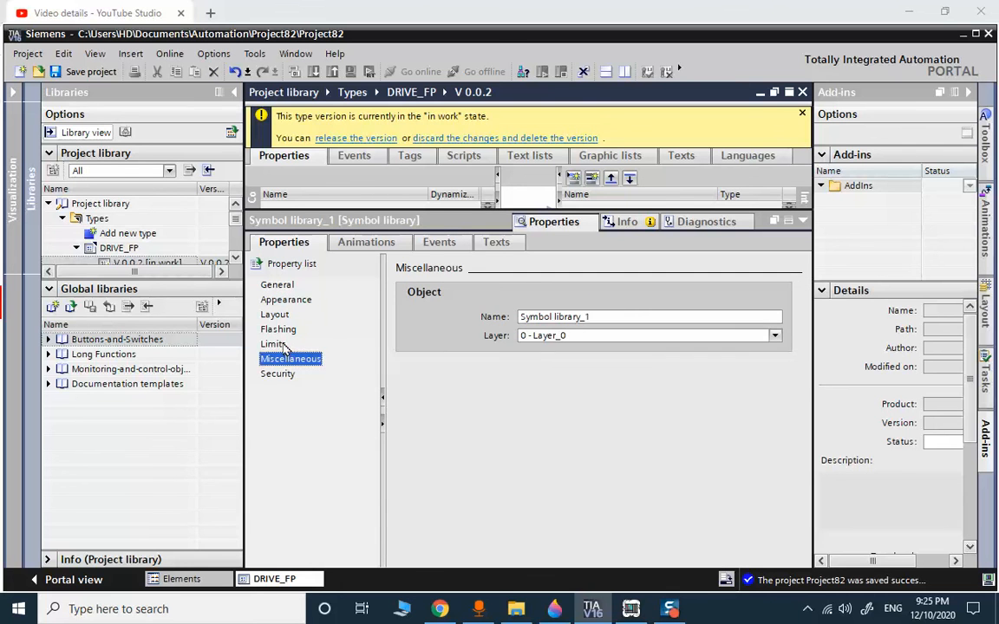
click(276, 344)
click(279, 329)
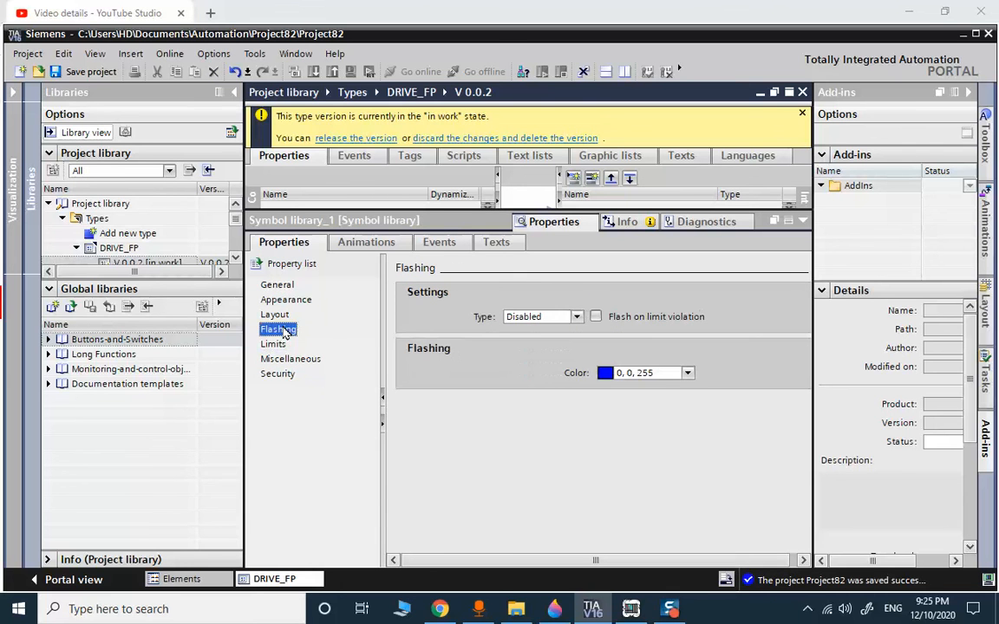
click(687, 372)
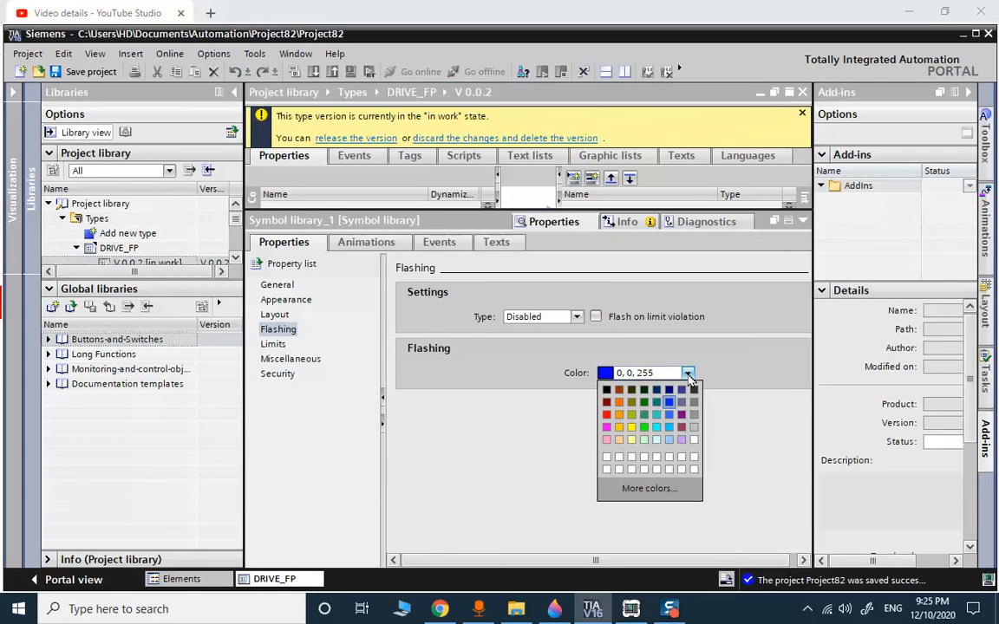
click(695, 428)
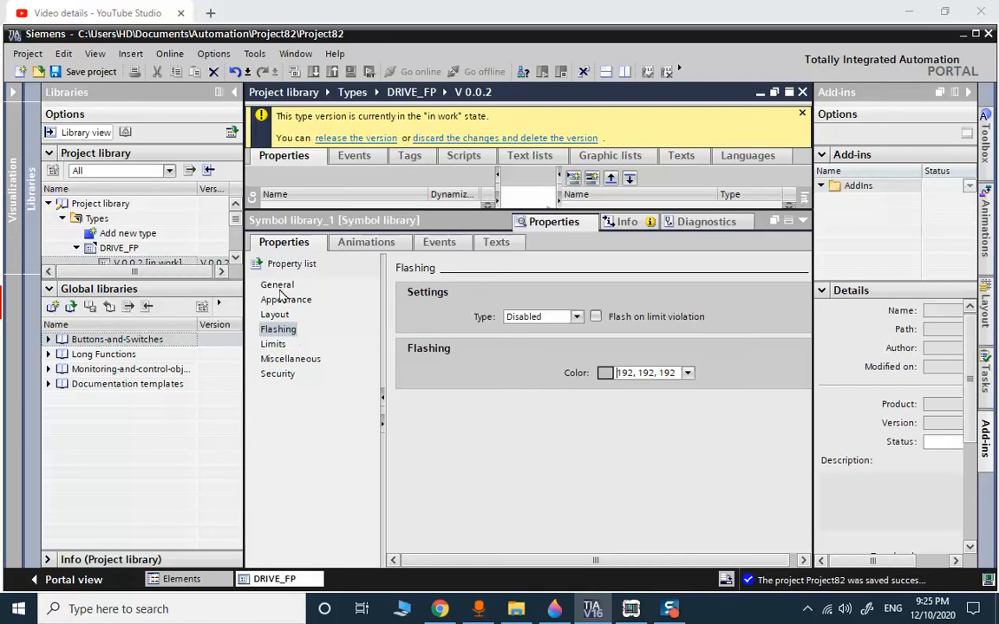
- Add an appearance animation to the pump symbol with the STATUS interface property as its tag
click(366, 243)
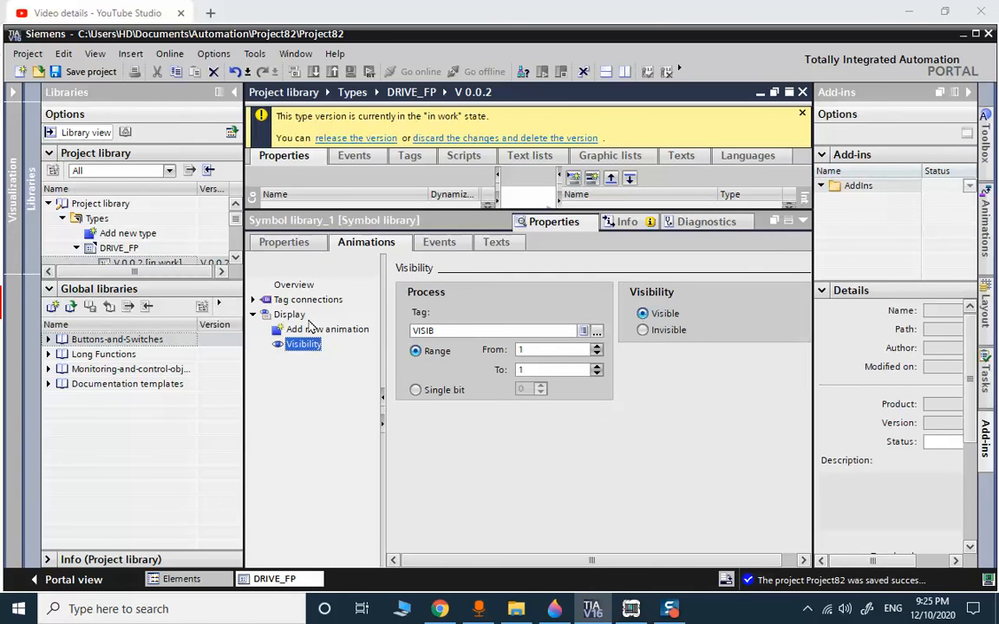
click(275, 299)
click(279, 285)
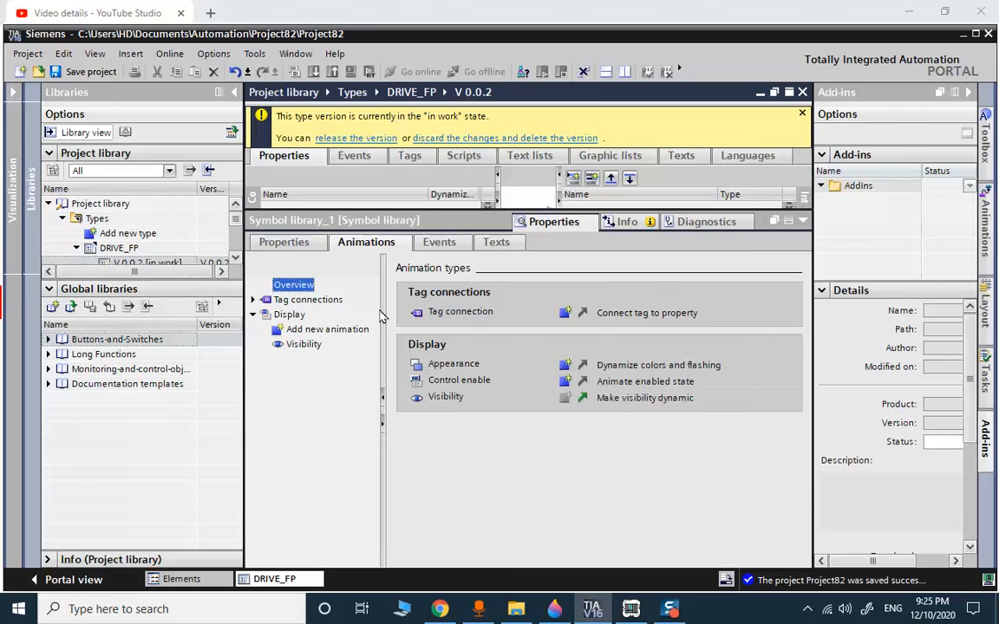
click(565, 368)
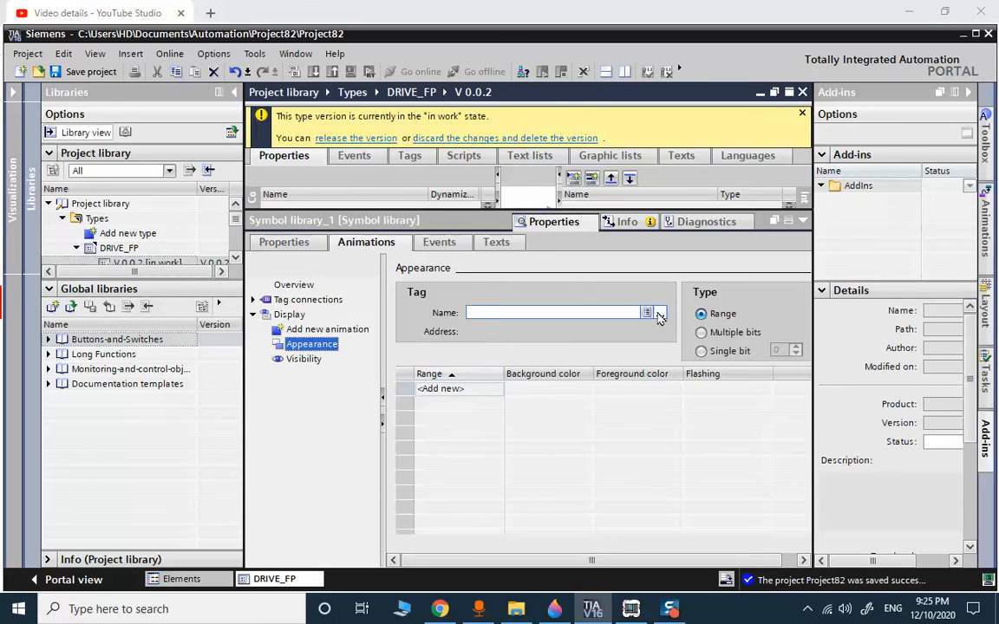
click(660, 313)
click(548, 369)
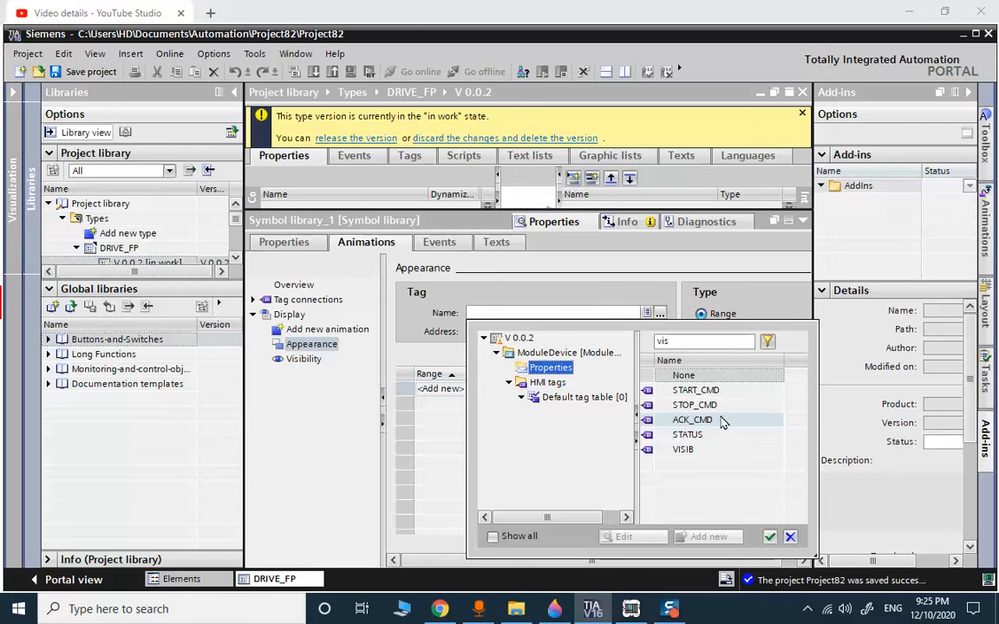
double_click(701, 436)
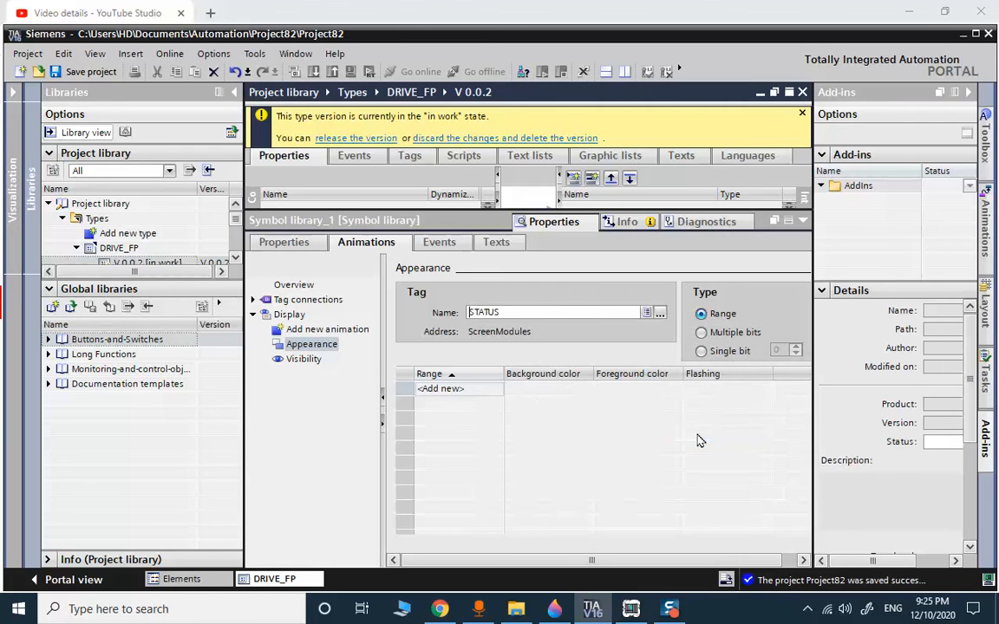
- Add range 1 to the pump's appearance animation with background and foreground colors both set to green 0, 255, 0
click(473, 388)
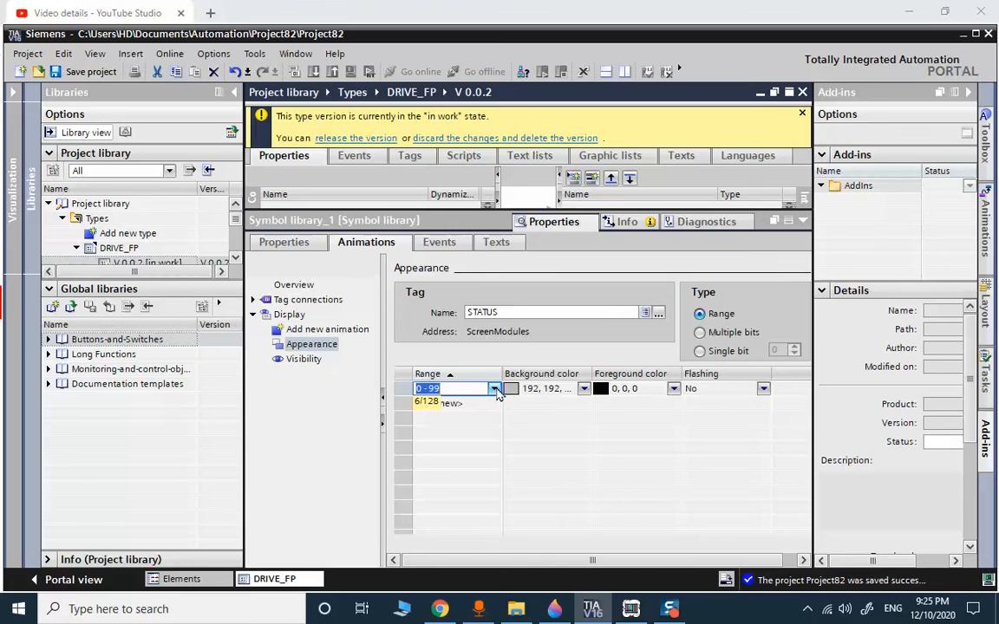
text(1)
click(583, 388)
click(584, 388)
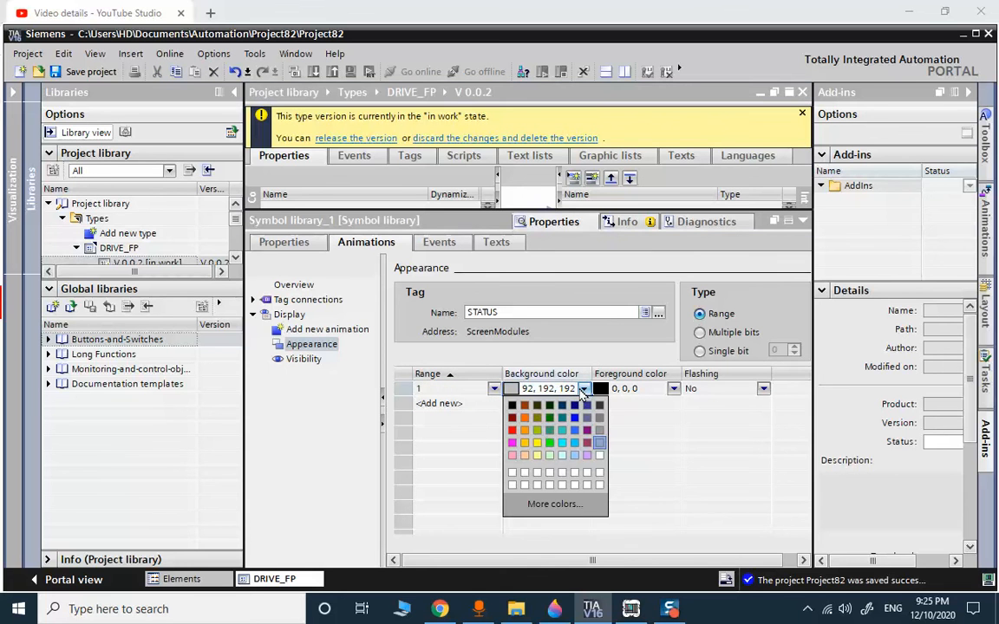
click(549, 443)
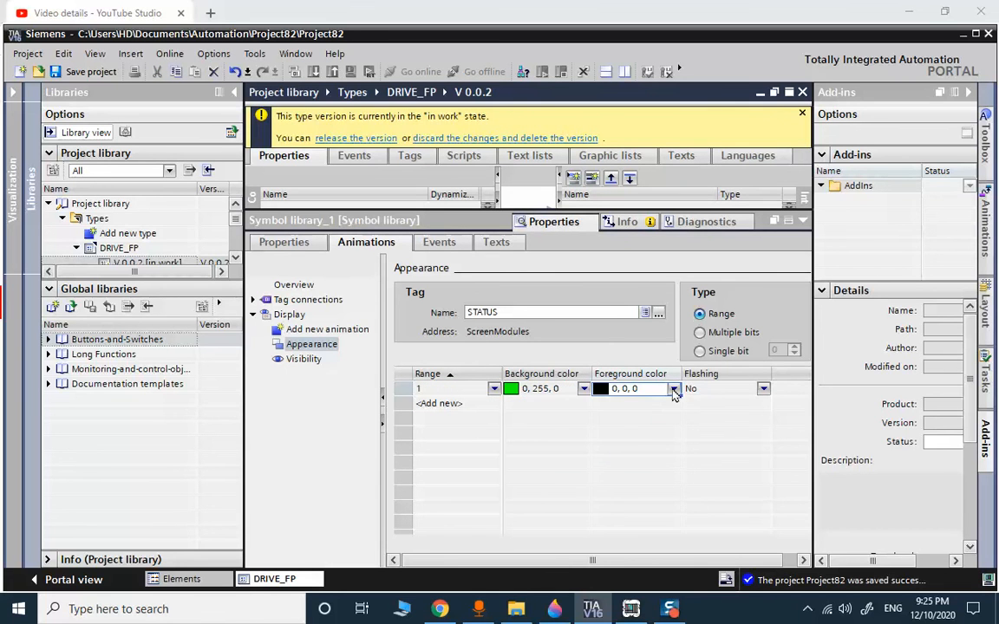
click(673, 388)
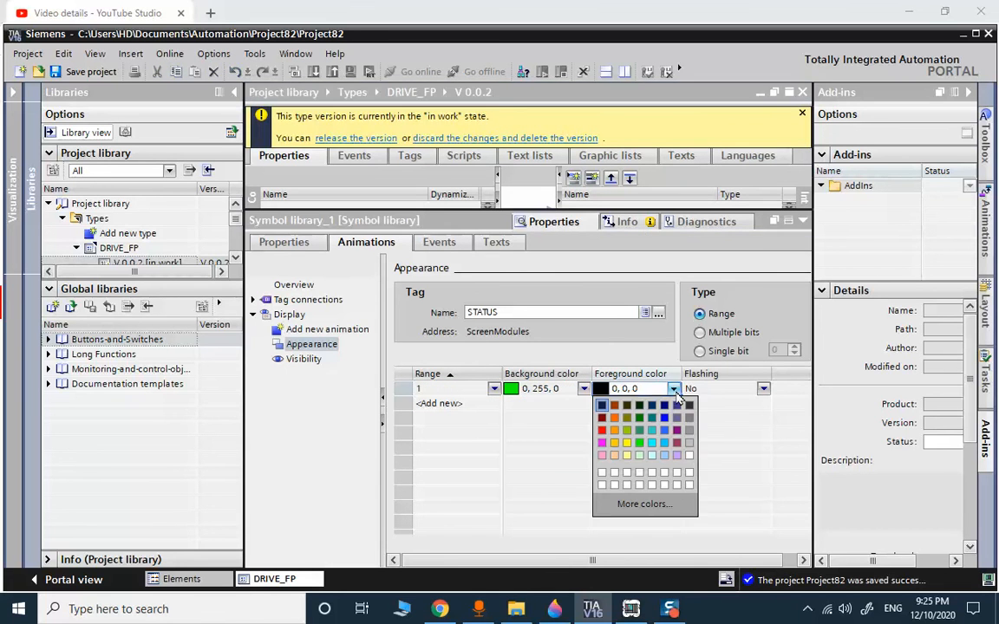
click(643, 444)
- Add range 2 to the appearance animation with background and foreground colors both set to red 255, 0, 0
click(441, 404)
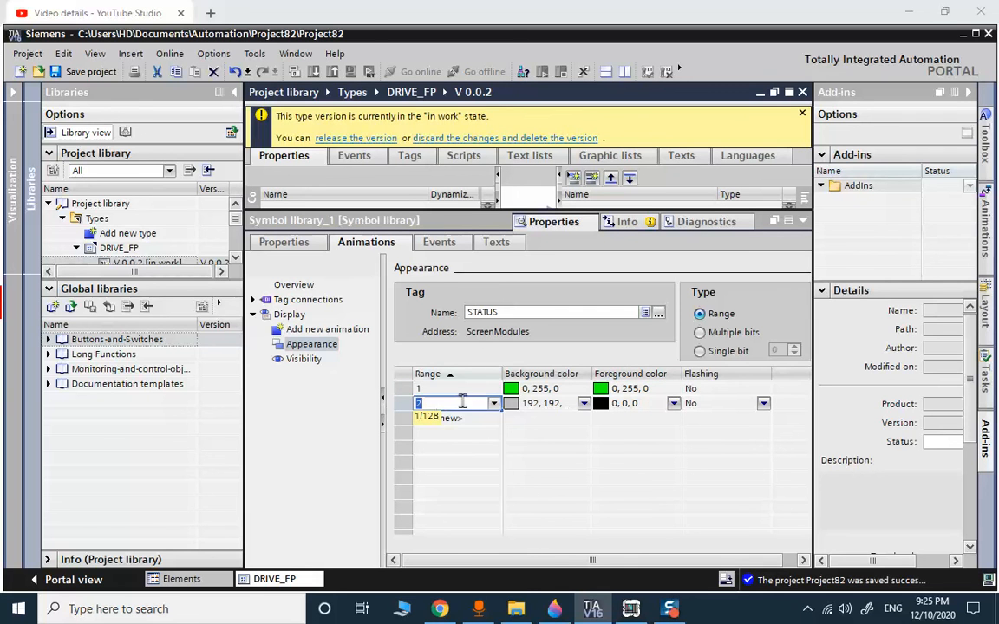
click(584, 404)
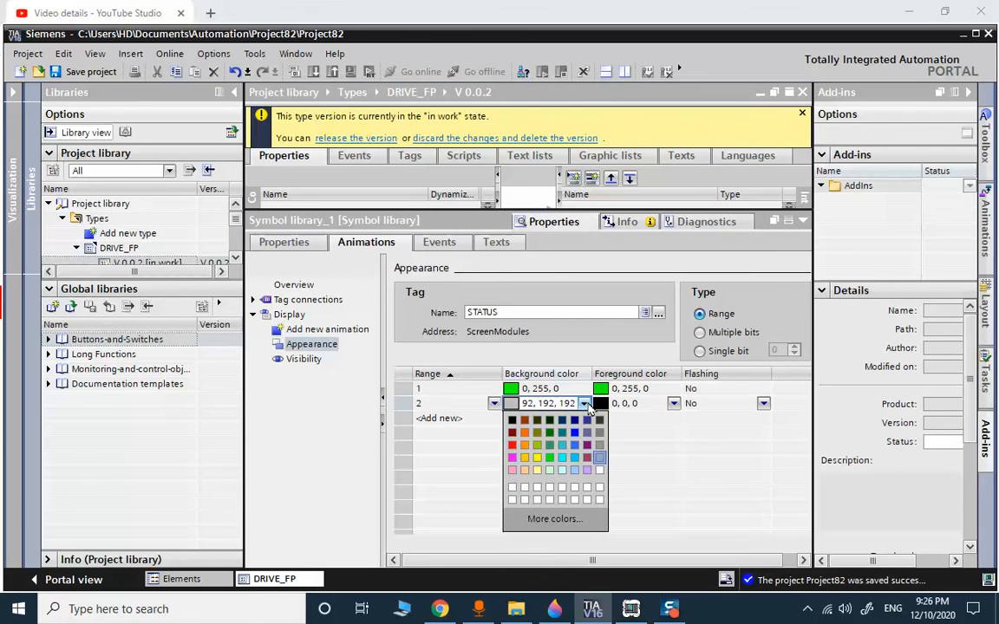
click(512, 445)
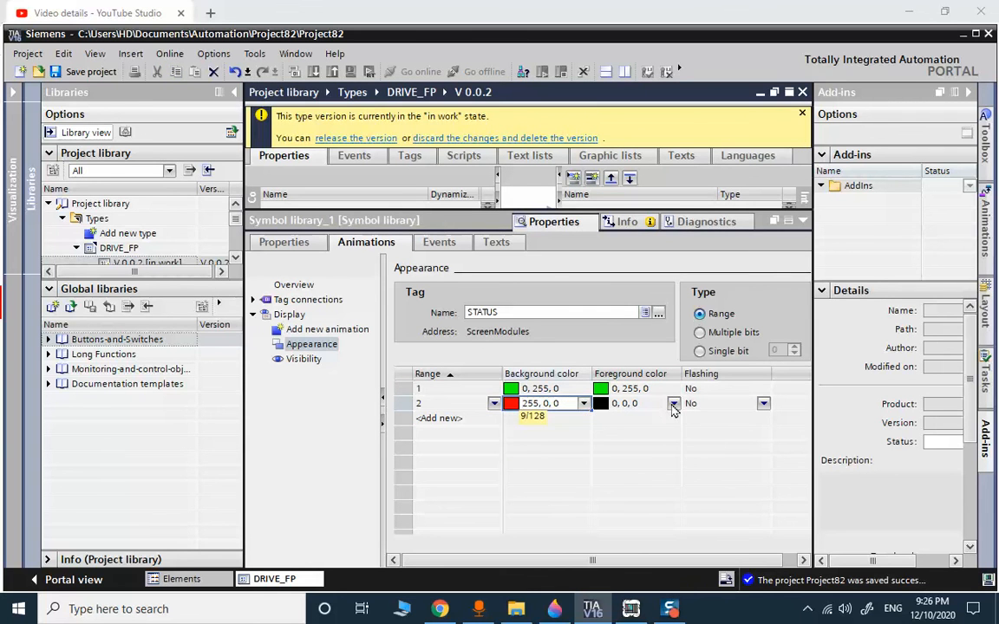
click(674, 404)
click(601, 444)
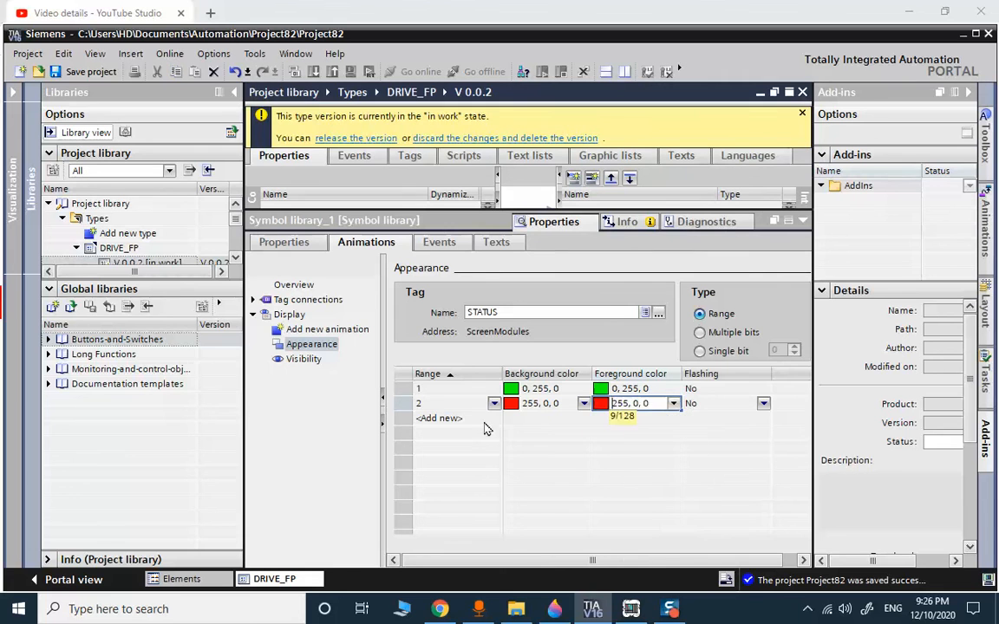
- Add range 3 to the appearance animation with yellow background 255, 255, 0 and grey foreground 192, 192, 192
double_click(465, 423)
text(3)
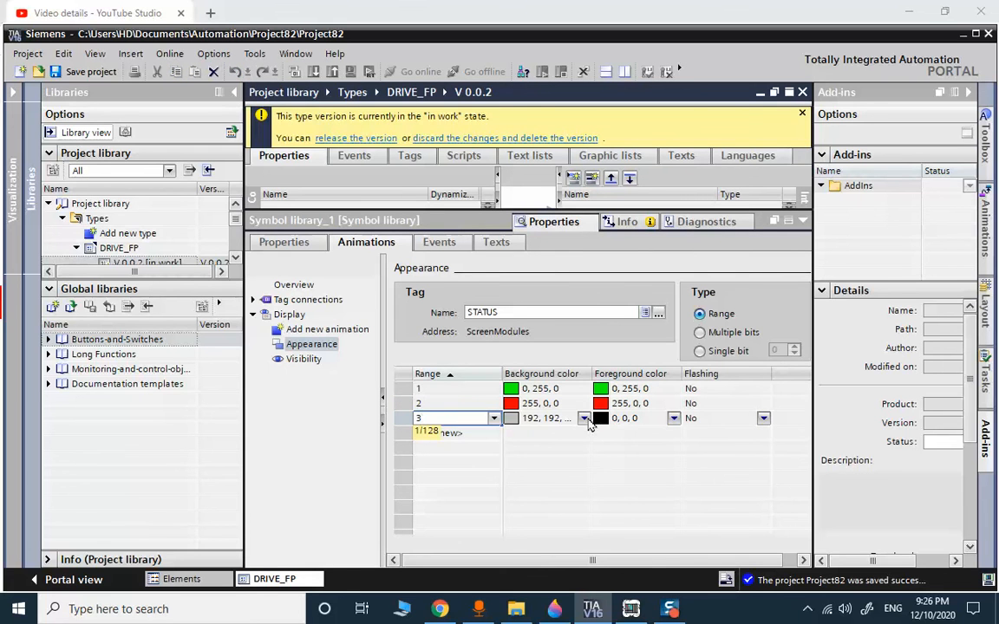
click(587, 419)
click(585, 419)
click(532, 480)
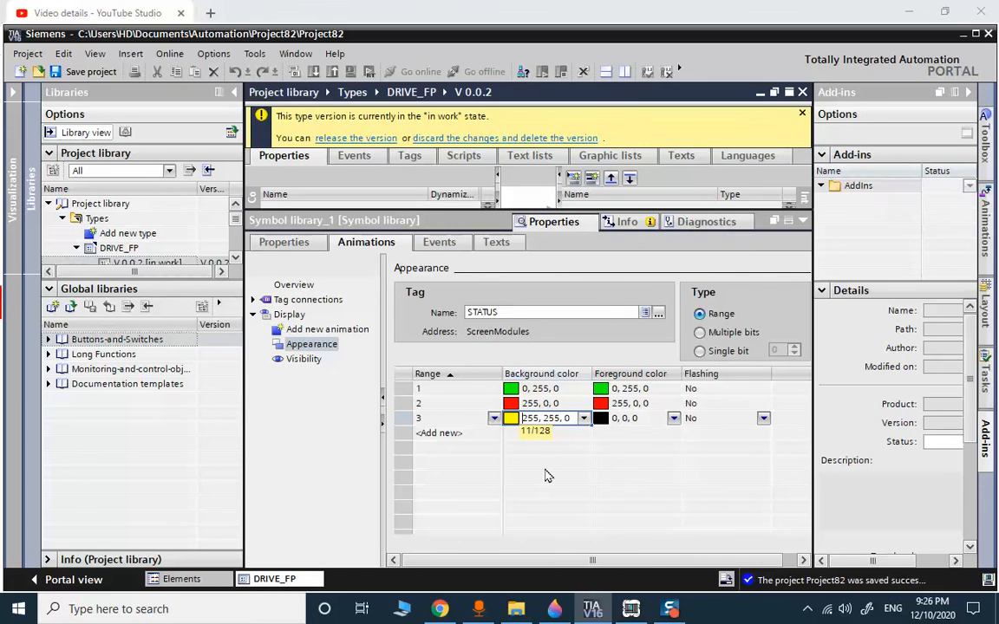
click(673, 419)
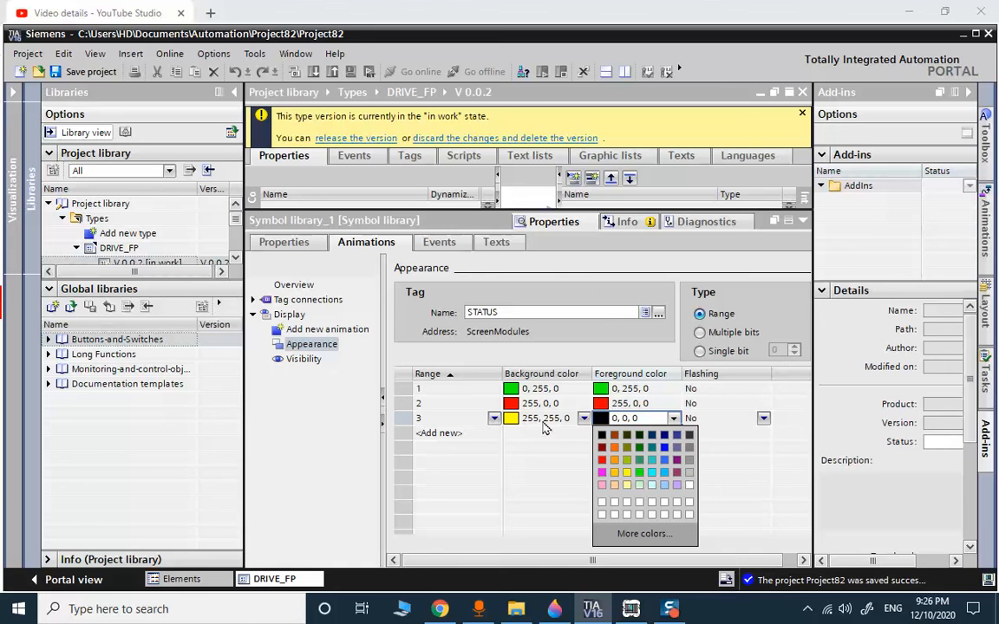
click(689, 474)
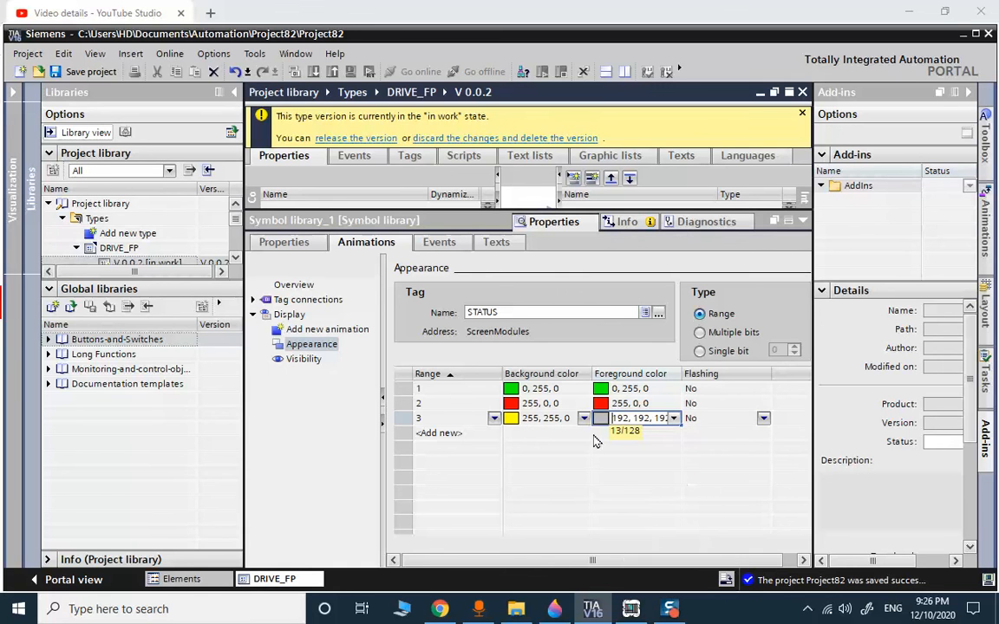
- Set flashing to Yes for range 3 and save the project
click(765, 421)
click(763, 418)
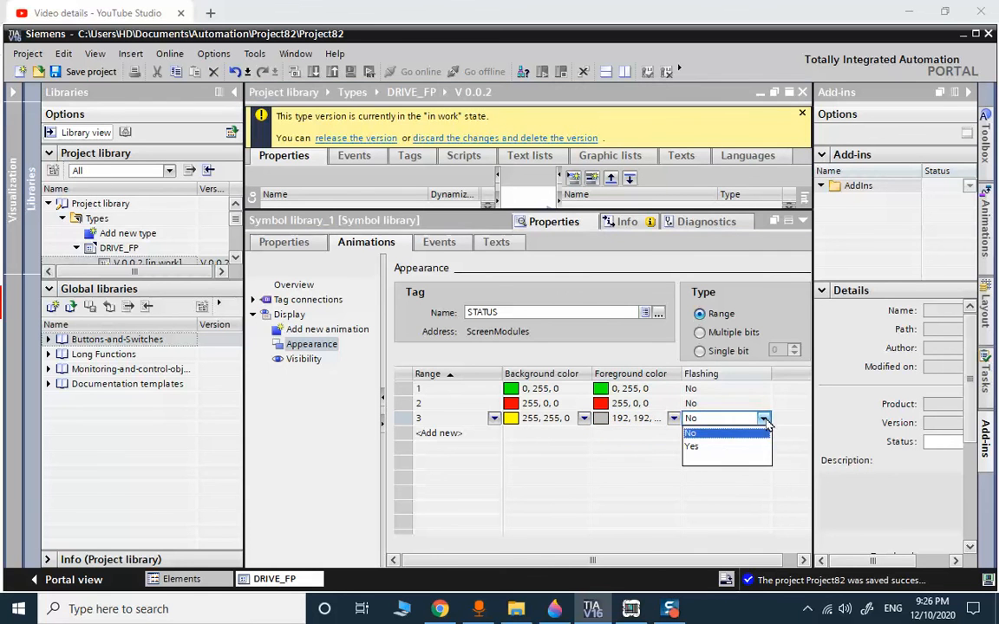
click(698, 444)
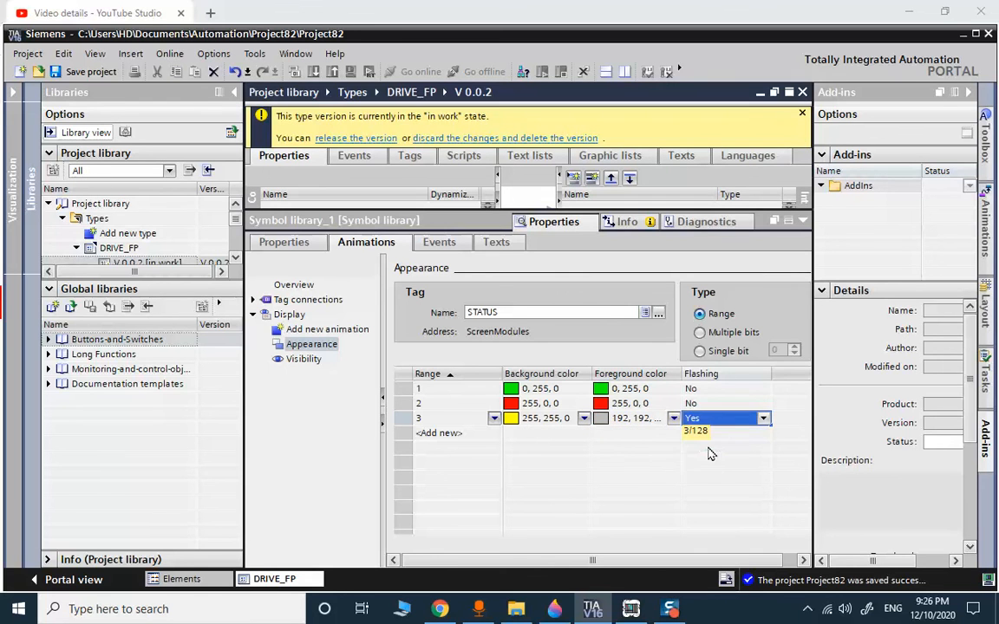
click(68, 72)
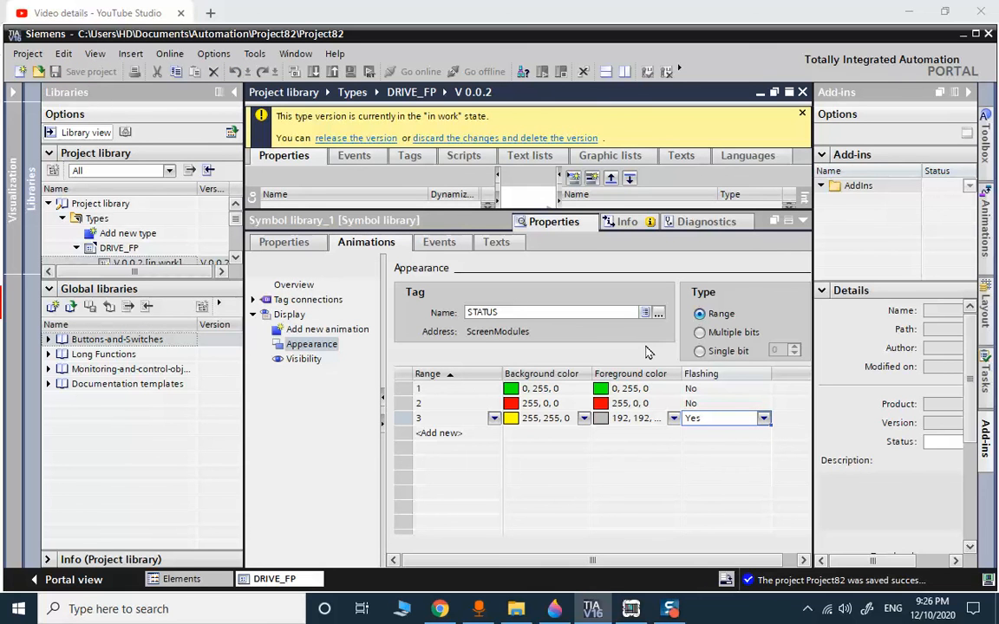
- Bring the faceplate layout and its interface list back into view and release version V 0.0.2 of DRIVE_FP
click(803, 222)
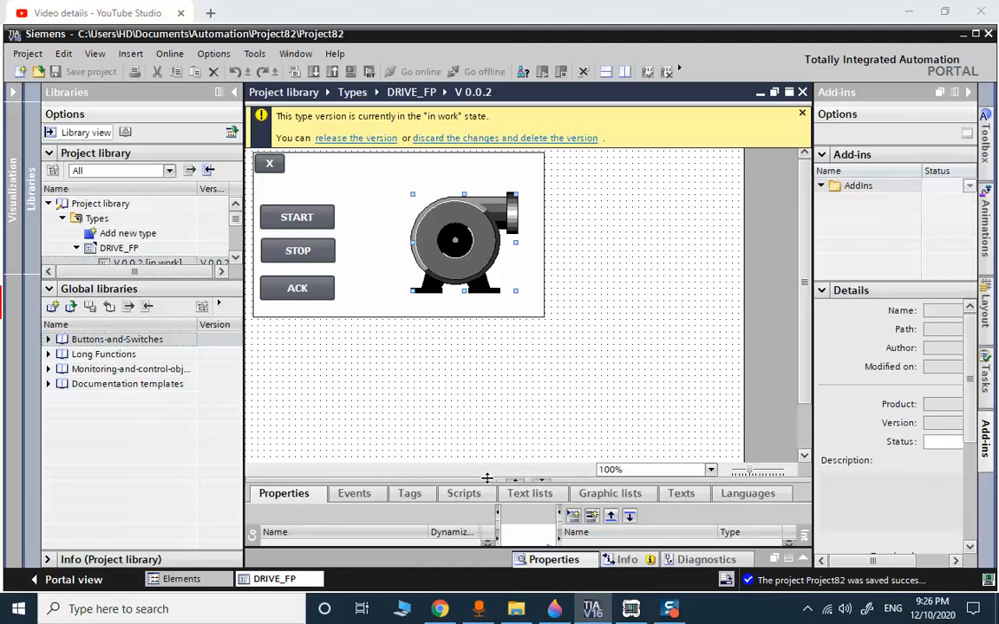
drag(513, 480, 504, 375)
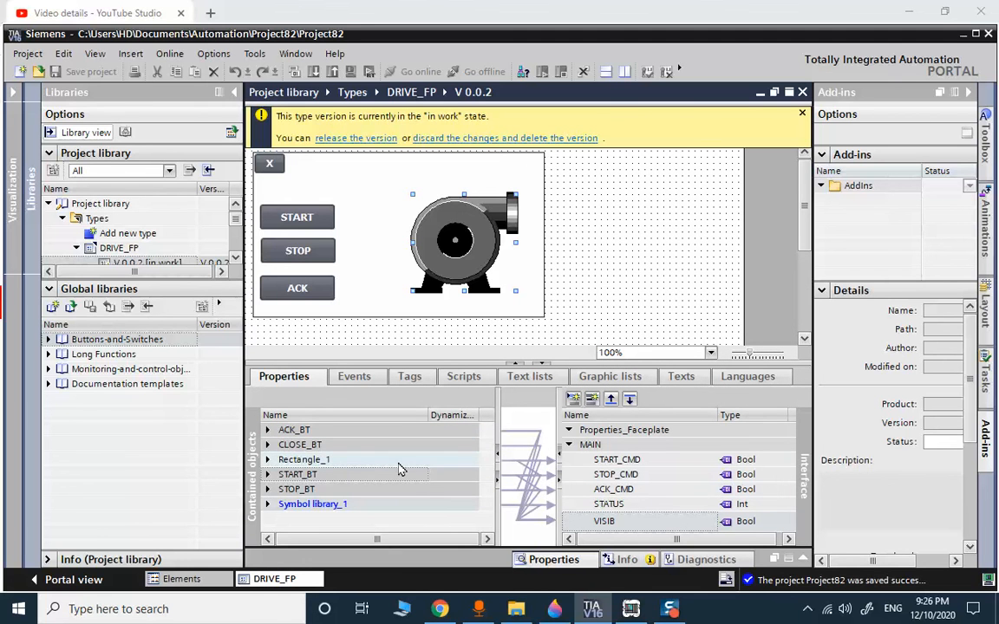
click(292, 447)
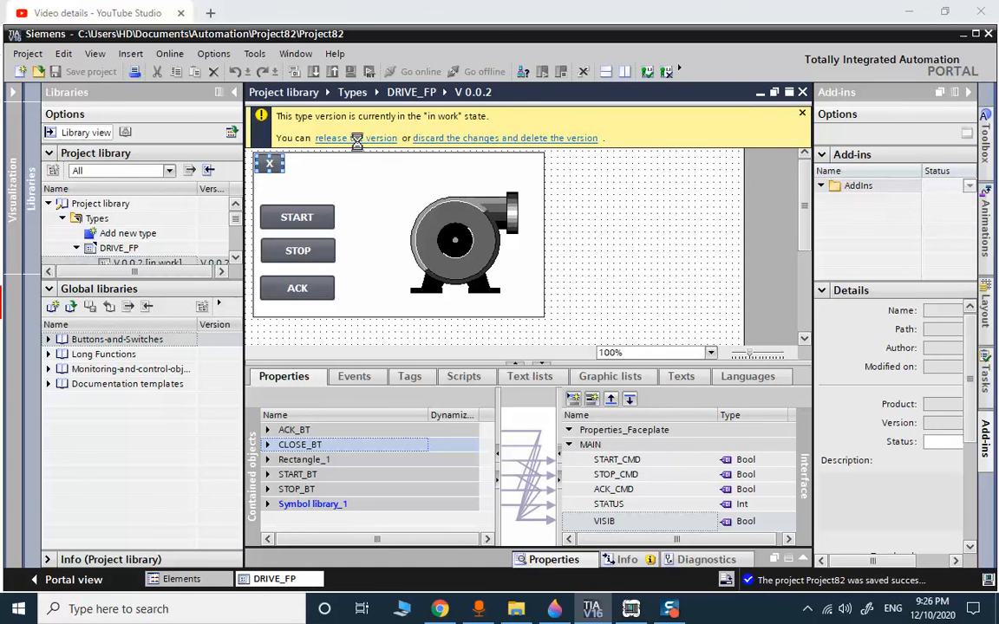
click(323, 137)
click(621, 458)
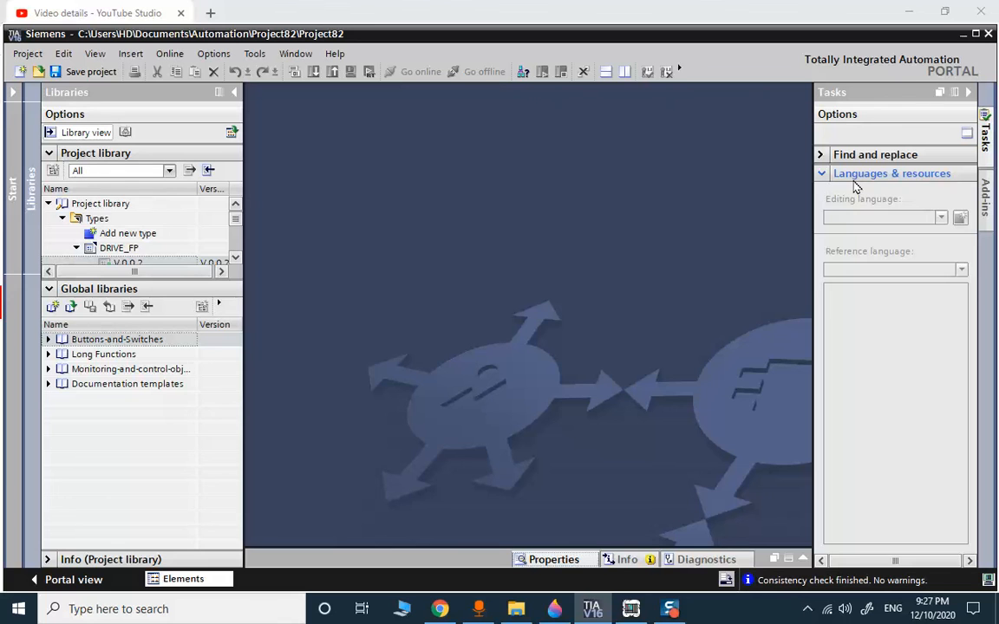
- Return to the project tree and delete Screen_1 from the HMI_1 screens
click(235, 257)
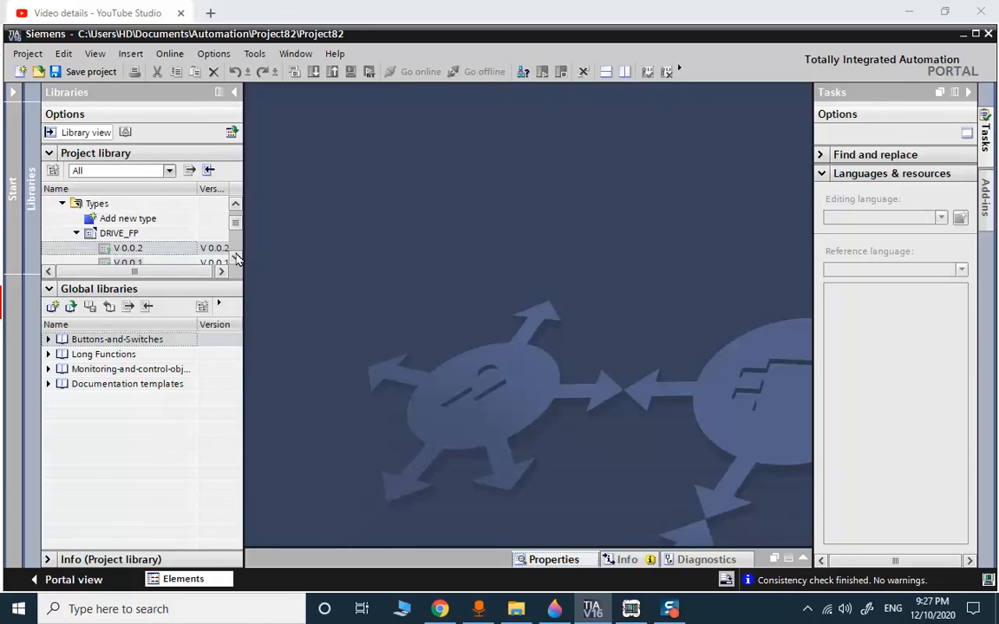
click(235, 258)
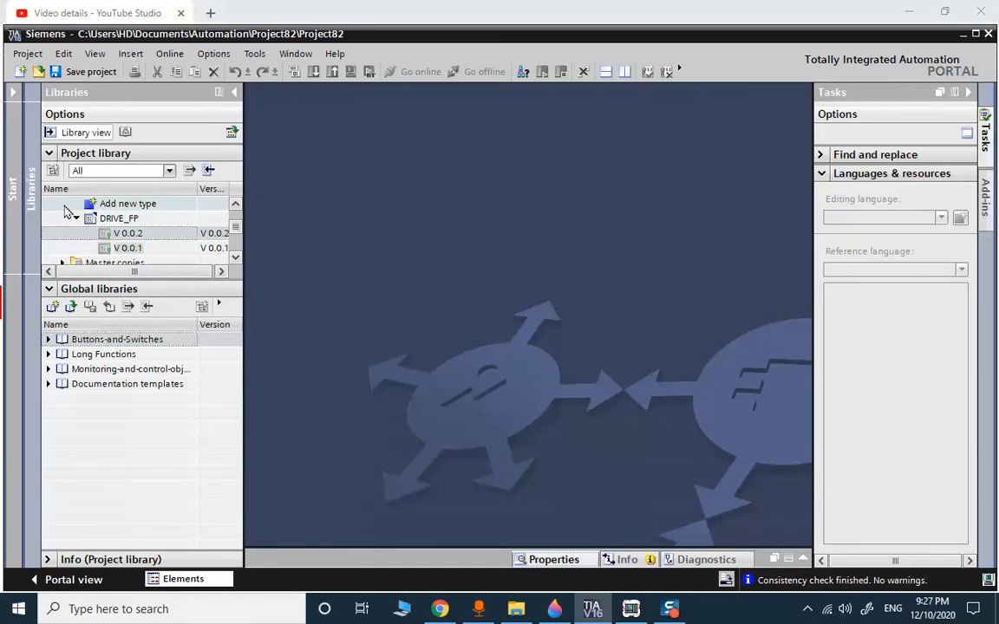
click(13, 205)
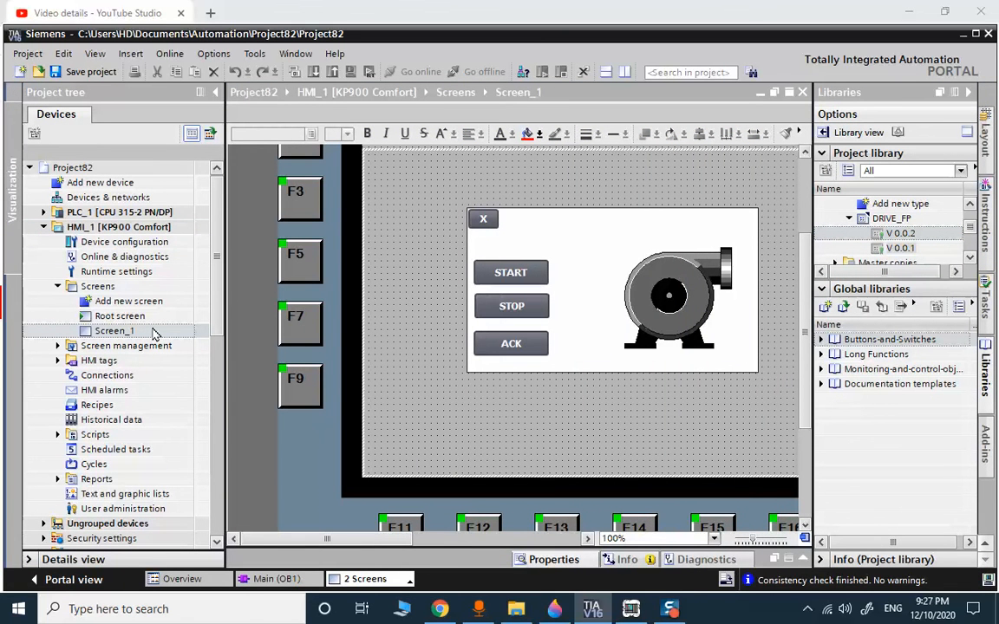
click(115, 332)
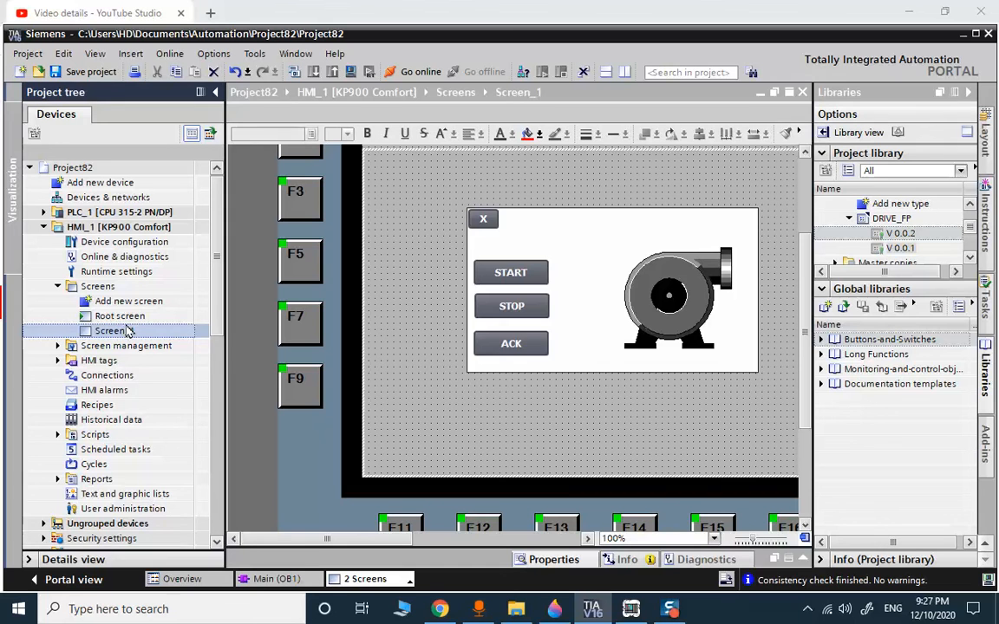
key(Delete)
click(539, 352)
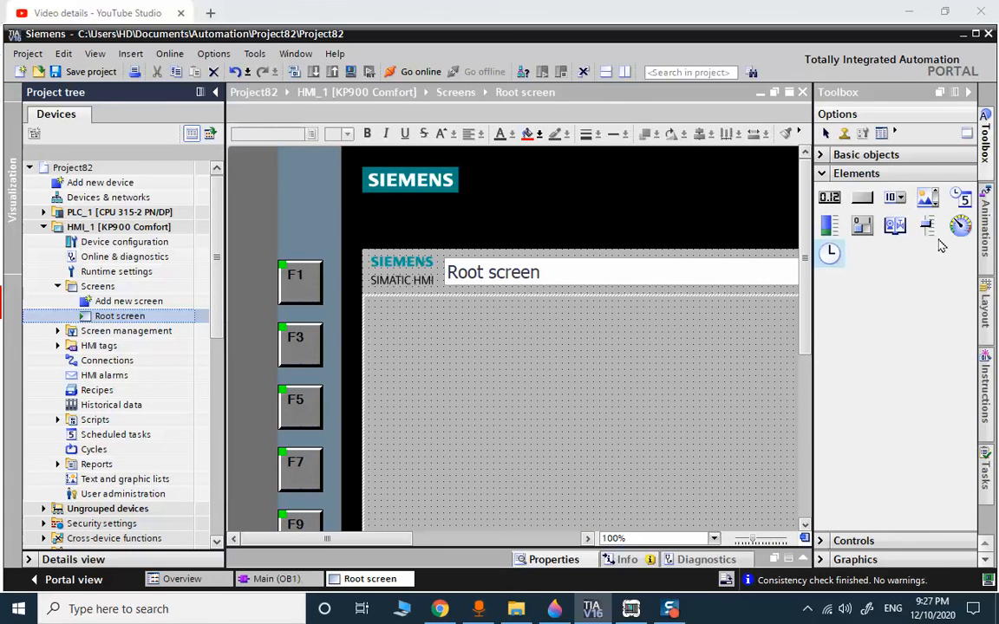
- Place the DRIVE_FP V 0.0.2 faceplate from the project library on the Root screen
click(986, 560)
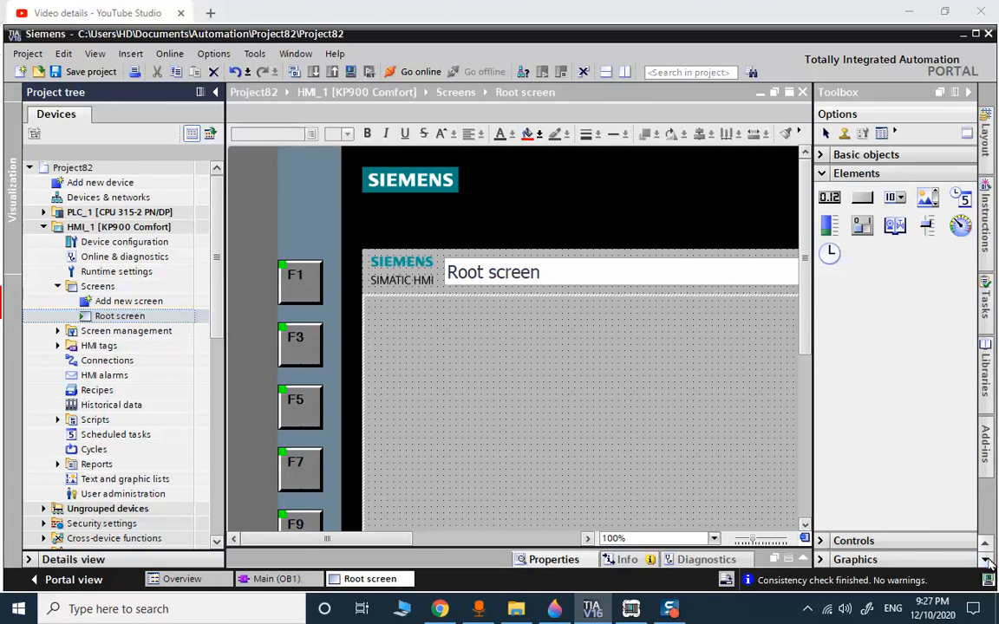
click(986, 369)
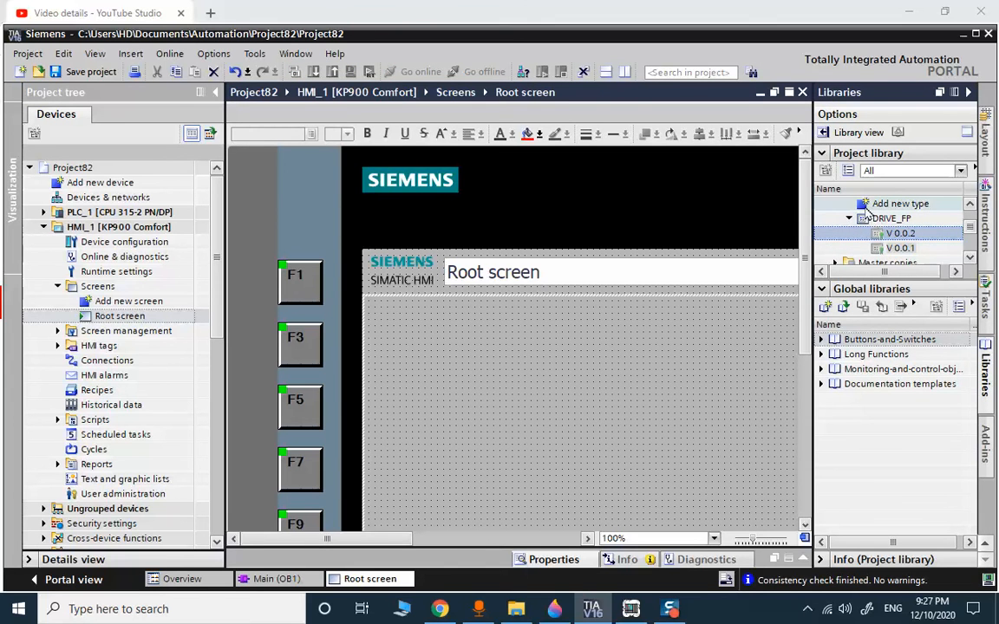
drag(902, 234, 612, 424)
scroll(647, 379, down, 3)
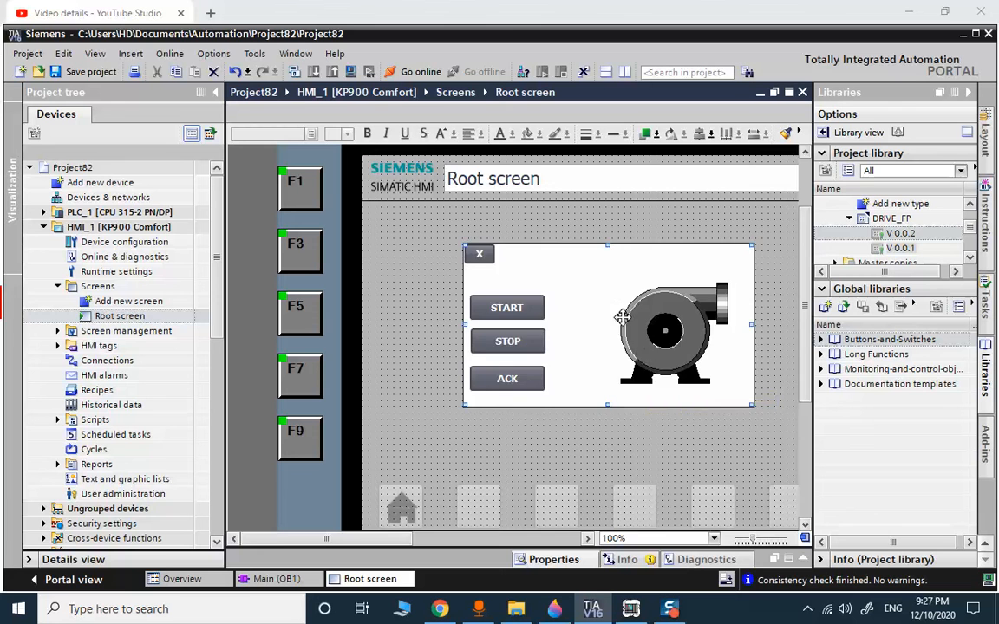
- Move and resize the DRIVE_FP faceplate so it sits on the right side of the Root screen's free area
drag(559, 287, 614, 342)
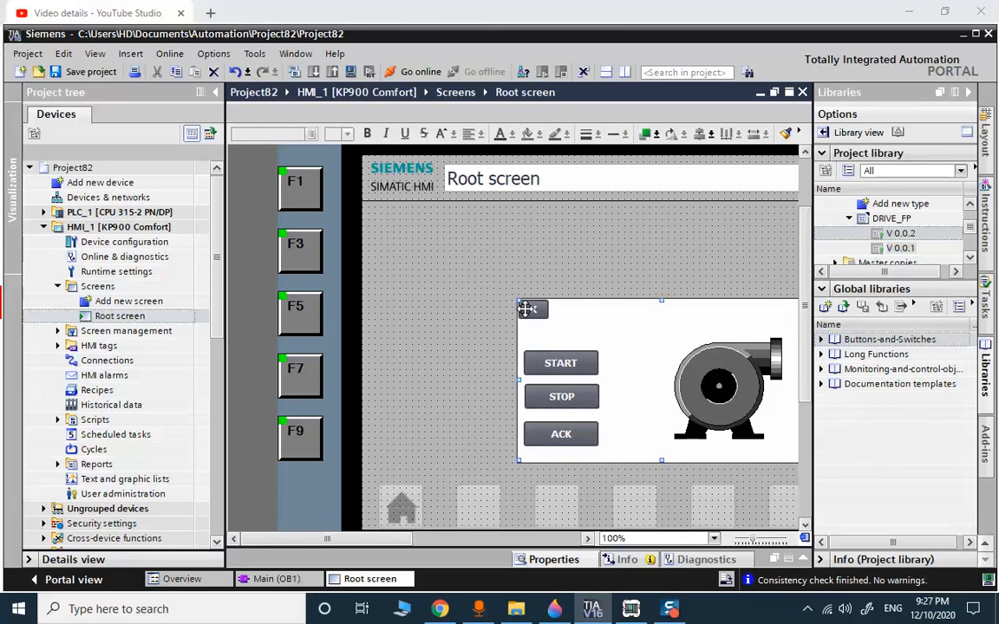
drag(517, 300, 588, 326)
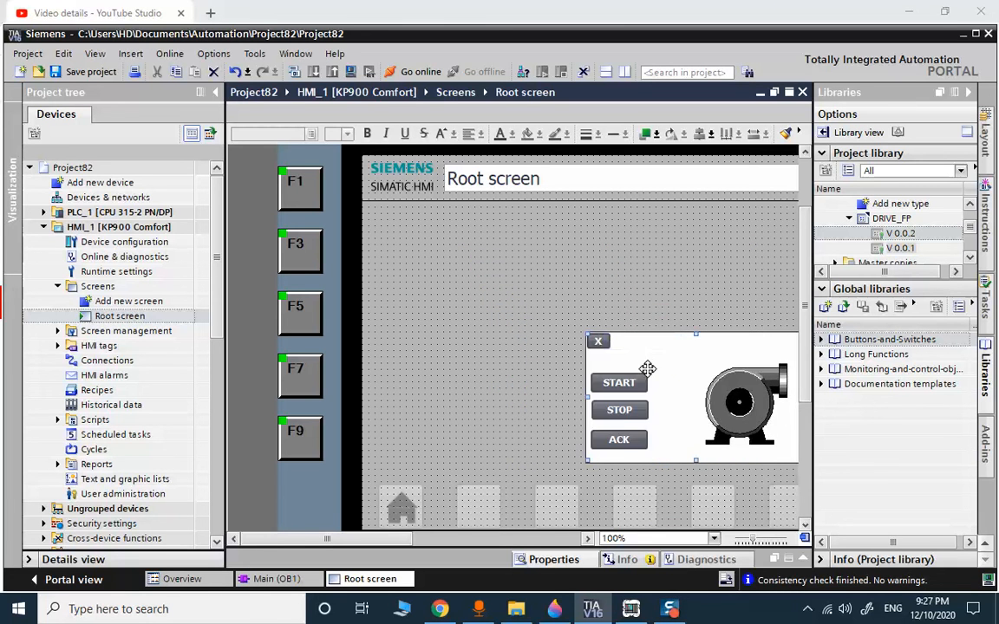
drag(661, 392, 644, 374)
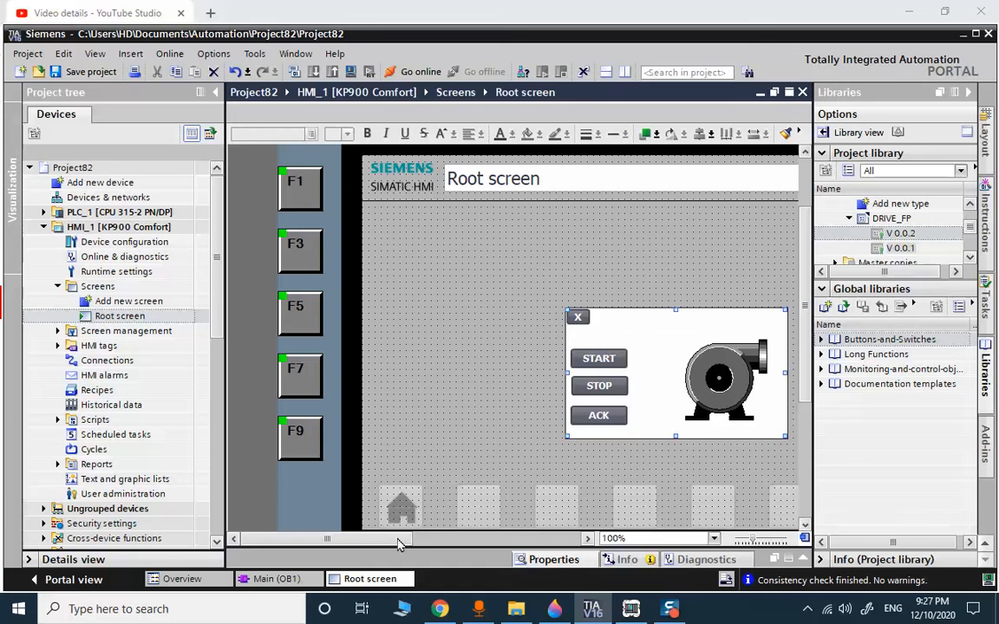
scroll(538, 518, right, 3)
drag(478, 385, 599, 383)
drag(523, 317, 475, 291)
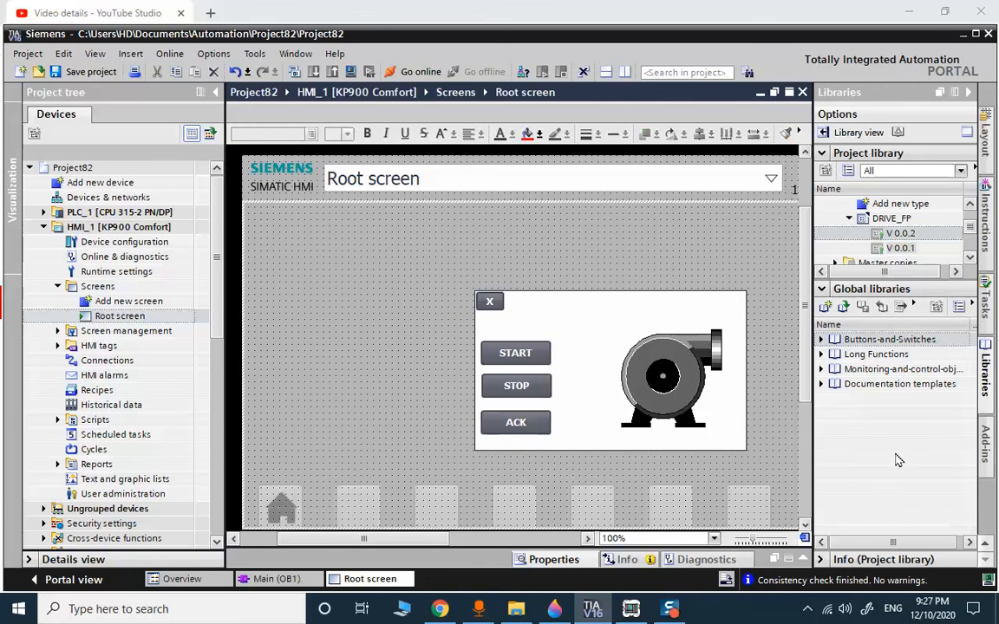
- Add a symbol library pump to the Root screen in the empty area left of the faceplate
click(985, 134)
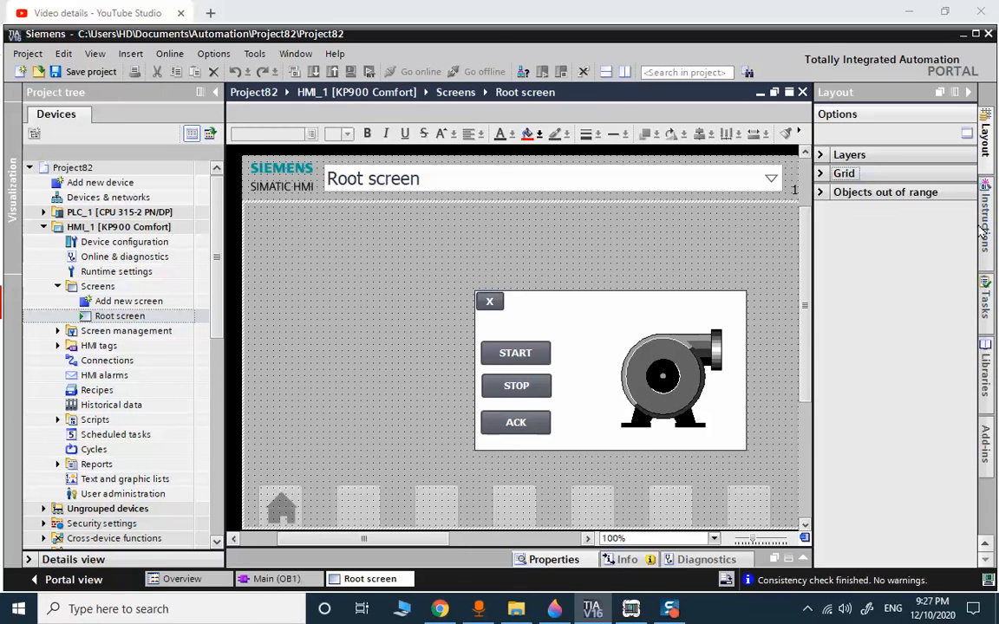
click(985, 543)
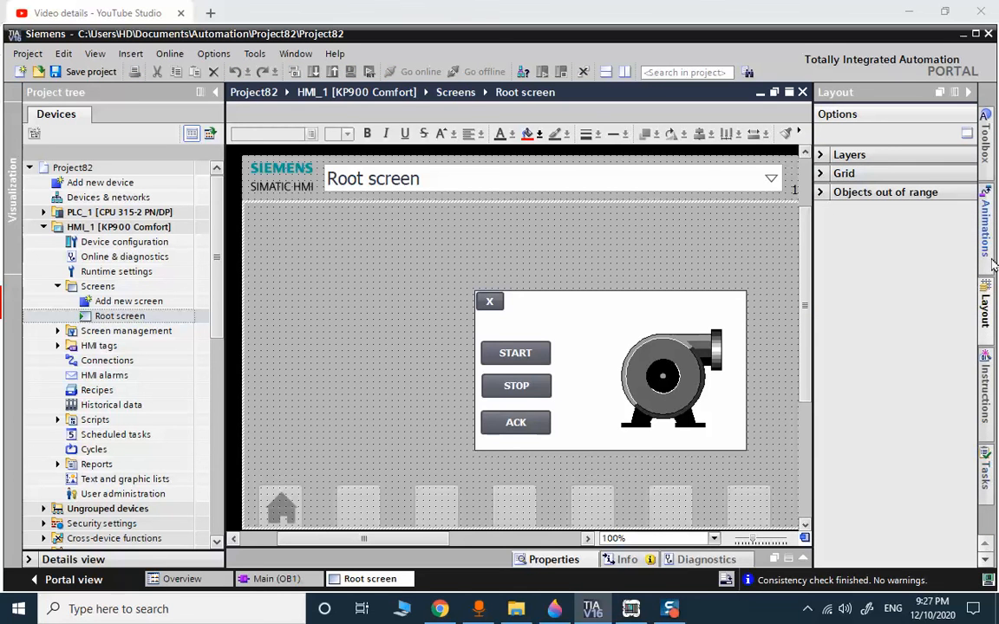
click(985, 137)
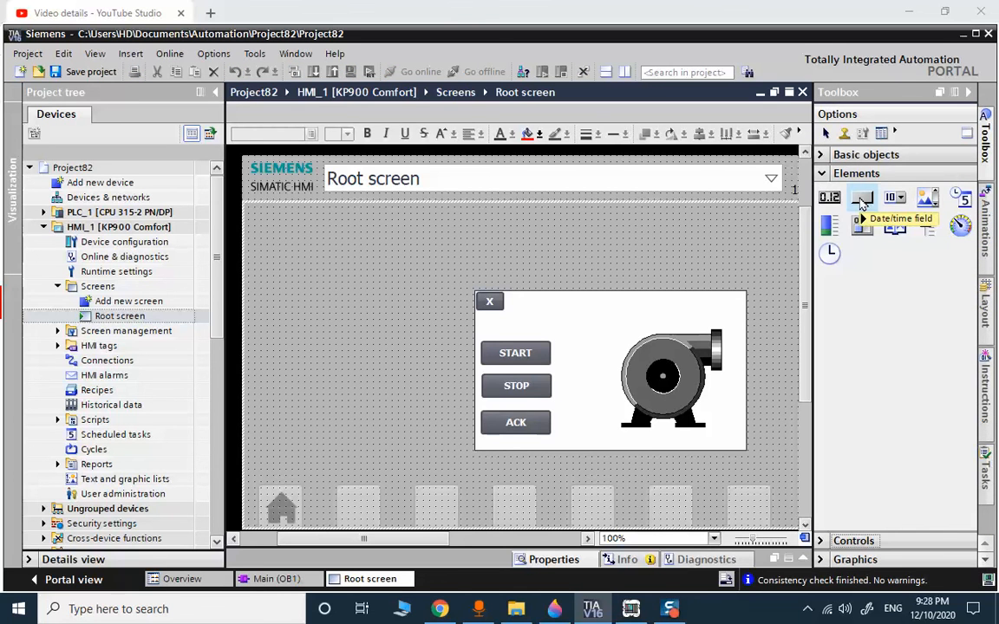
click(892, 230)
drag(284, 274, 381, 353)
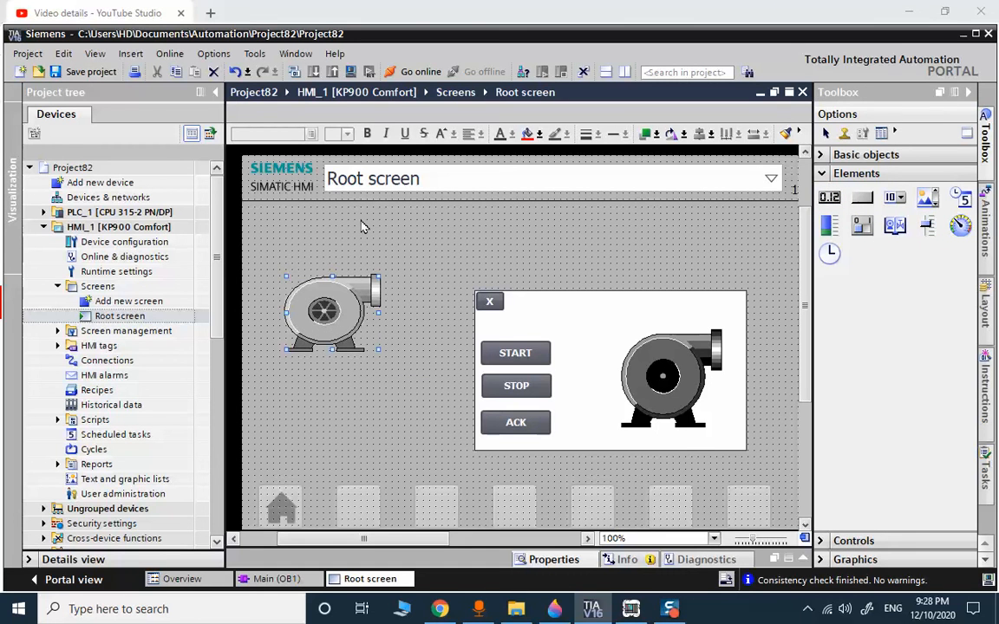
- Add a SetBit function to the Press event of the pump symbol left of the faceplate
right_click(323, 314)
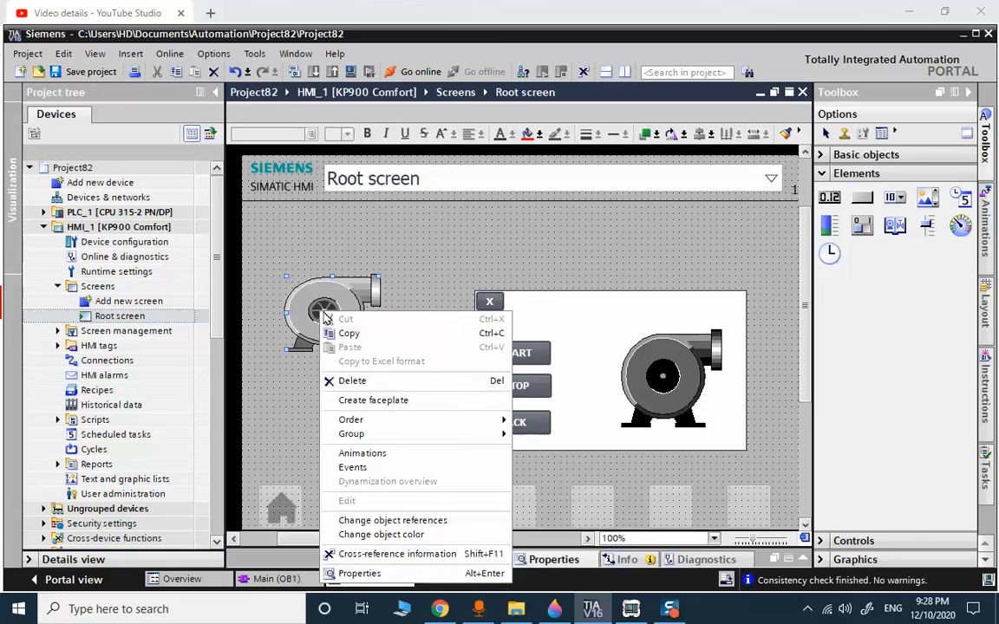
click(364, 573)
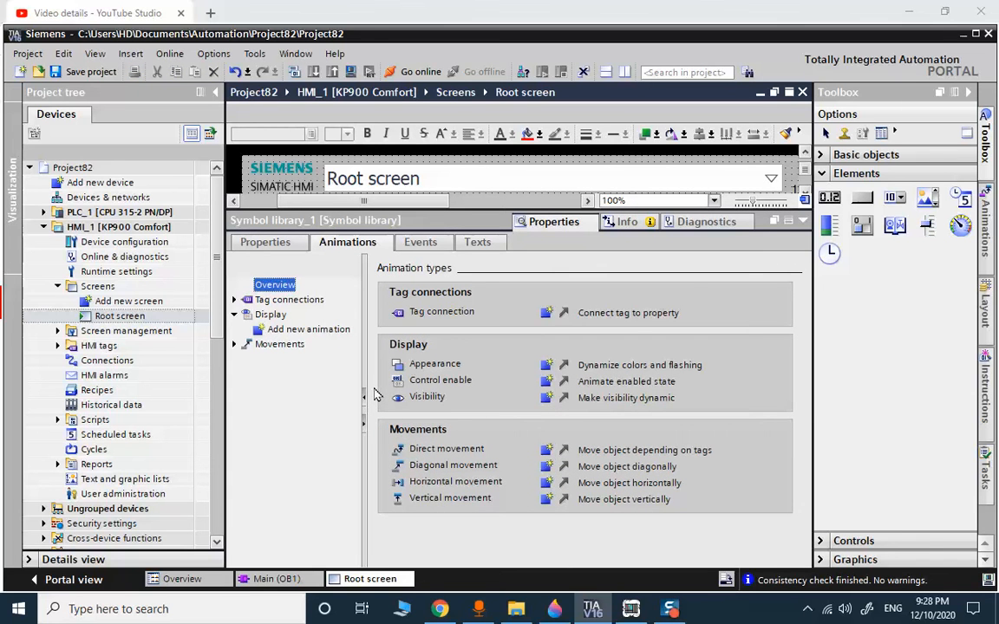
click(419, 242)
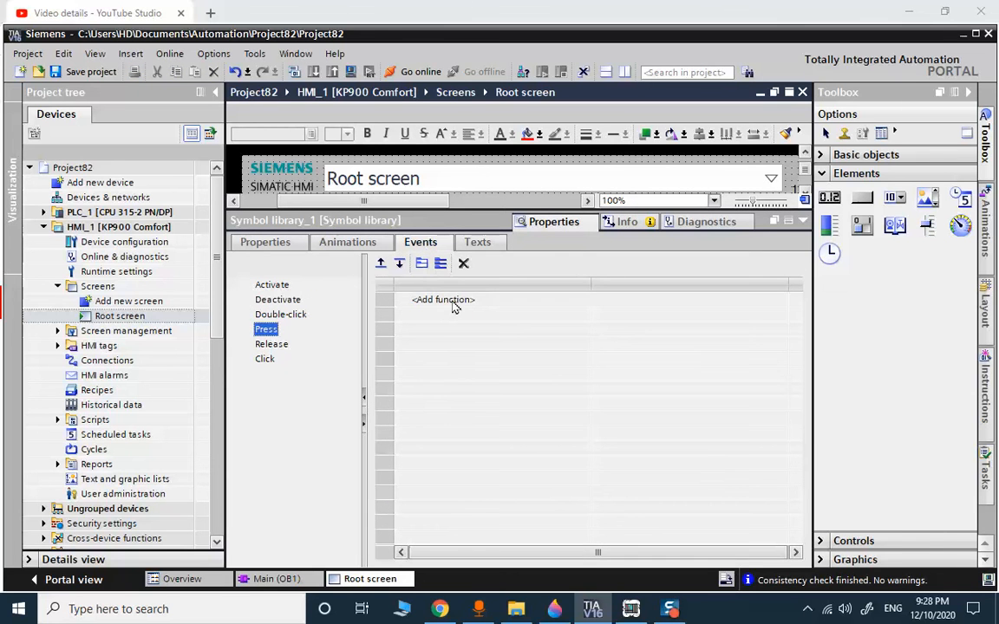
click(451, 300)
text(SET)
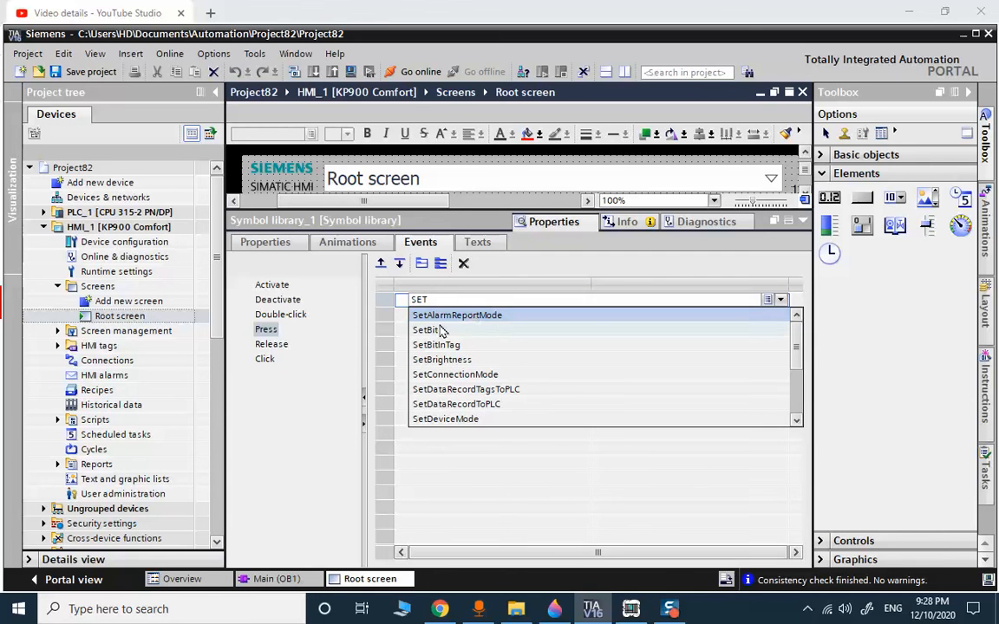
click(440, 330)
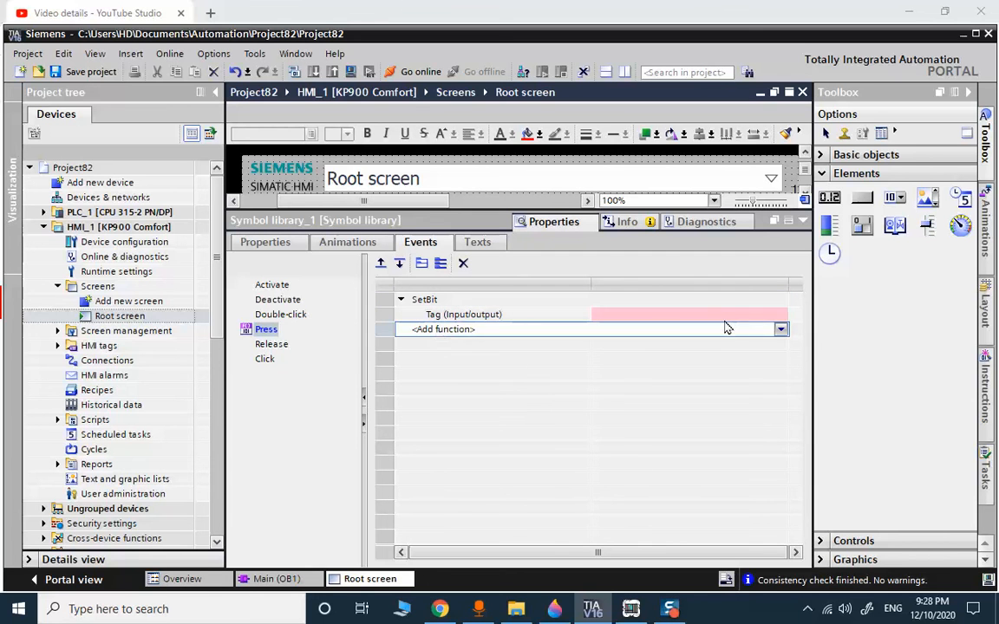
click(763, 313)
click(781, 314)
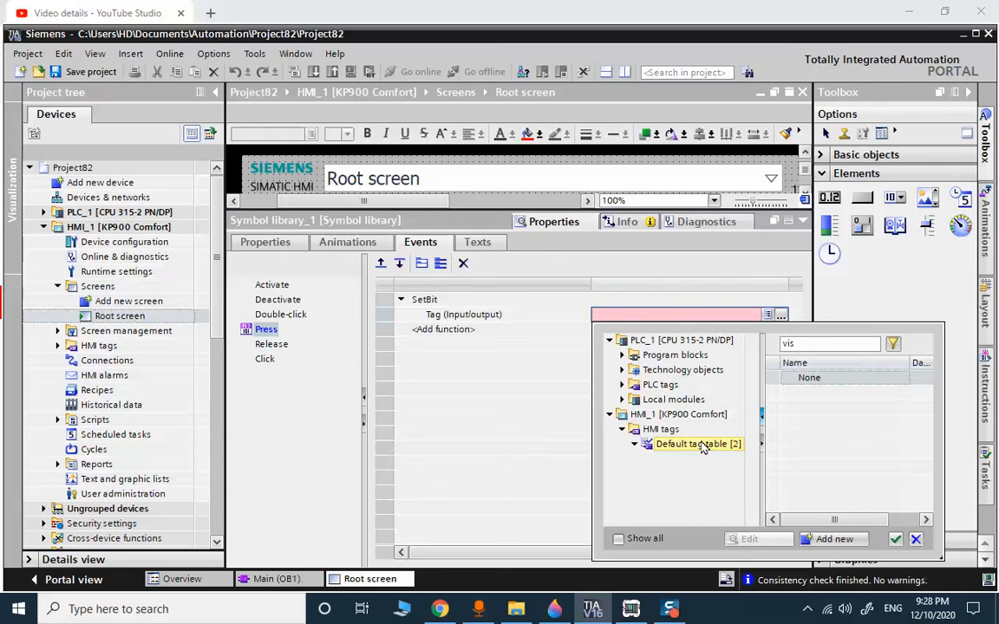
key(Escape)
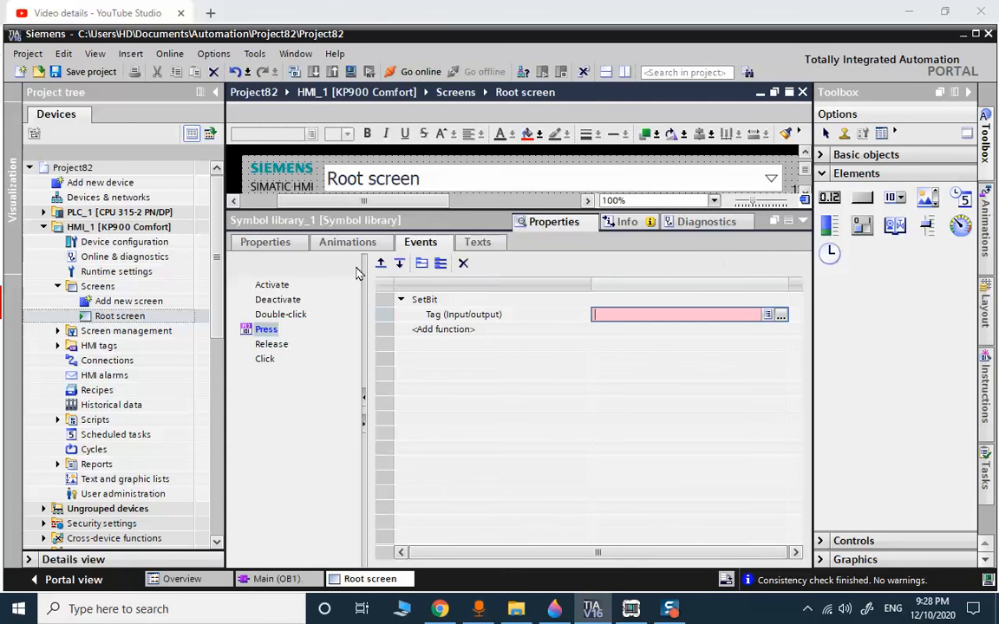
click(803, 221)
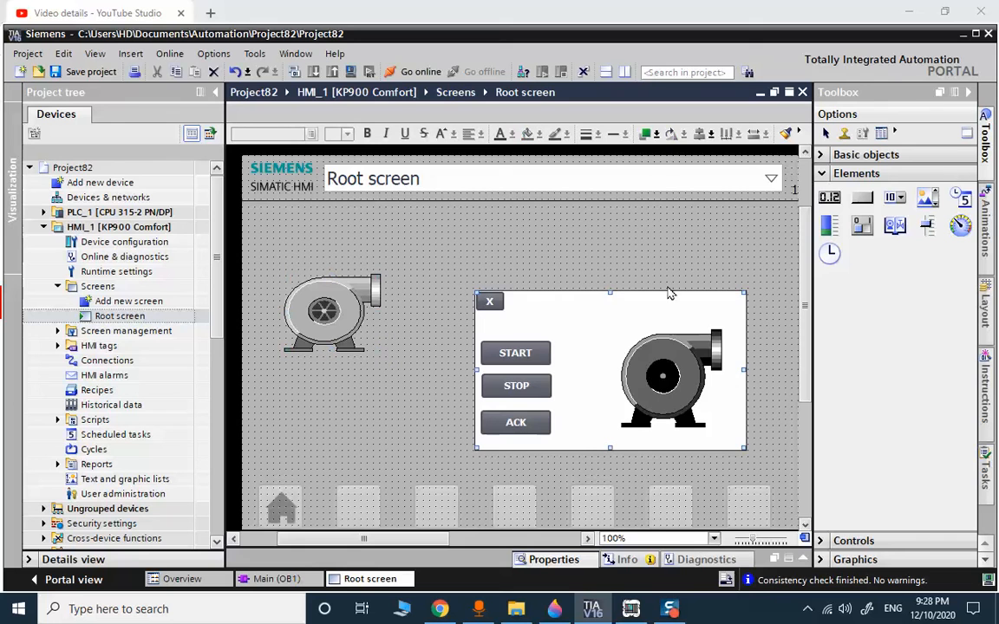
- Connect the DRIVE_FP faceplate's ACK_CMD interface property to the ack tag from PLC_1's default tag table
right_click(603, 334)
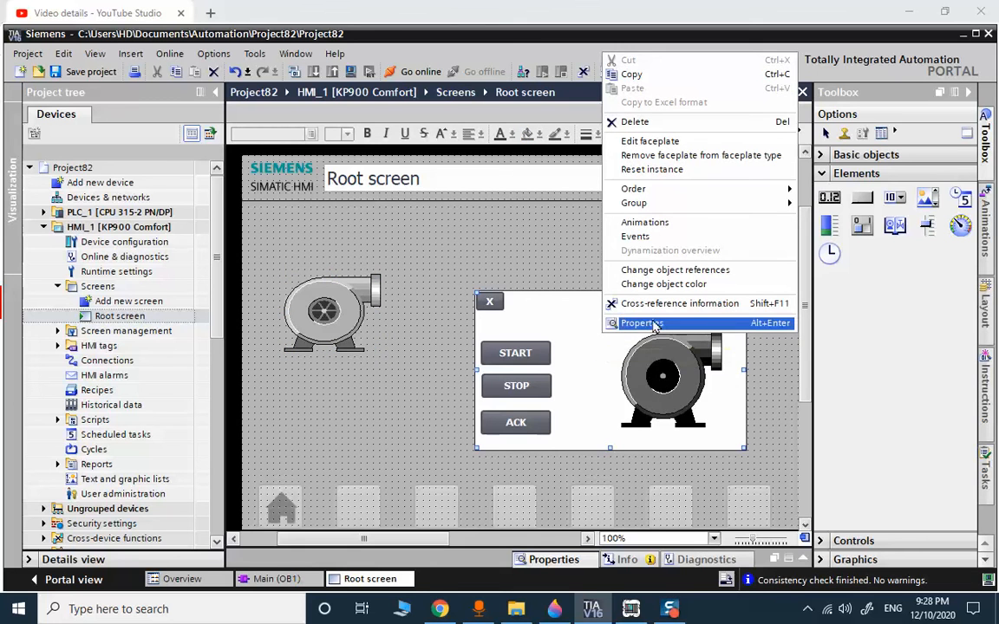
click(623, 323)
click(344, 241)
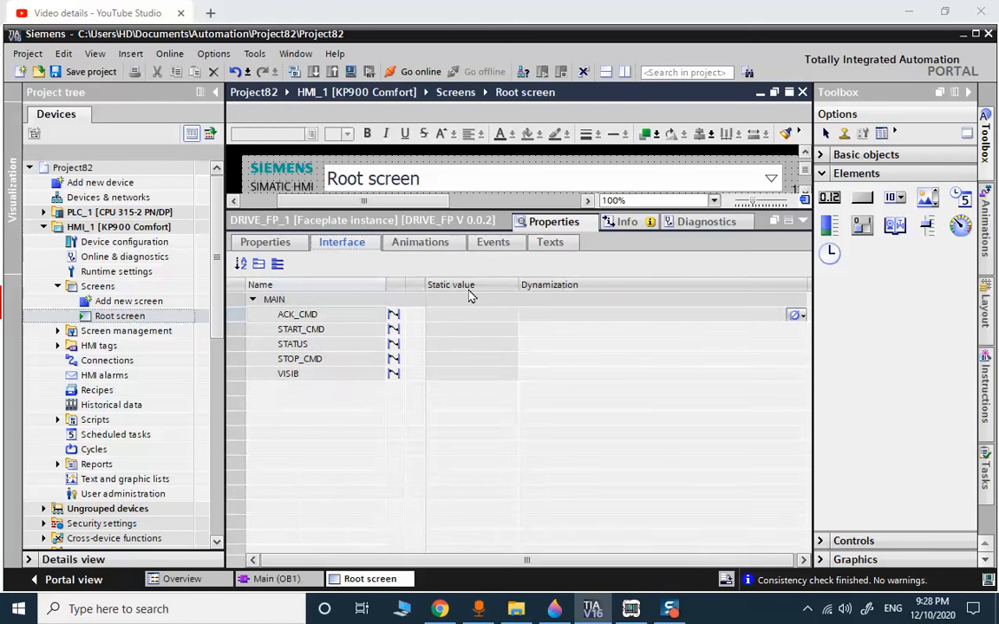
click(450, 318)
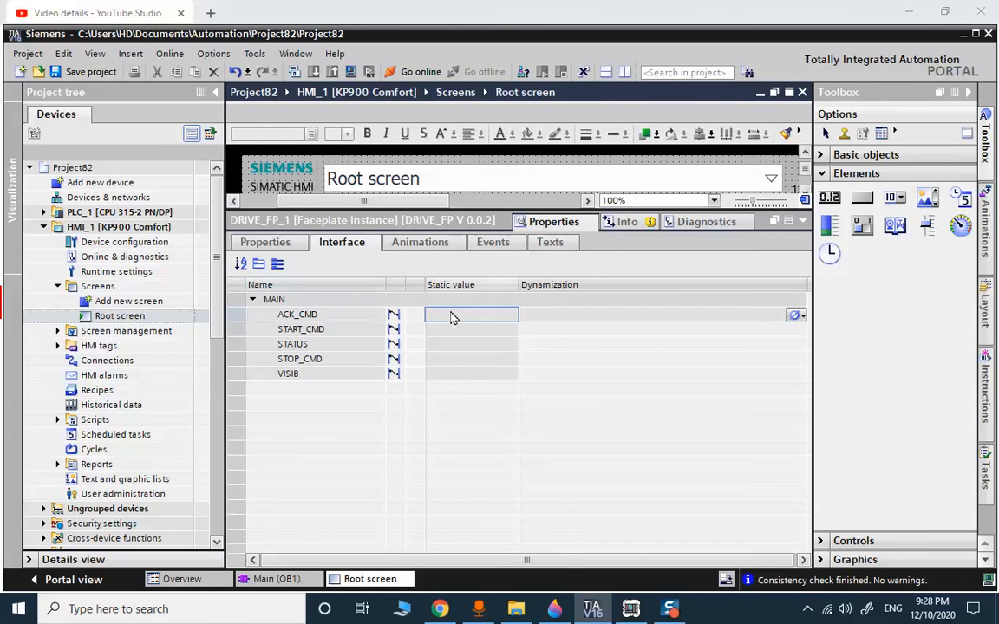
click(801, 318)
click(795, 316)
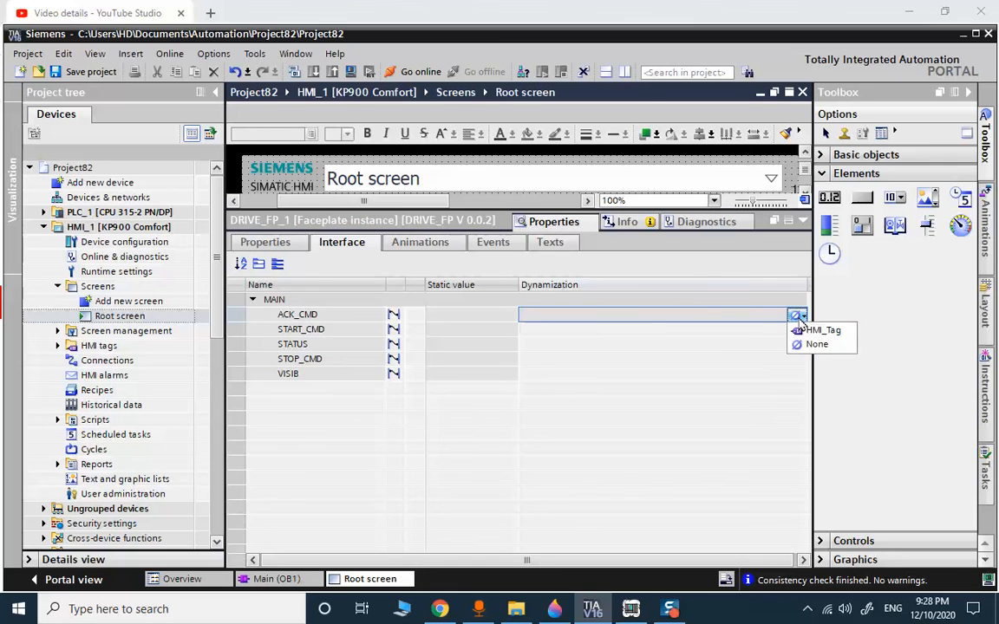
click(819, 328)
click(779, 314)
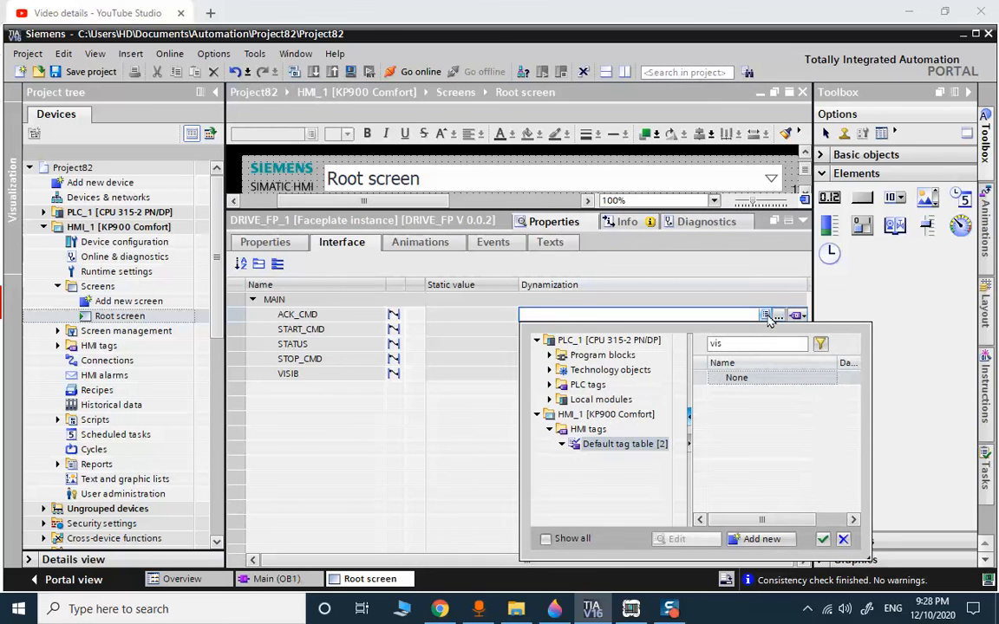
click(586, 386)
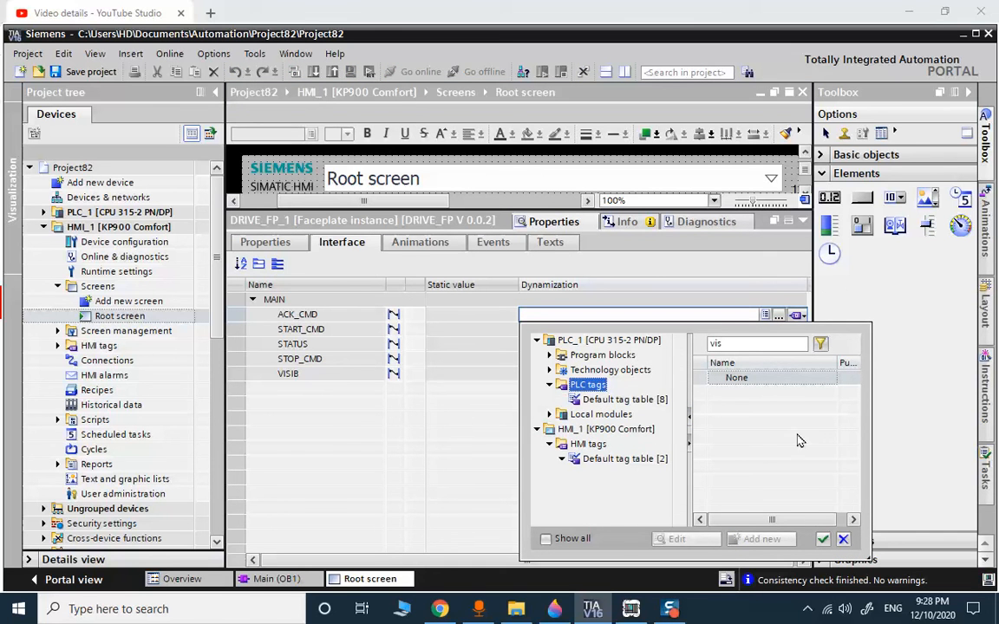
click(625, 399)
click(734, 395)
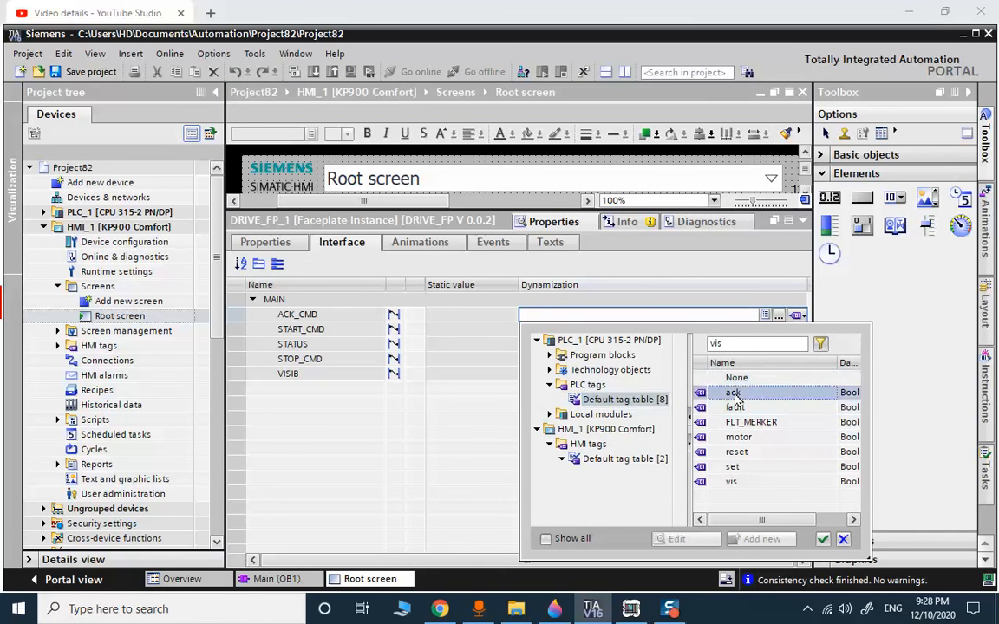
double_click(734, 395)
- Connect the faceplate's START_CMD interface property to the PLC tag set
click(780, 330)
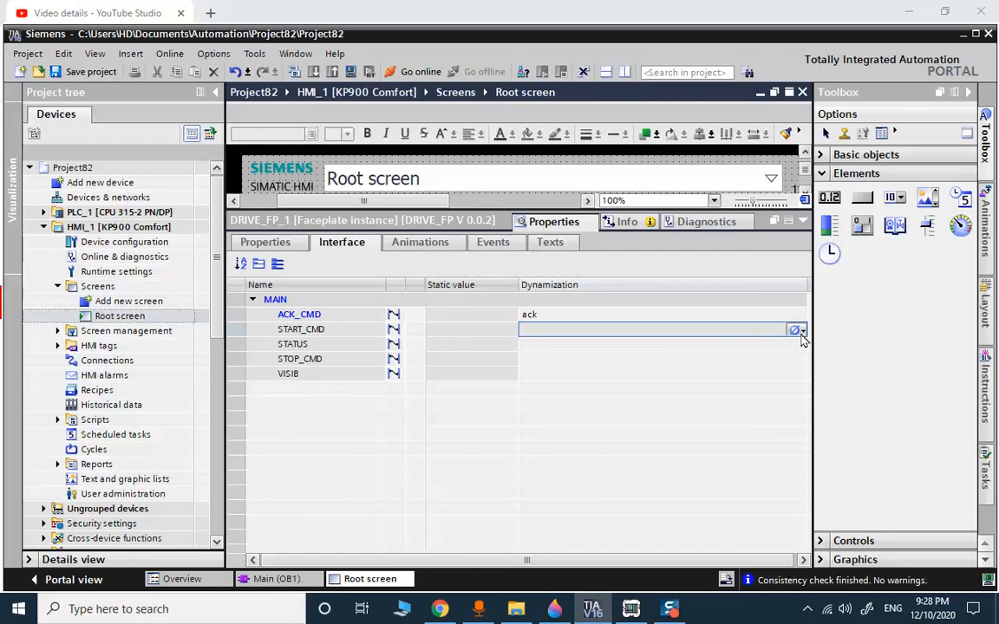
click(801, 331)
click(820, 343)
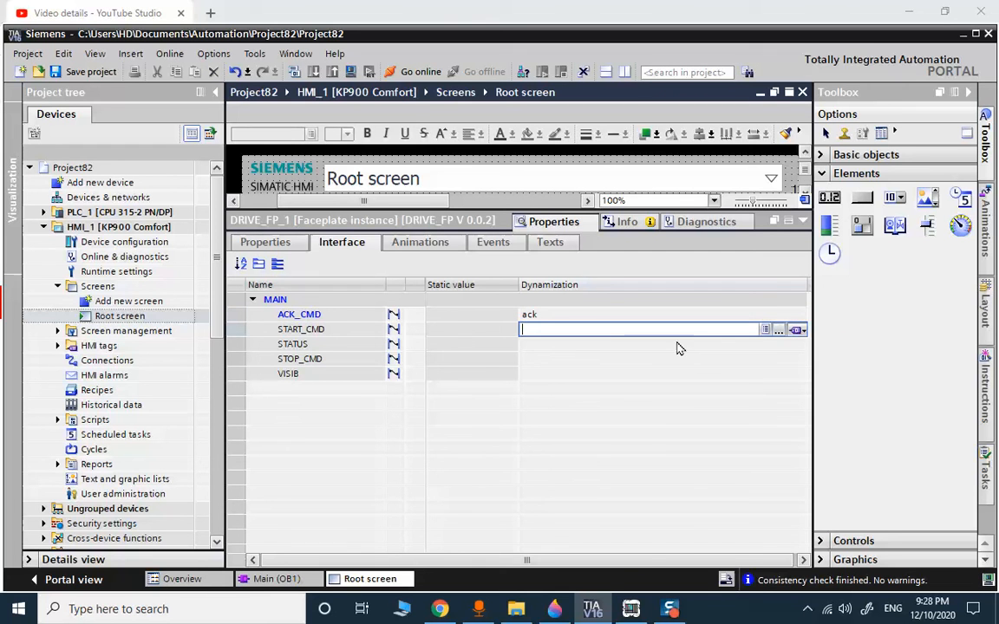
click(777, 330)
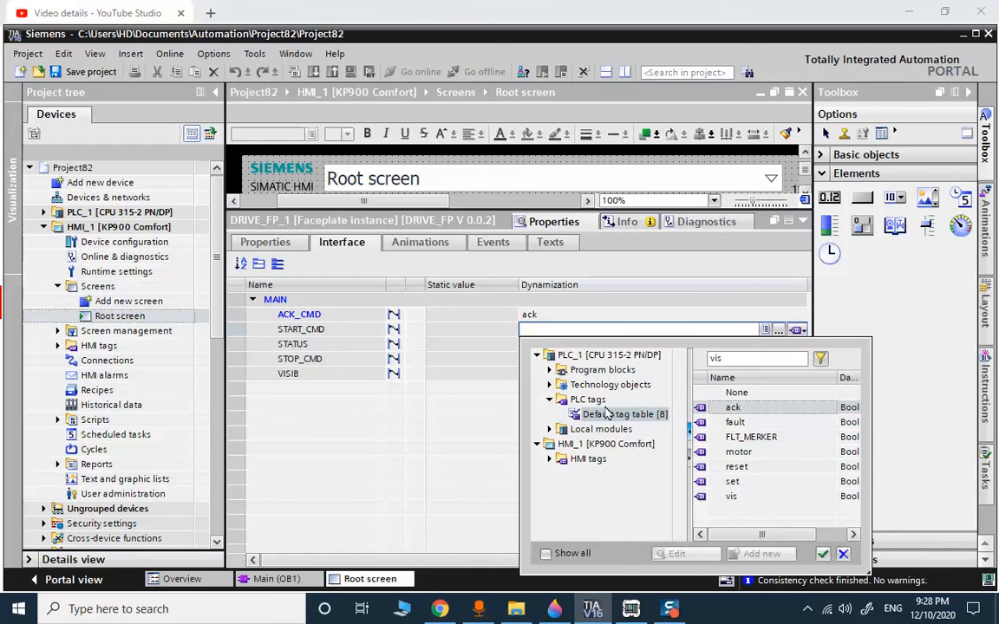
click(733, 483)
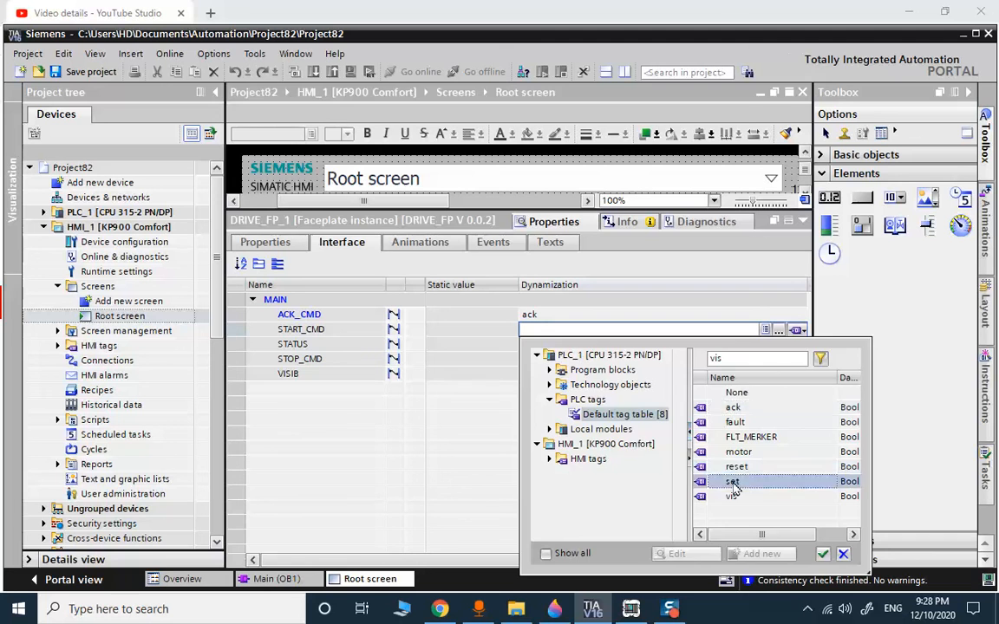
double_click(733, 484)
key(Return)
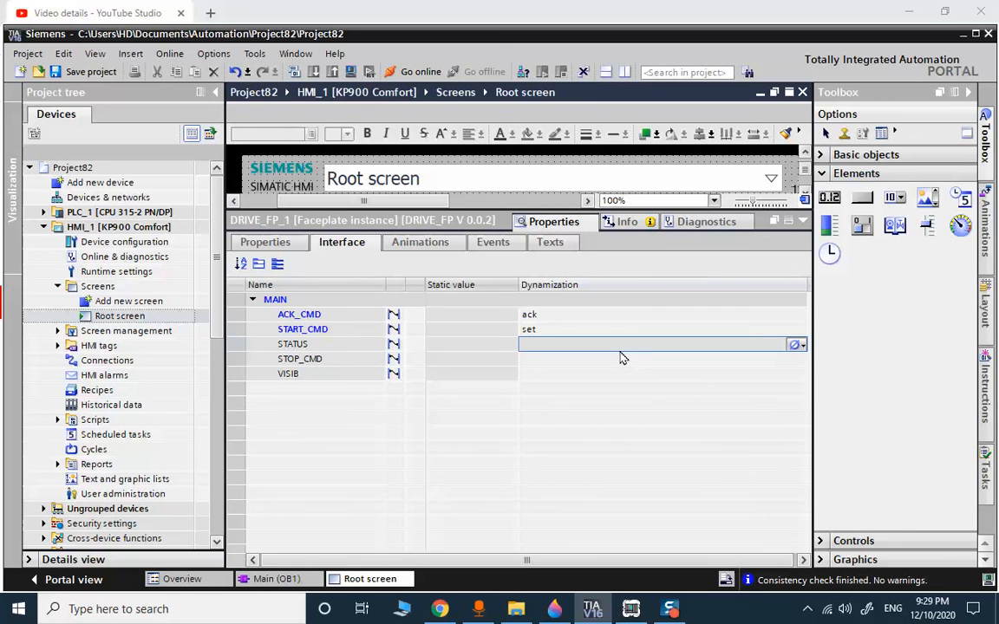
- Connect the faceplate's STATUS interface property to the PLC tag STAT
click(802, 347)
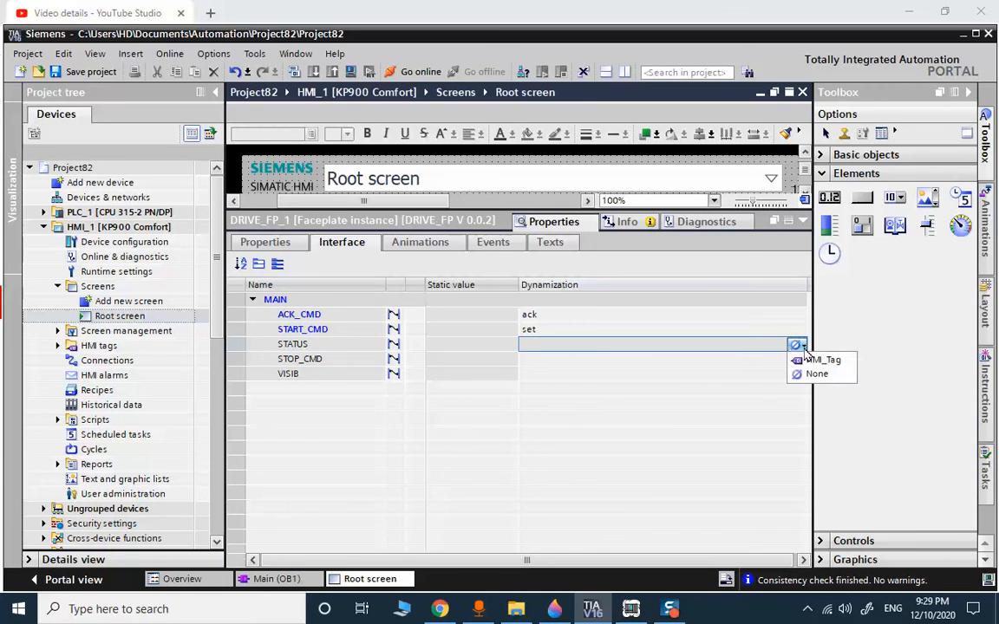
click(800, 361)
click(780, 345)
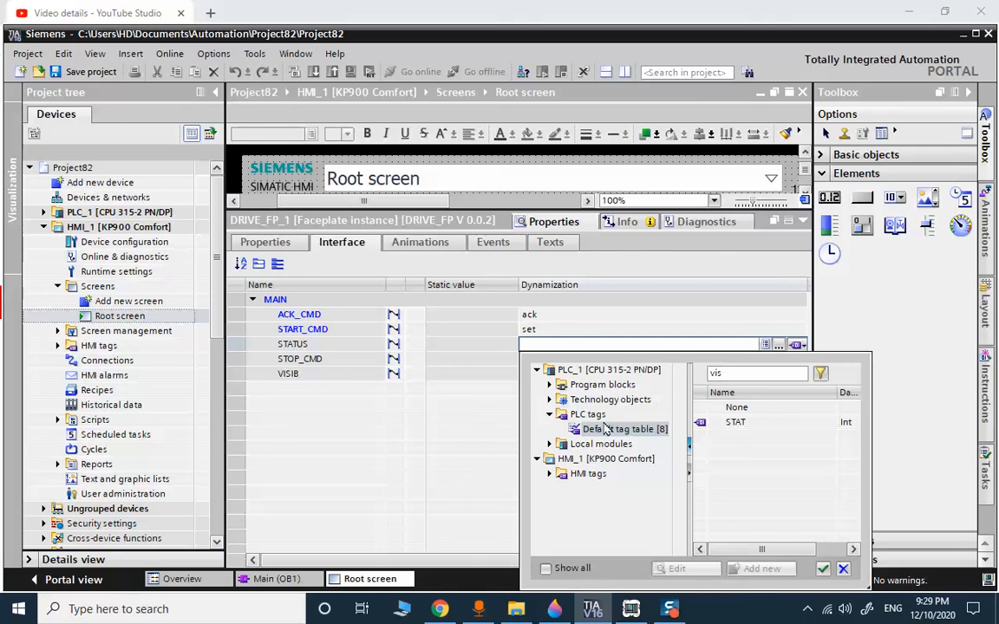
double_click(711, 421)
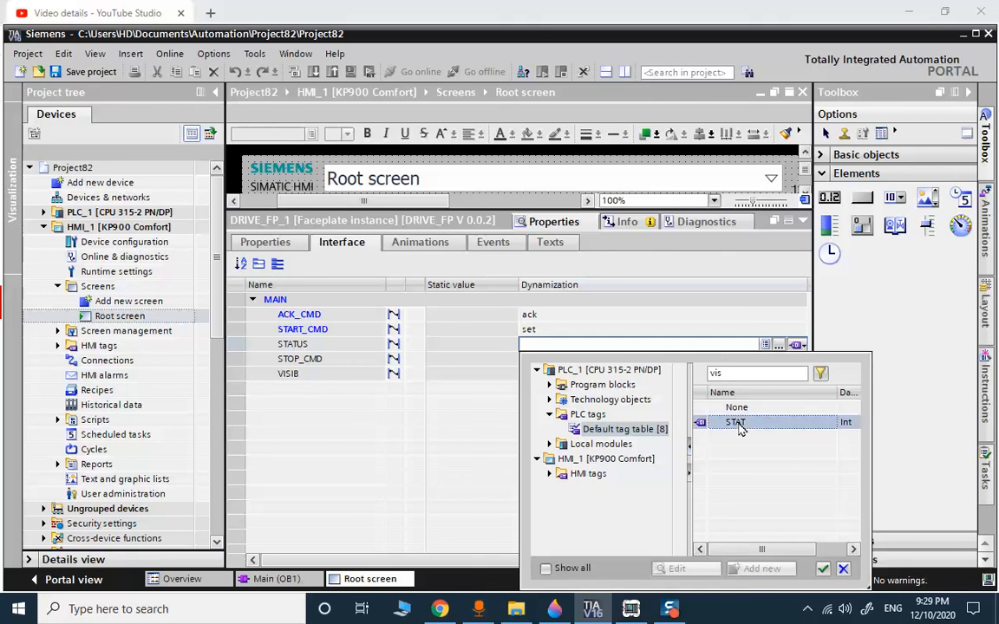
- Connect the faceplate's STOP_CMD interface property to the PLC tag reset
click(781, 361)
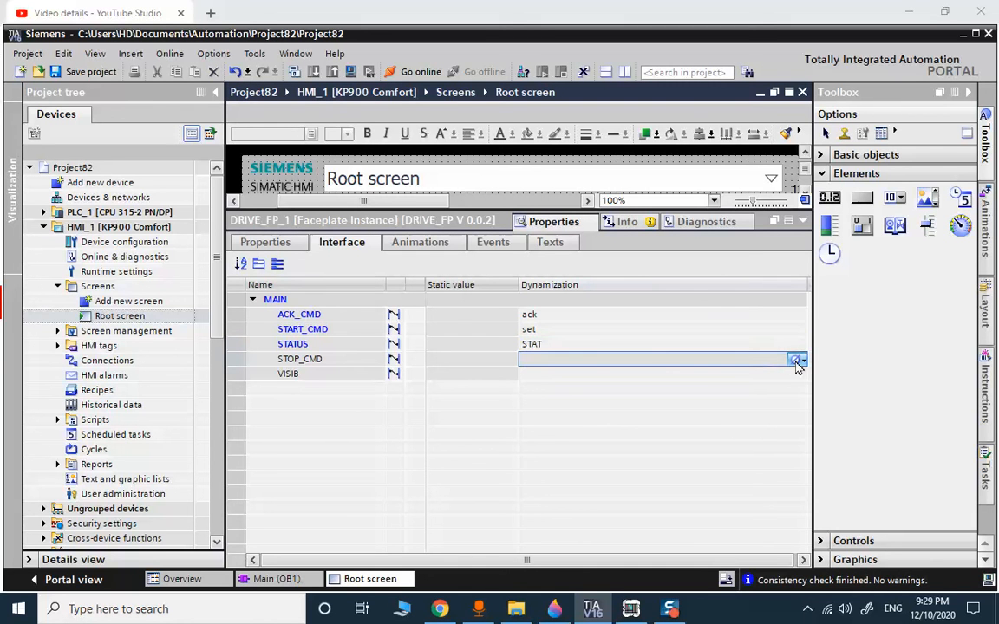
click(803, 363)
click(796, 374)
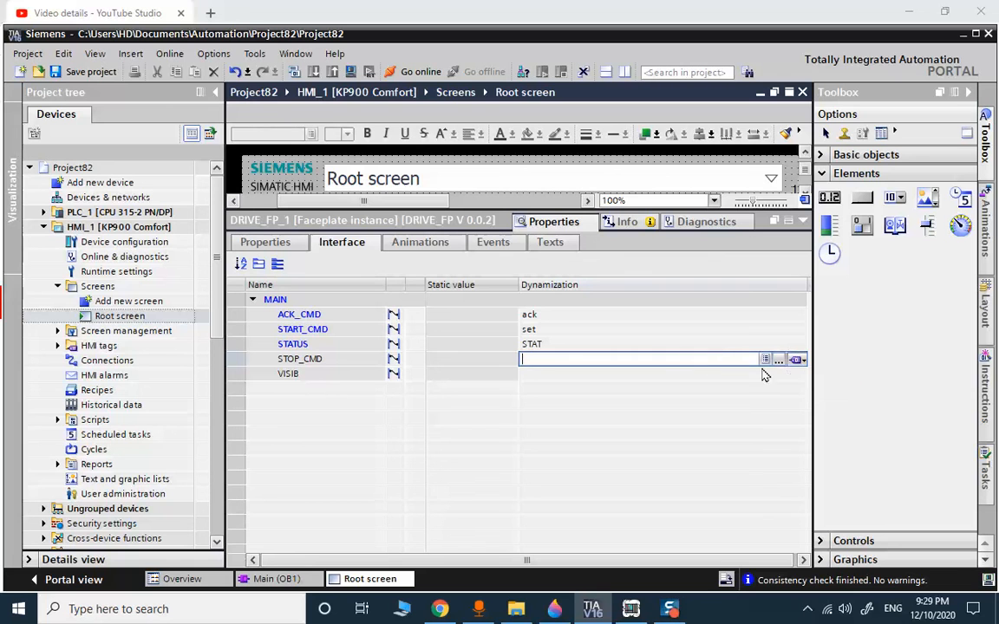
click(778, 360)
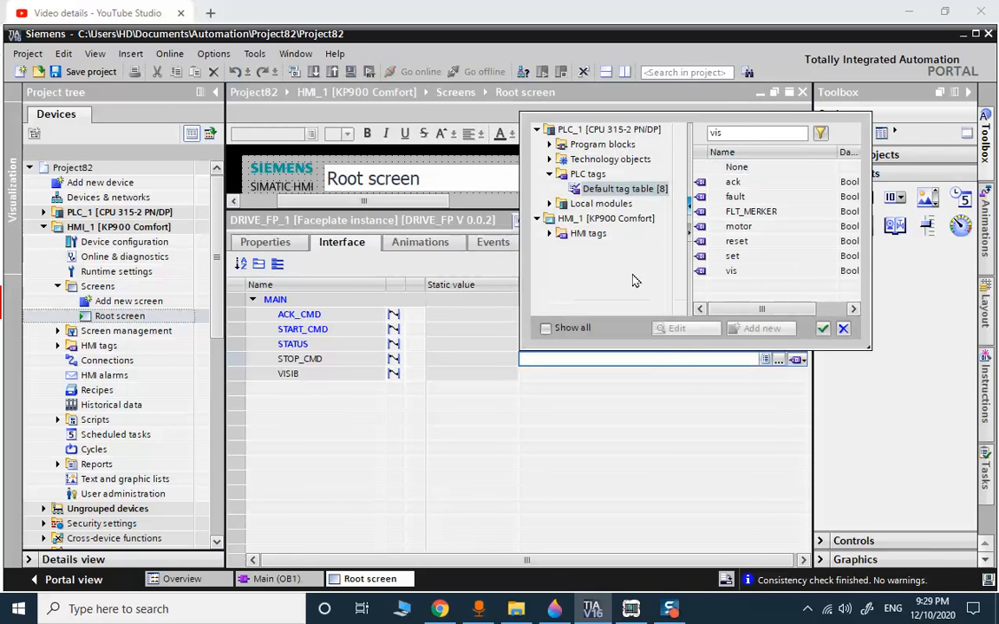
double_click(738, 243)
- Connect the faceplate's VISIB interface property to the PLC tag vis and save the project
click(766, 379)
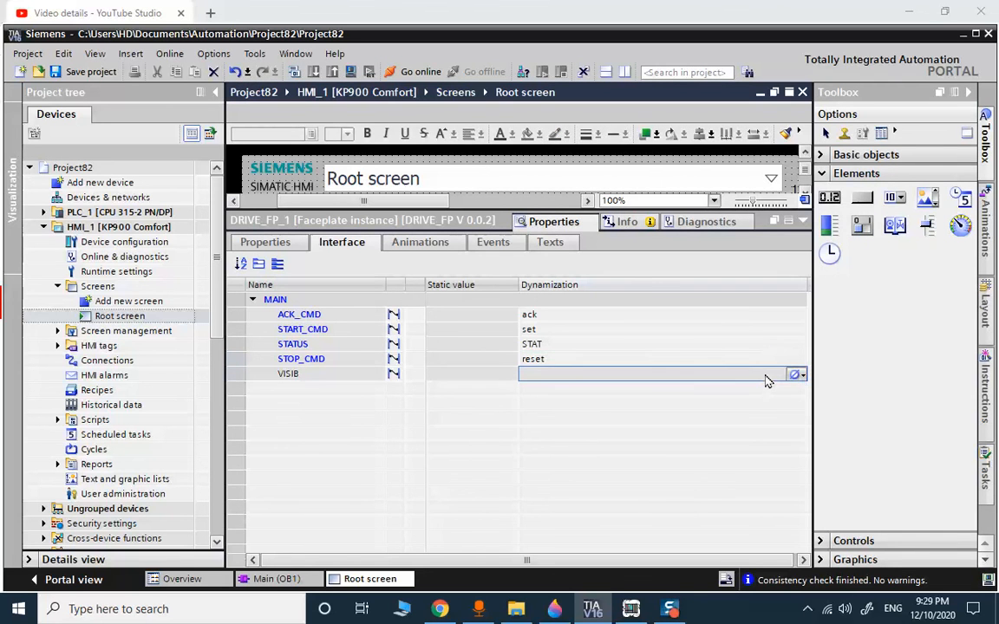
click(800, 378)
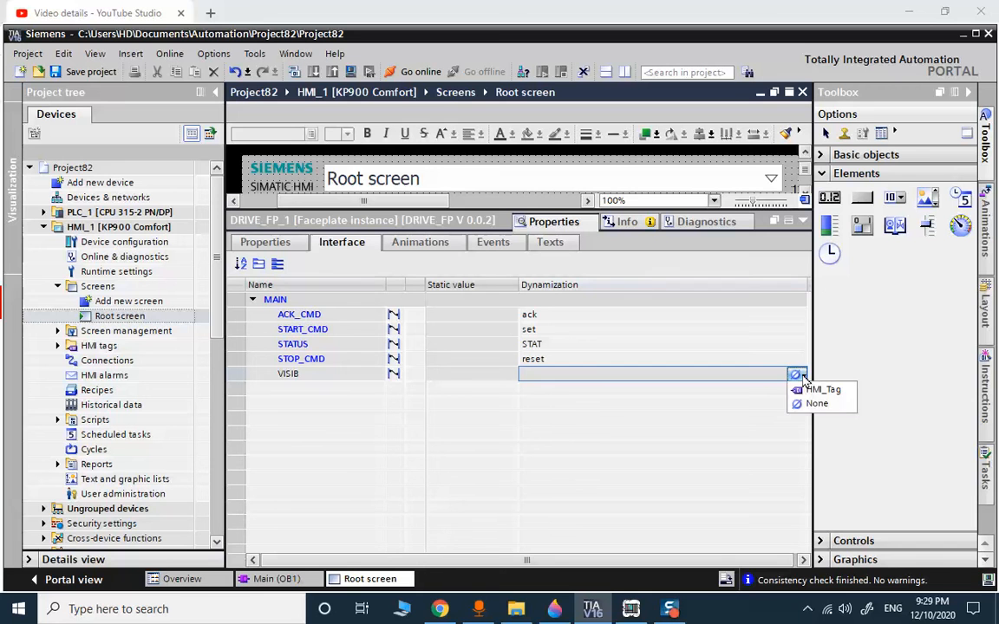
click(819, 390)
click(779, 374)
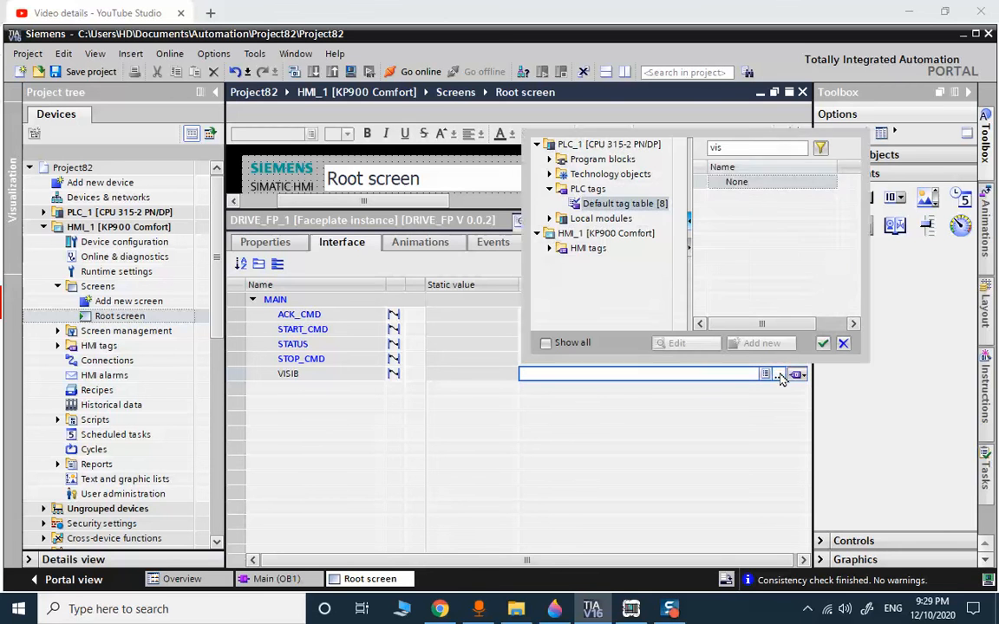
double_click(731, 286)
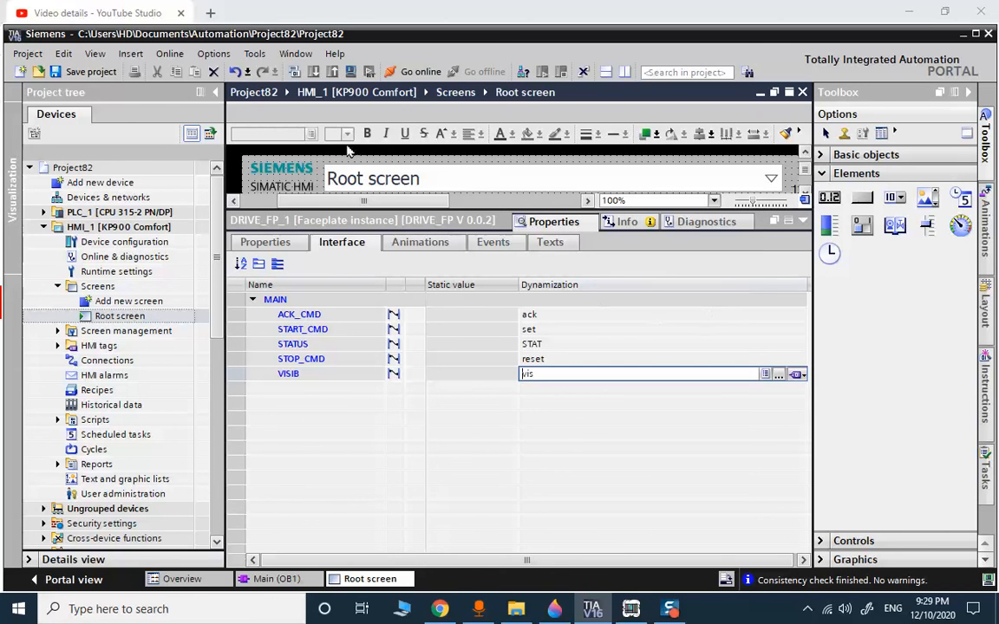
click(95, 75)
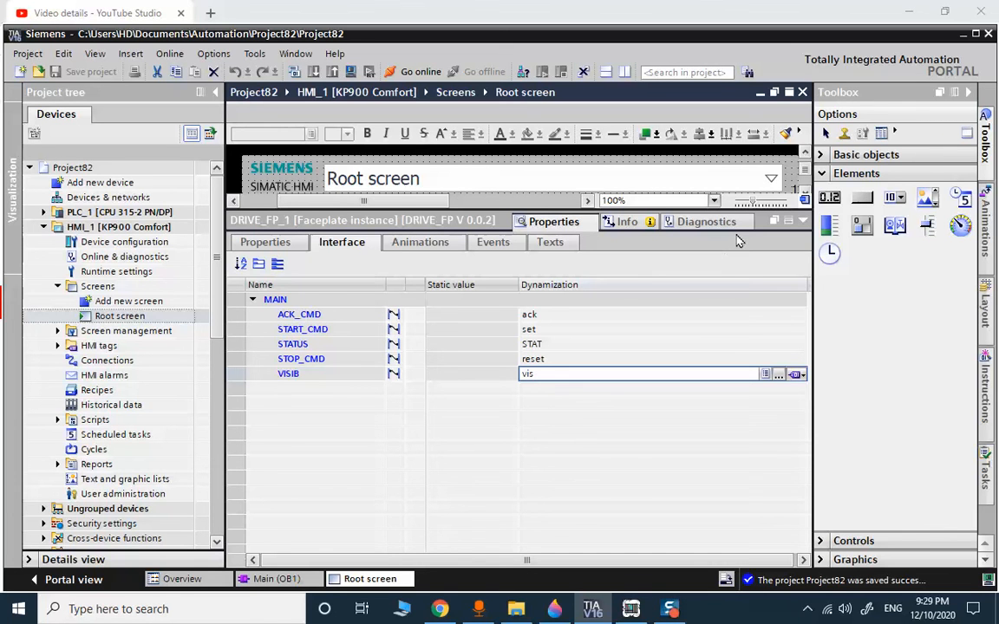
- Assign the tag vis to the SetBit function on the pump symbol's Press event in the Root screen and save the project
click(803, 221)
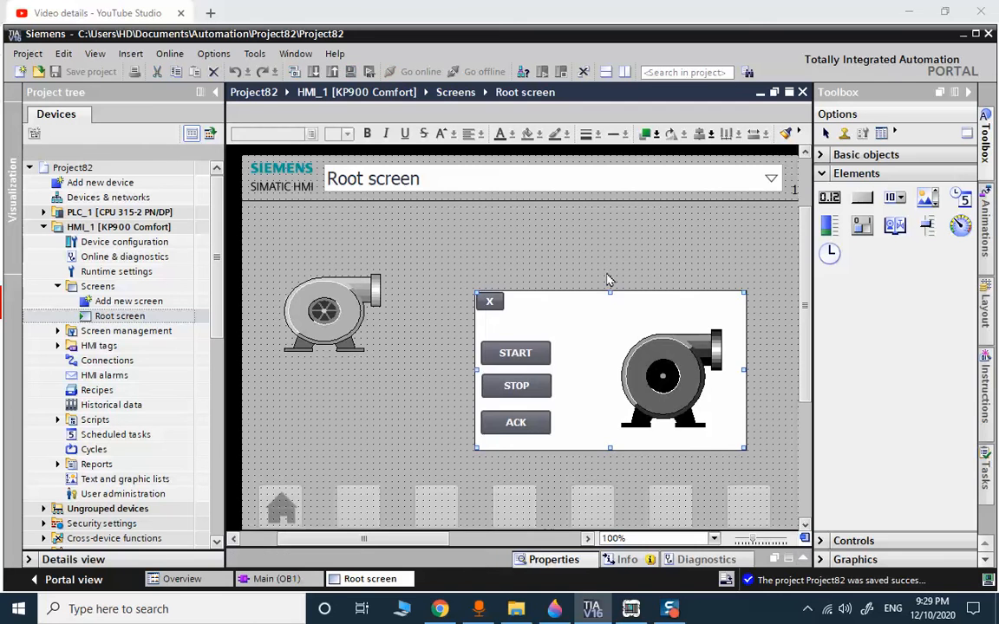
click(313, 302)
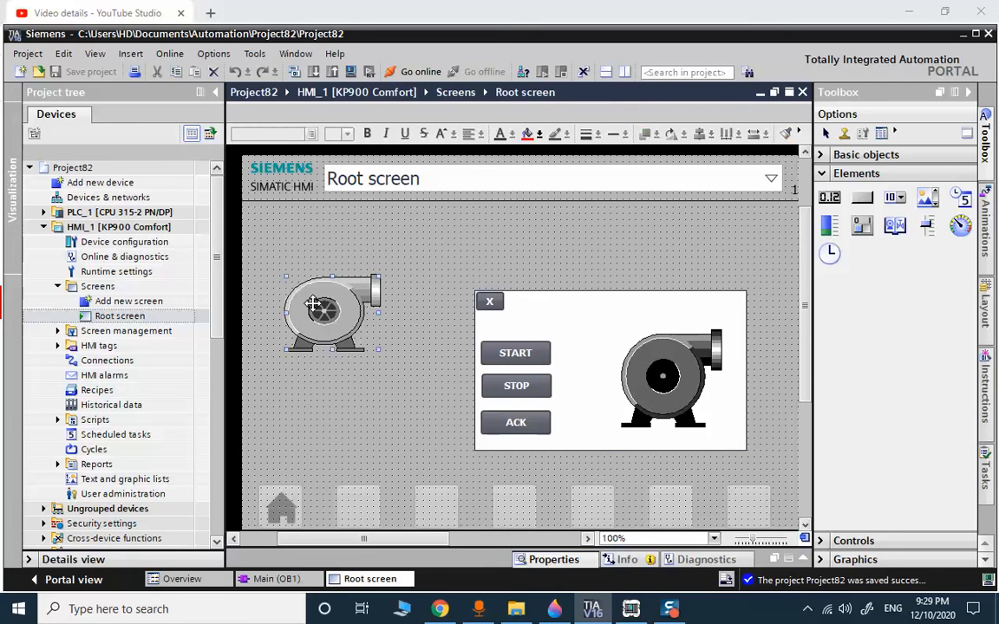
right_click(313, 303)
click(364, 564)
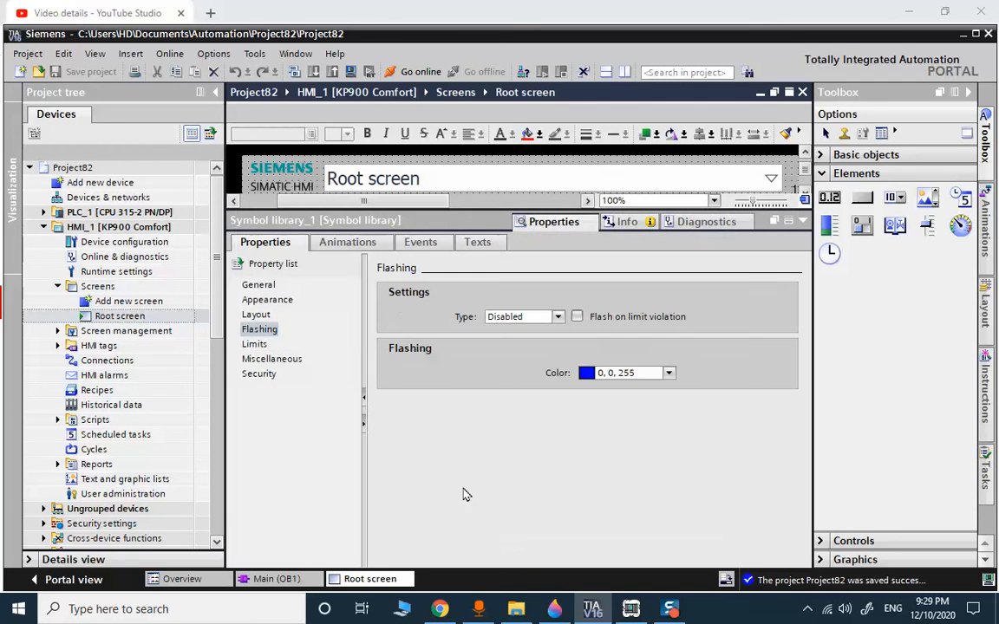
click(346, 242)
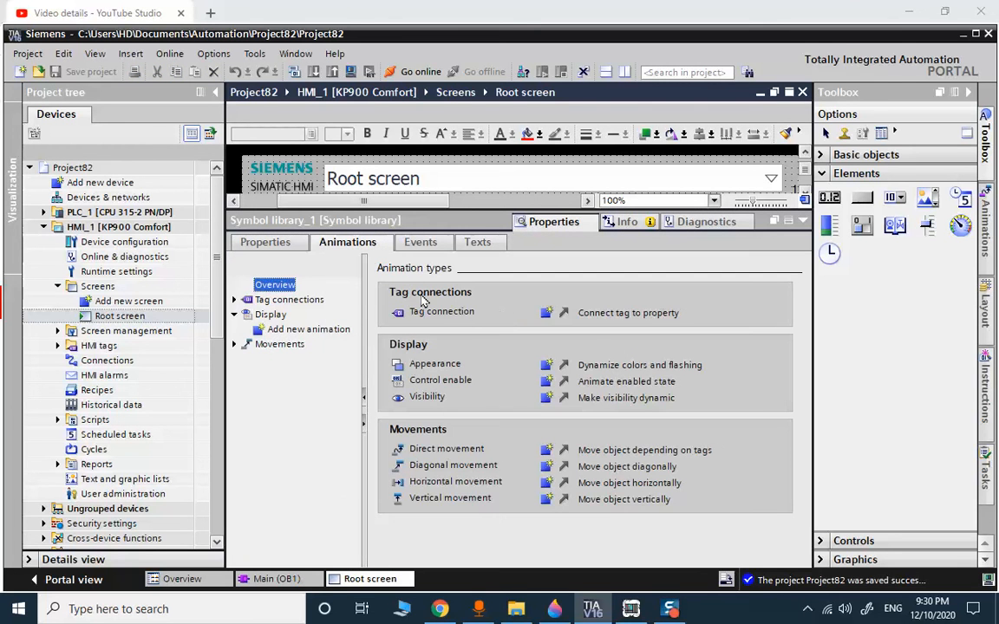
click(420, 242)
click(683, 315)
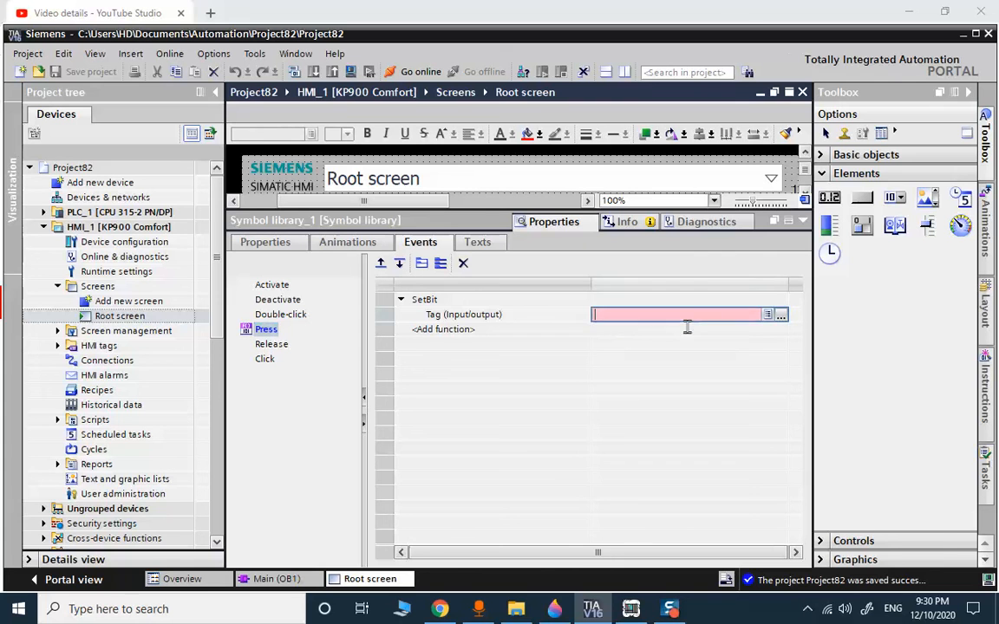
click(780, 315)
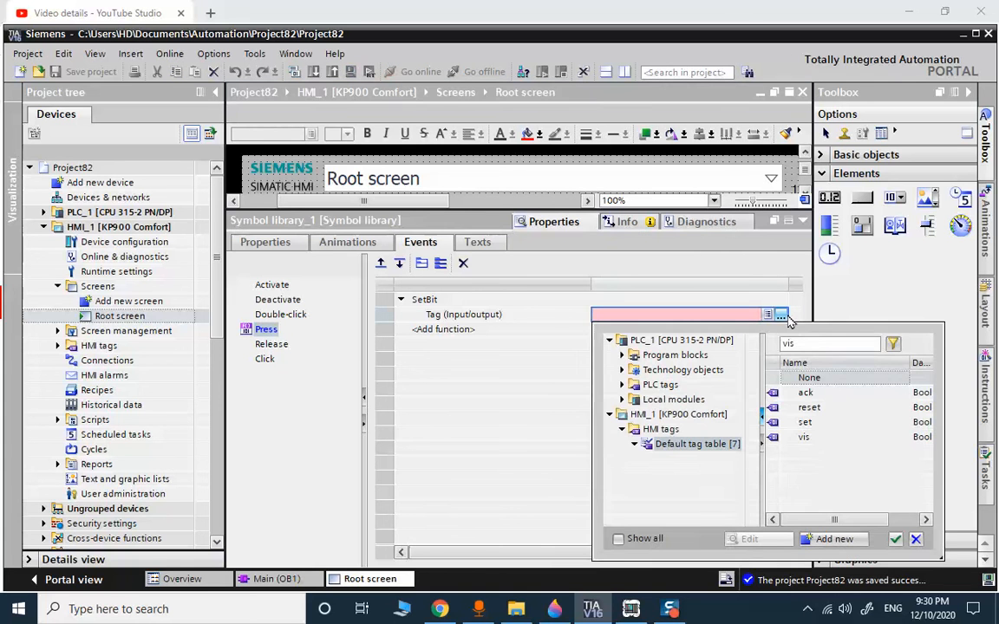
double_click(820, 438)
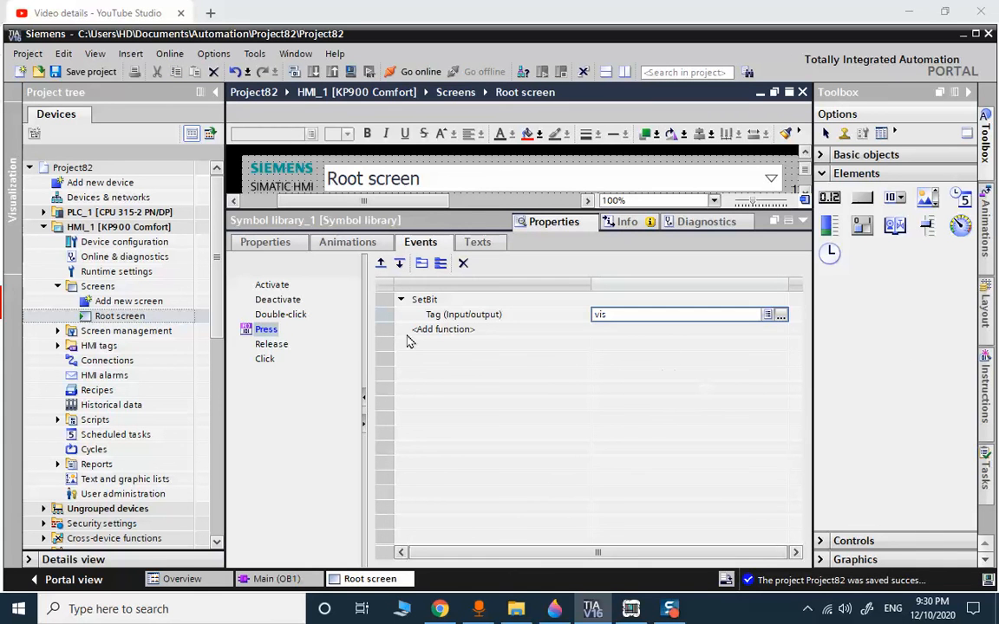
click(74, 72)
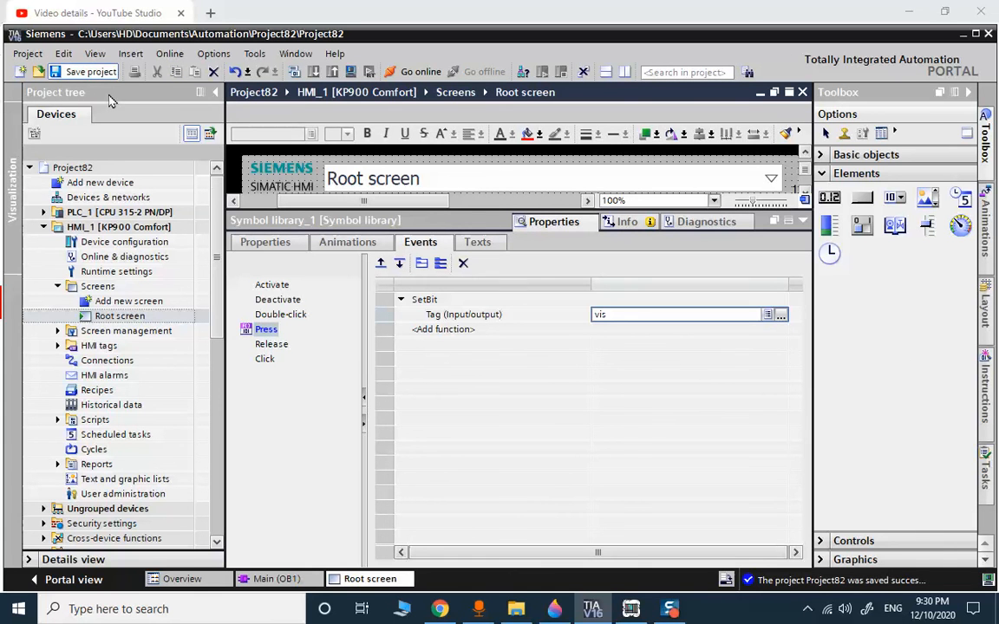
click(801, 222)
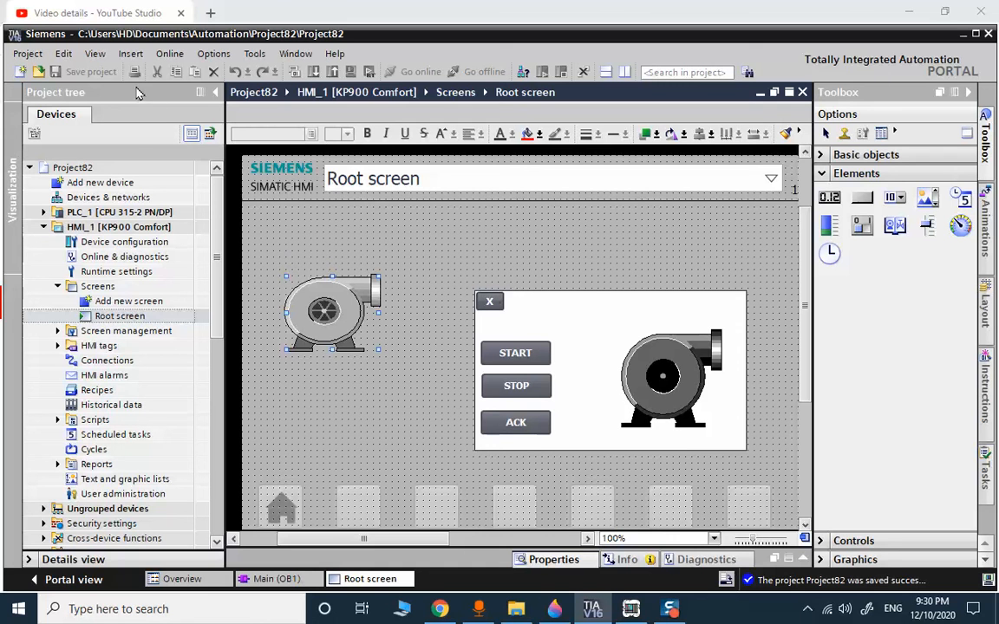
- Start the HMI_1 runtime simulation and test the faceplate's STOP and START commands
click(135, 226)
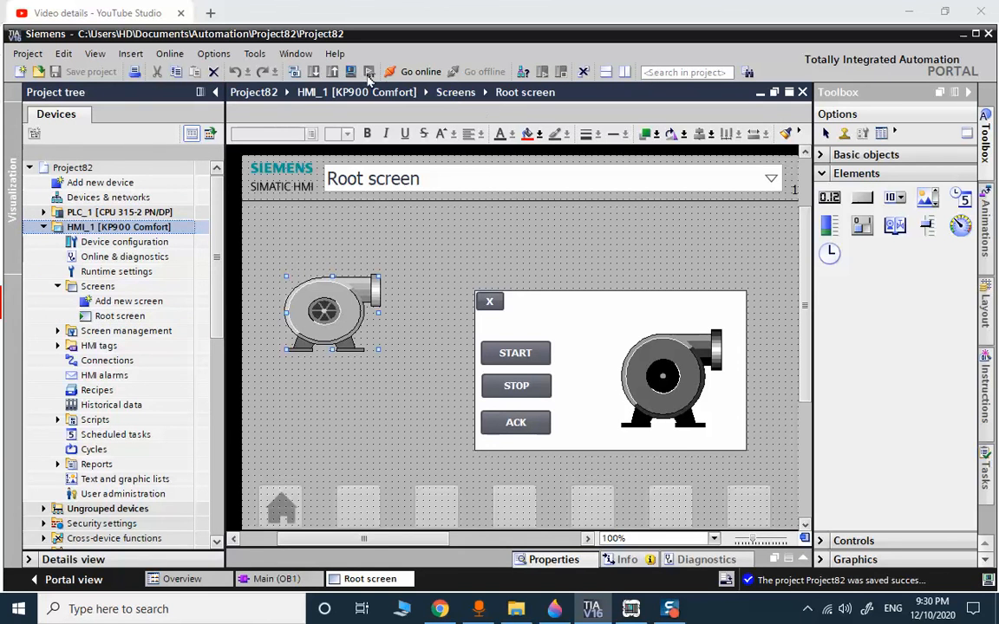
click(313, 71)
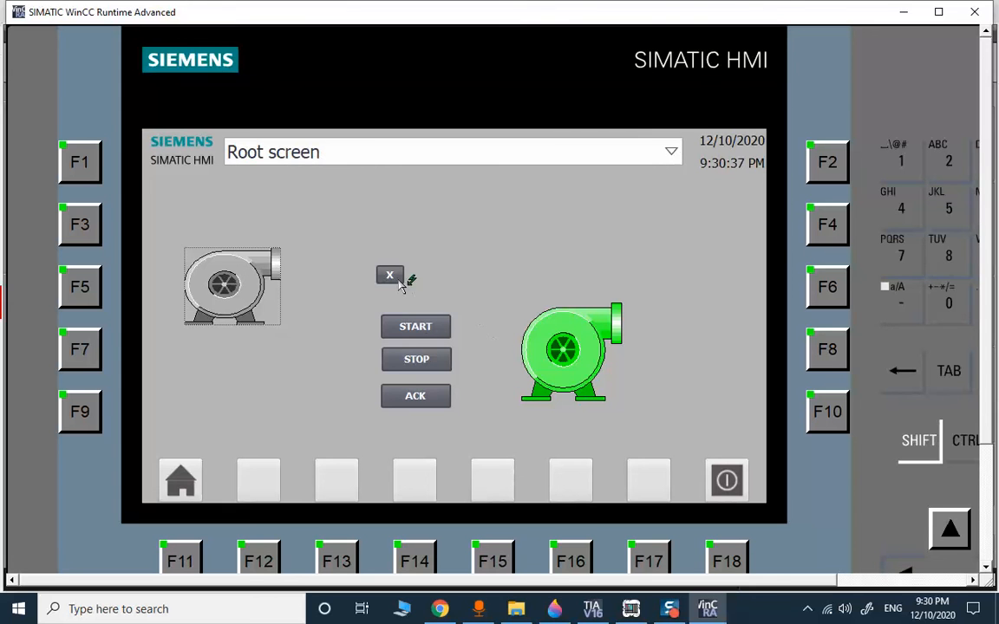
click(426, 359)
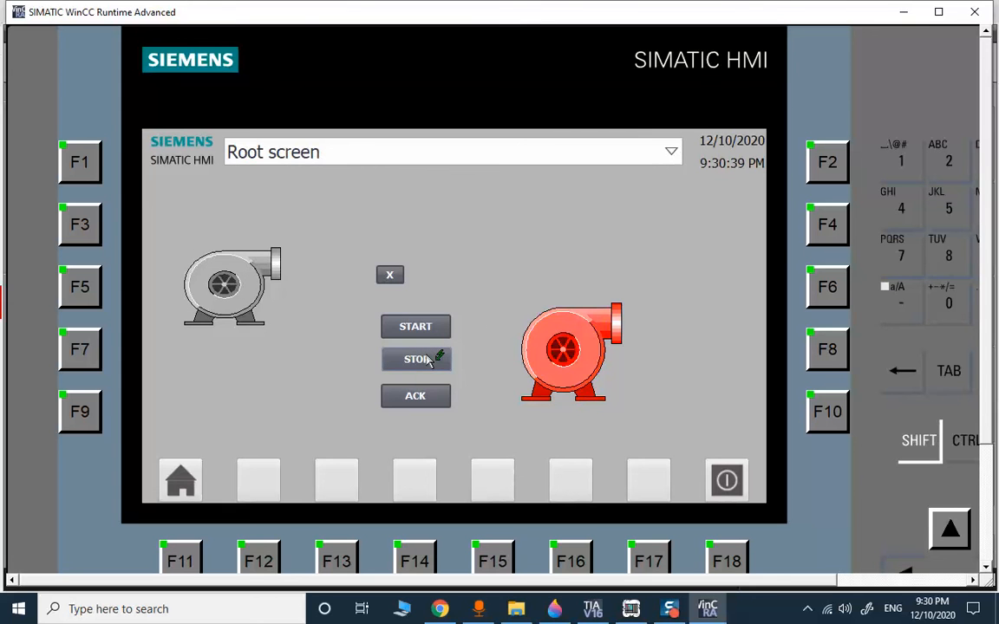
click(429, 336)
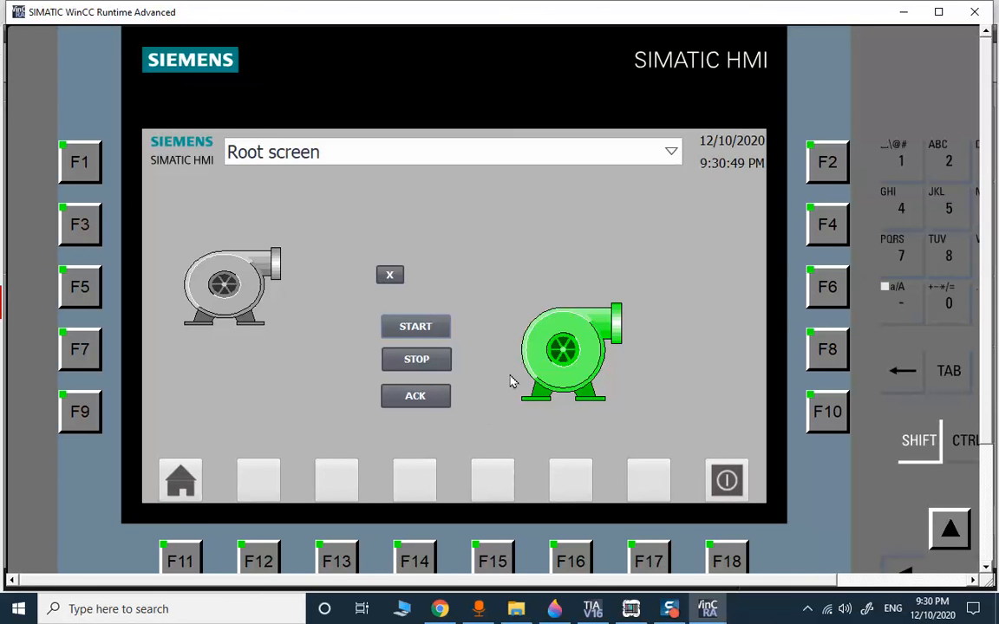
- Test closing the faceplate with its X button and reopening it from the pump symbol, and test the STOP command again
click(391, 276)
click(232, 297)
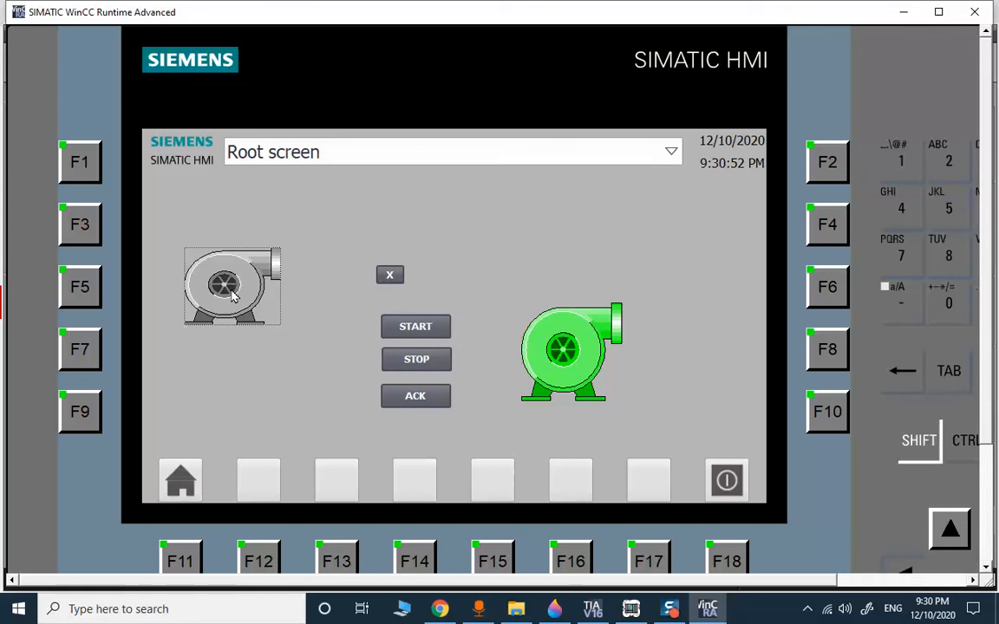
click(387, 279)
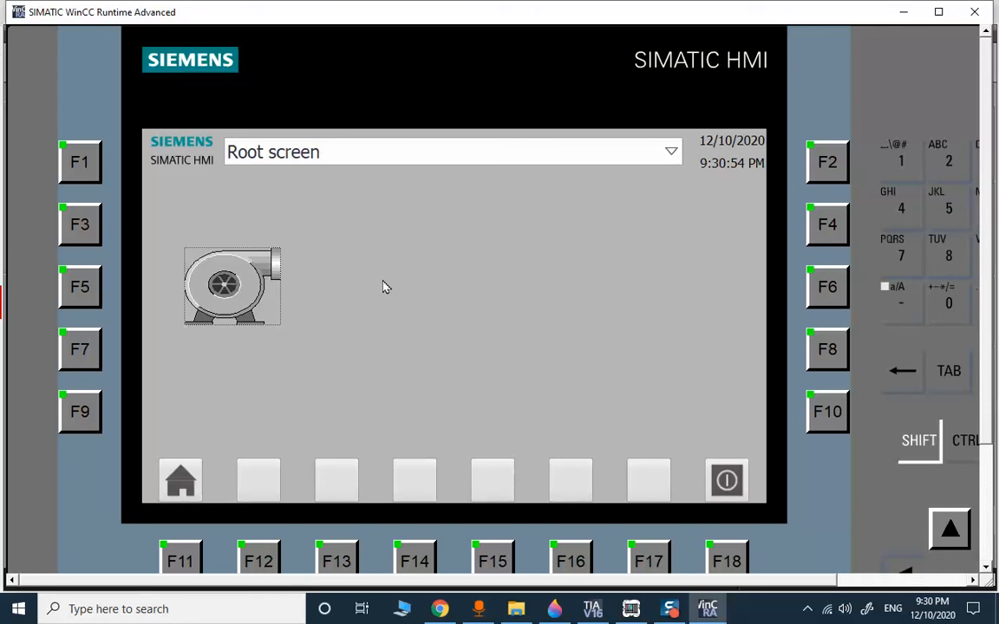
click(217, 292)
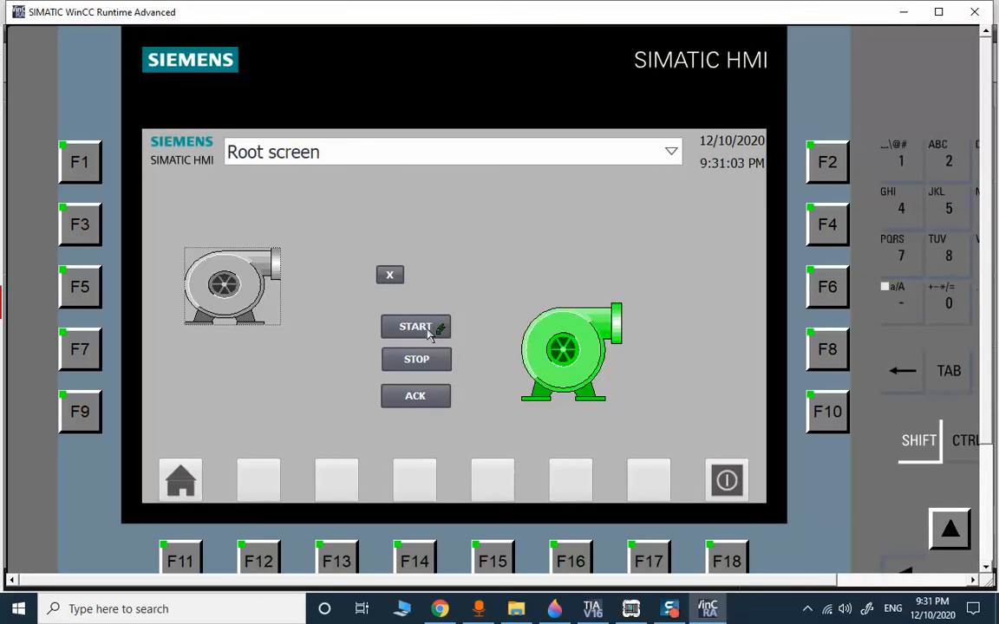
click(425, 358)
click(390, 275)
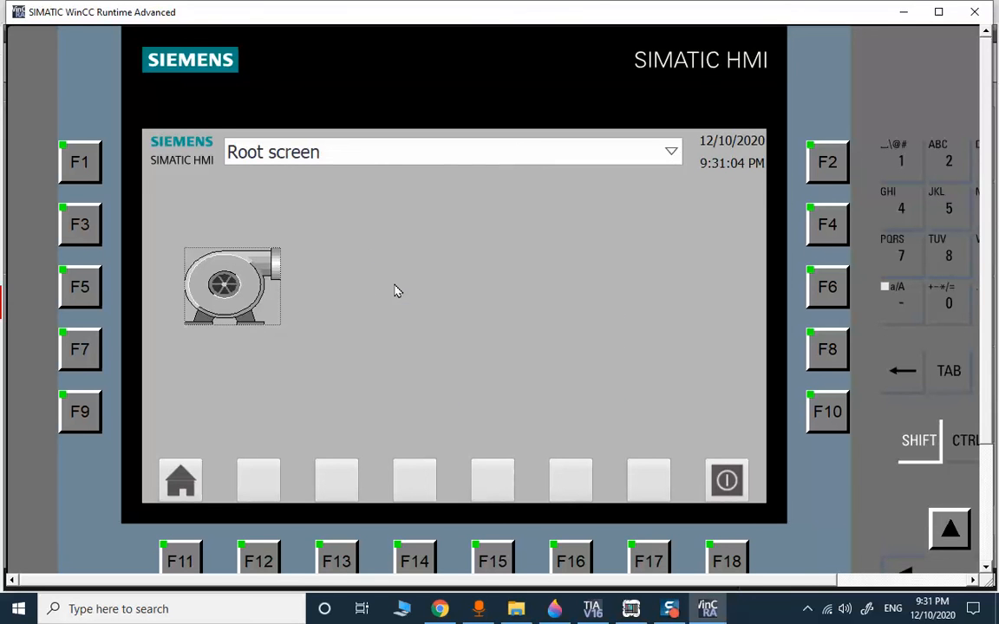
- Reopen the faceplate and toggle memory bit M0.2 in S7-PLCSIM to test the pump's status display
click(229, 293)
click(631, 609)
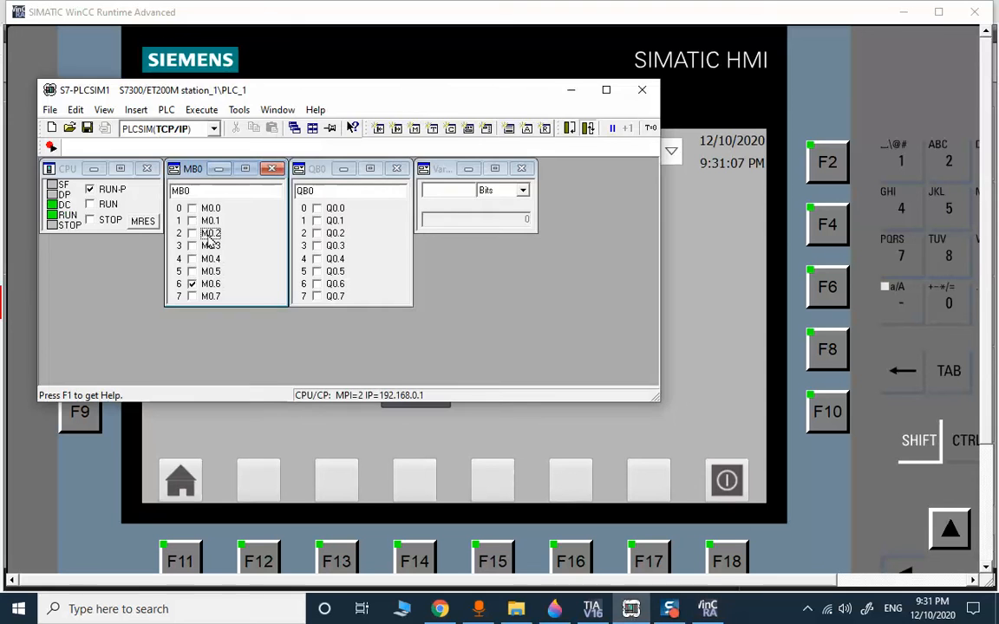
click(571, 90)
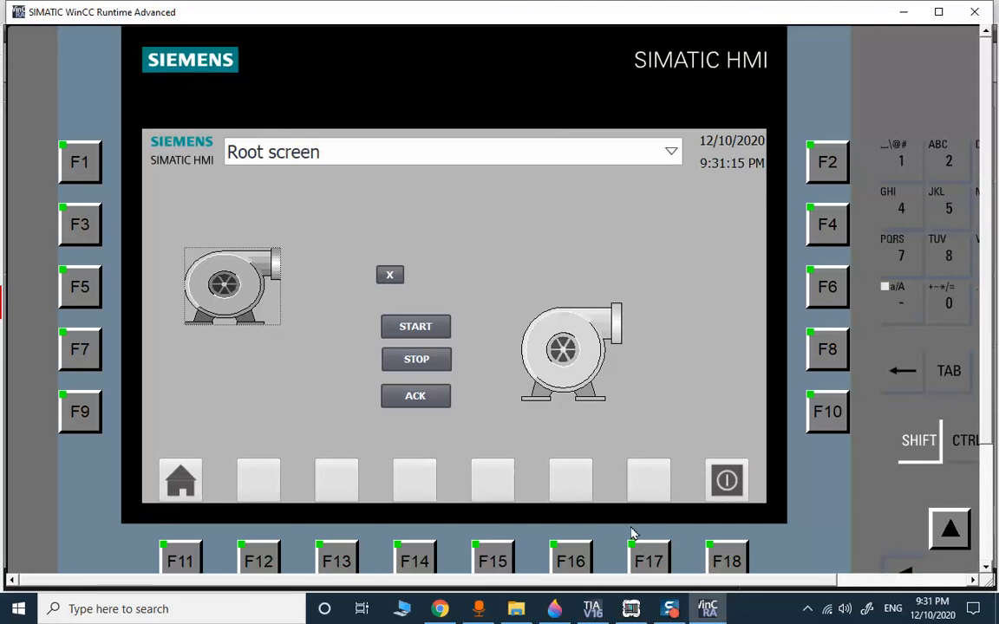
- Switch to TIA Portal and open version V 0.0.2 of the DRIVE_FP type in the project library for editing
click(592, 609)
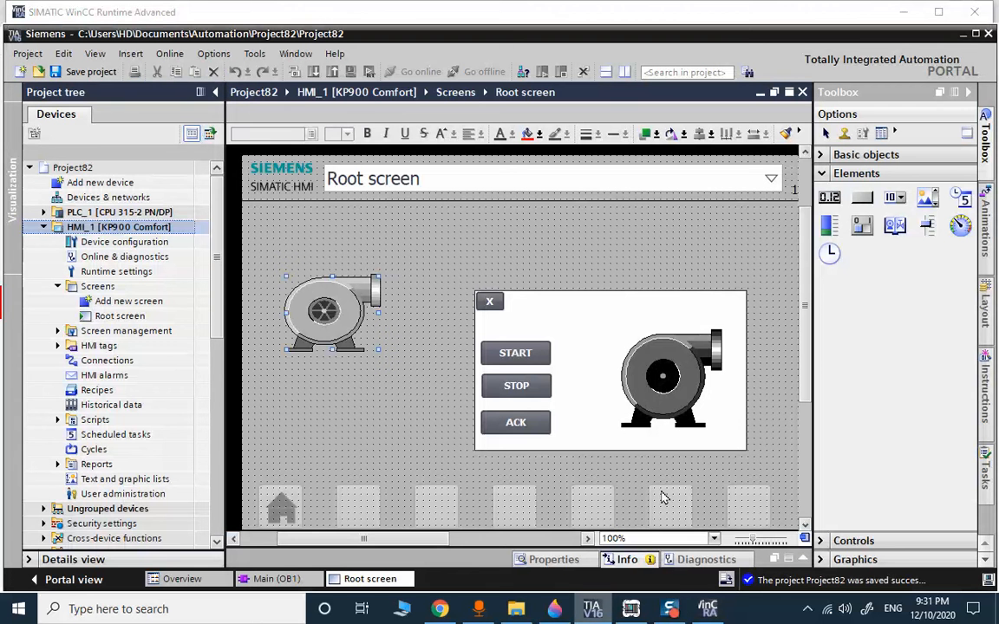
click(986, 564)
click(986, 369)
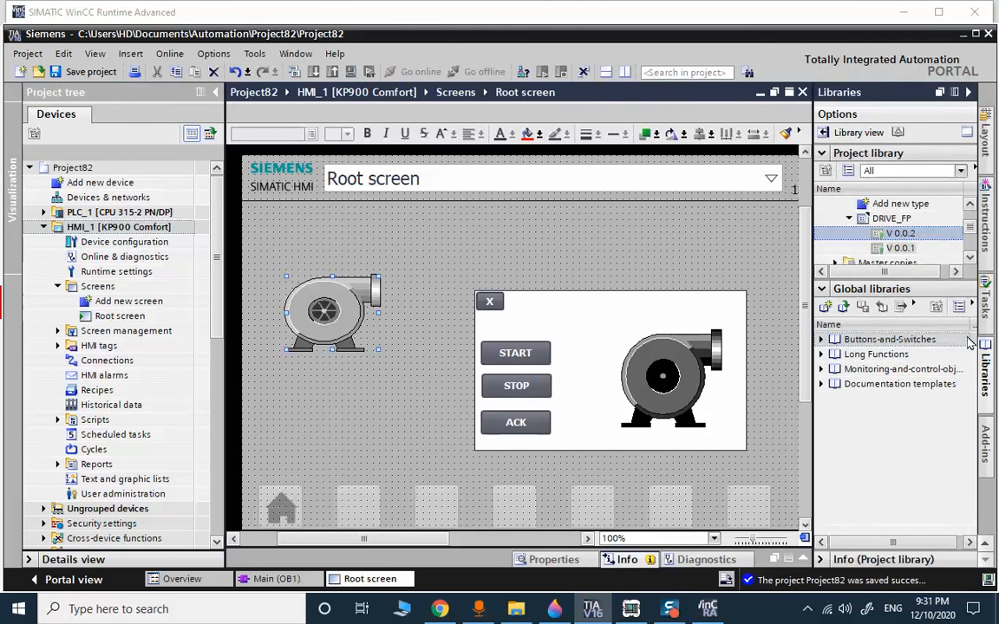
right_click(899, 235)
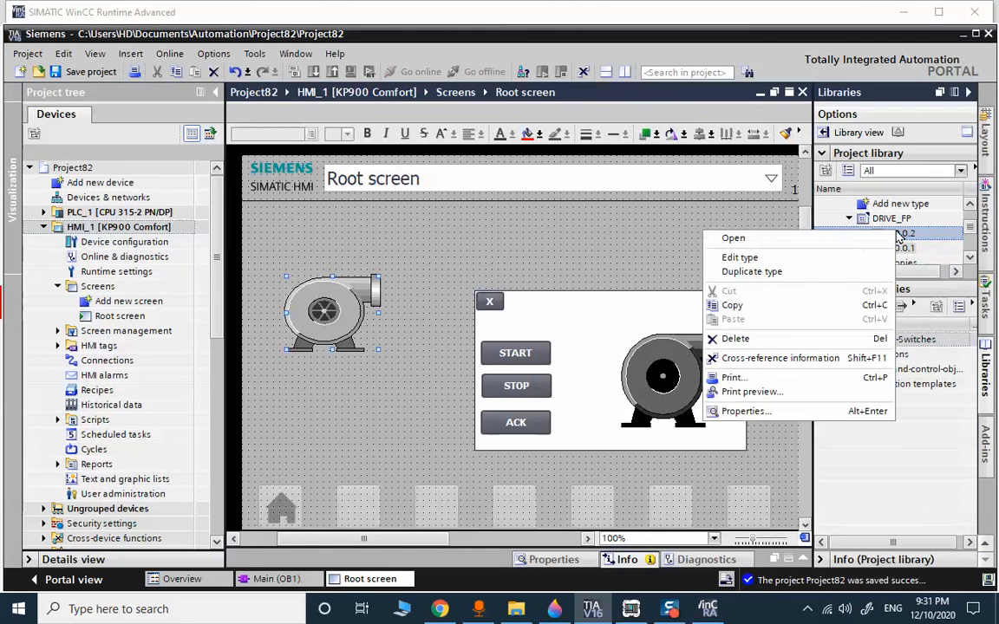
click(822, 257)
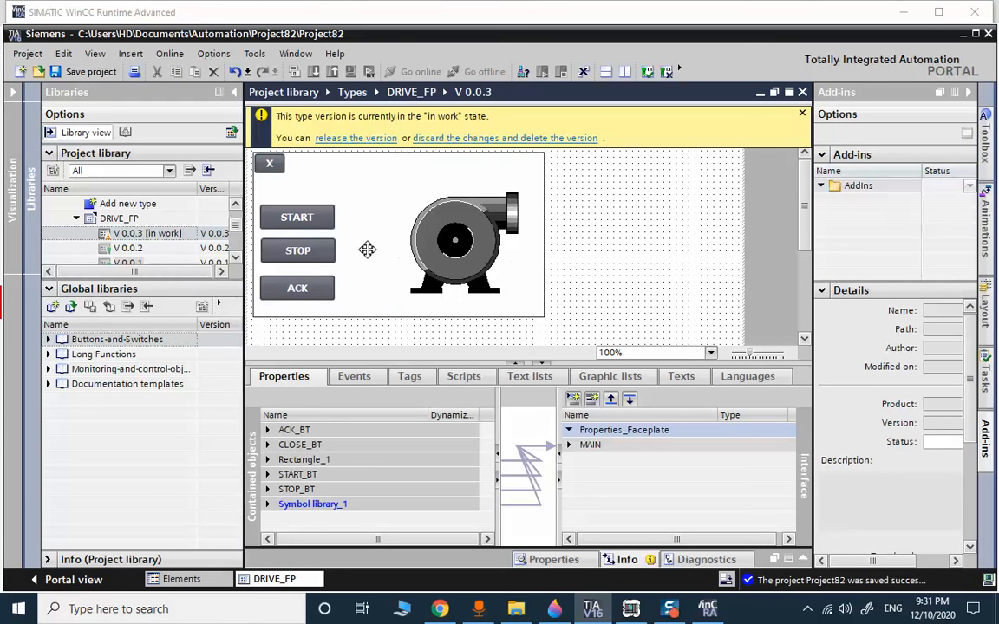
- Set the start of the background rectangle's visibility range to 1 in the DRIVE_FP faceplate and save the project
right_click(374, 257)
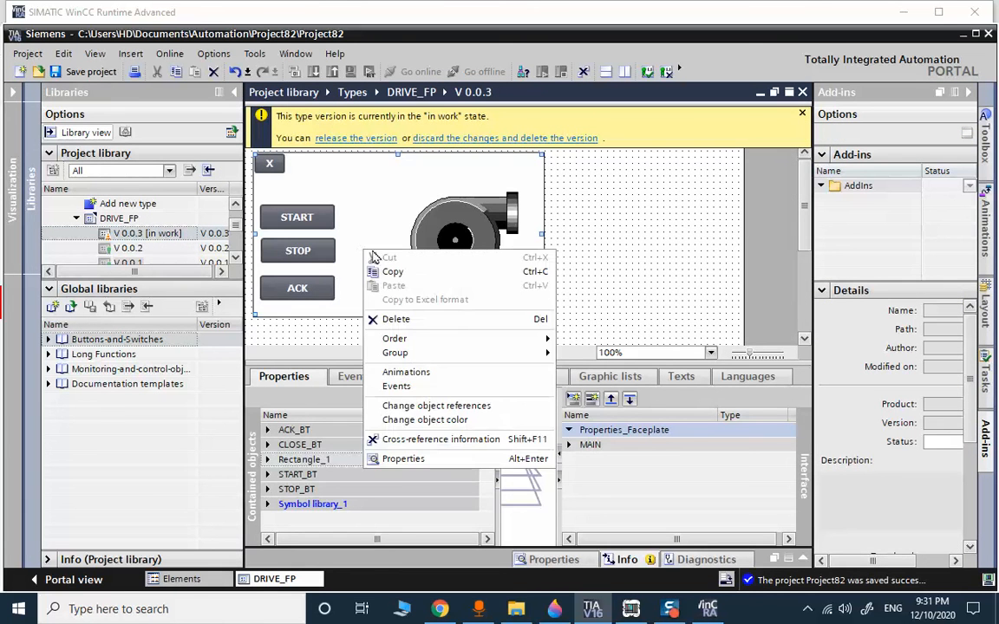
click(419, 465)
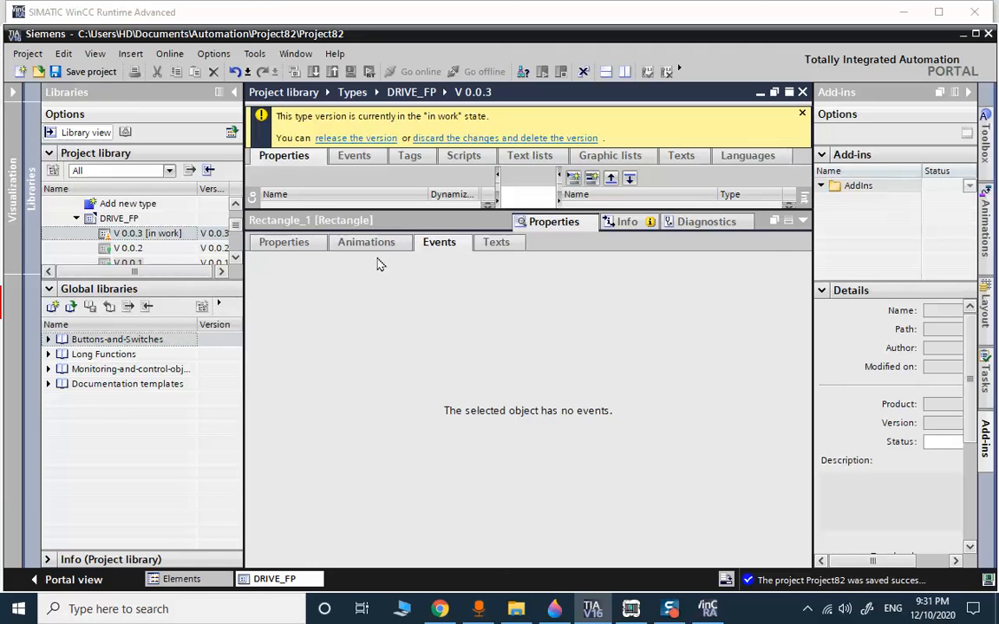
click(366, 241)
click(303, 332)
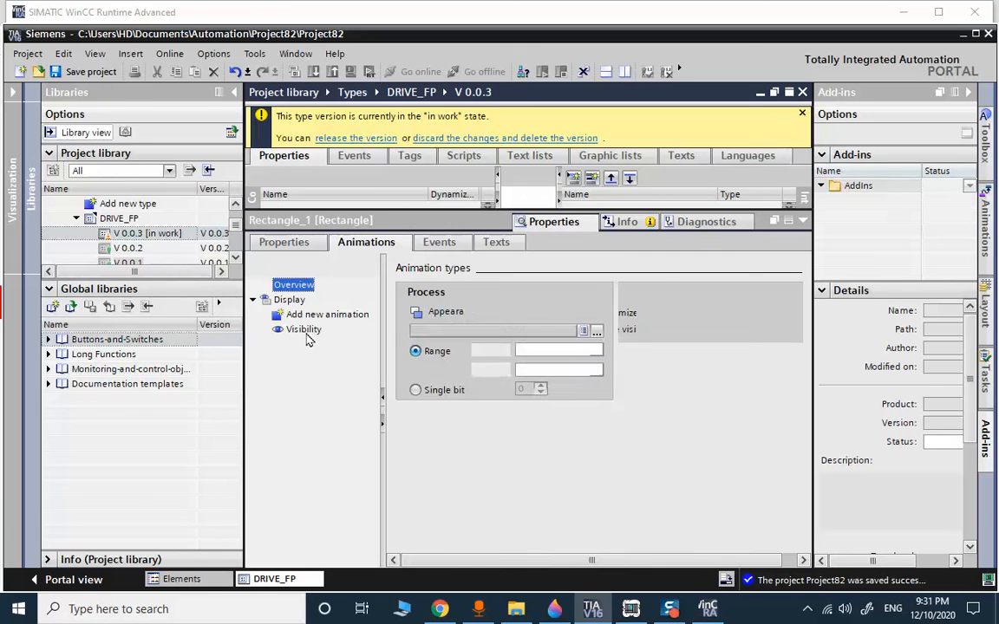
drag(532, 350, 476, 356)
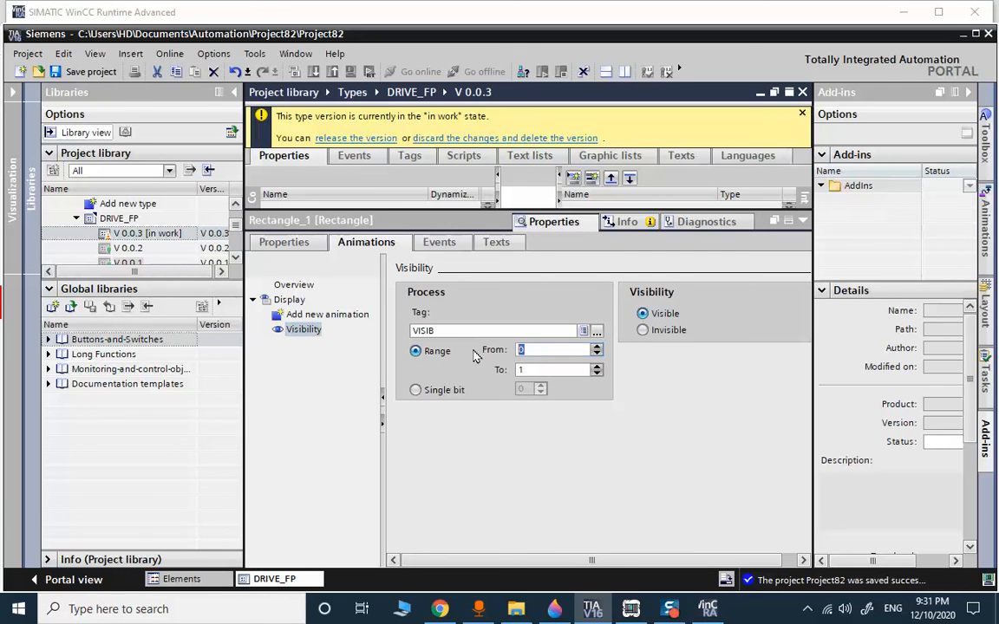
text(1)
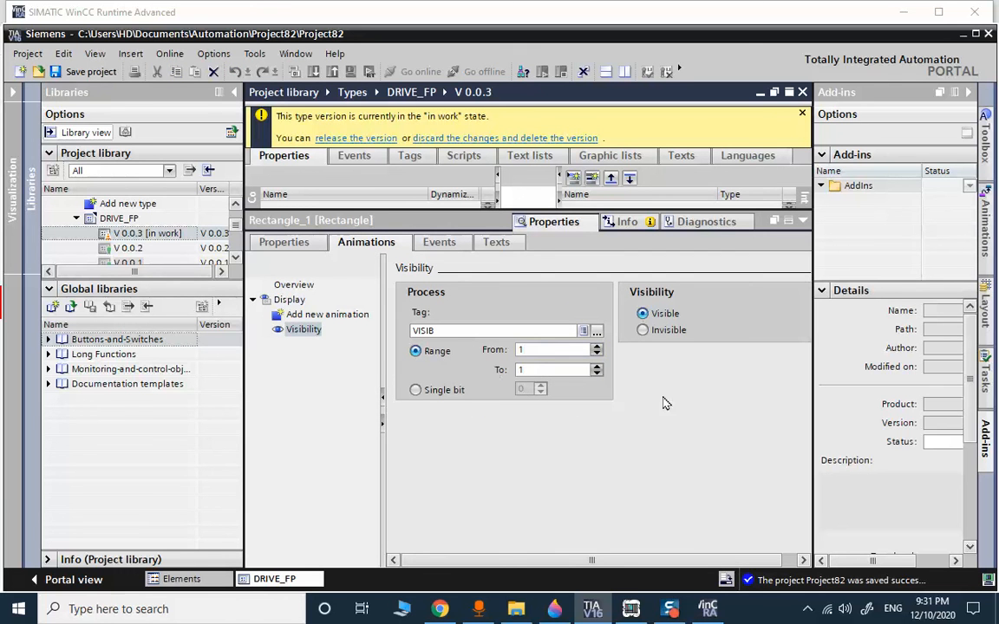
click(87, 72)
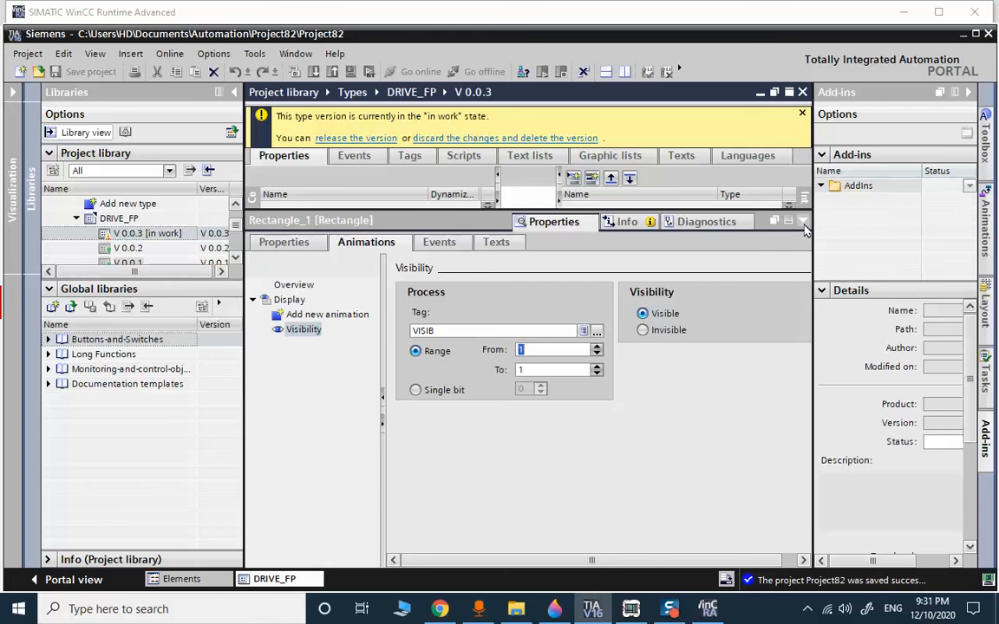
click(803, 222)
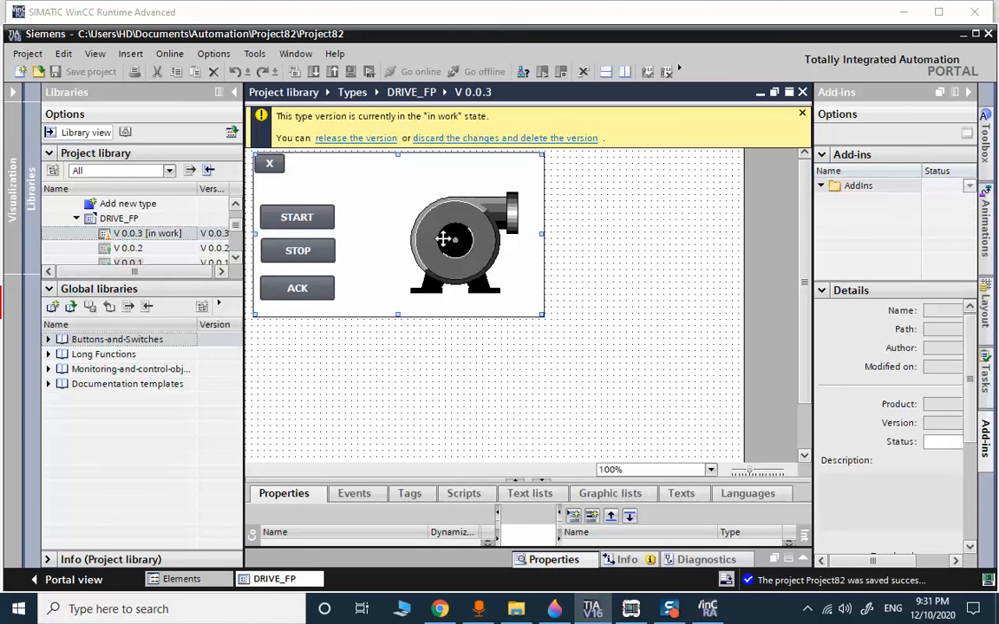
- Change the background color of range 3 to gray 192, 192, 192 in the faceplate pump symbol's appearance animation
right_click(450, 247)
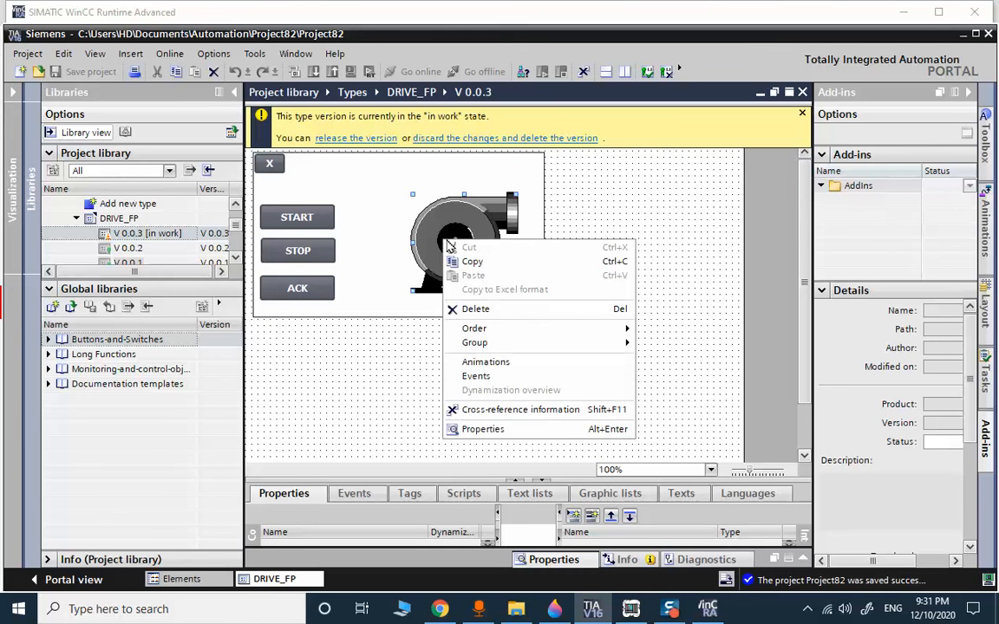
click(501, 431)
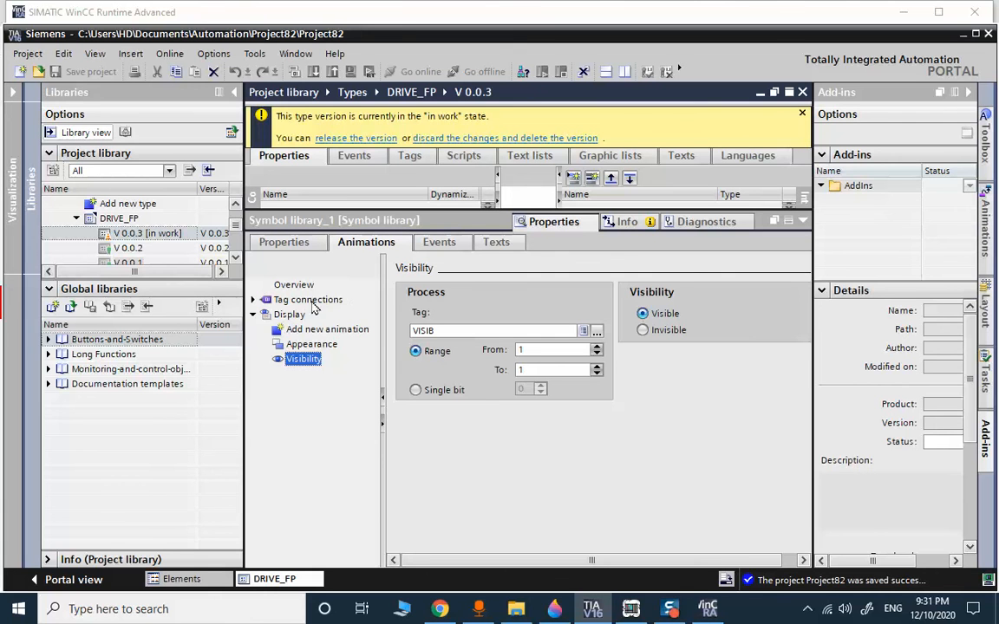
click(312, 345)
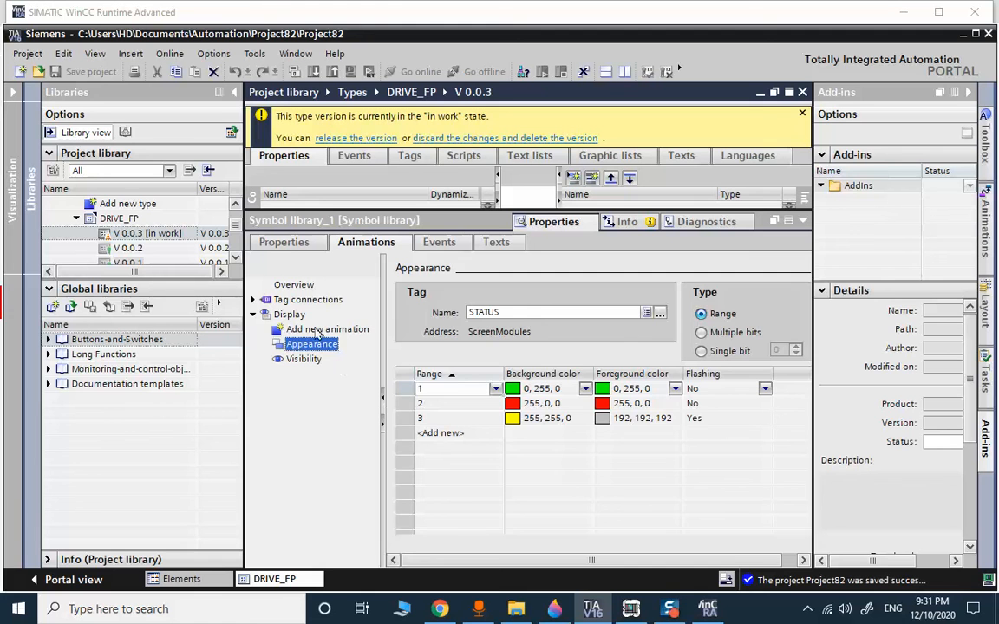
click(282, 242)
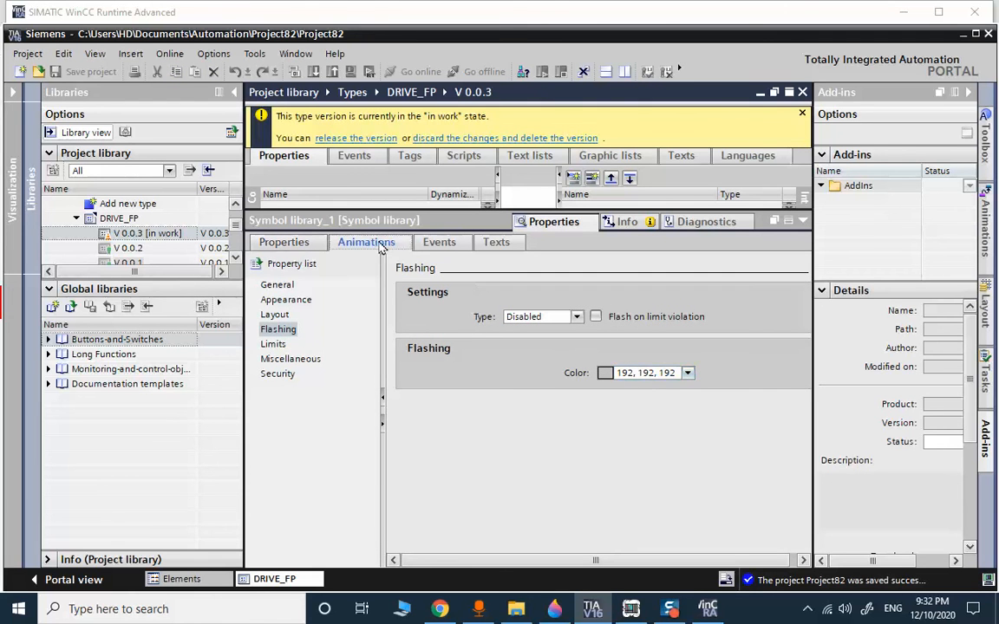
click(366, 242)
click(562, 421)
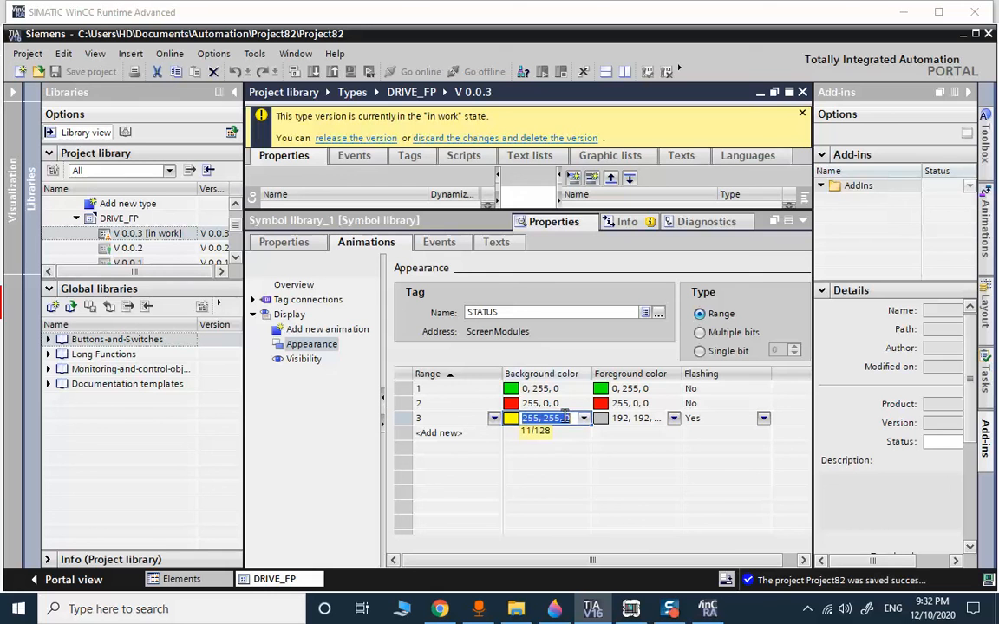
click(584, 418)
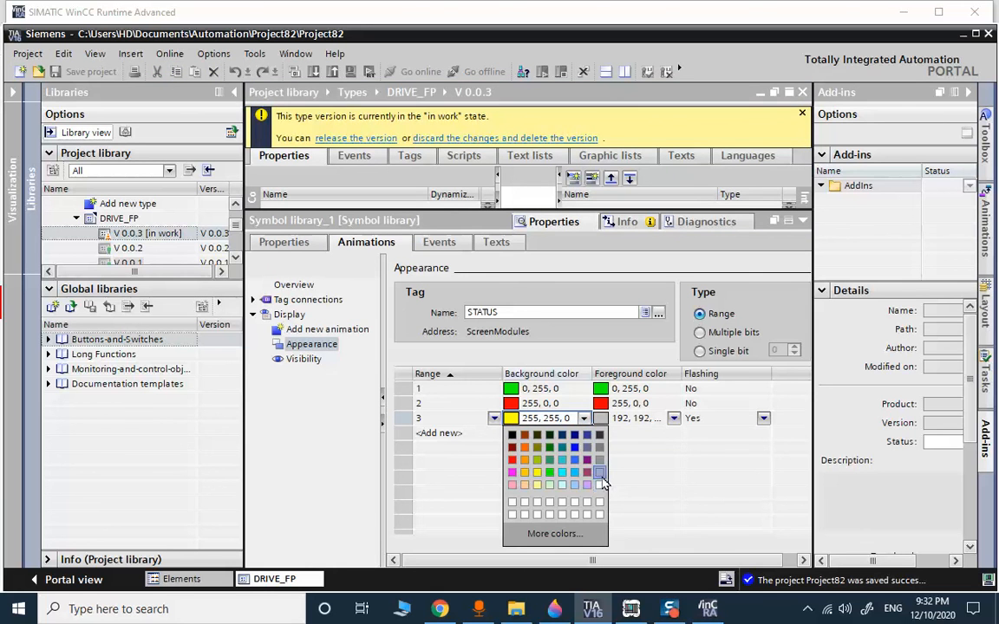
click(599, 472)
- Set the foreground color of range 3 to yellow in the pump symbol's appearance animation
click(653, 420)
click(673, 418)
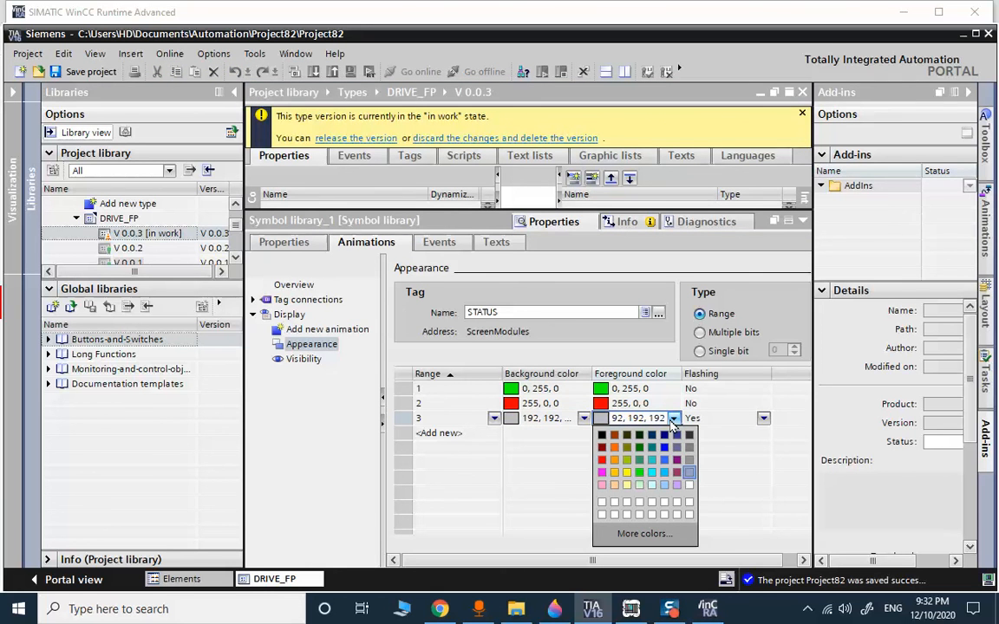
click(629, 487)
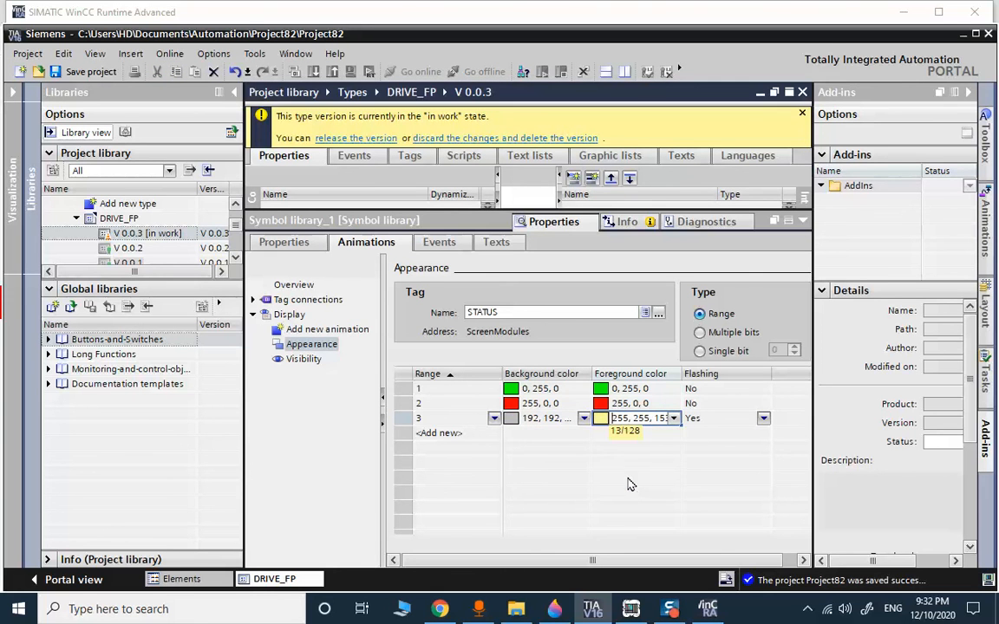
click(674, 420)
click(626, 472)
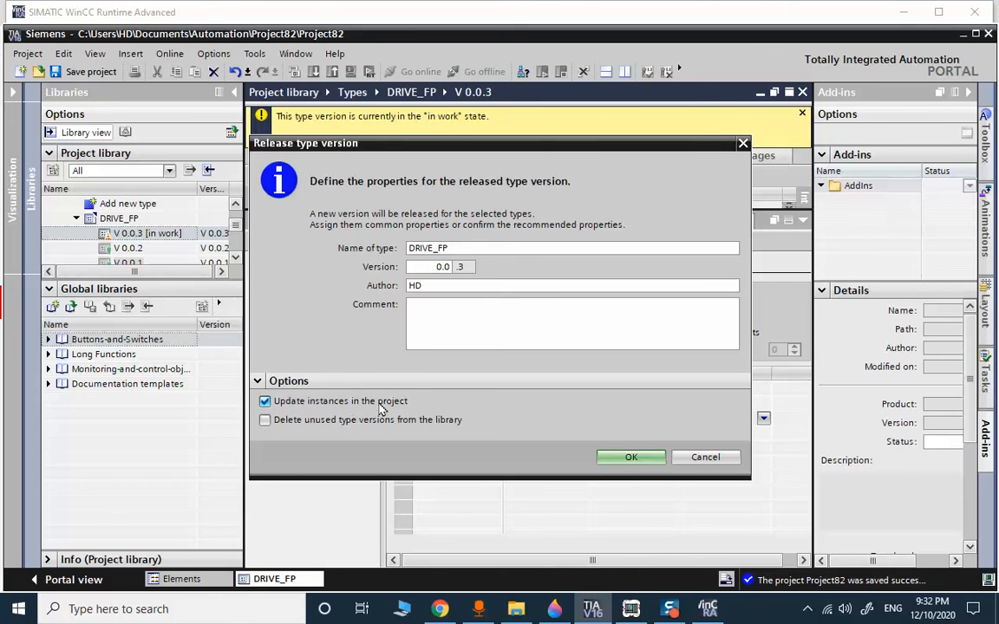
- Release version 0.0.3 of the DRIVE_FP type with project instances updated, and return to the Root screen
click(625, 461)
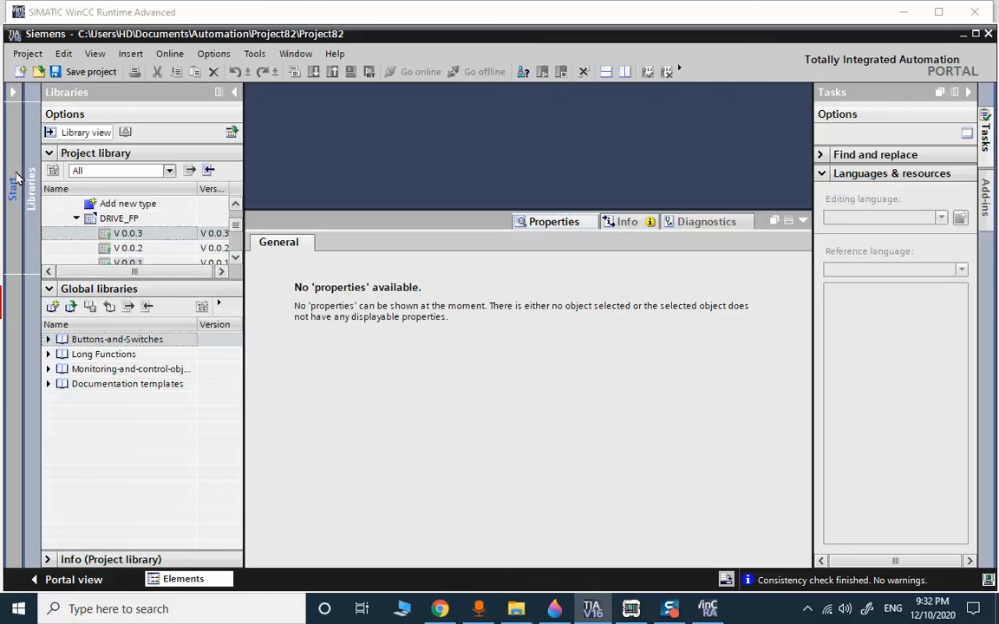
click(17, 179)
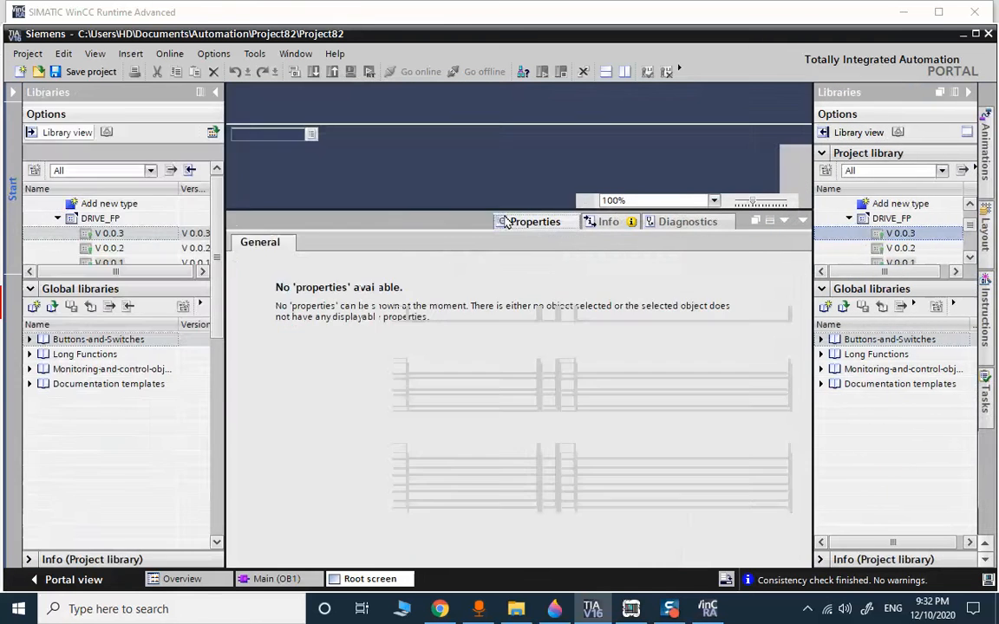
click(803, 222)
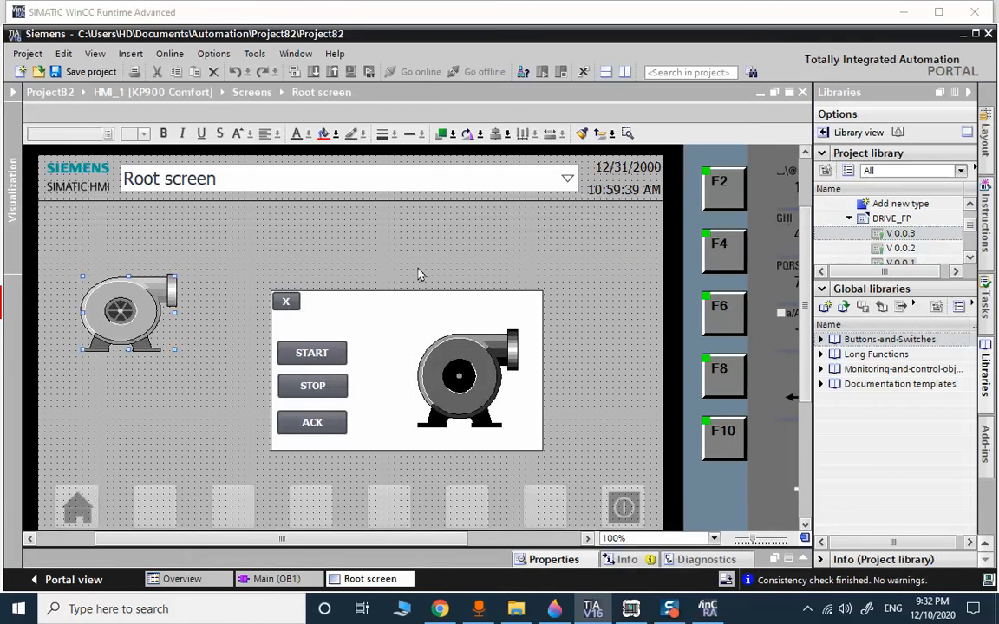
- Start the simulation of HMI_1 and open the faceplate from the pump symbol on the Root screen
click(13, 169)
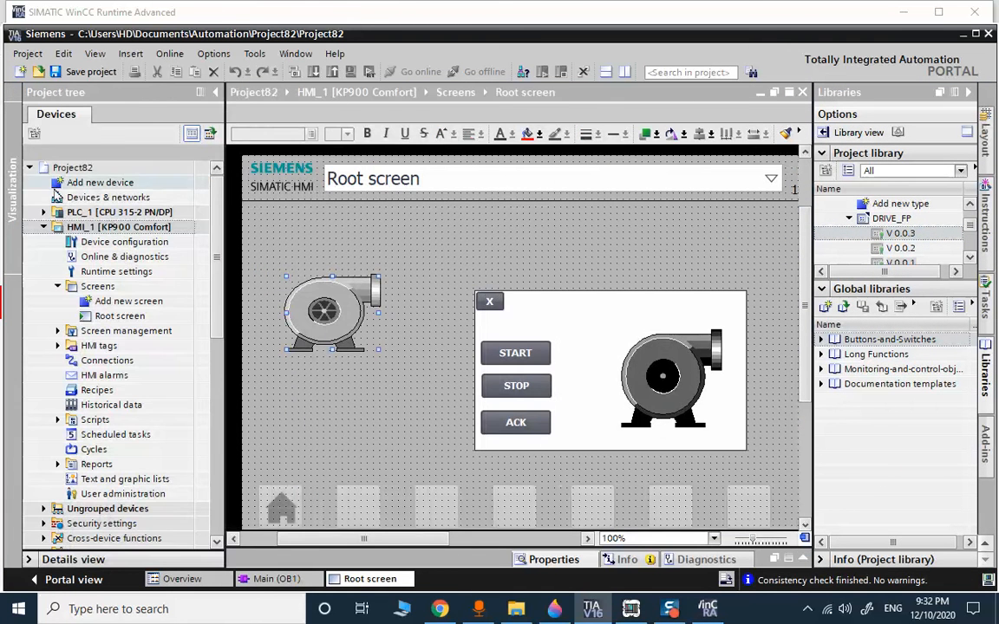
click(119, 226)
click(333, 72)
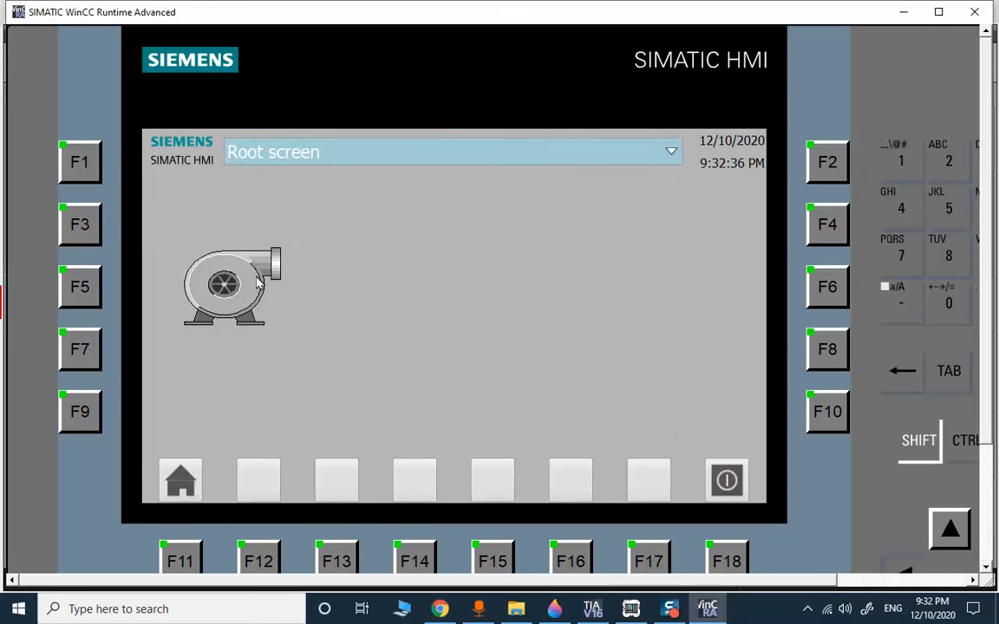
click(257, 282)
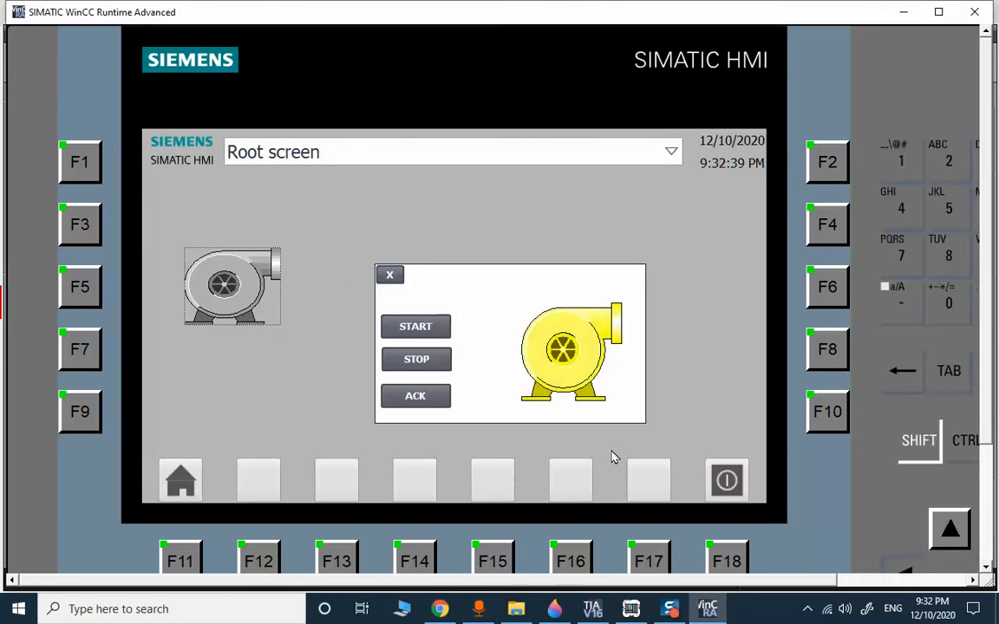
- Check memory byte MB0 in S7-PLCSIM, and test the faceplate's ACK and START commands in the runtime
click(628, 610)
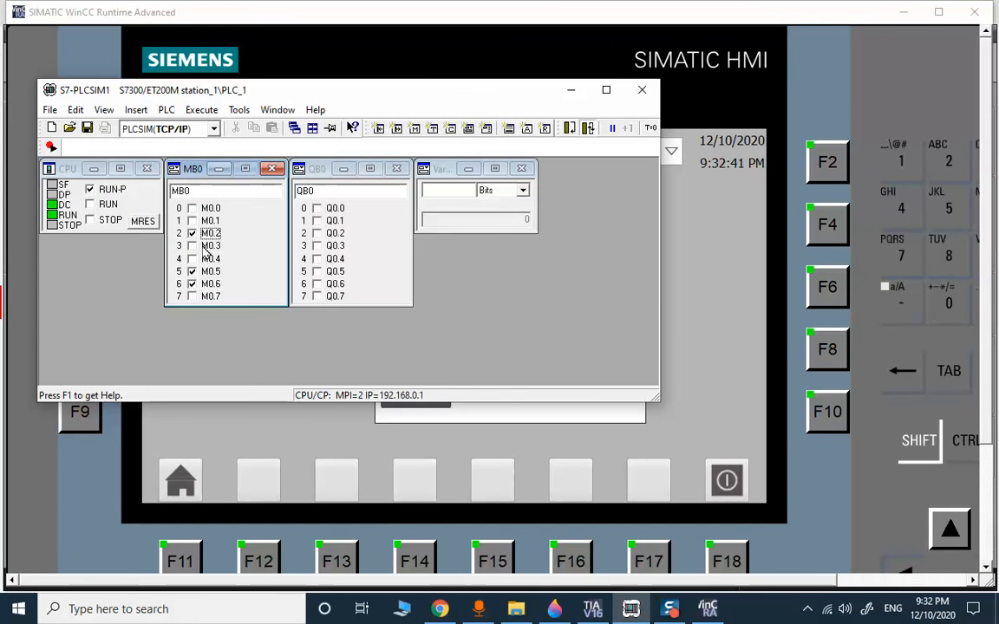
click(571, 90)
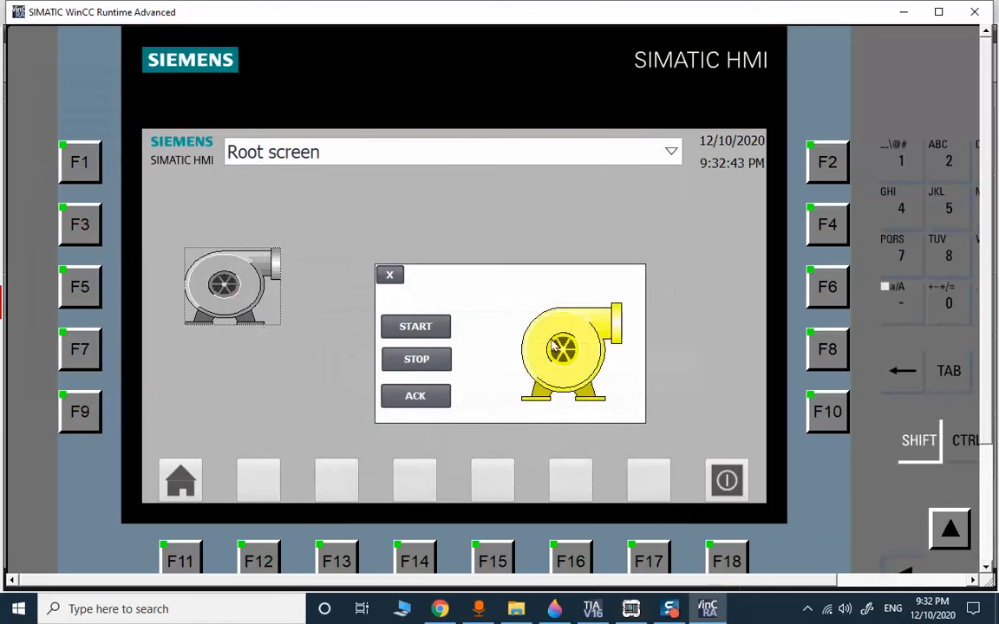
click(411, 397)
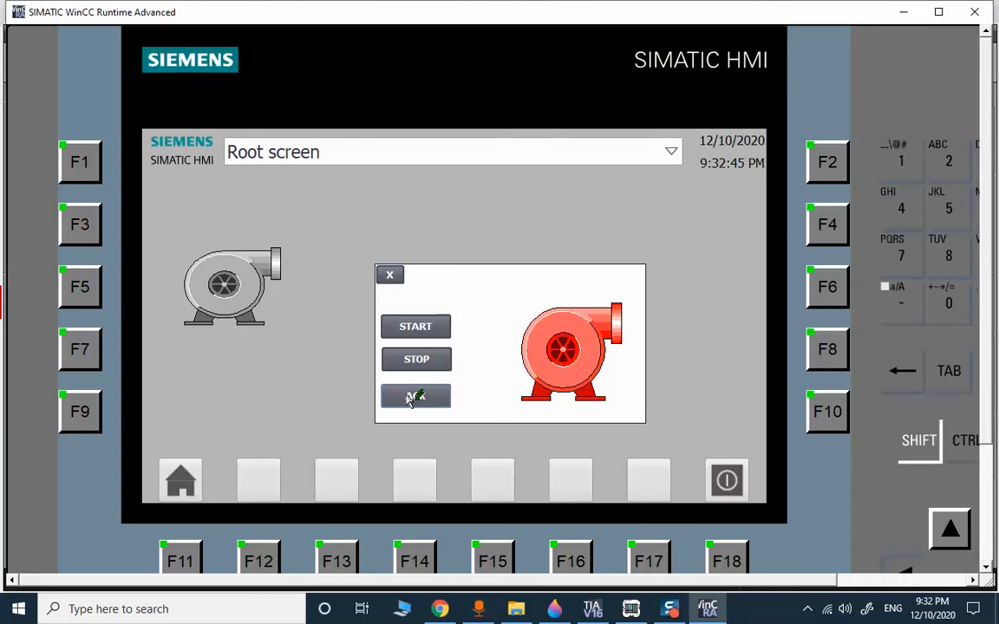
click(429, 336)
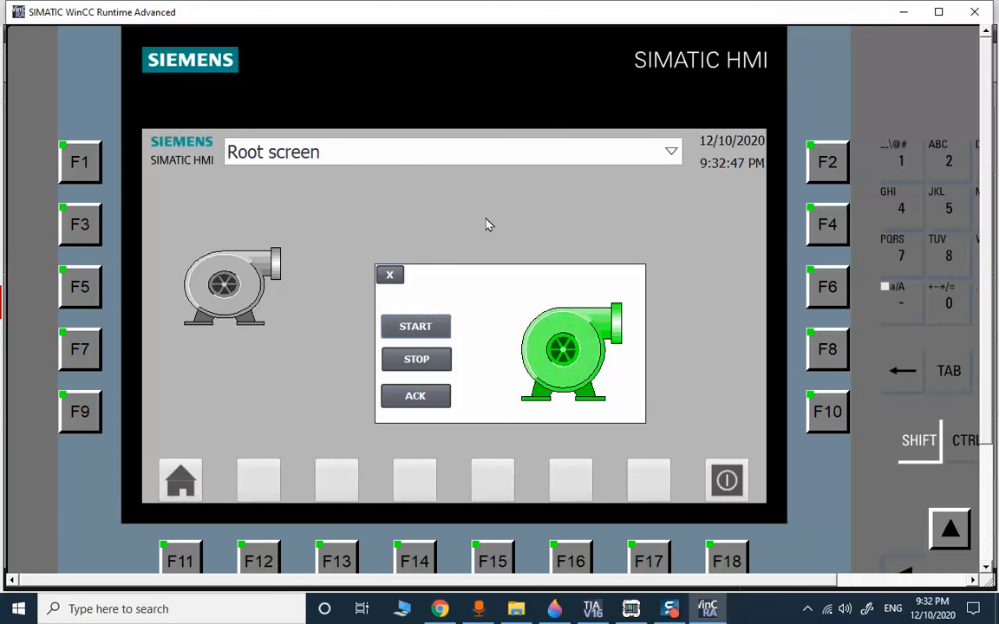
- Close and reopen the faceplate from the pump symbol, and test its STOP and START commands
click(390, 275)
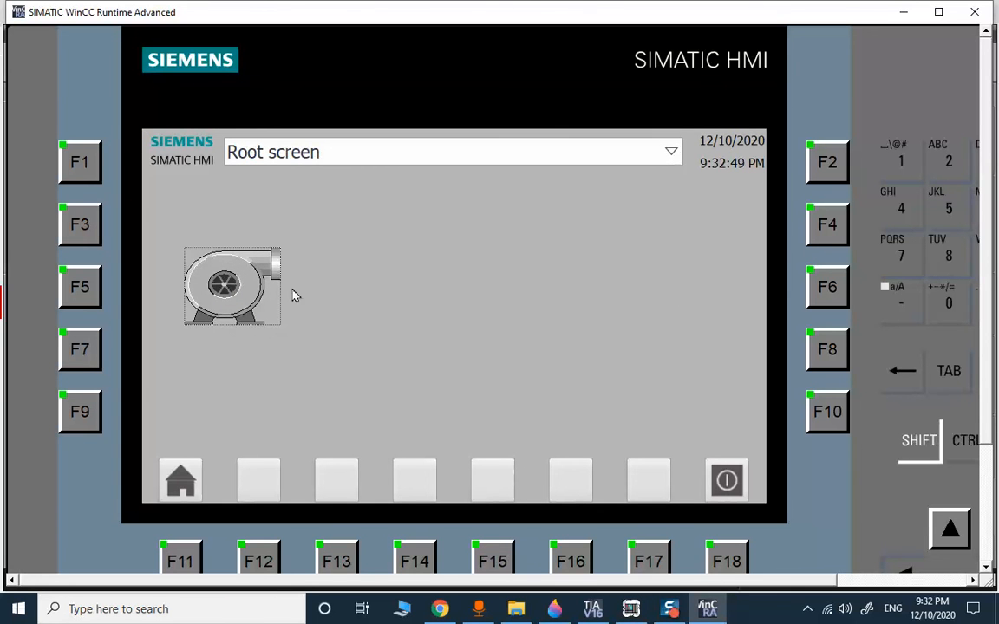
click(226, 269)
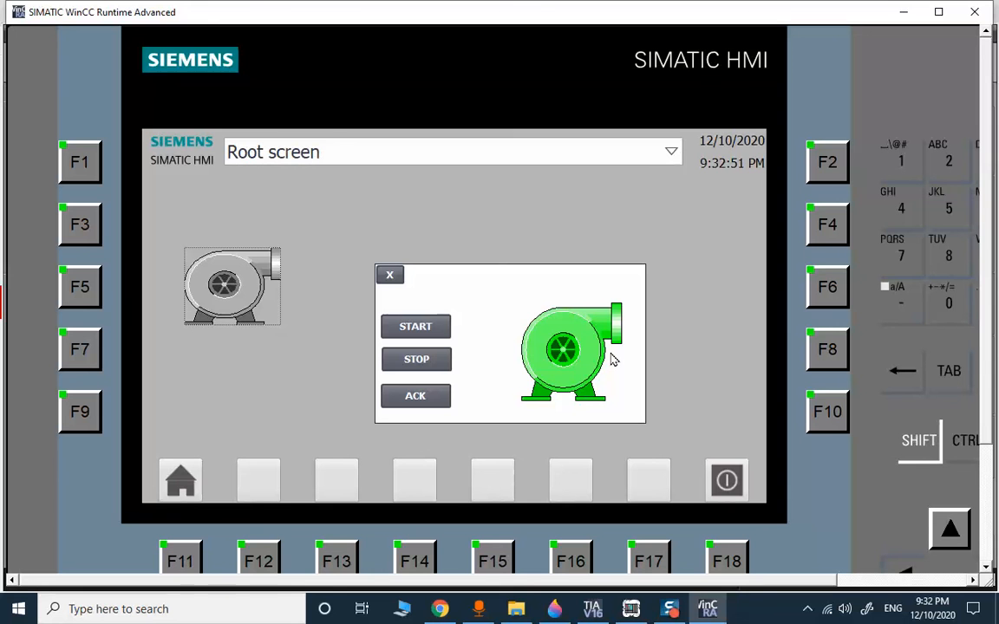
click(433, 360)
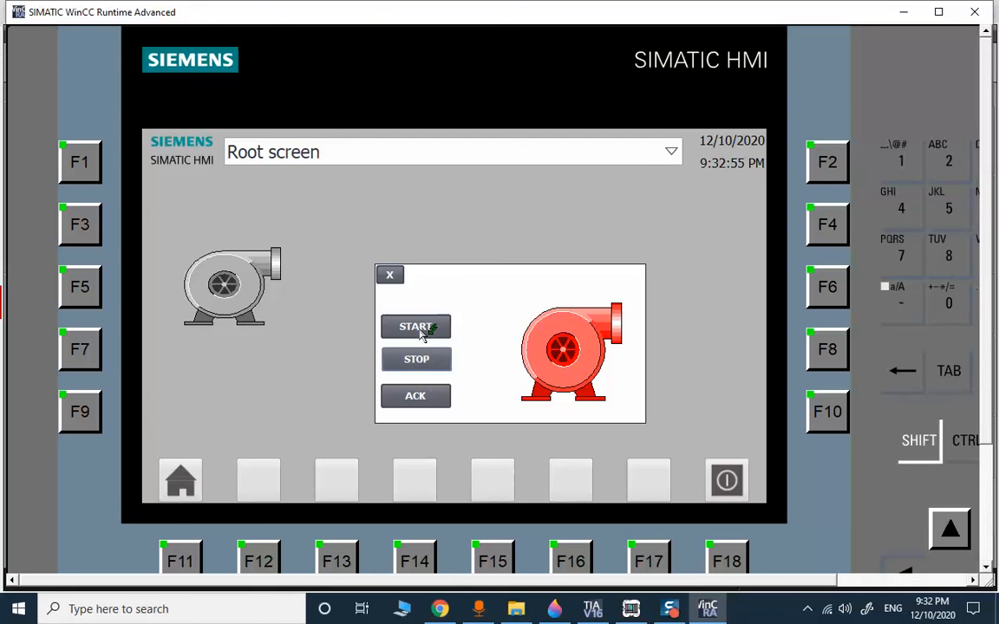
click(419, 327)
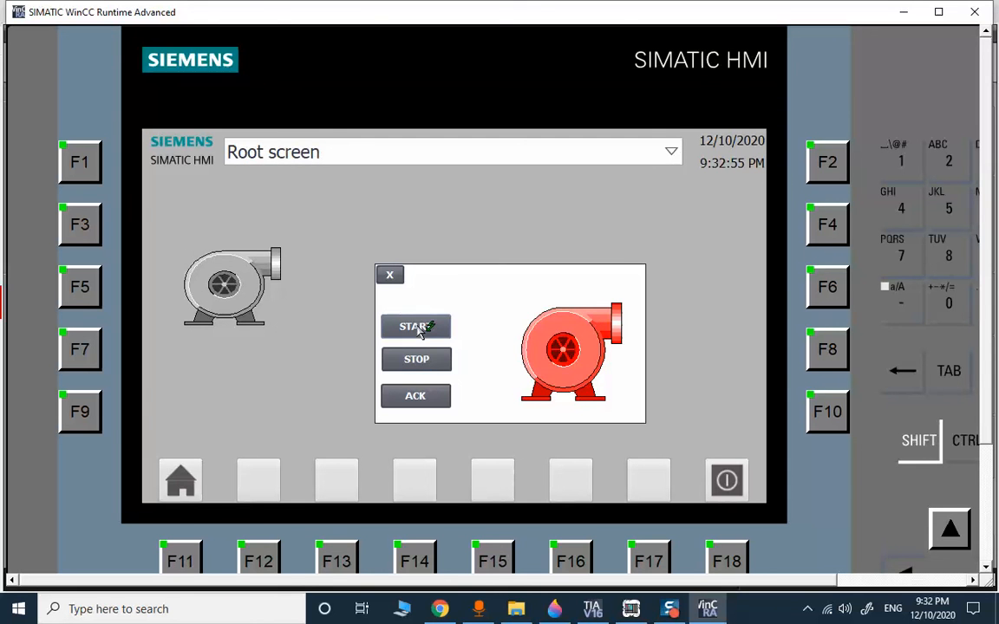
- Narrow the S7-PLCSIM window beside the faceplate and toggle memory bit M0.2 to test the pump's fault display
click(631, 609)
drag(661, 265, 424, 269)
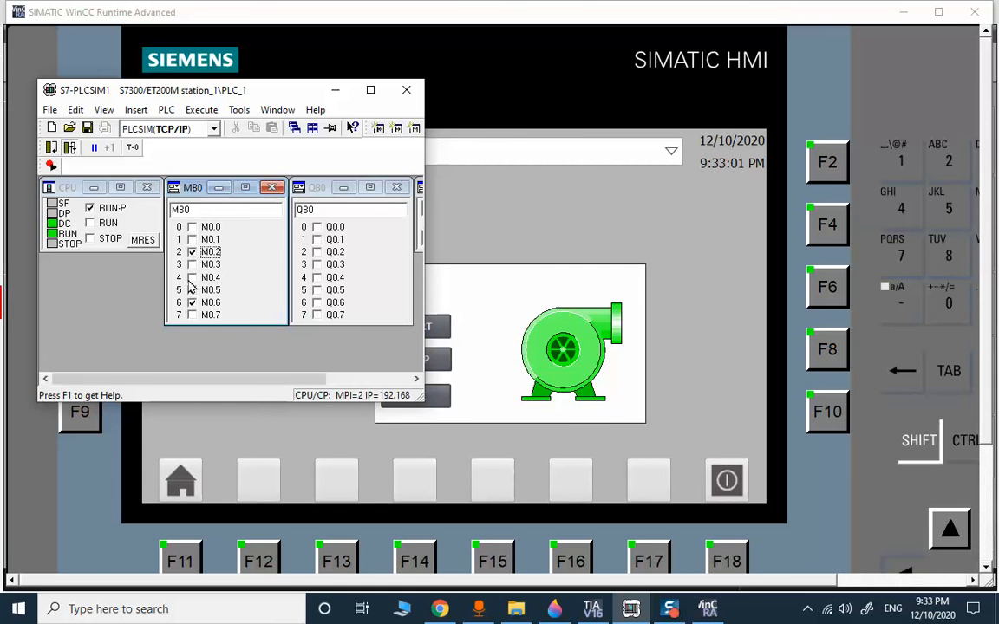
click(192, 251)
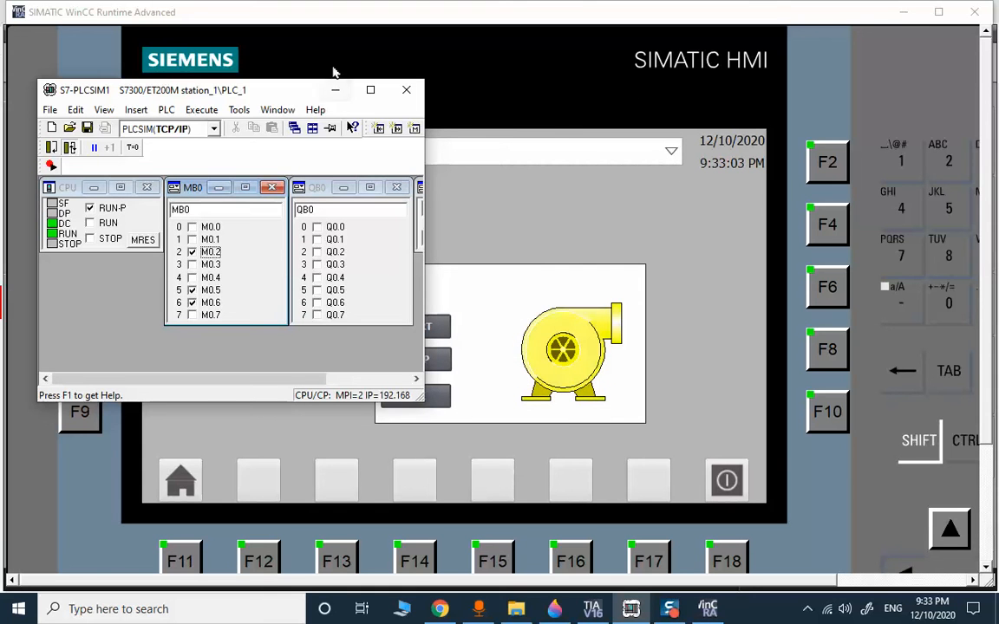
click(336, 89)
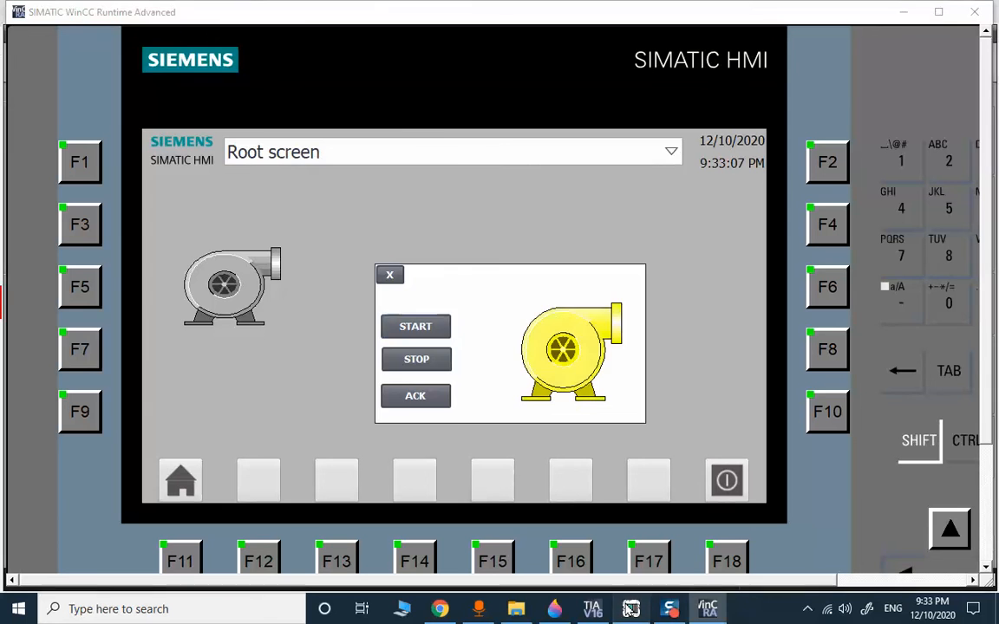
- Toggle M0.2 again in S7-PLCSIM, and acknowledge the fault and start the pump from the faceplate
click(631, 609)
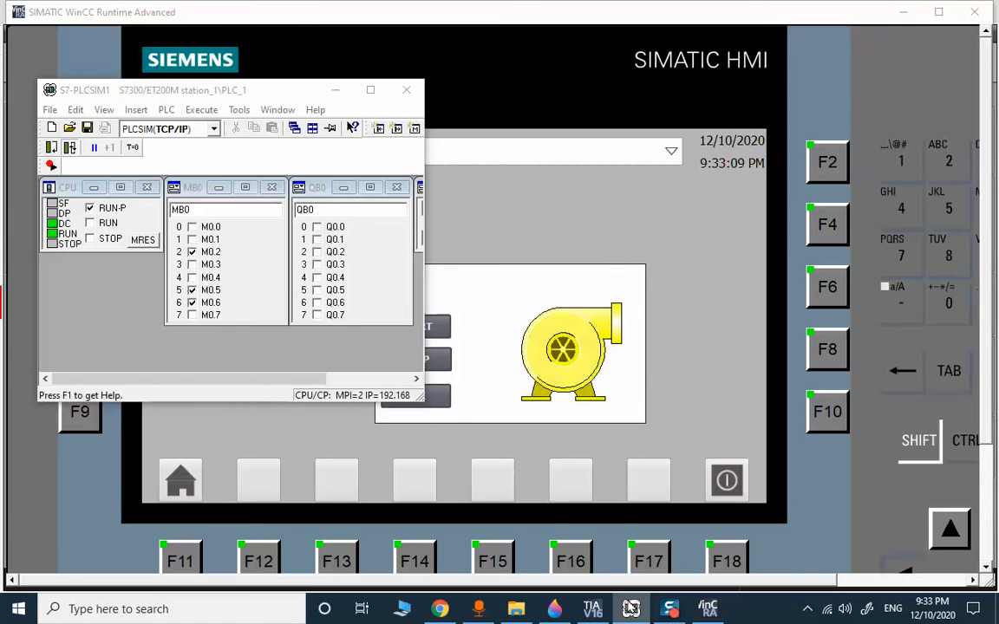
click(631, 609)
click(631, 609)
click(192, 252)
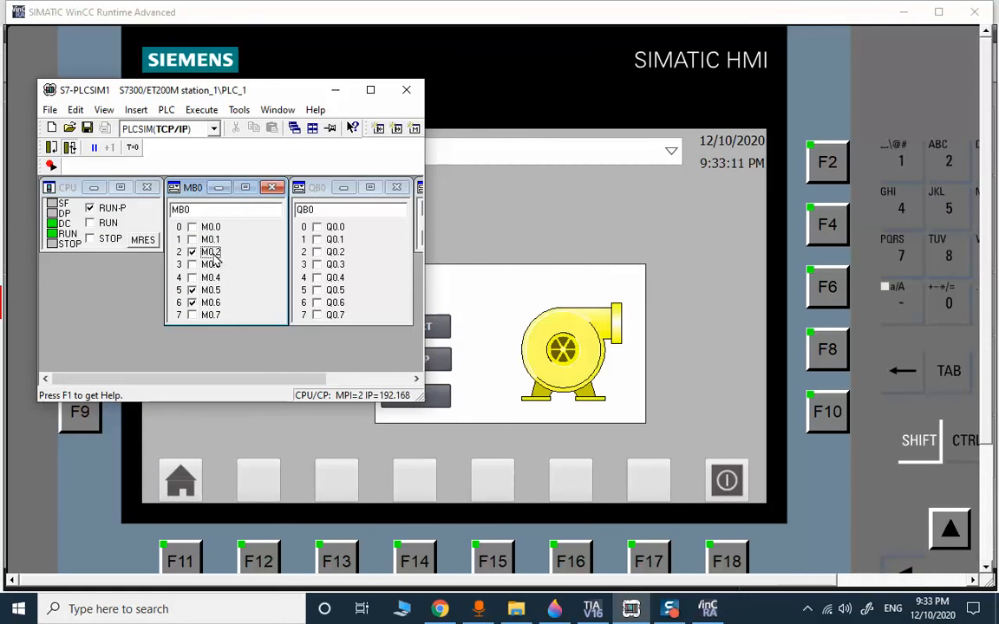
click(335, 90)
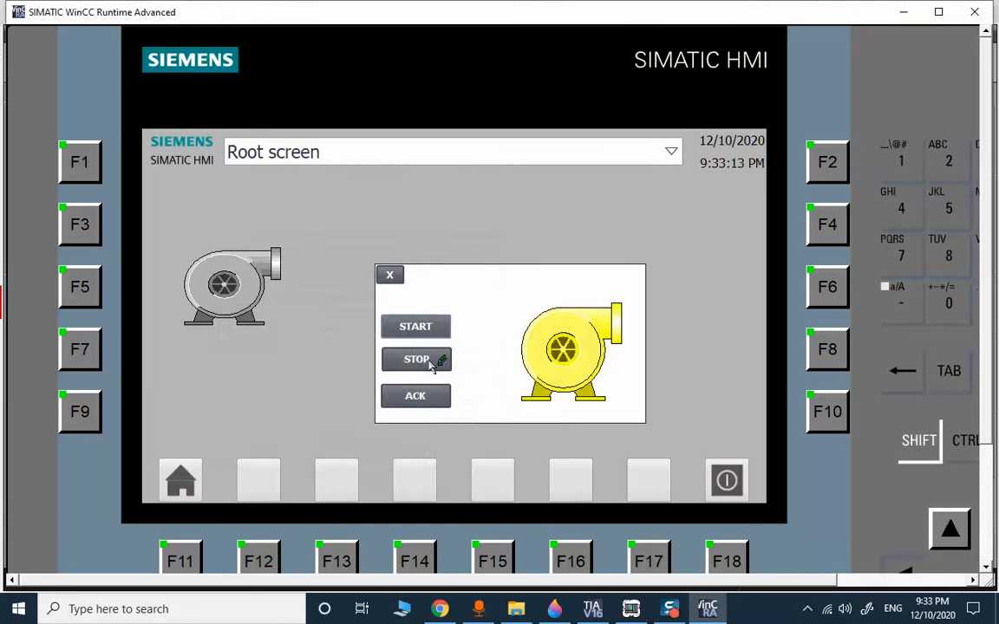
click(427, 338)
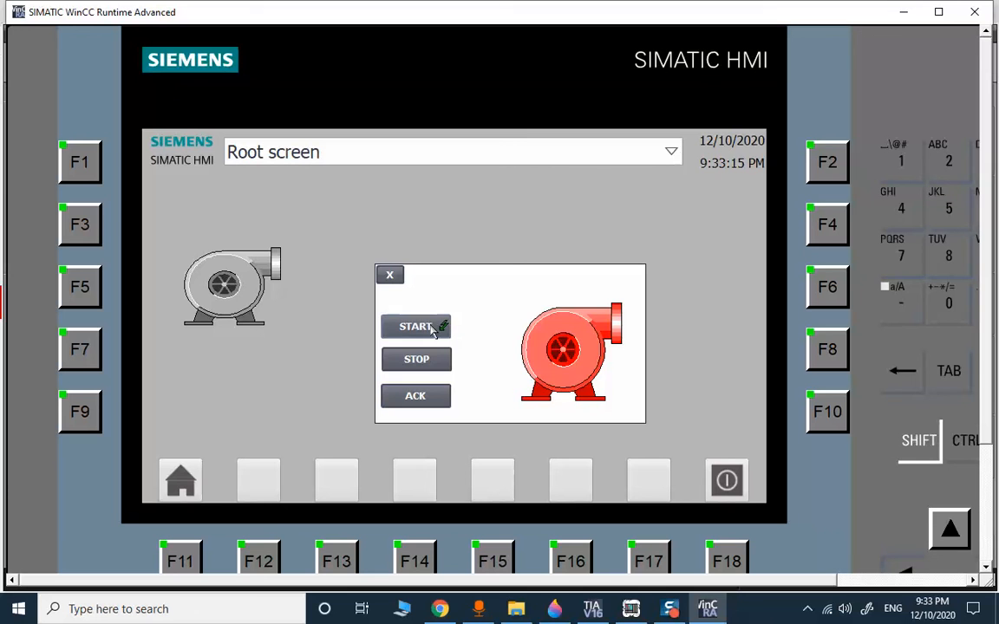